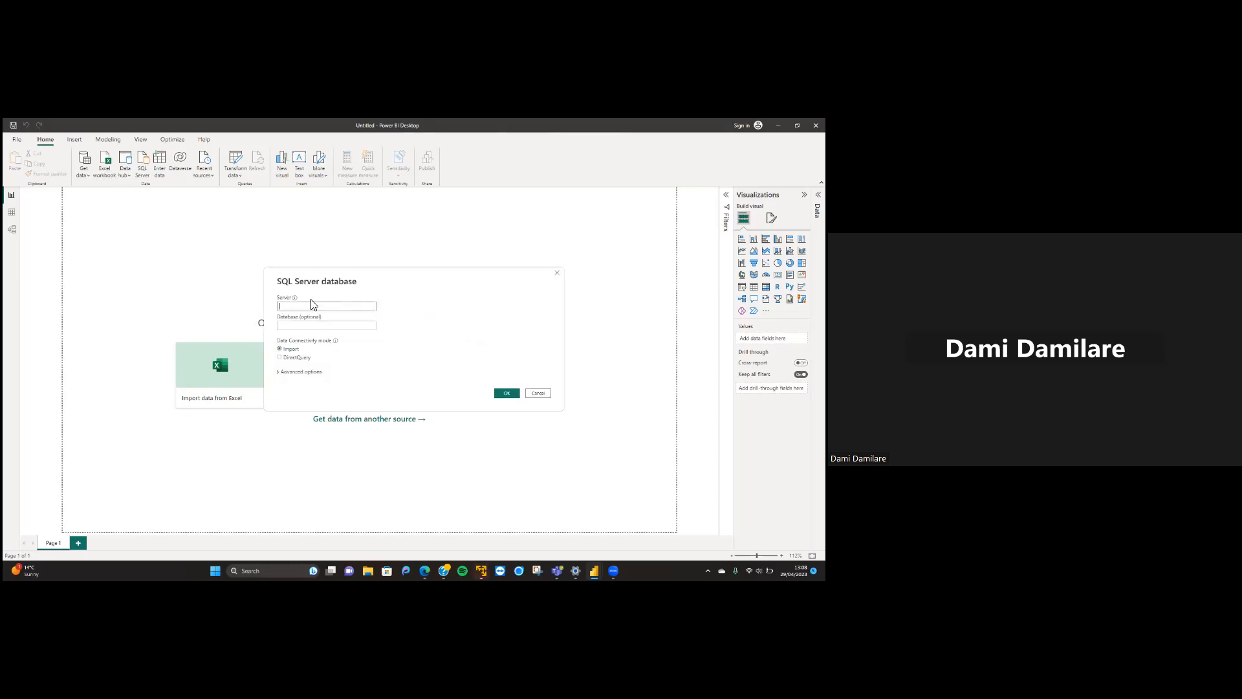
Dismiss the SQL Server connection and import the Excel workbook Suftnet CDs Data Source from the Downloads folder
key("Escape")
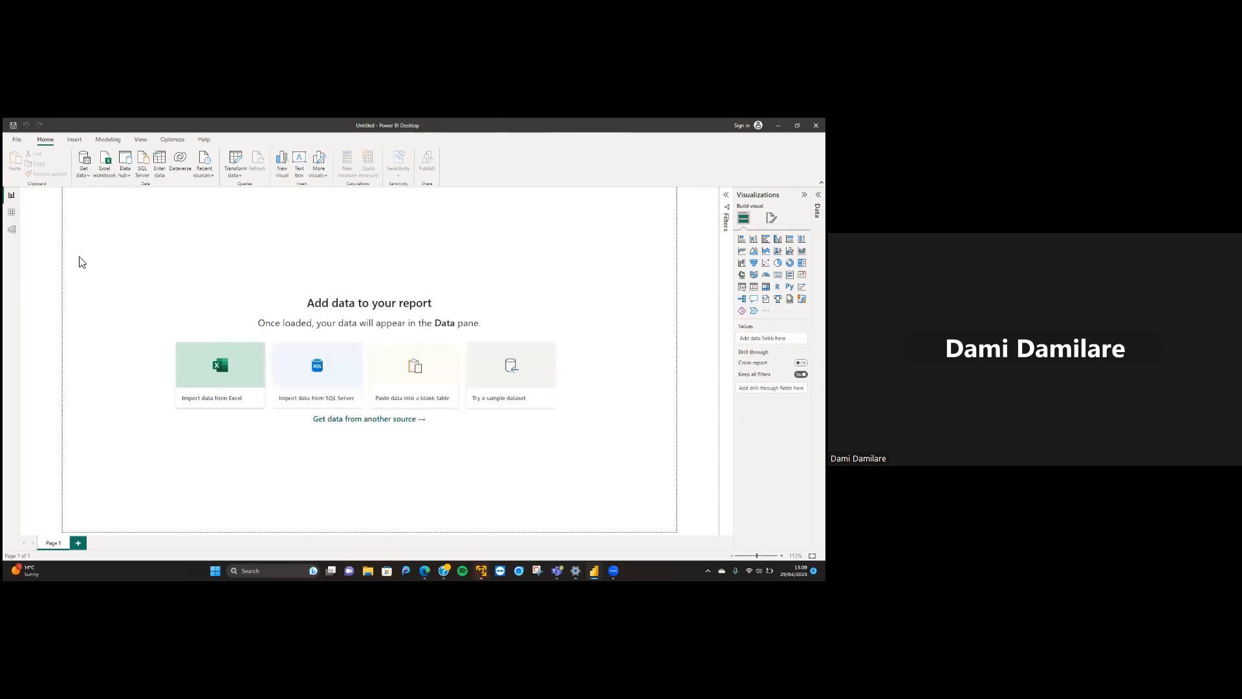
left_click(91, 179)
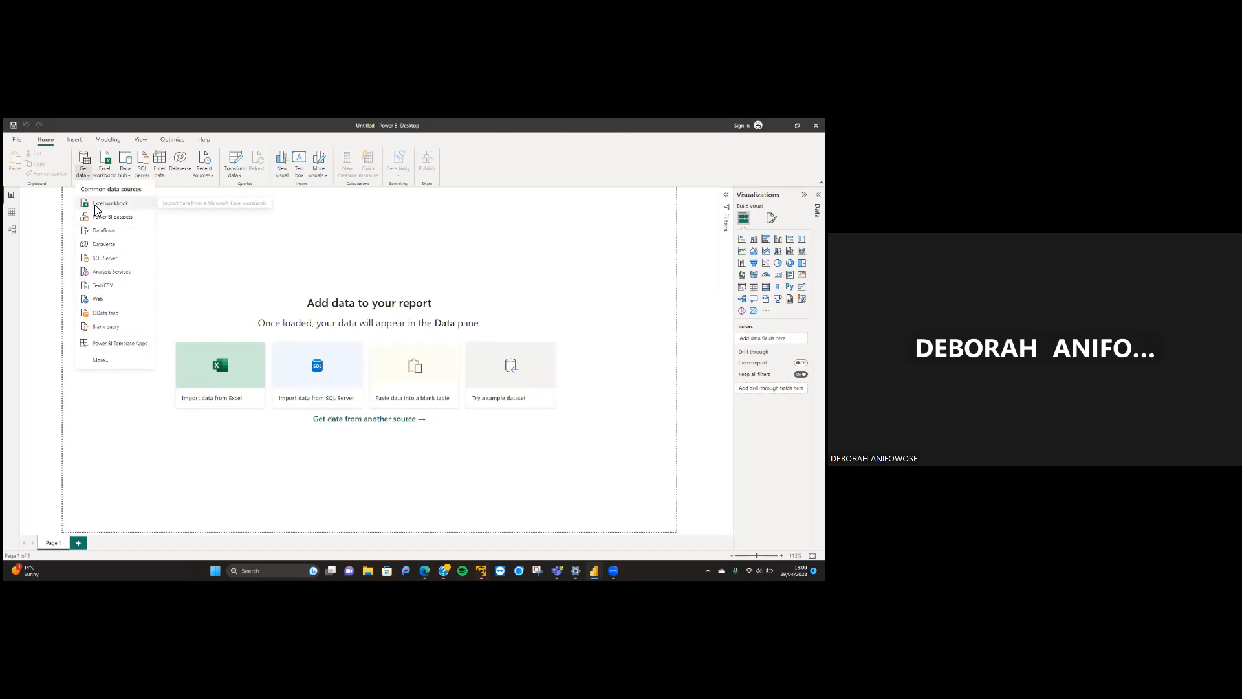
left_click(114, 204)
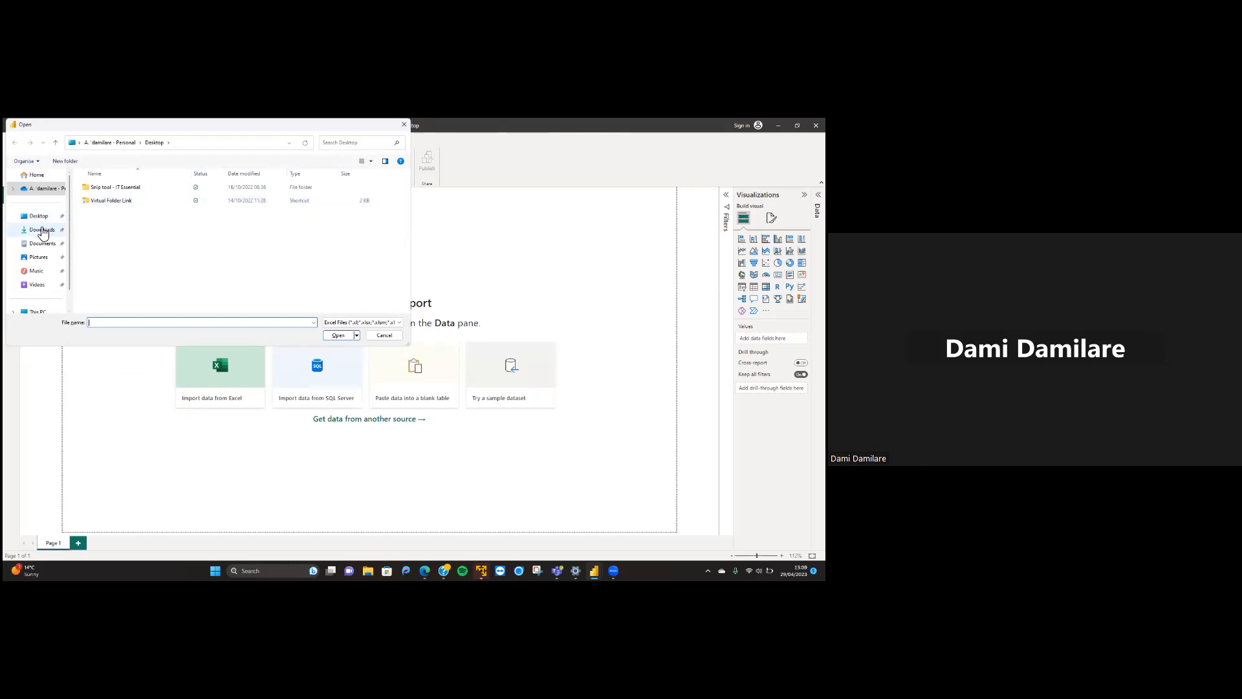
left_click(42, 231)
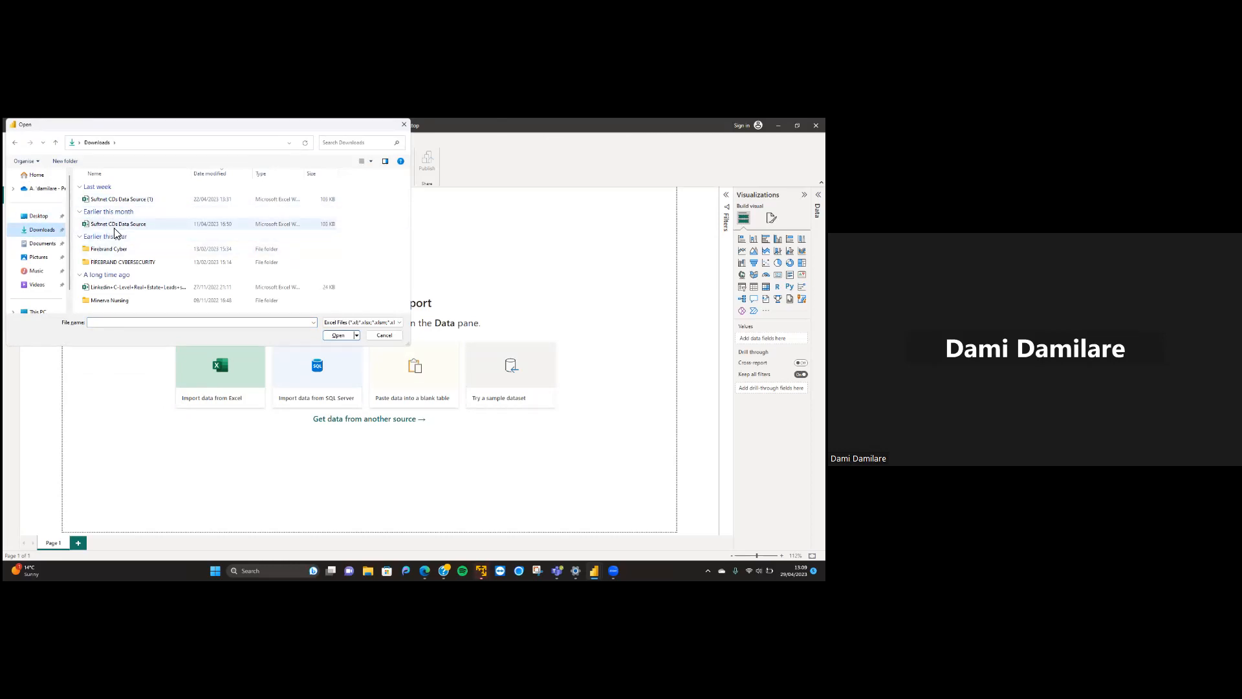
left_click(115, 230)
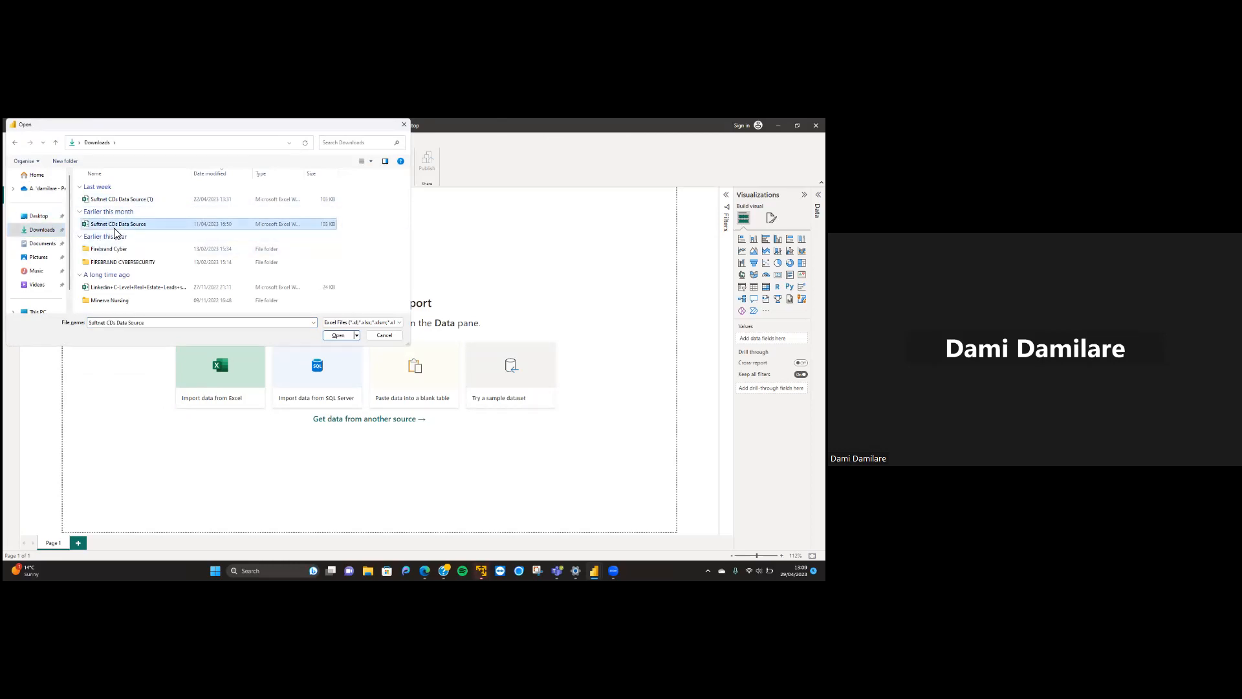
left_click(339, 336)
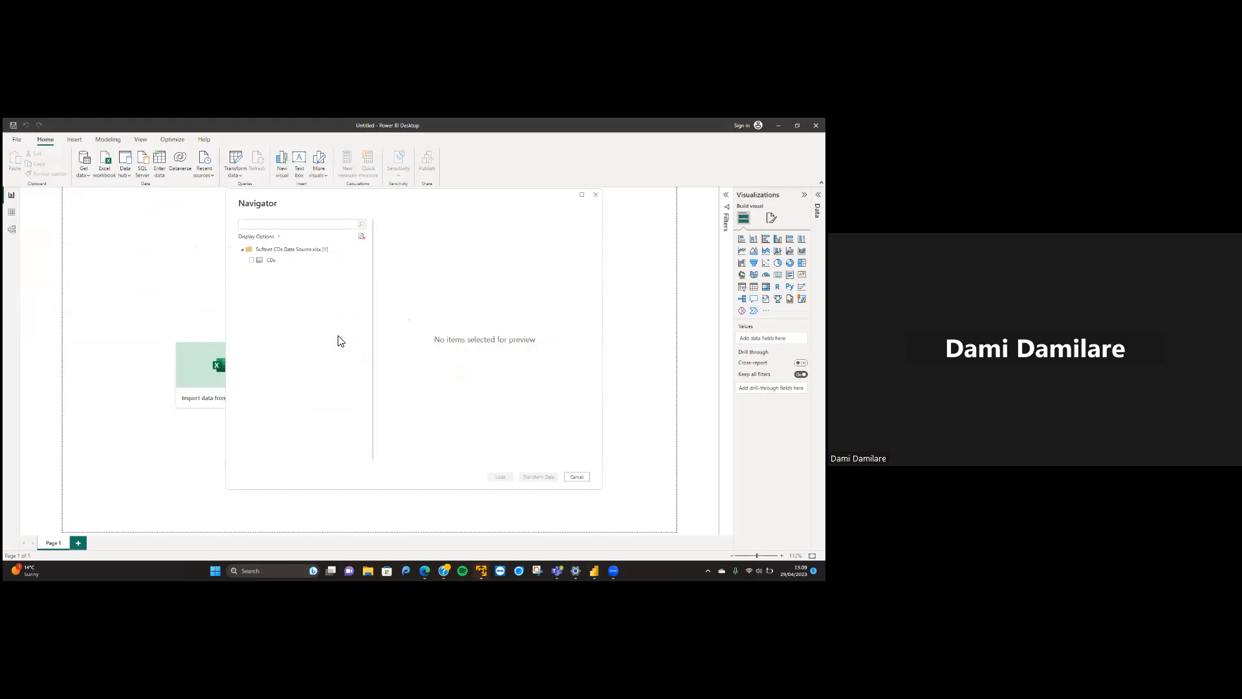
Choose the CDs sheet of the workbook and open it for data transformation in Power Query Editor
left_click(284, 251)
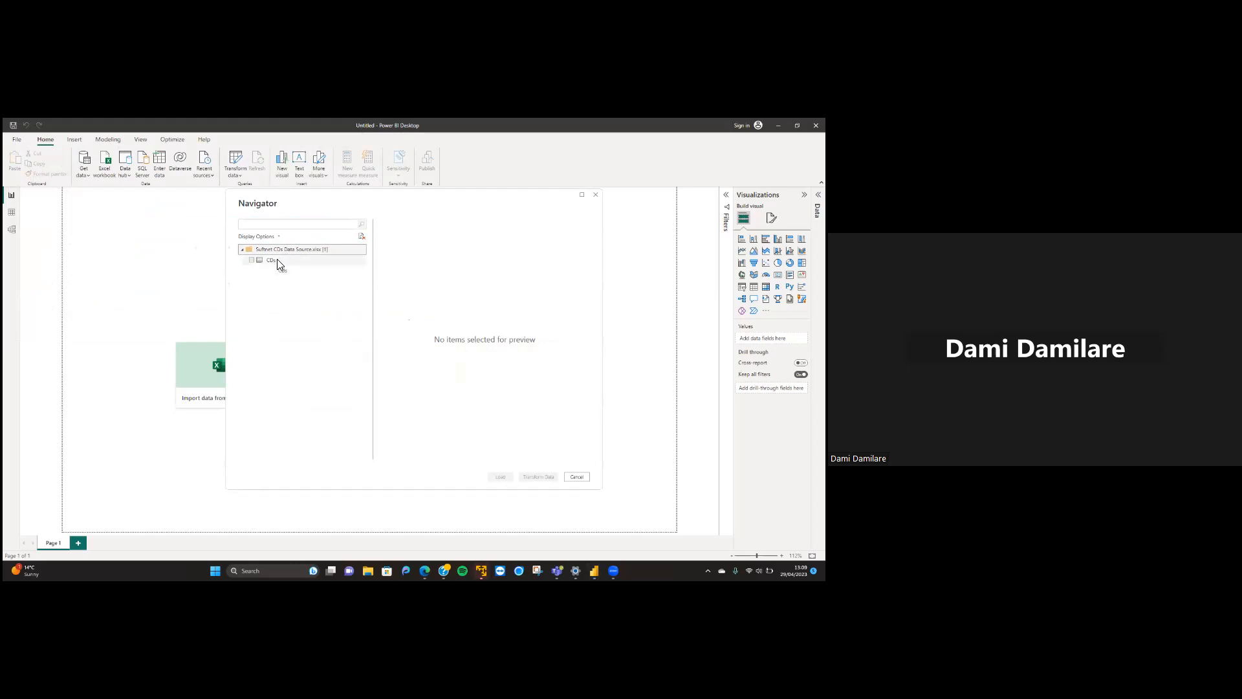
left_click(252, 261)
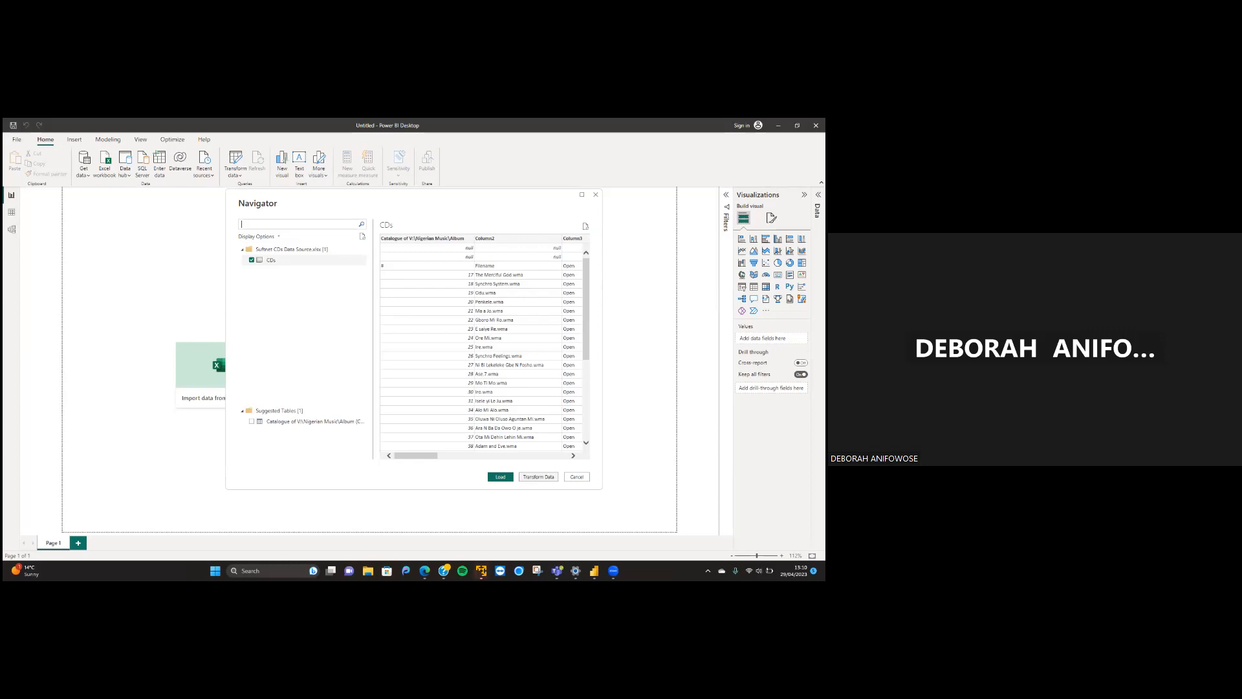
left_click(538, 477)
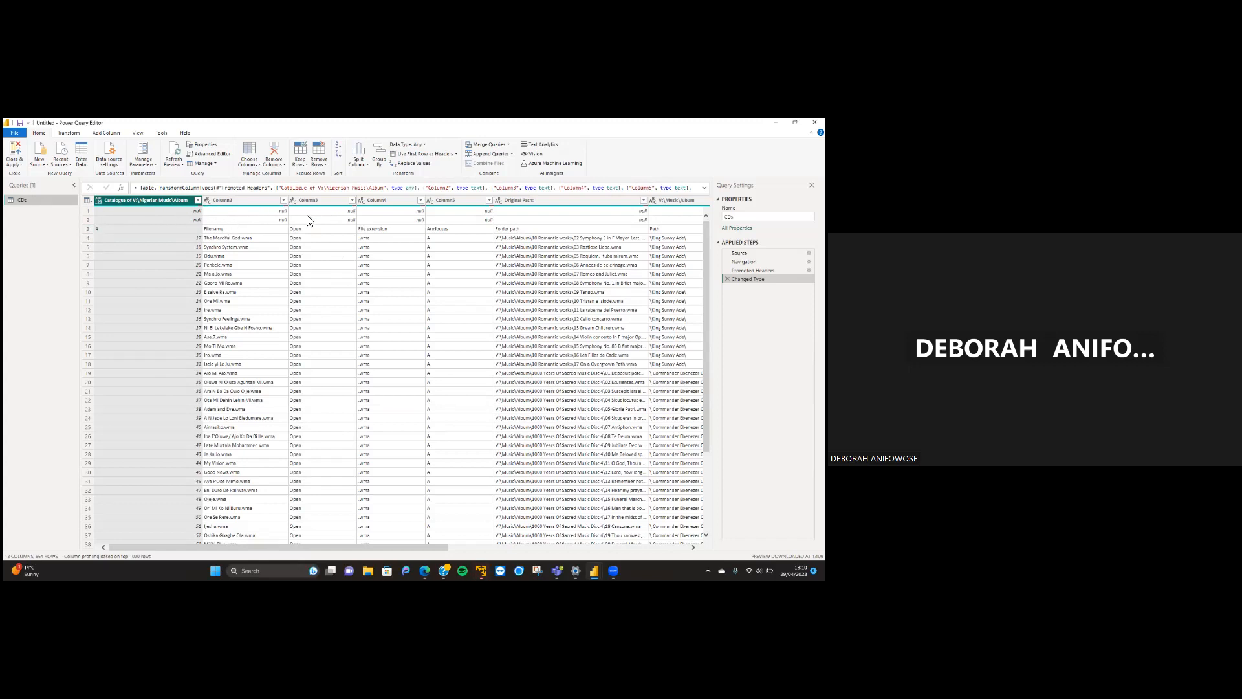
Examine the imported CDs table's columns and header names across its full width
scroll(453, 299, "right", 5)
scroll(453, 300, "right", 3)
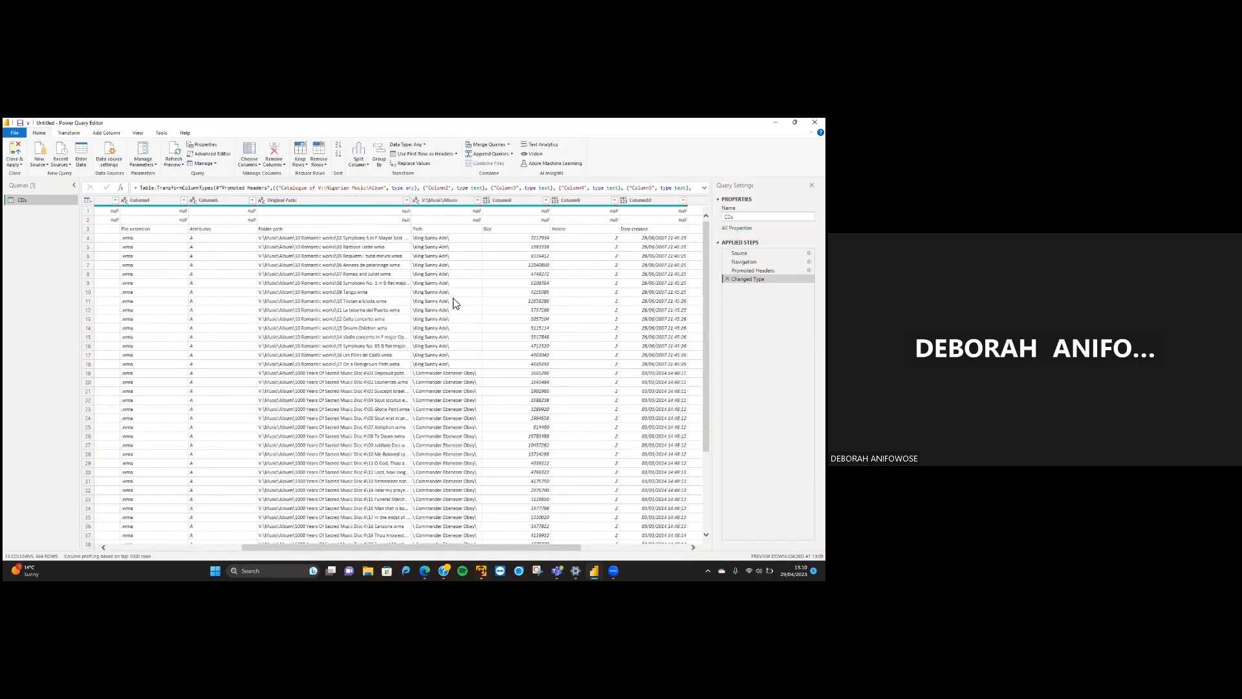
scroll(455, 302, "right", 7)
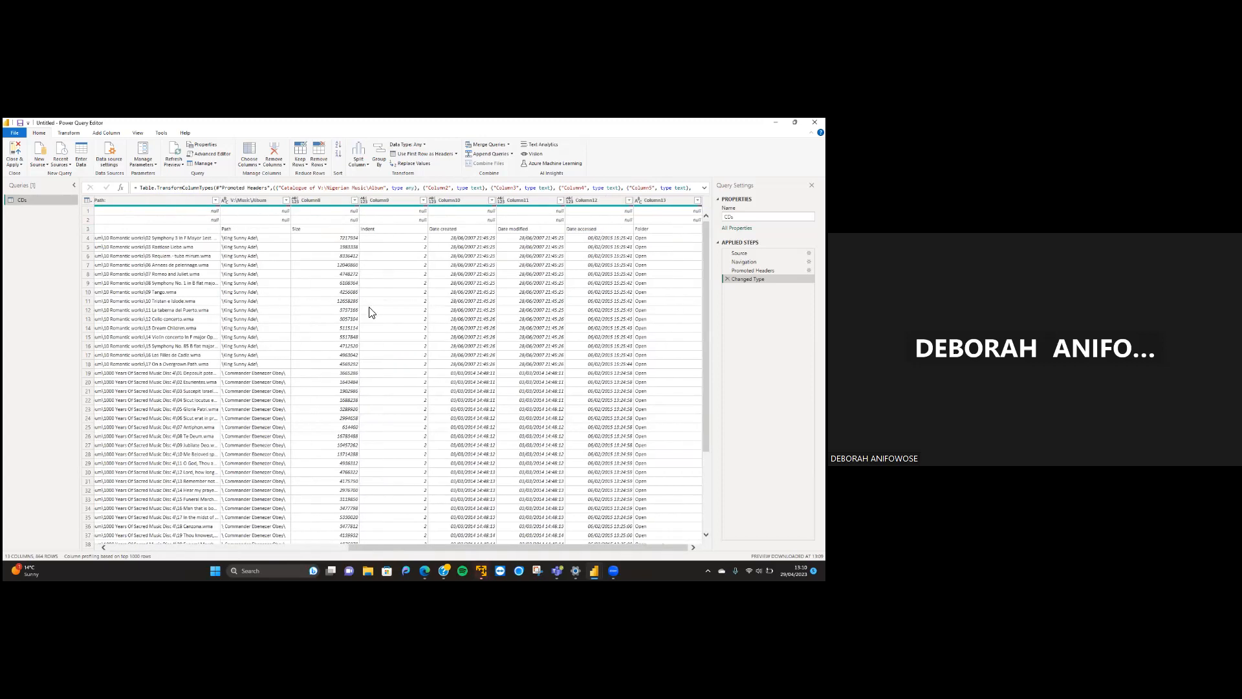
scroll(372, 313, "left", 12)
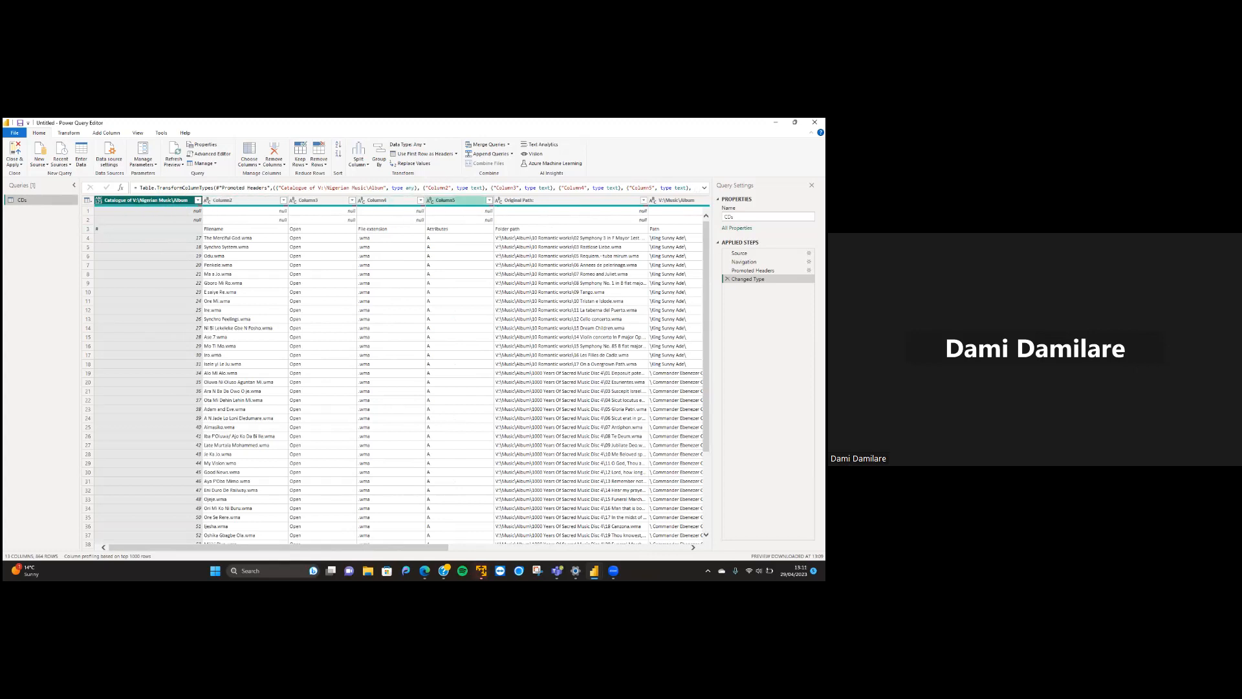
double_click(147, 202)
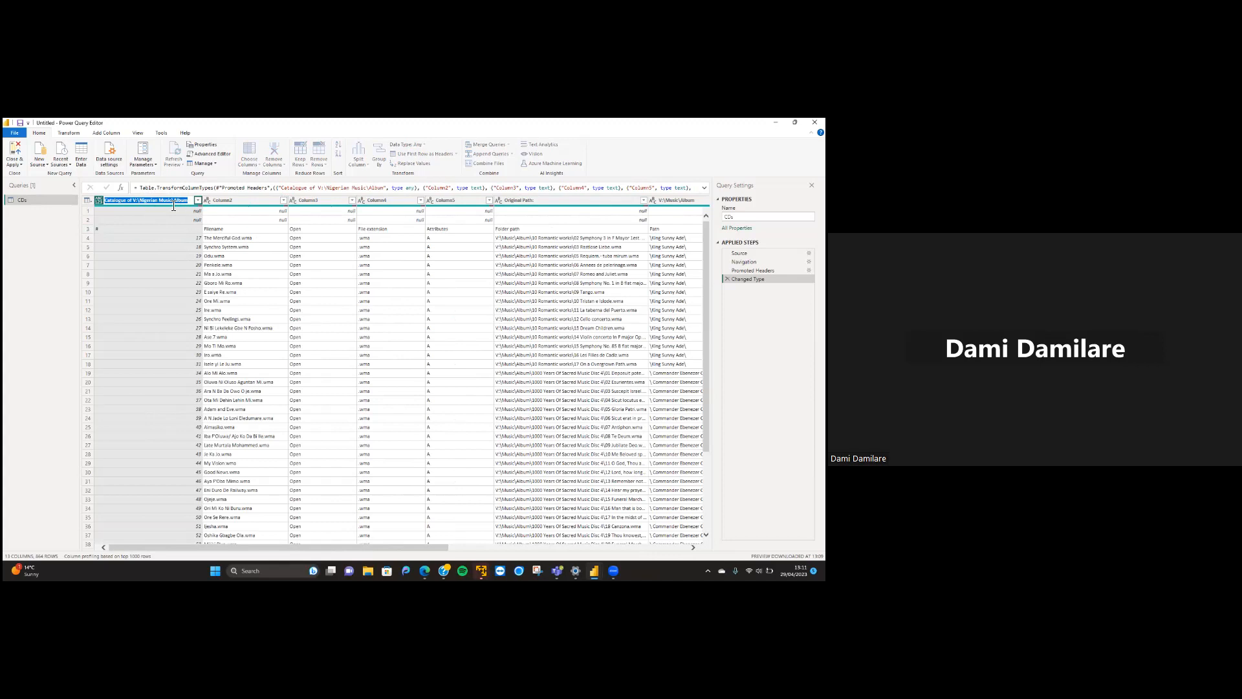
left_click(377, 202)
double_click(379, 203)
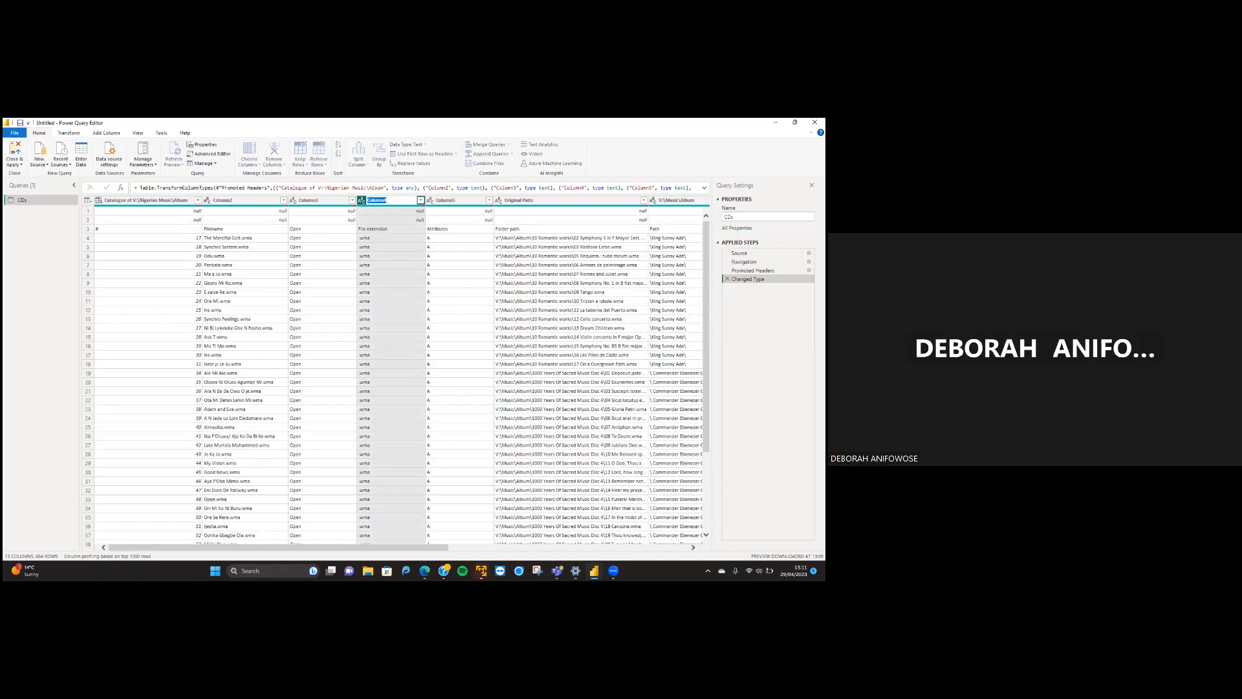
key("Escape")
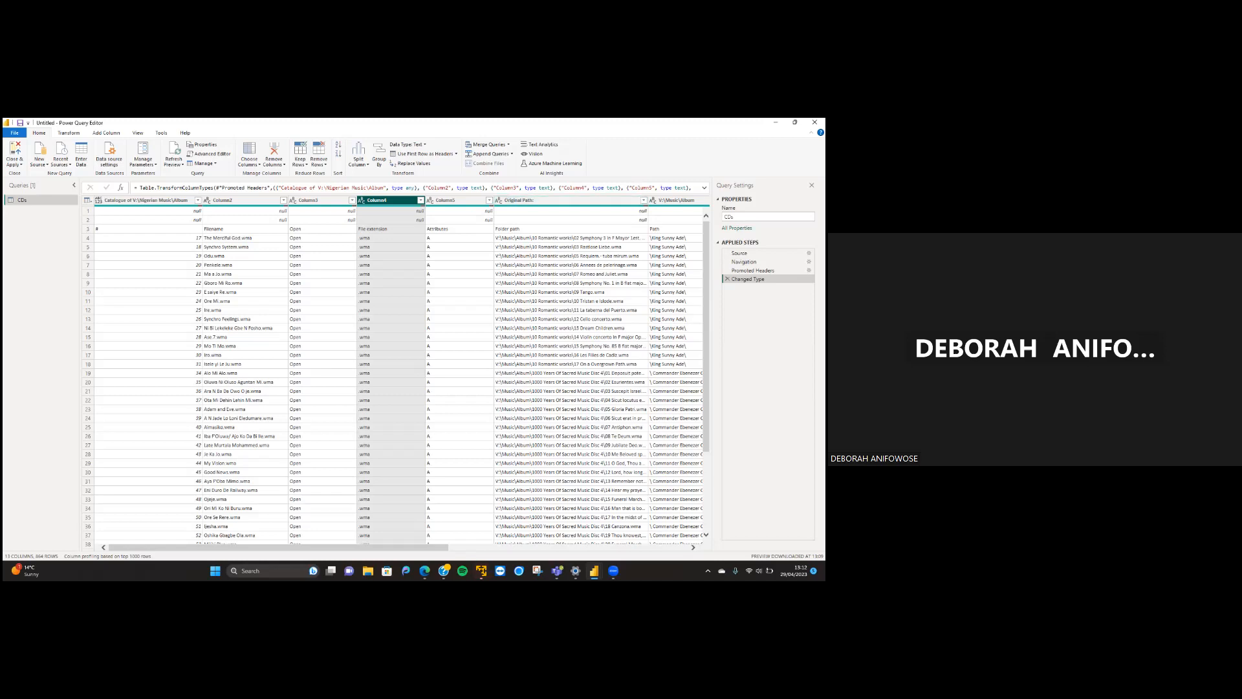
Remove the top 2 rows, which are blank, from the CDs query
mouse_move(571, 207)
left_click(88, 216)
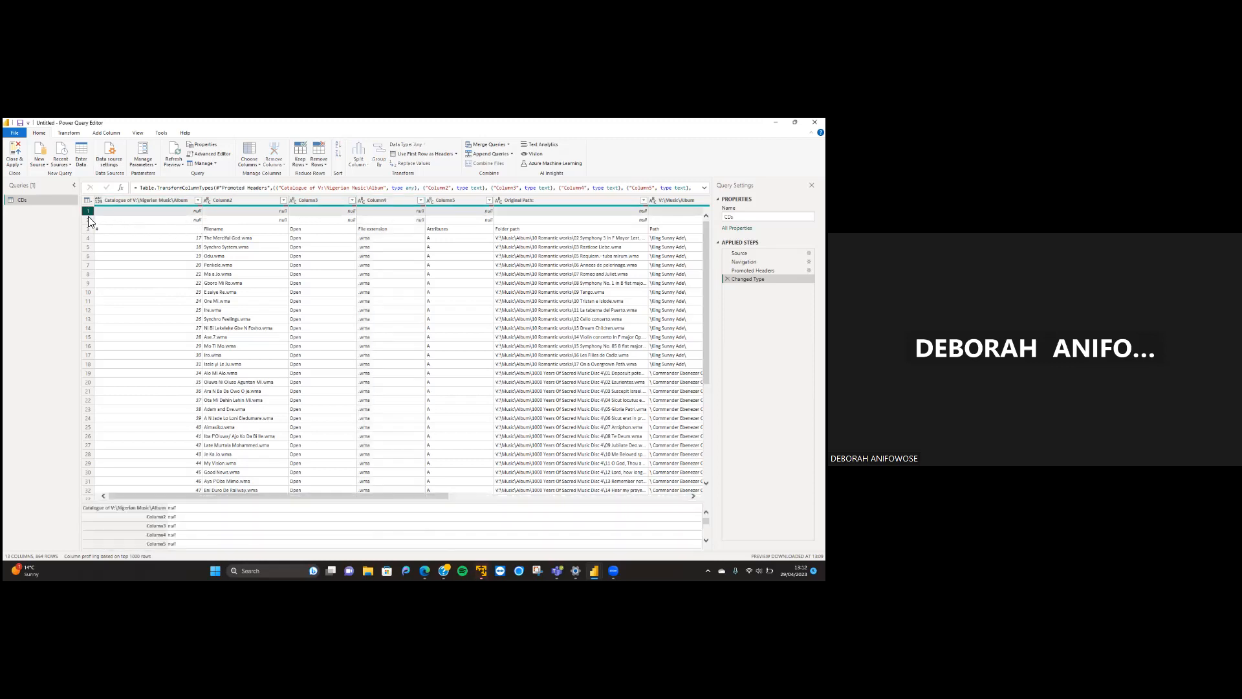
left_click(89, 222)
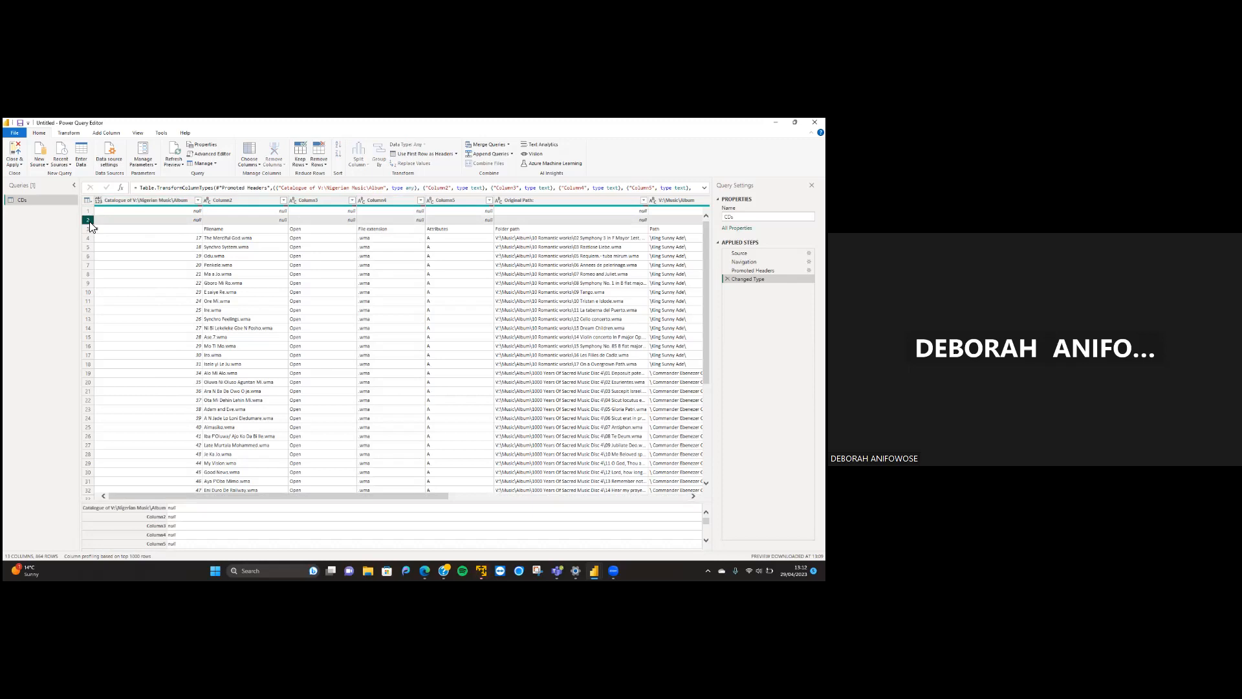
left_click(87, 213)
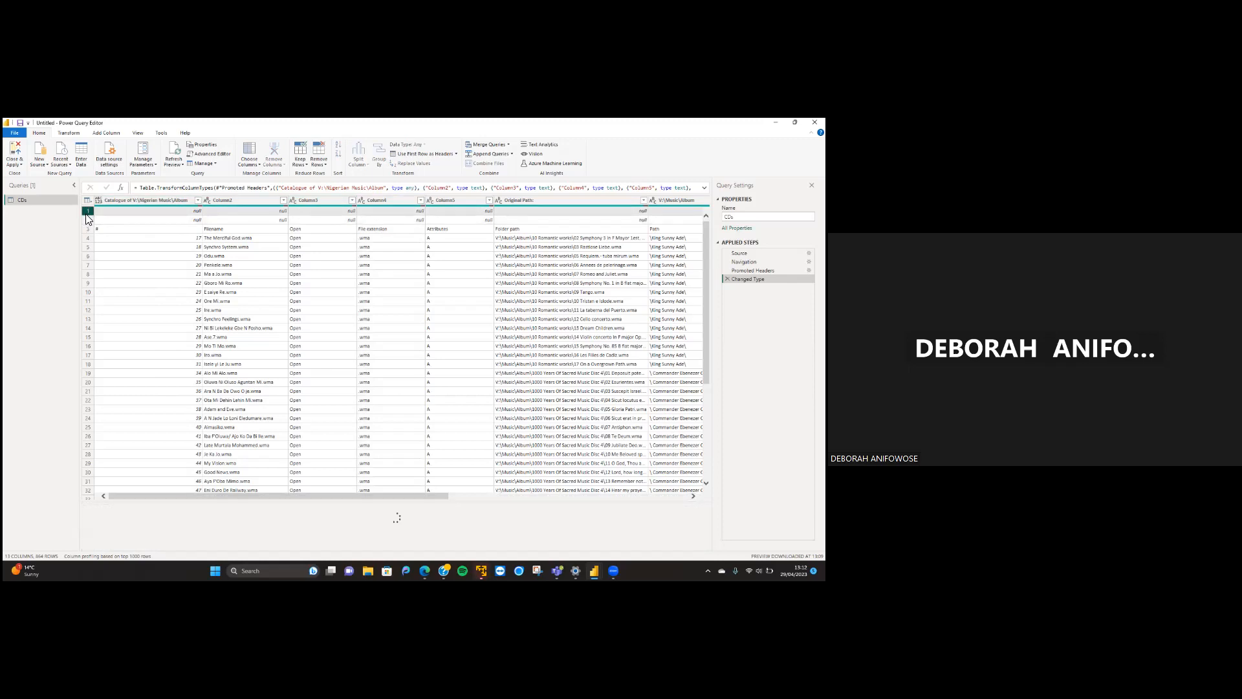
left_click(91, 220)
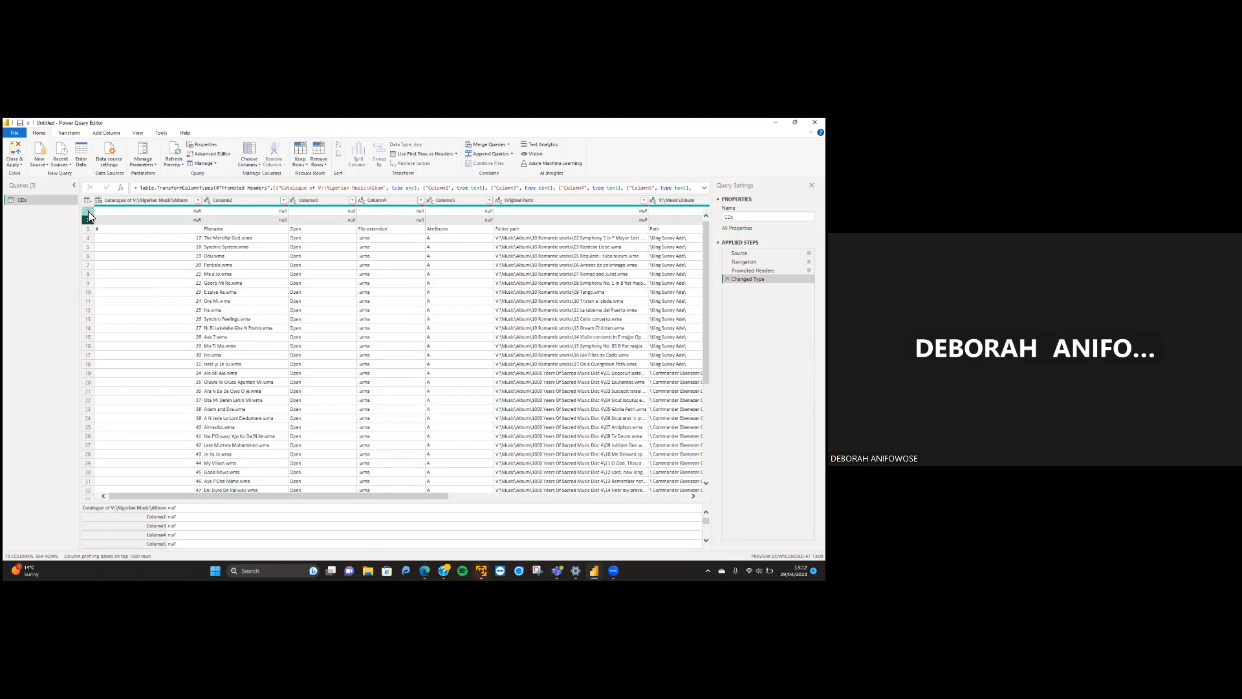
left_click(89, 212)
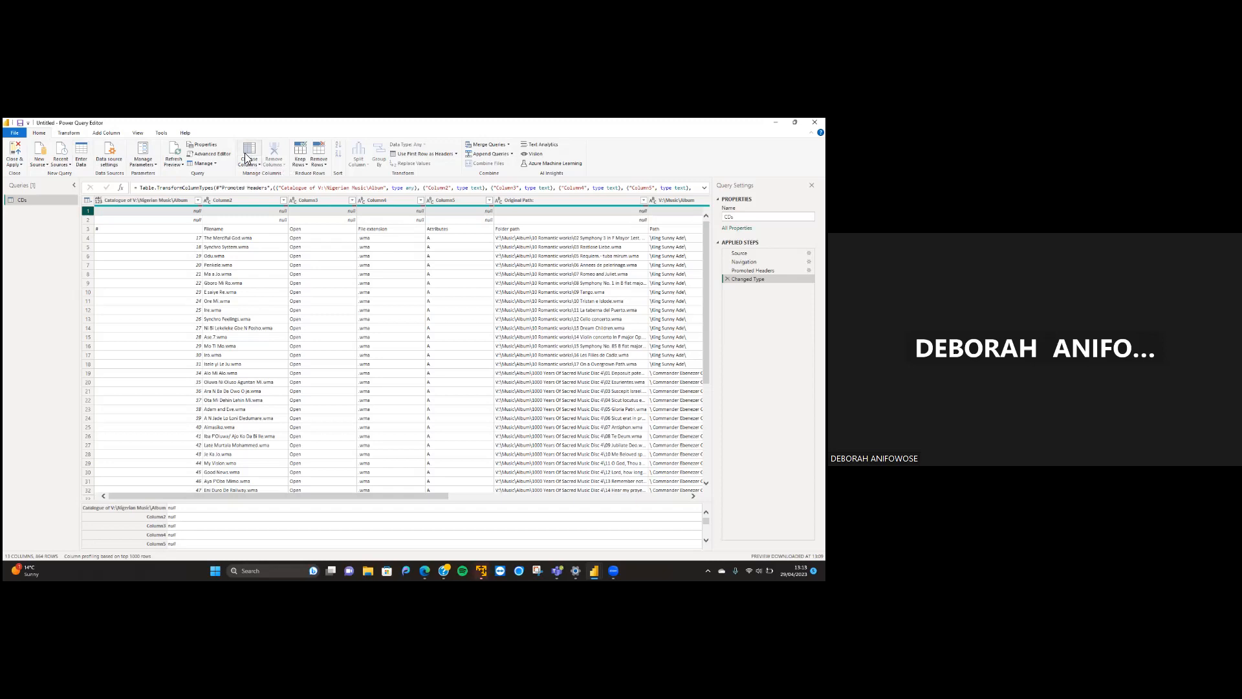
left_click(328, 166)
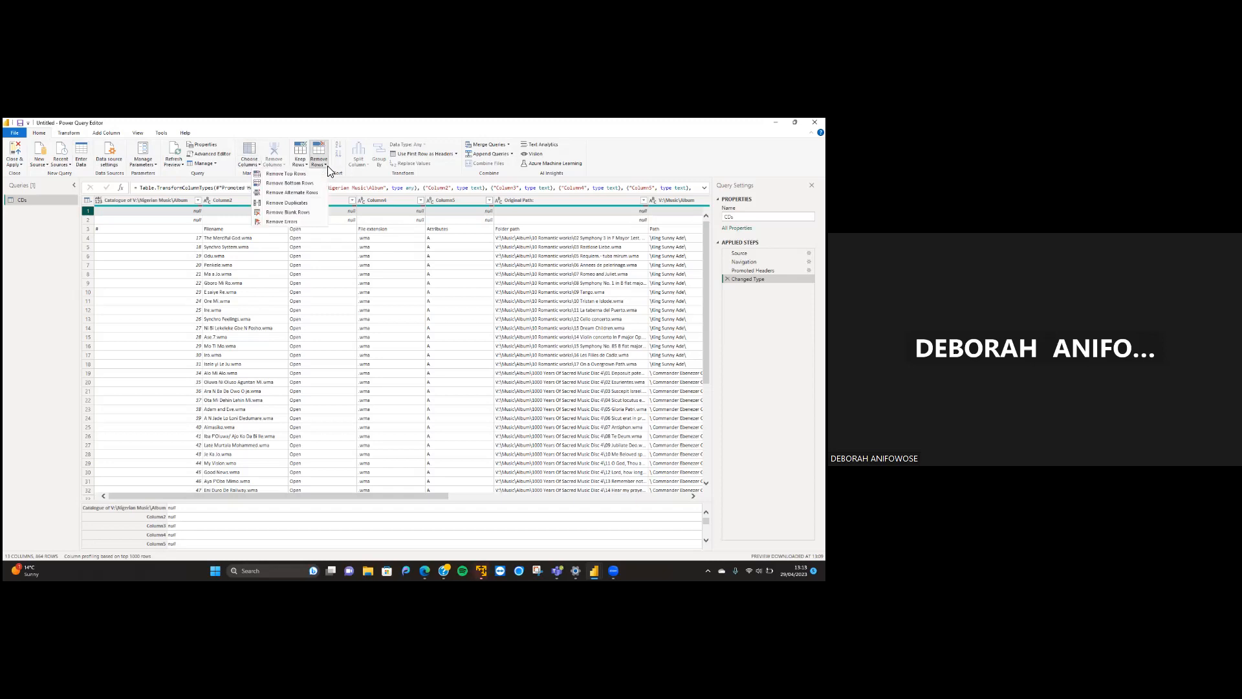
left_click(286, 174)
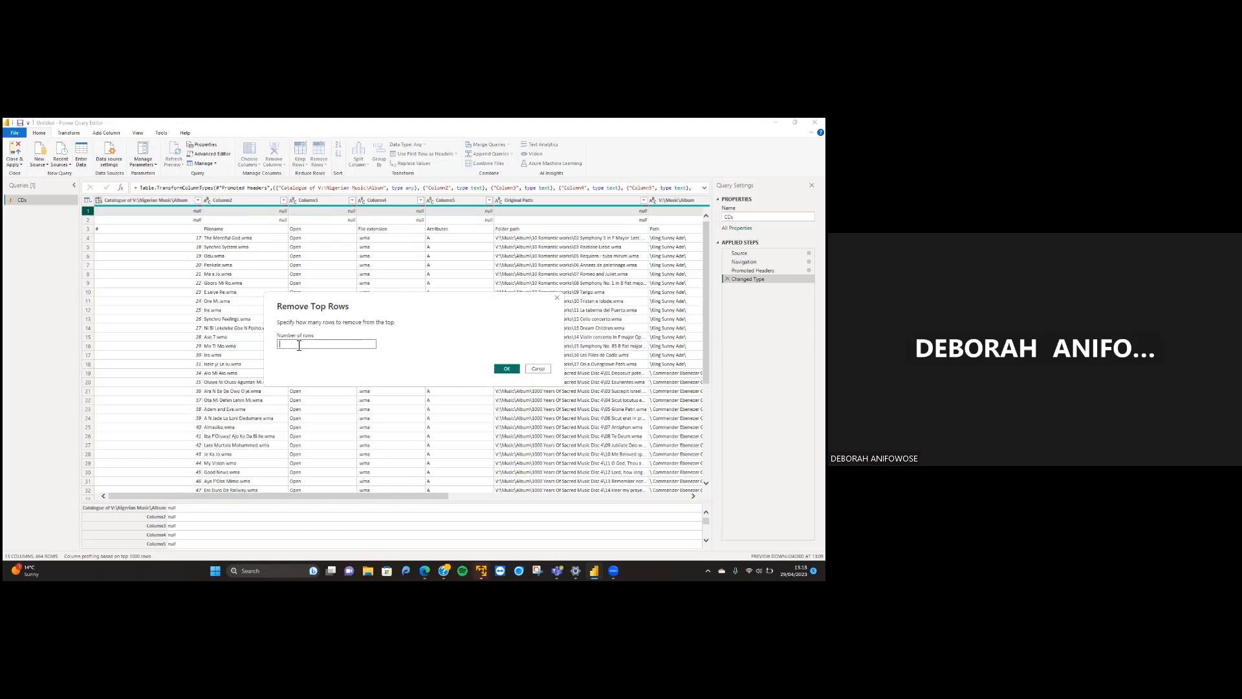
type("2")
left_click(508, 370)
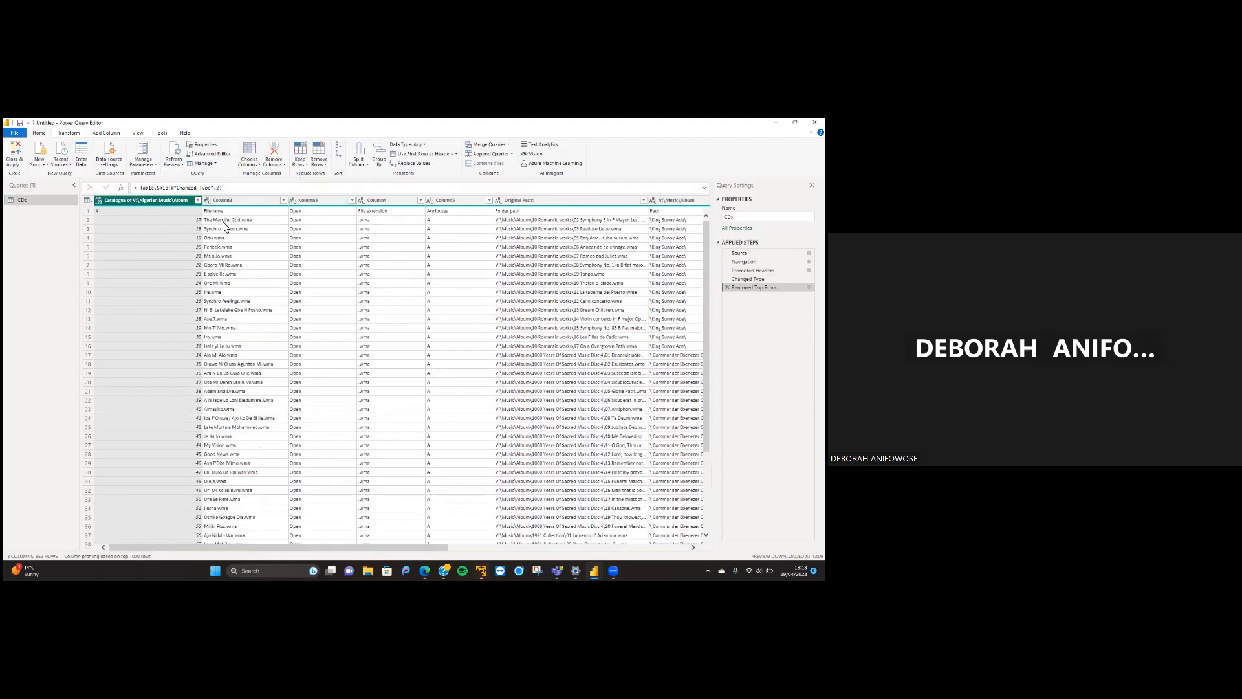
Look through the remaining rows and columns of the CDs table for data below the header row
scroll(342, 333, "right", 10)
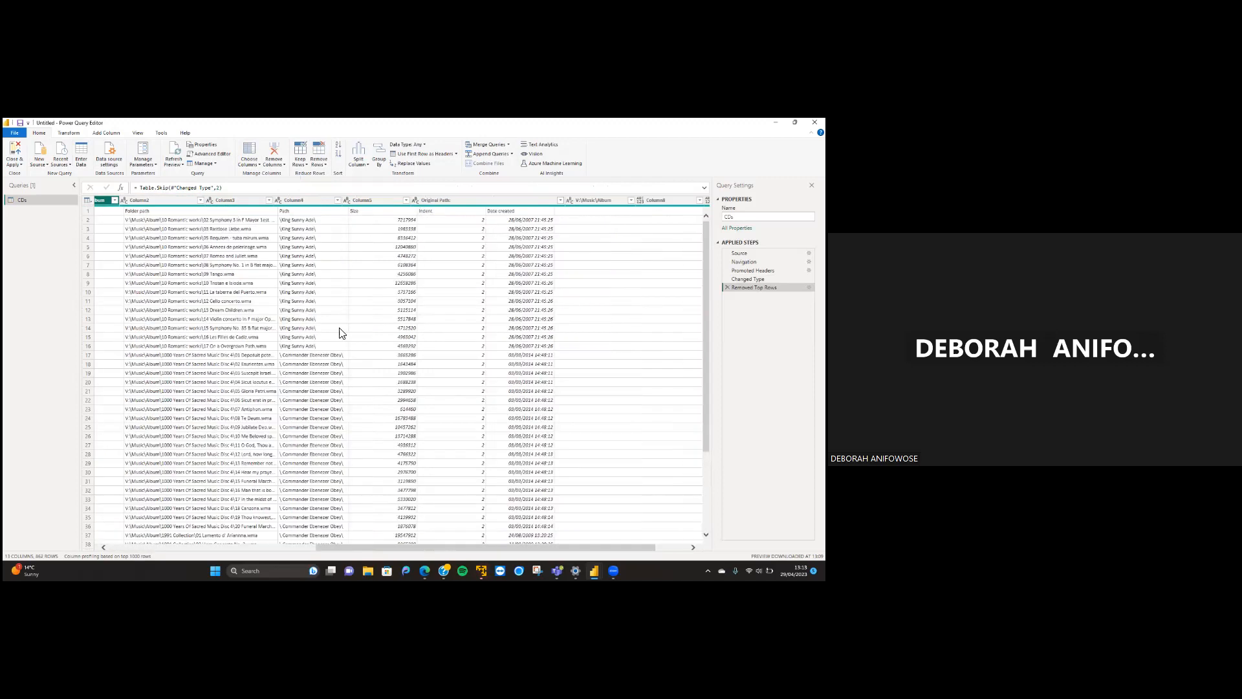
scroll(342, 333, "down", 12)
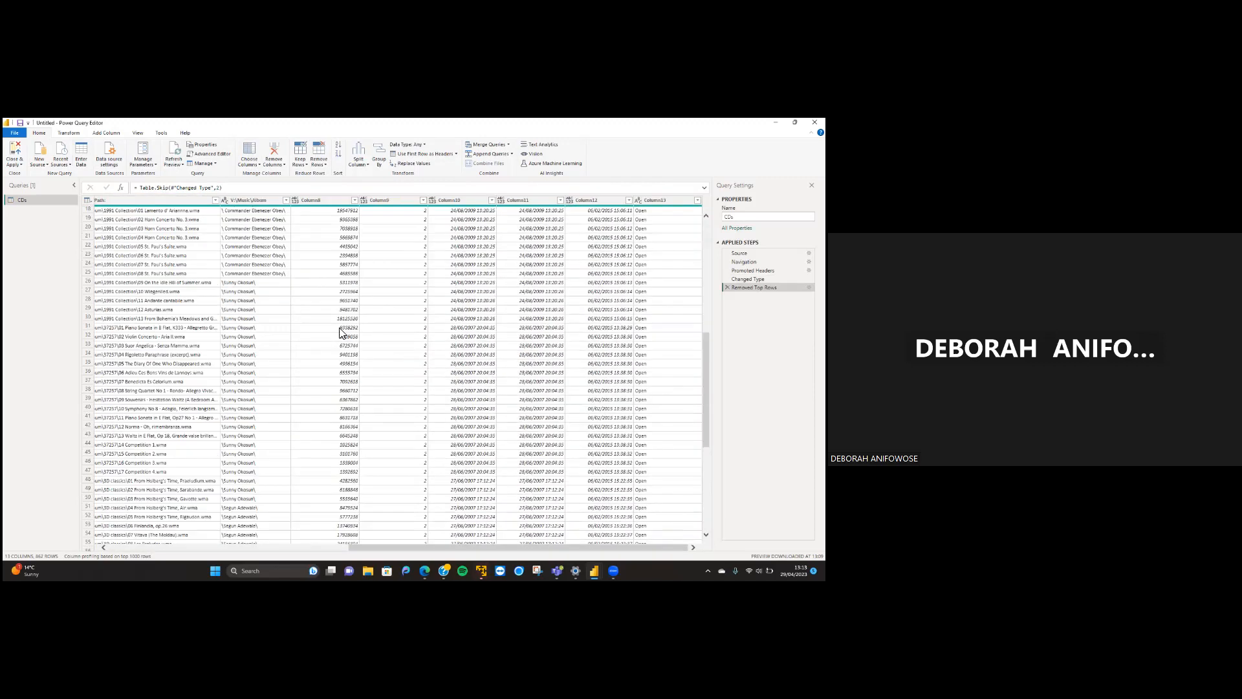
scroll(341, 333, "down", 20)
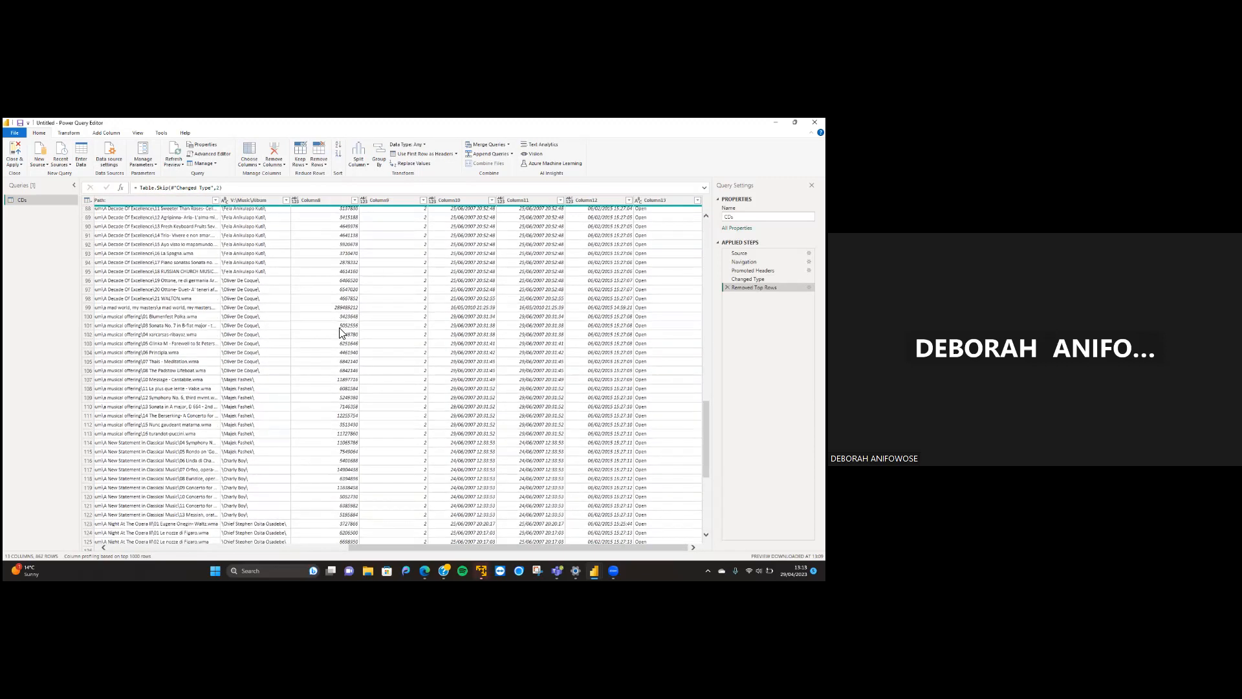
scroll(340, 332, "down", 4)
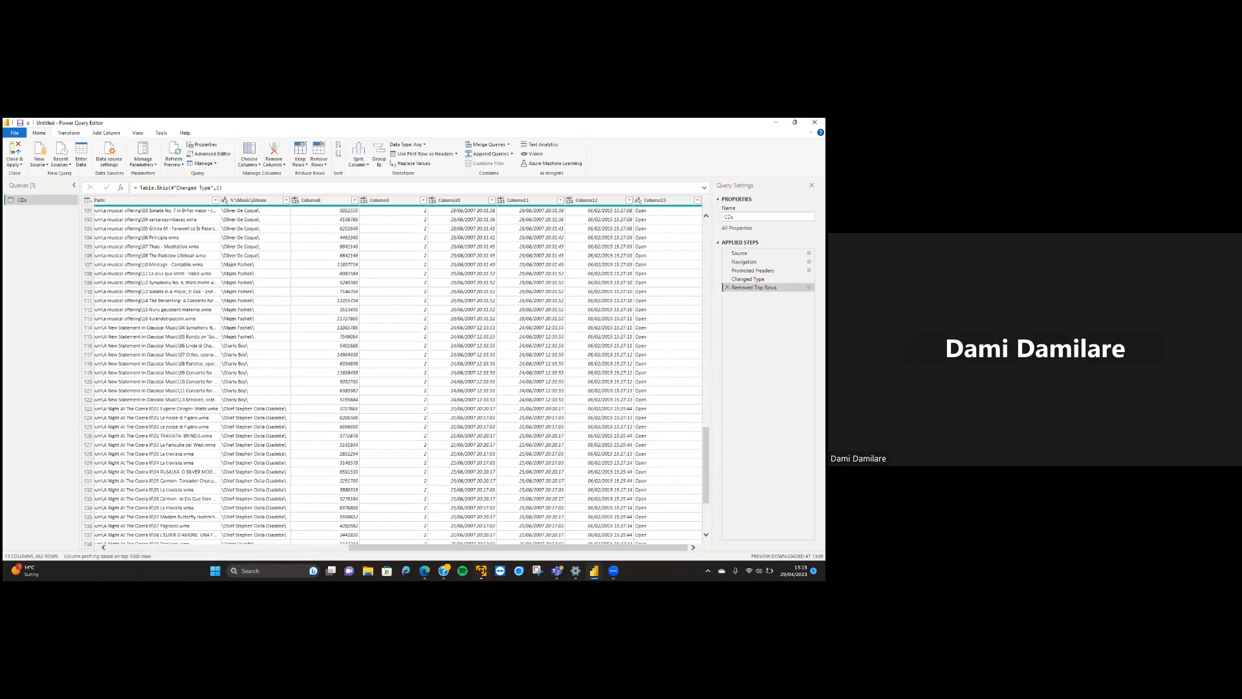
scroll(341, 333, "down", 10)
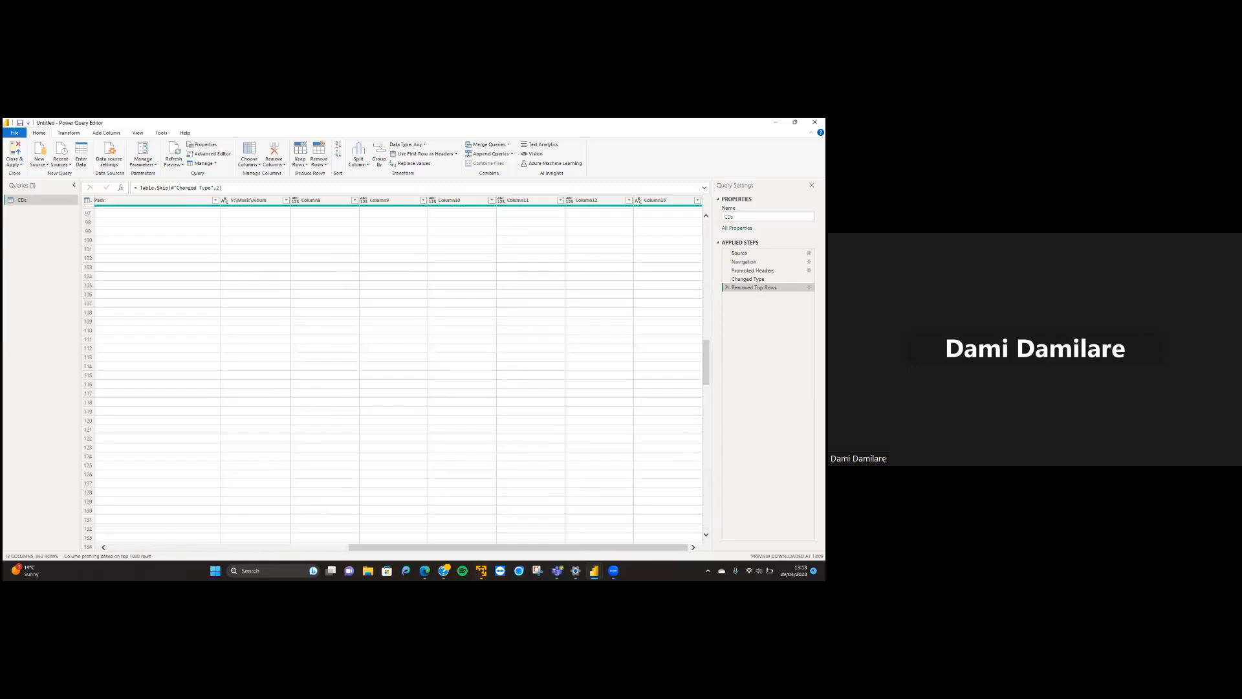
scroll(393, 379, "up", 20)
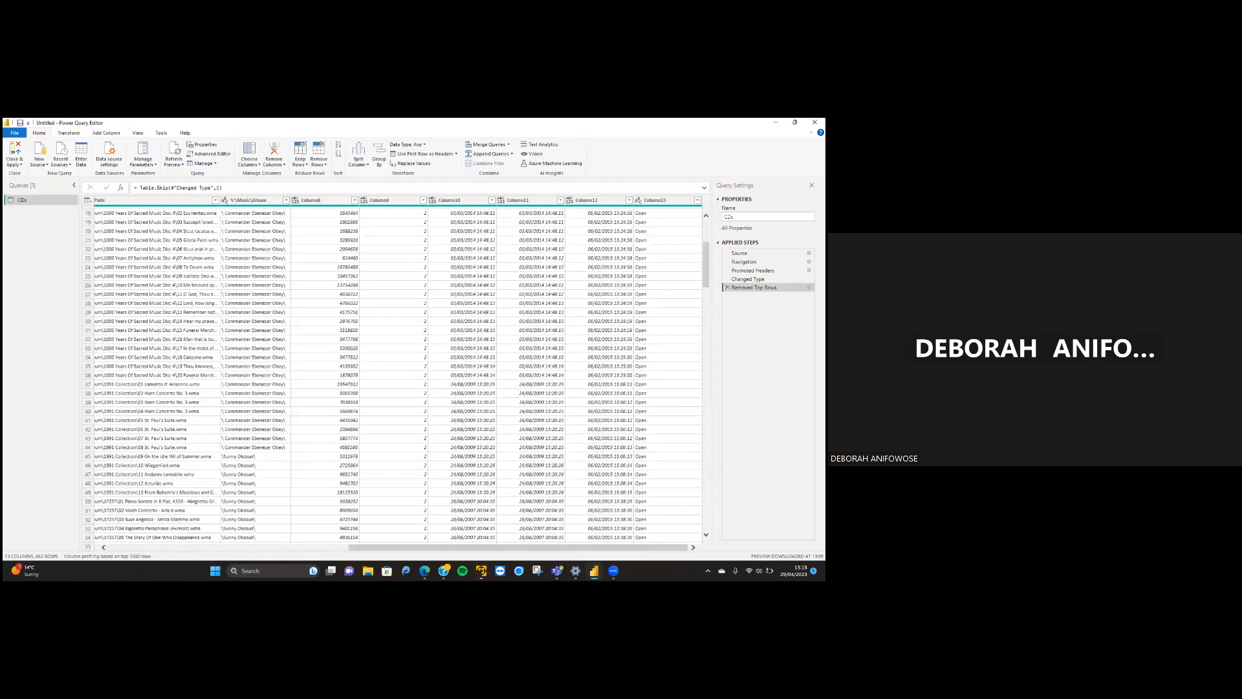
scroll(397, 374, "up", 6)
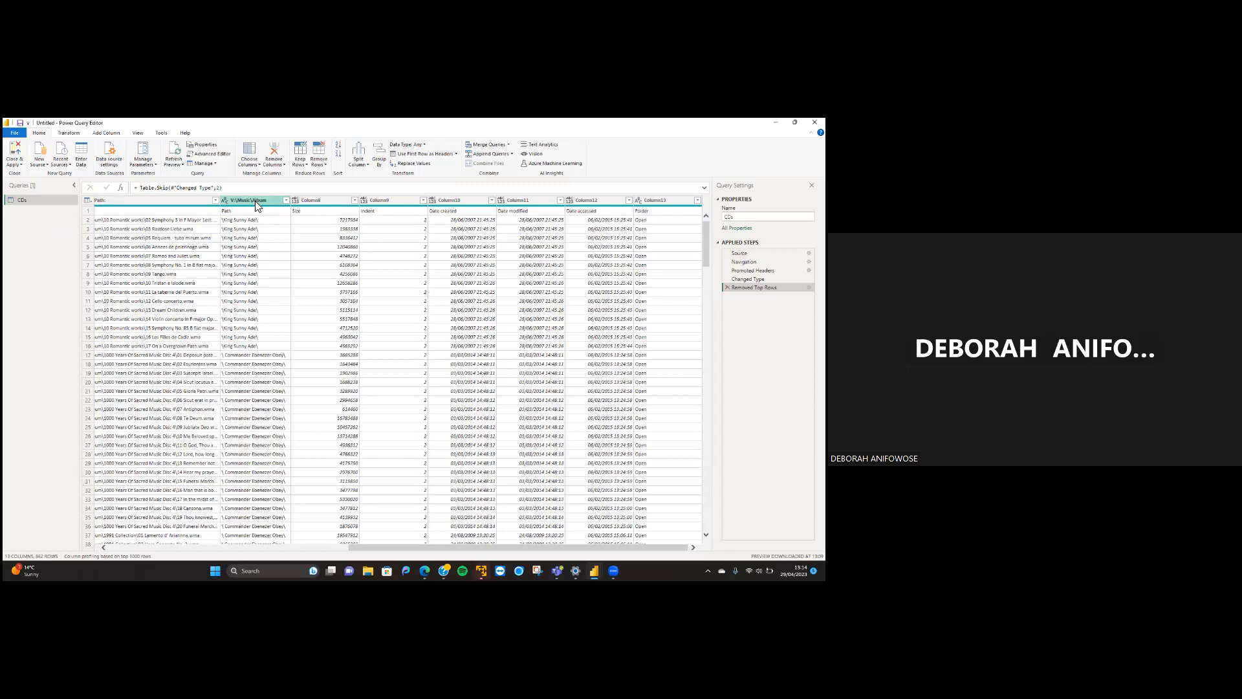
Use the first row of the CDs table as the column headers
left_click(88, 210)
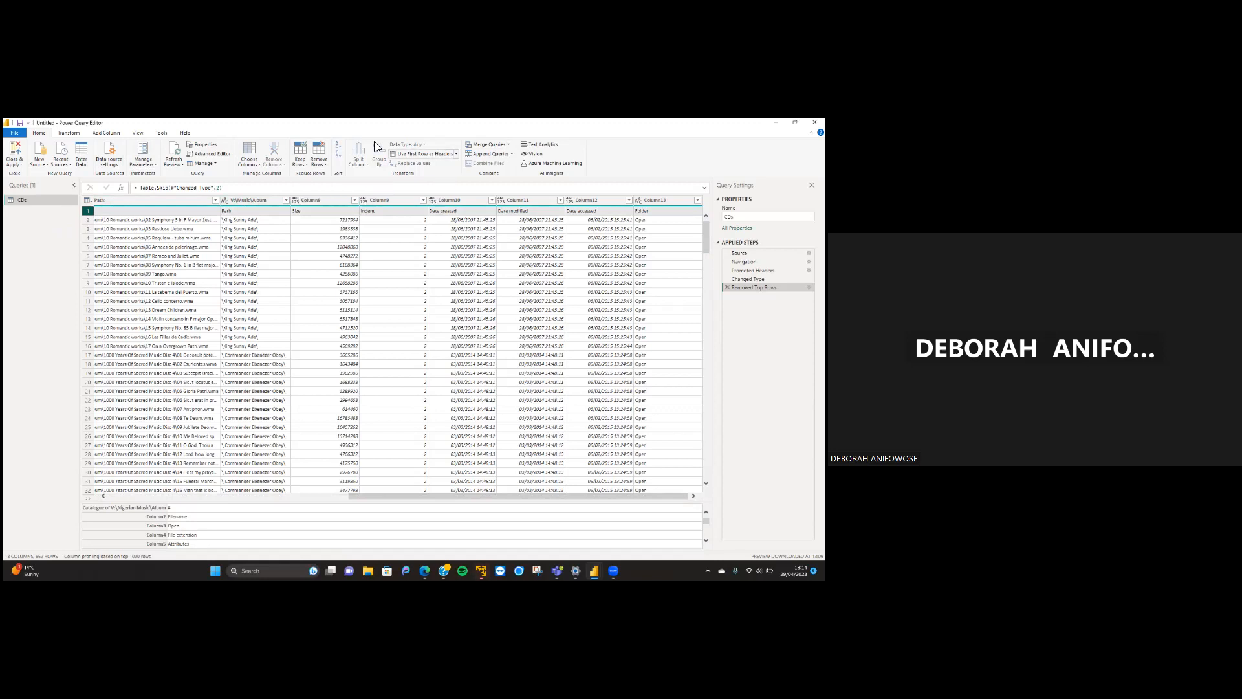
left_click(456, 154)
left_click(442, 165)
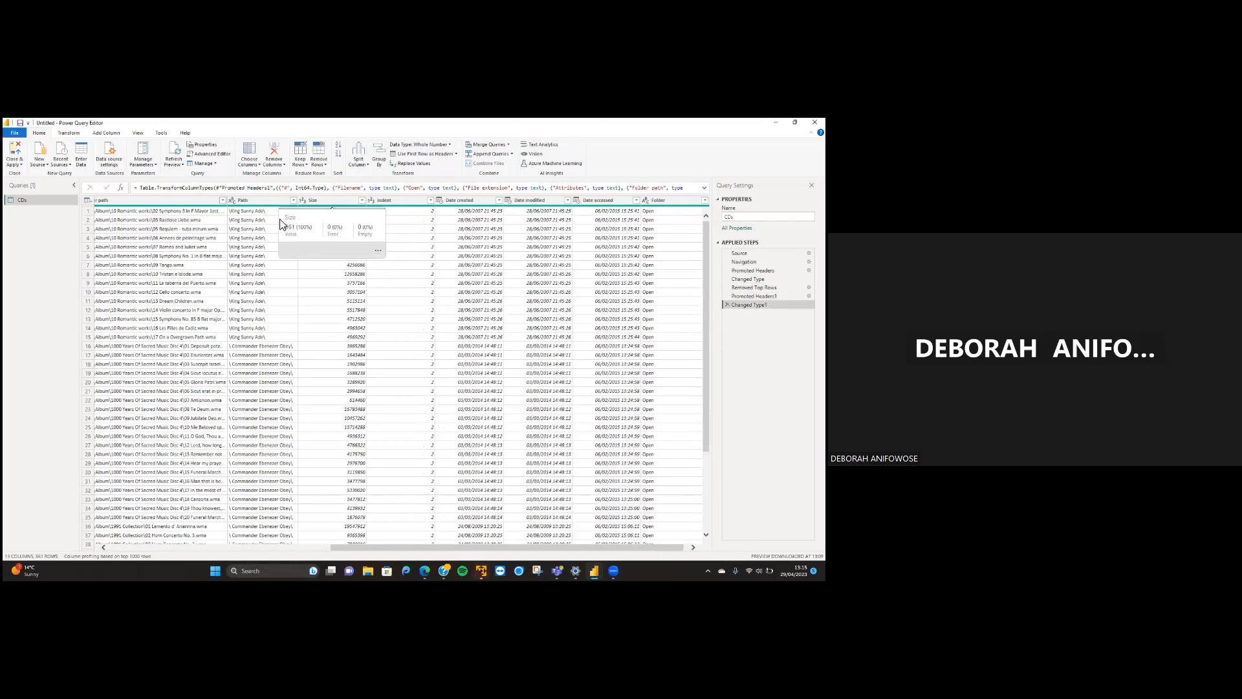
Replace every backslash in the Path column with nothing so only the artist names remain
scroll(222, 217, "left", 3)
scroll(222, 218, "left", 2)
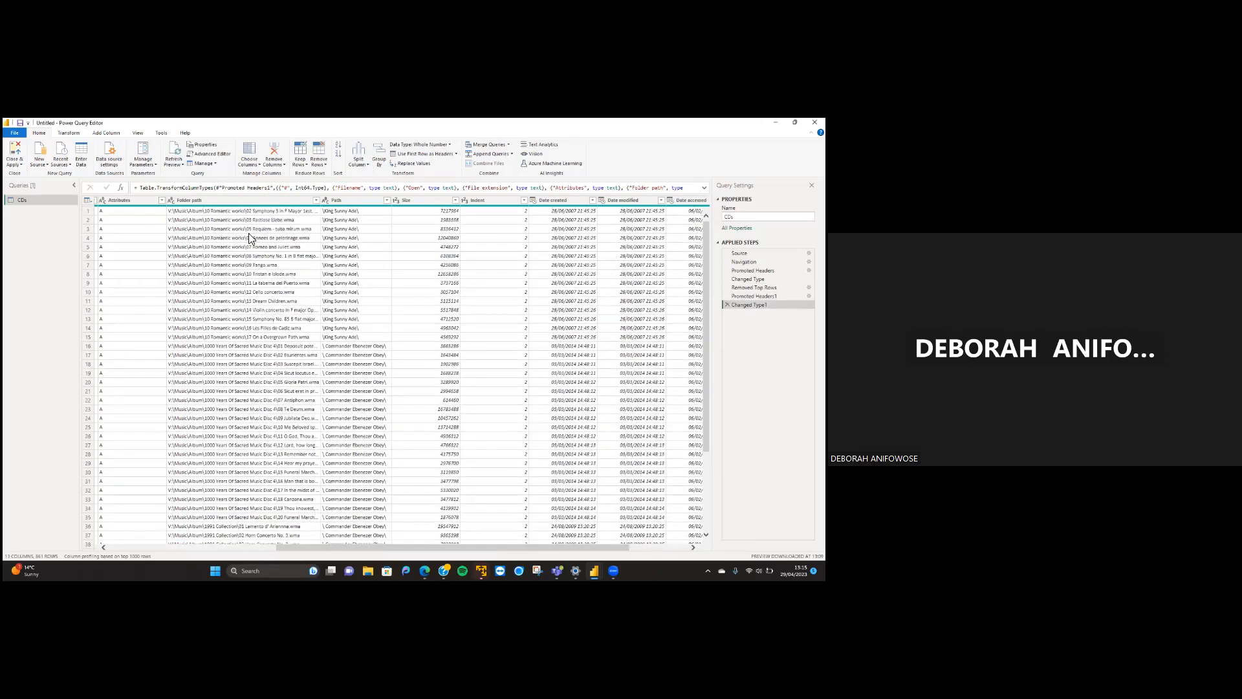
scroll(366, 215, "right", 2)
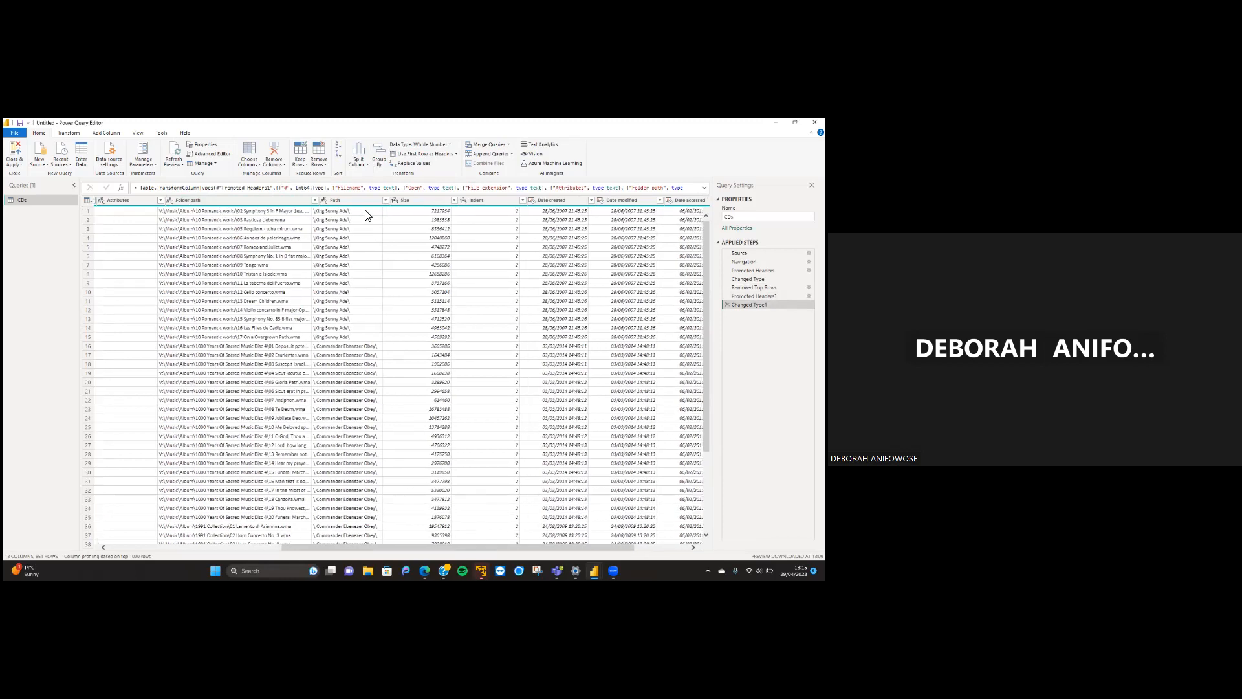
scroll(365, 215, "right", 3)
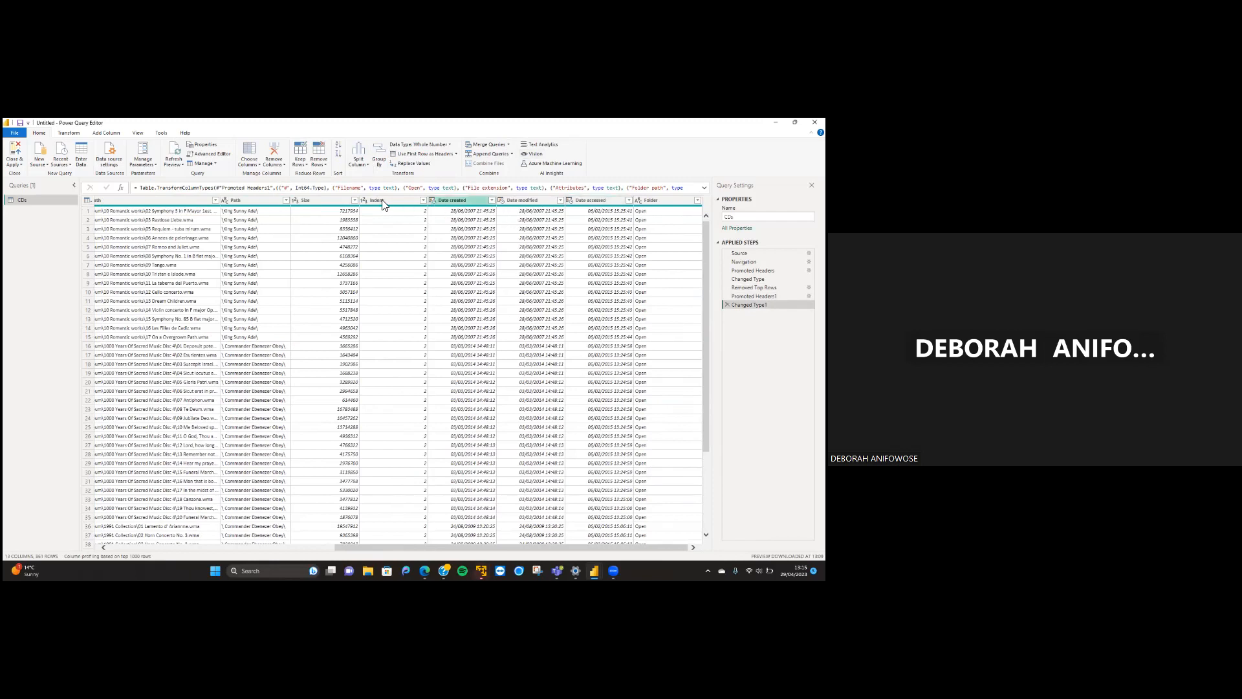
left_click(252, 204)
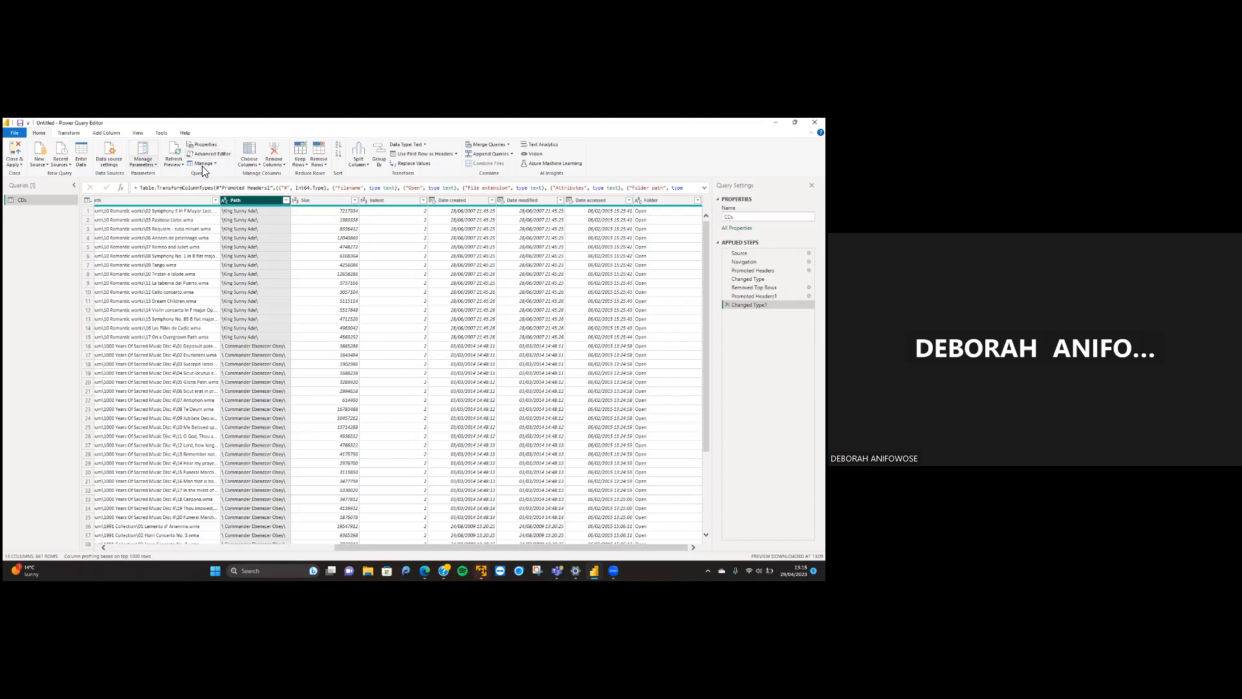
right_click(271, 202)
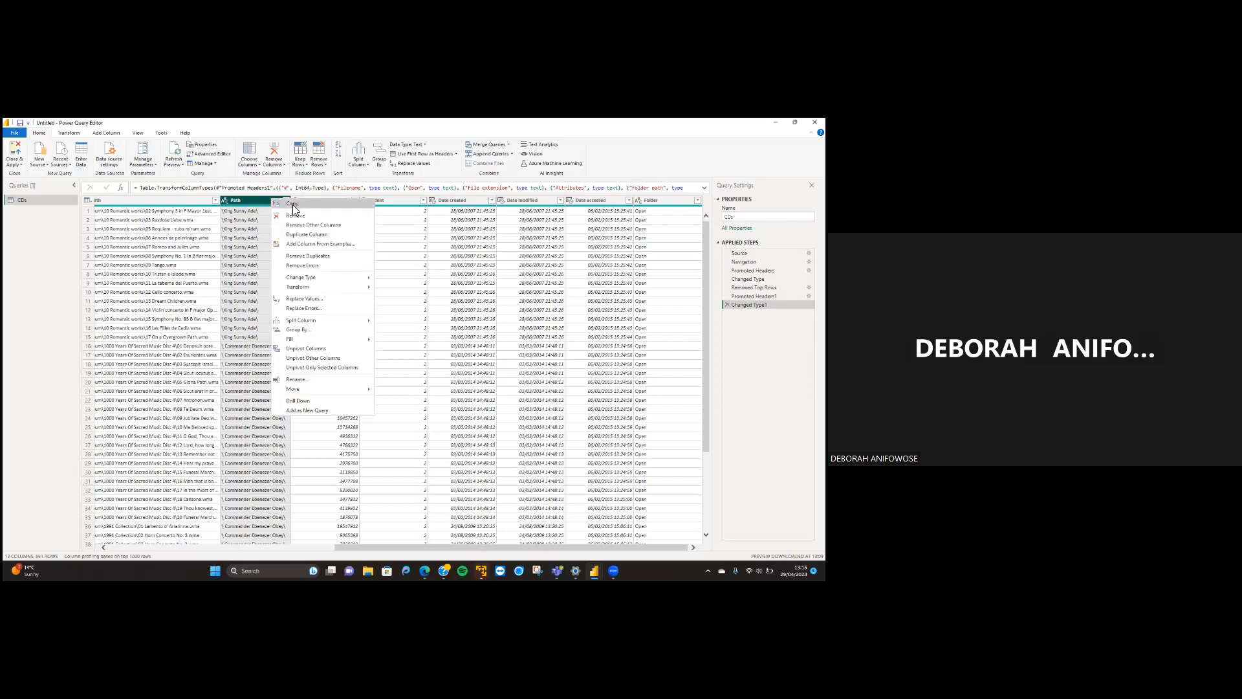
left_click(326, 304)
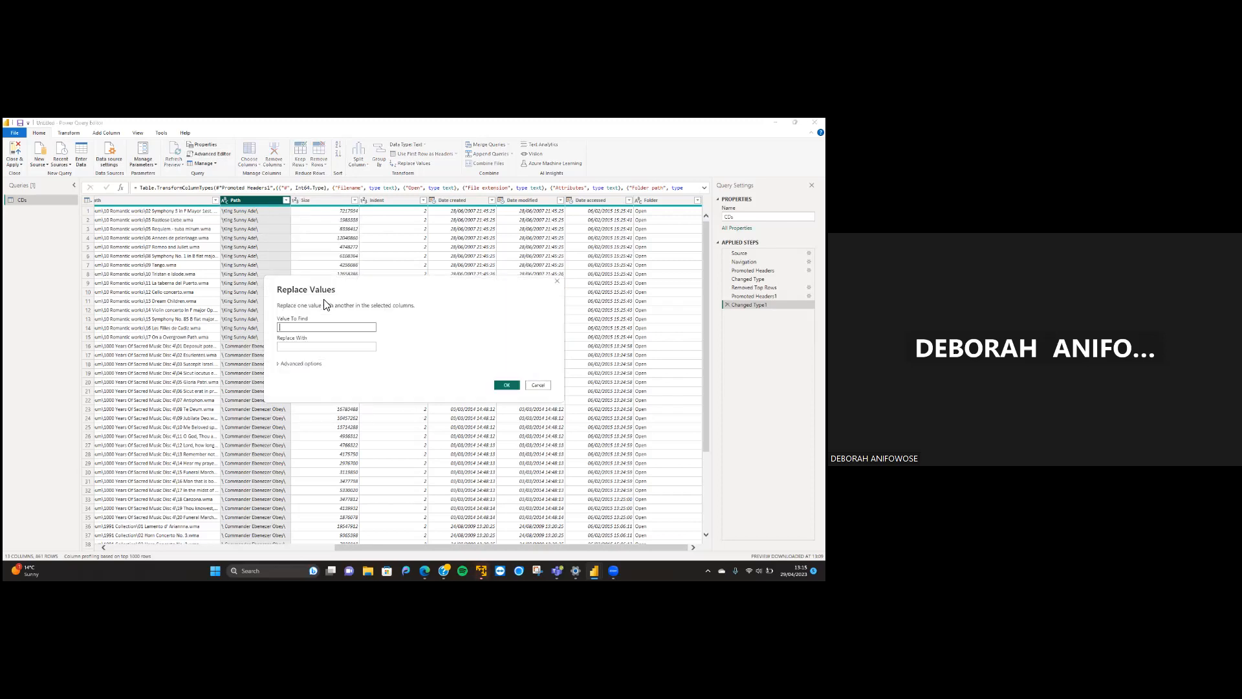
left_click(301, 348)
left_click(507, 385)
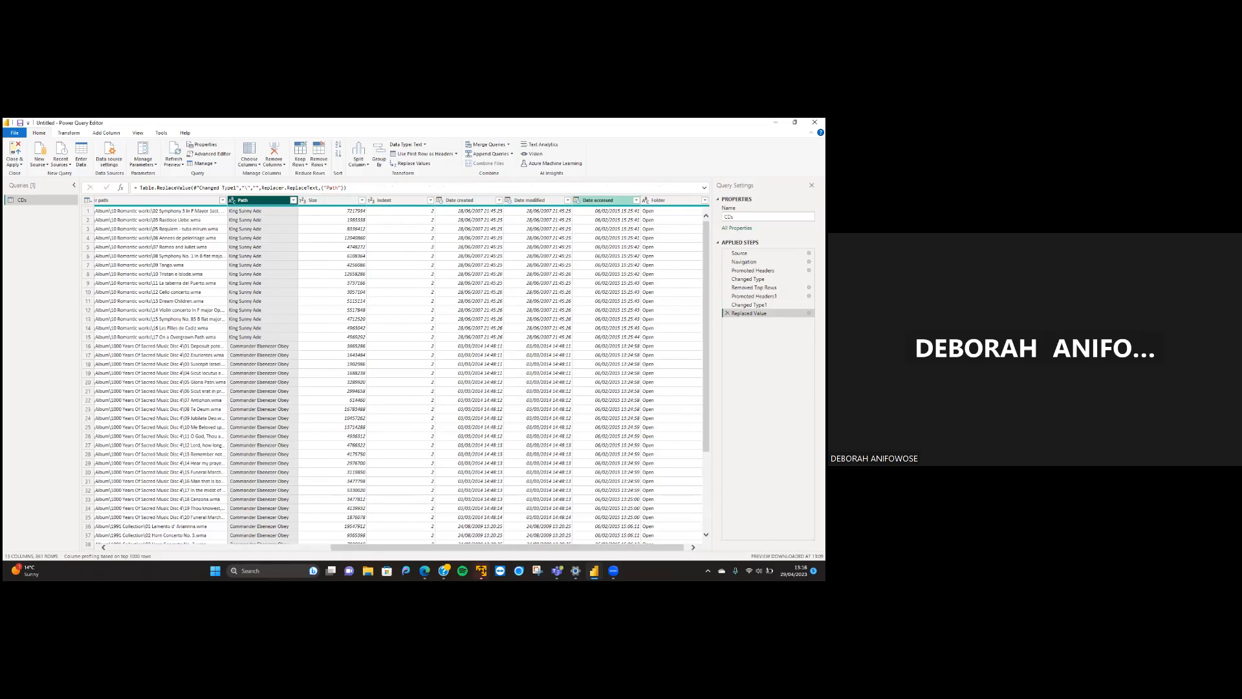
Examine the CDs table's columns from Filename through Folder for data that still needs cleaning
scroll(401, 368, "right", 1)
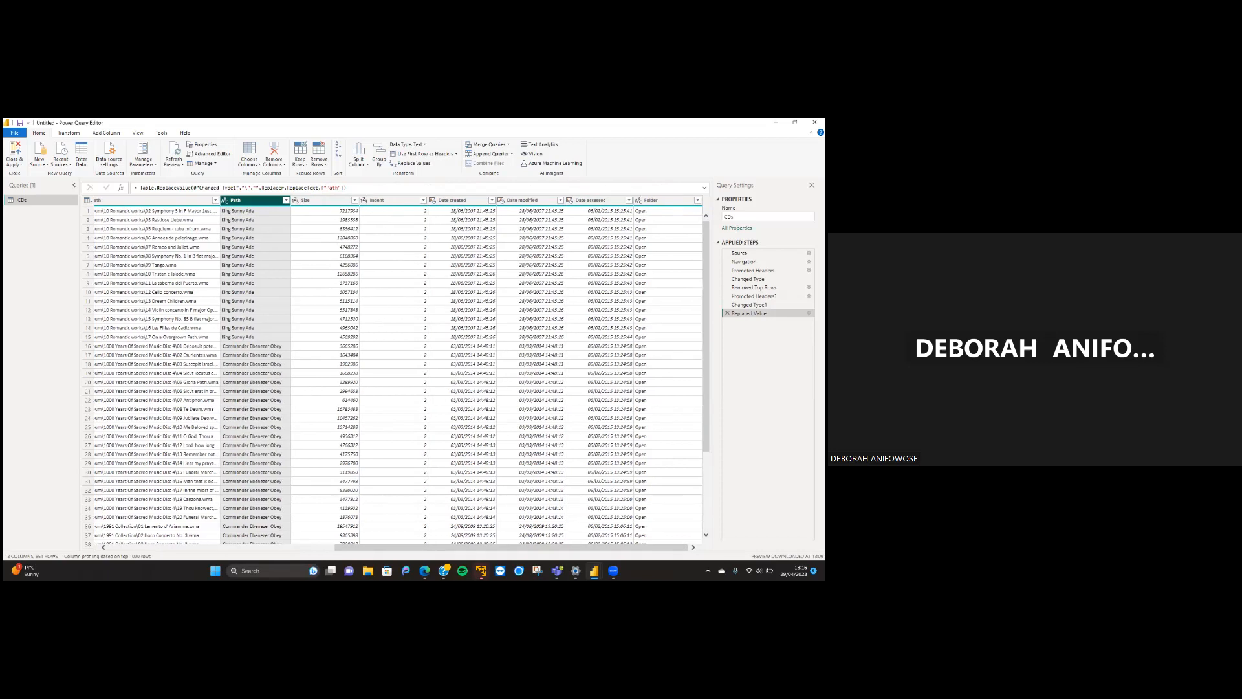
scroll(401, 369, "left", 3)
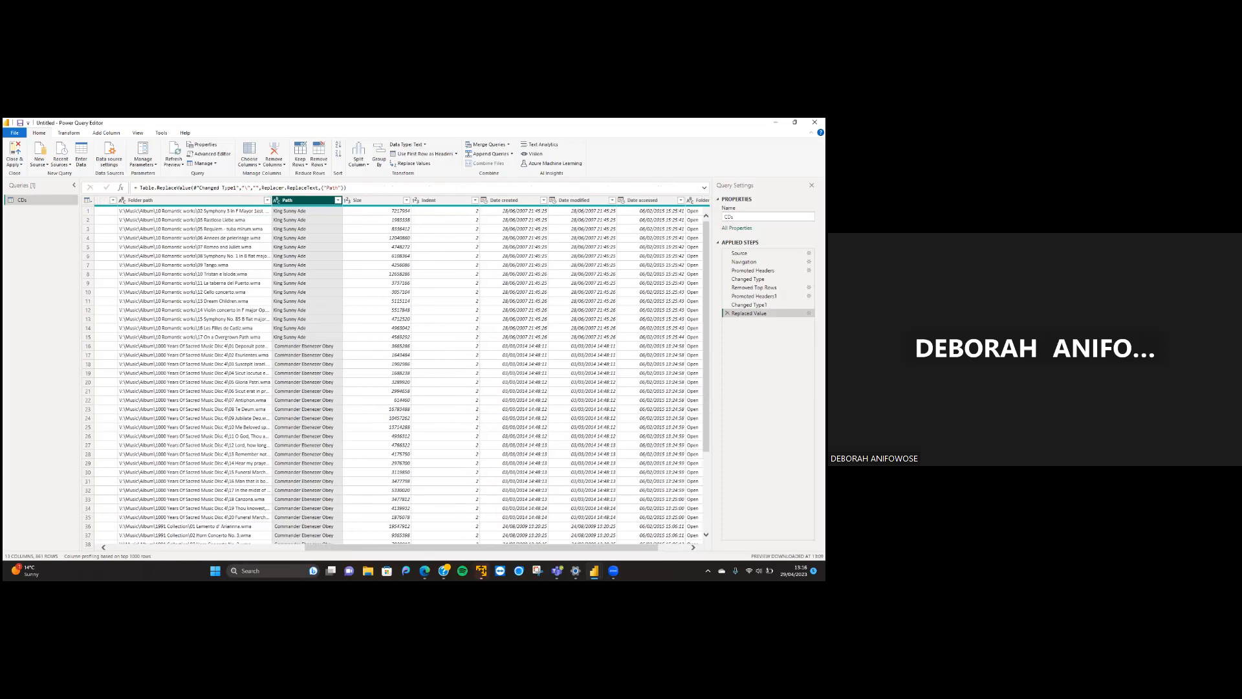
scroll(401, 369, "left", 1)
scroll(401, 368, "left", 8)
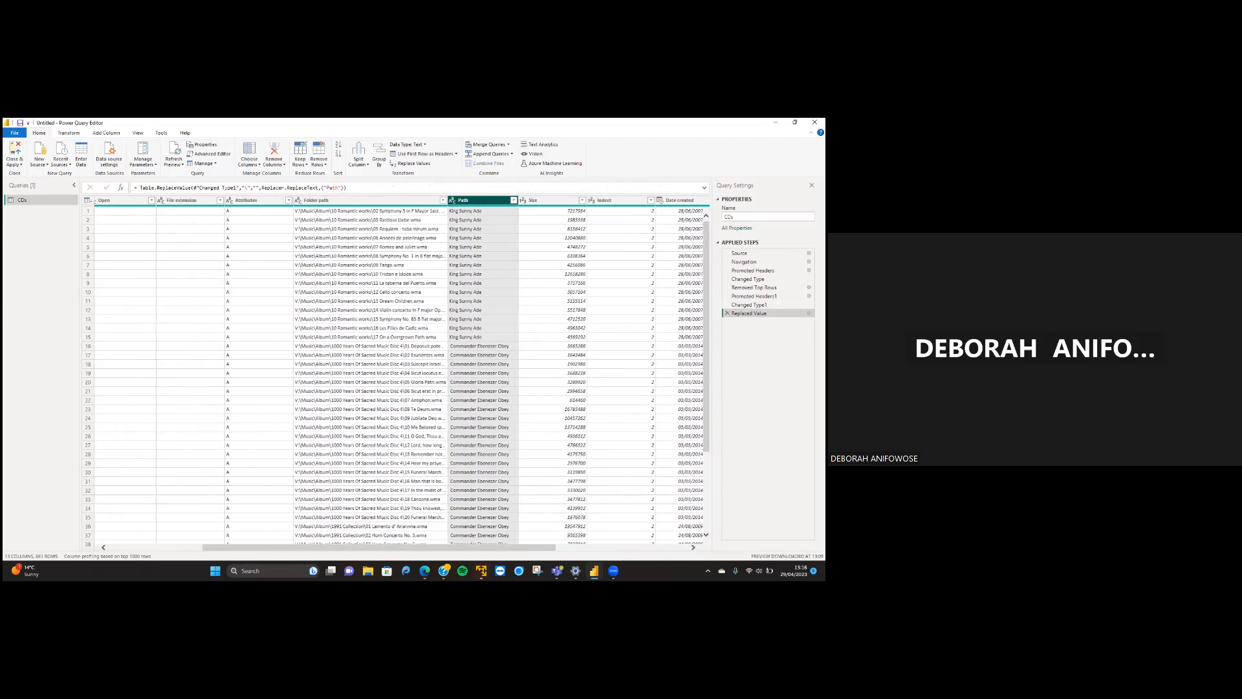
scroll(401, 369, "left", 3)
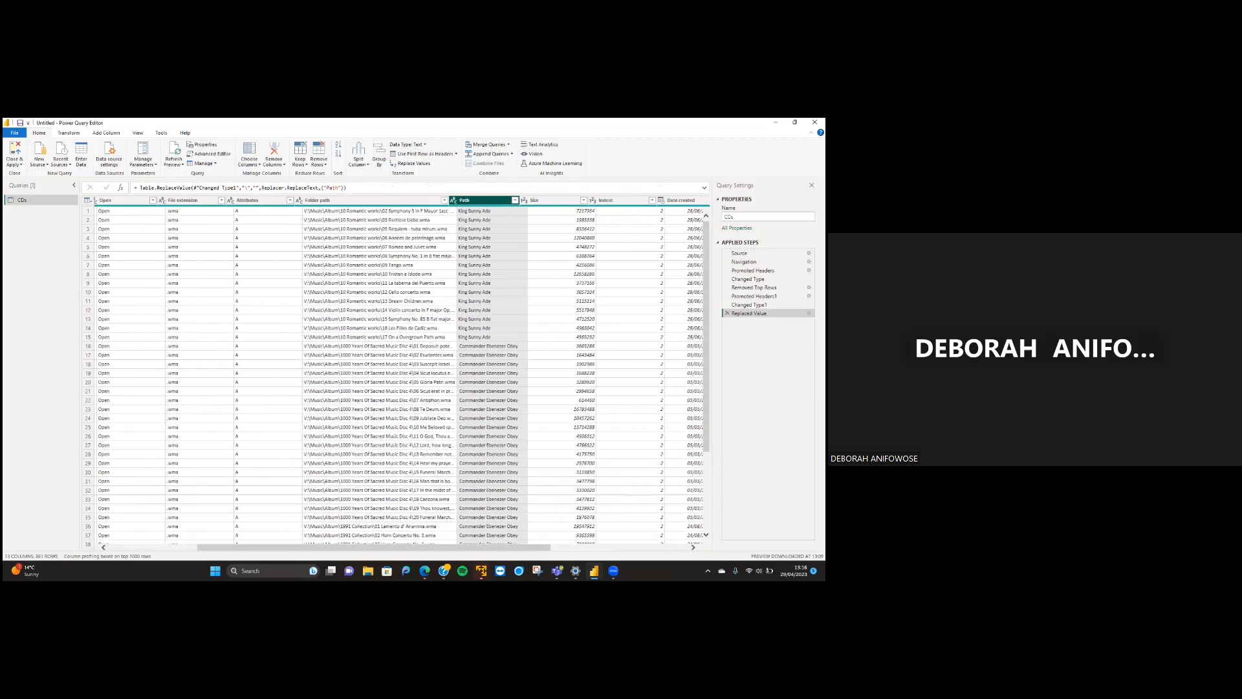
scroll(401, 369, "left", 3)
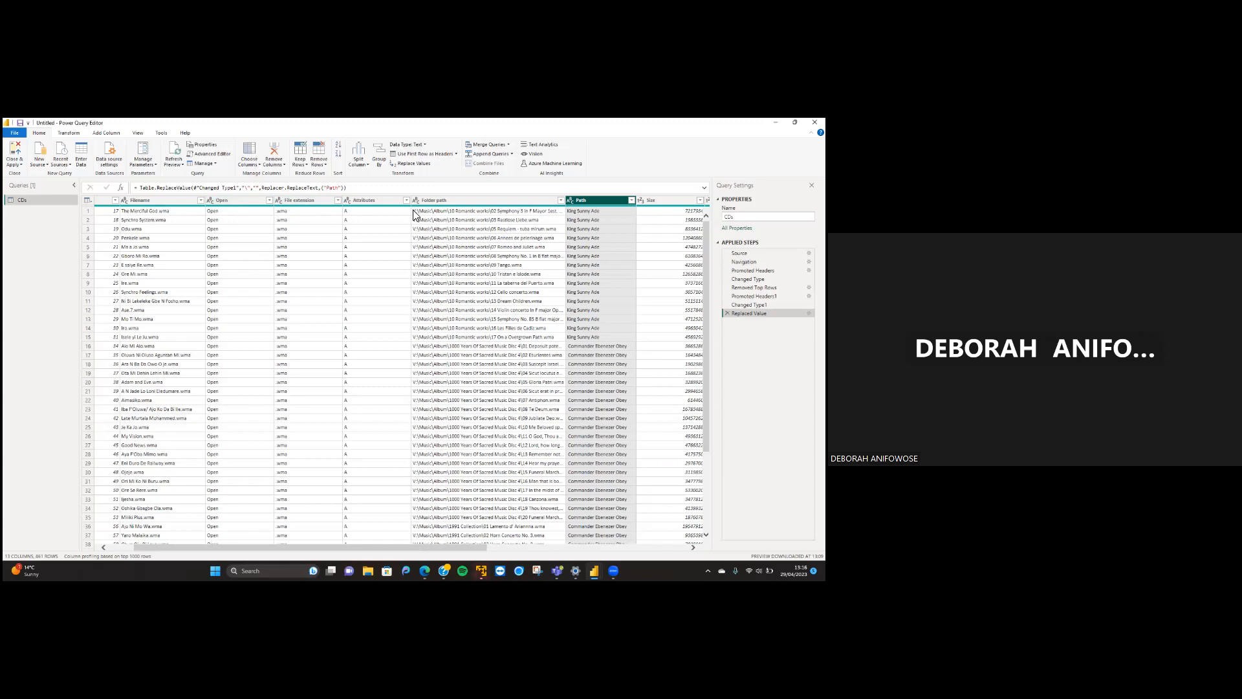
scroll(414, 214, "right", 2)
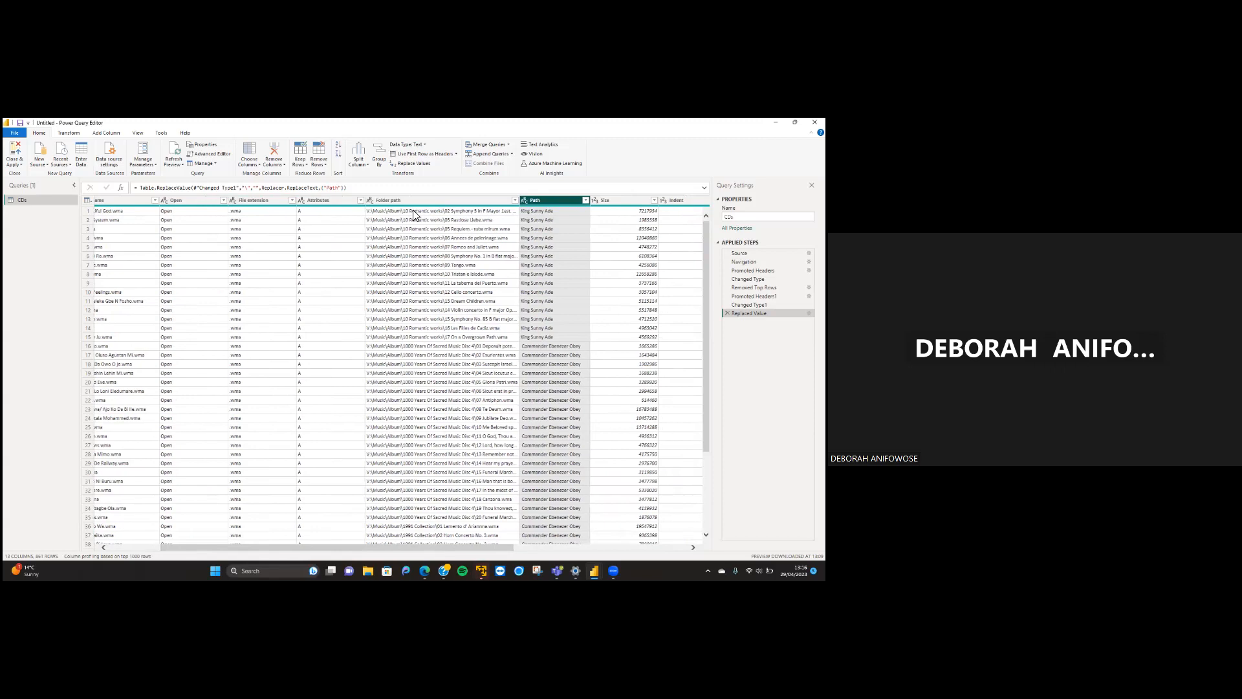
scroll(415, 213, "right", 1)
scroll(415, 213, "right", 3)
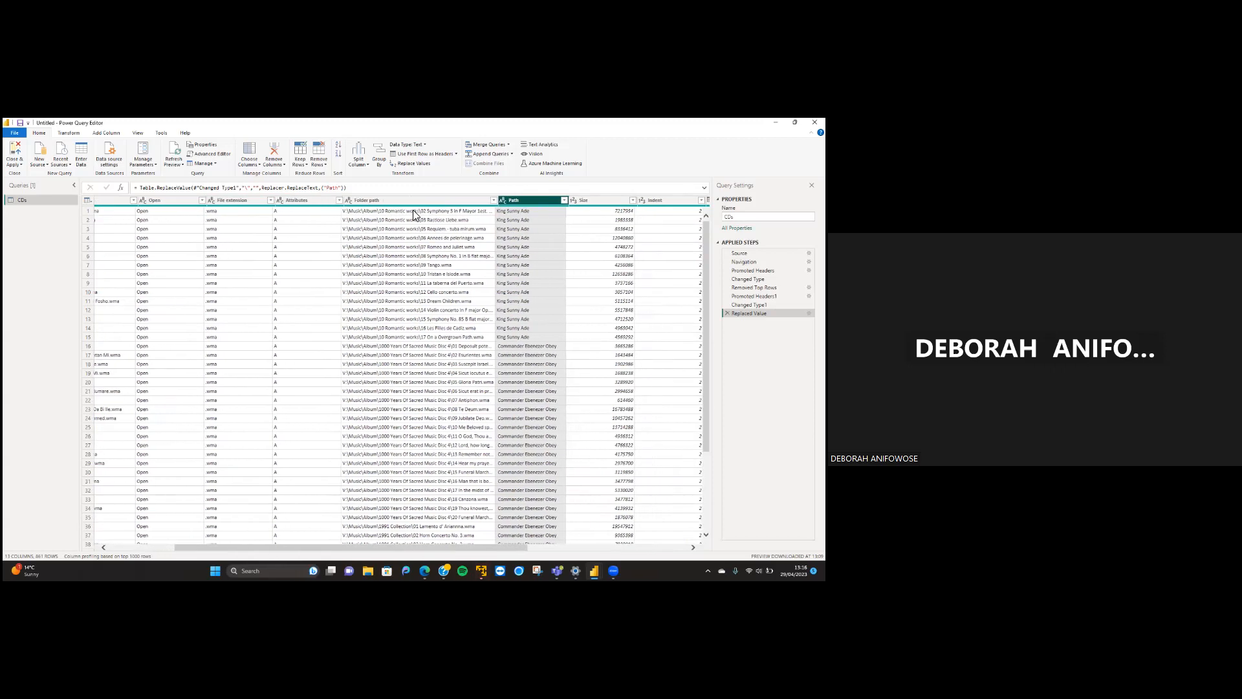
scroll(415, 213, "right", 1)
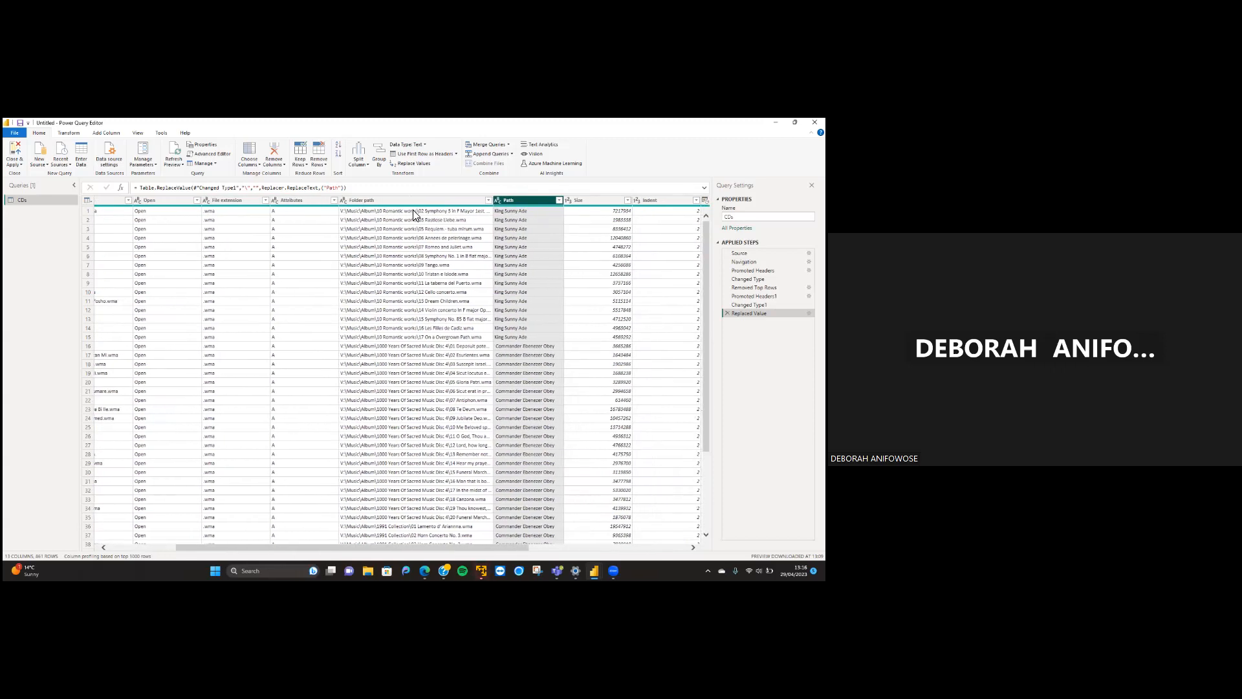
scroll(415, 214, "right", 12)
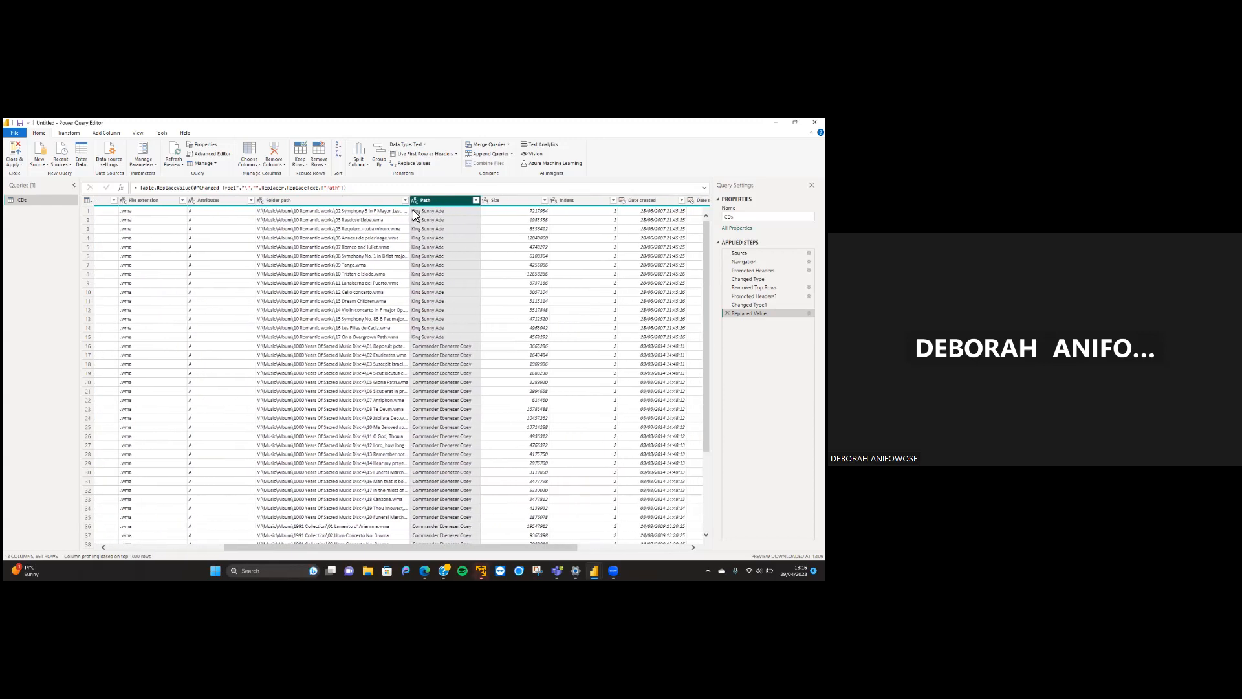
scroll(415, 214, "right", 15)
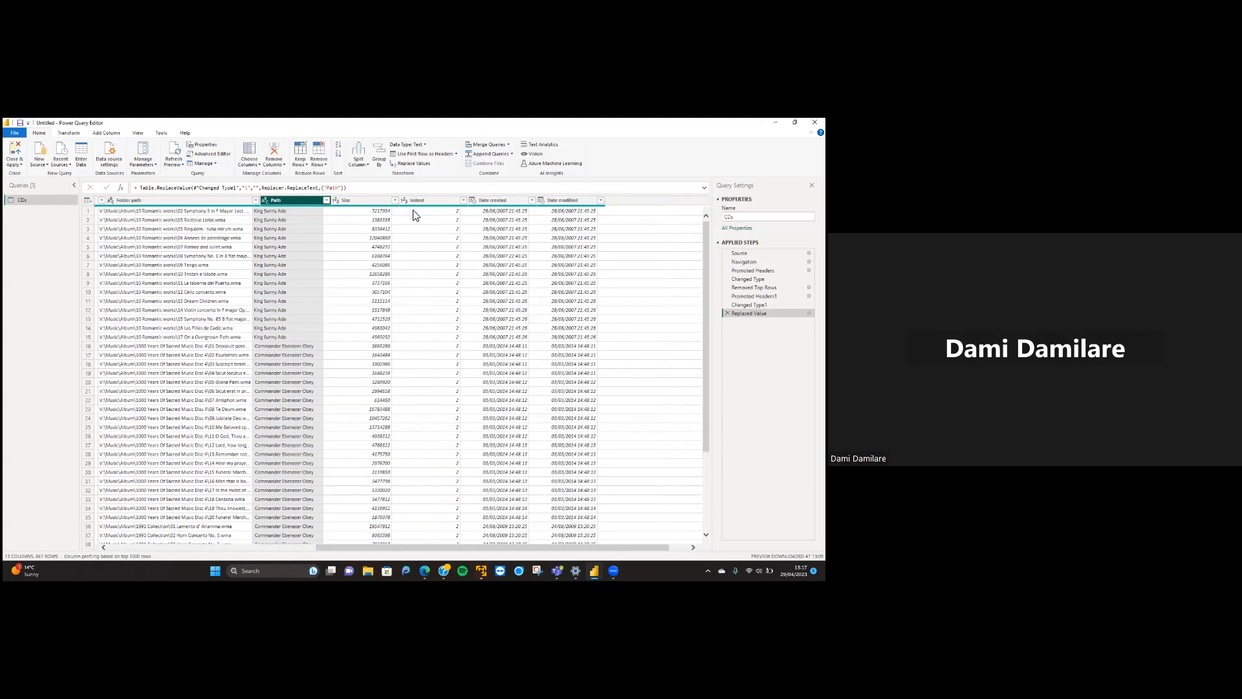
scroll(415, 215, "right", 5)
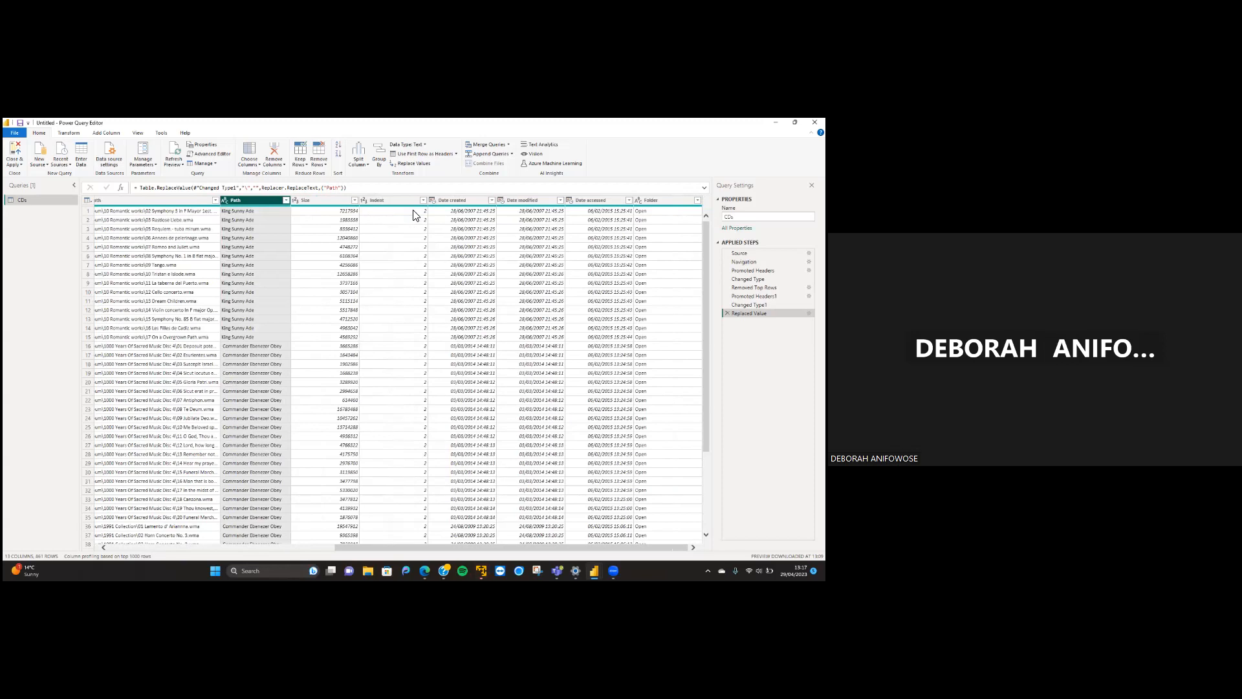
scroll(415, 214, "left", 20)
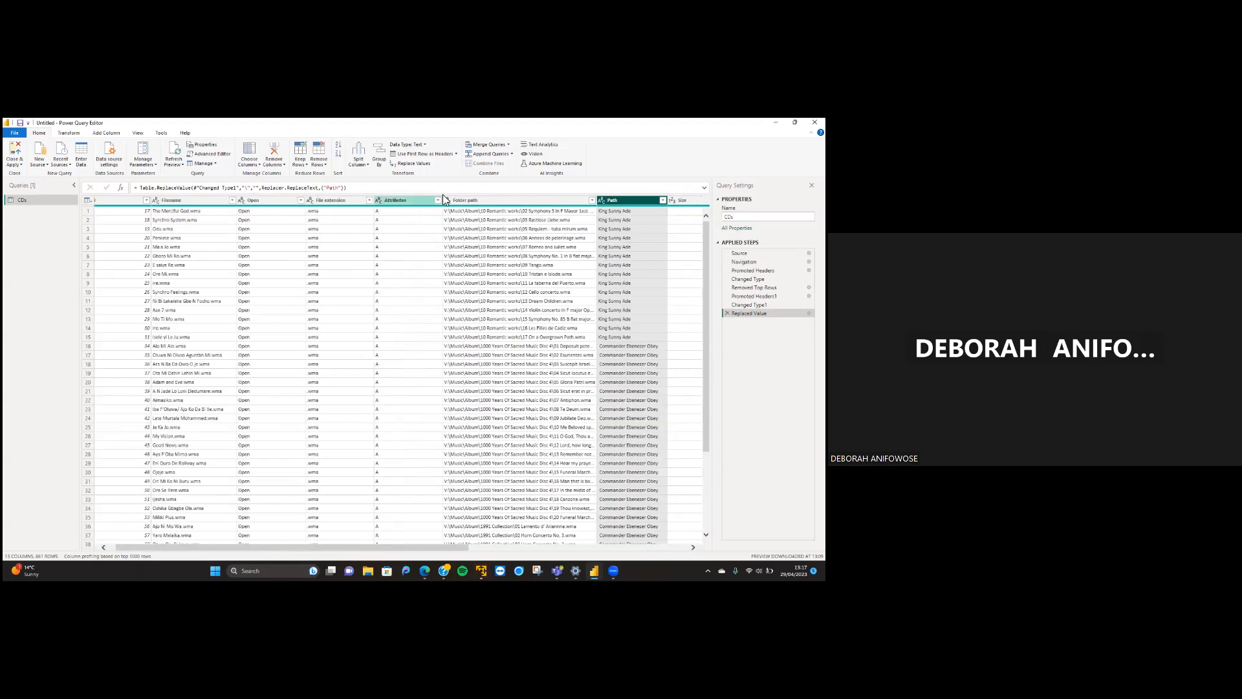
Review the data type choices available for the Attributes and Size columns
left_click(473, 202)
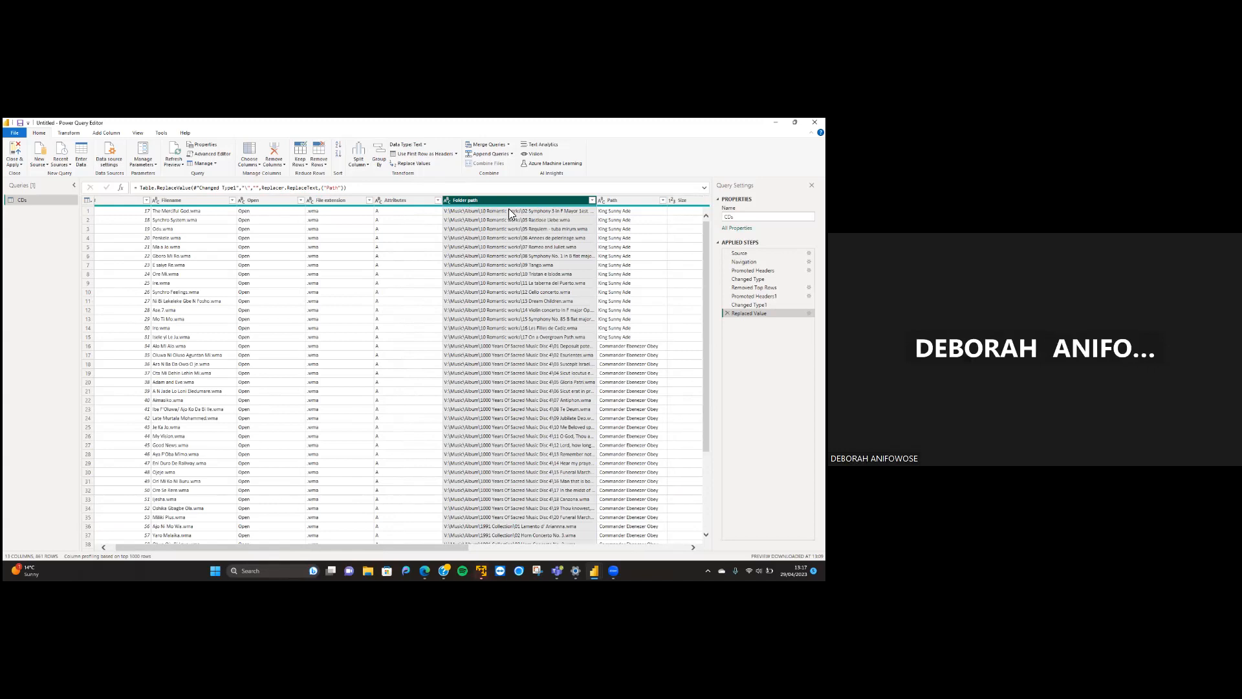
left_click(398, 203)
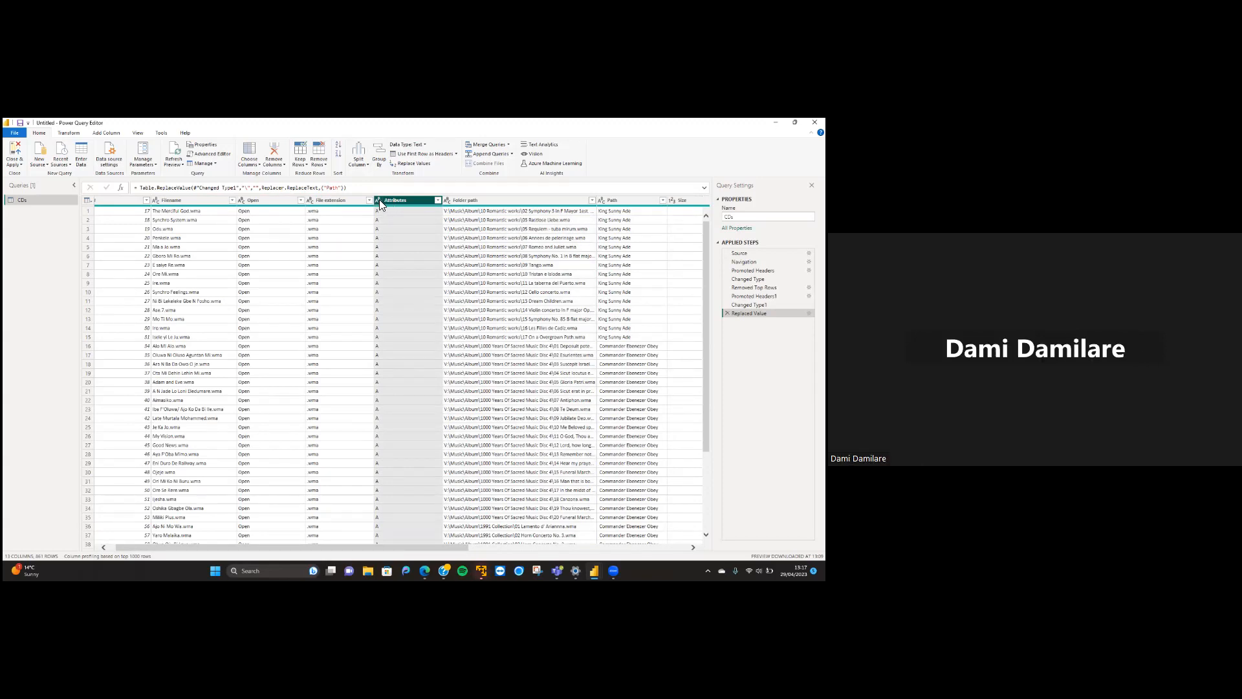
left_click(379, 201)
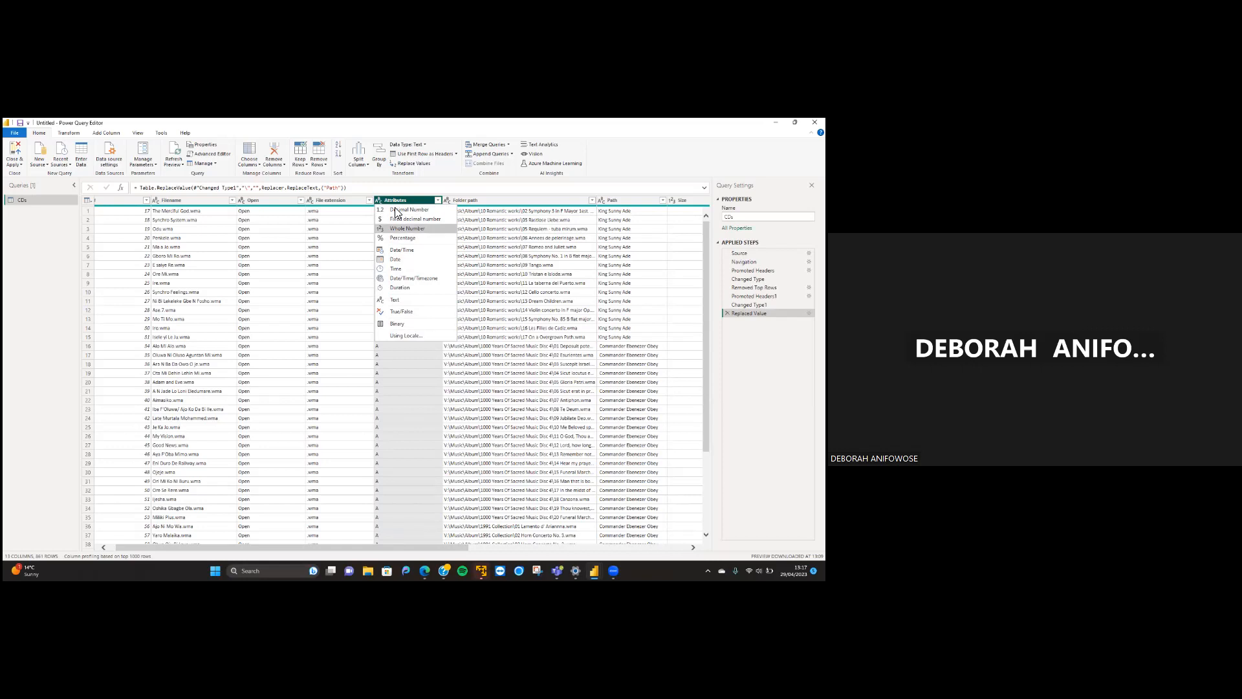
left_click(361, 231)
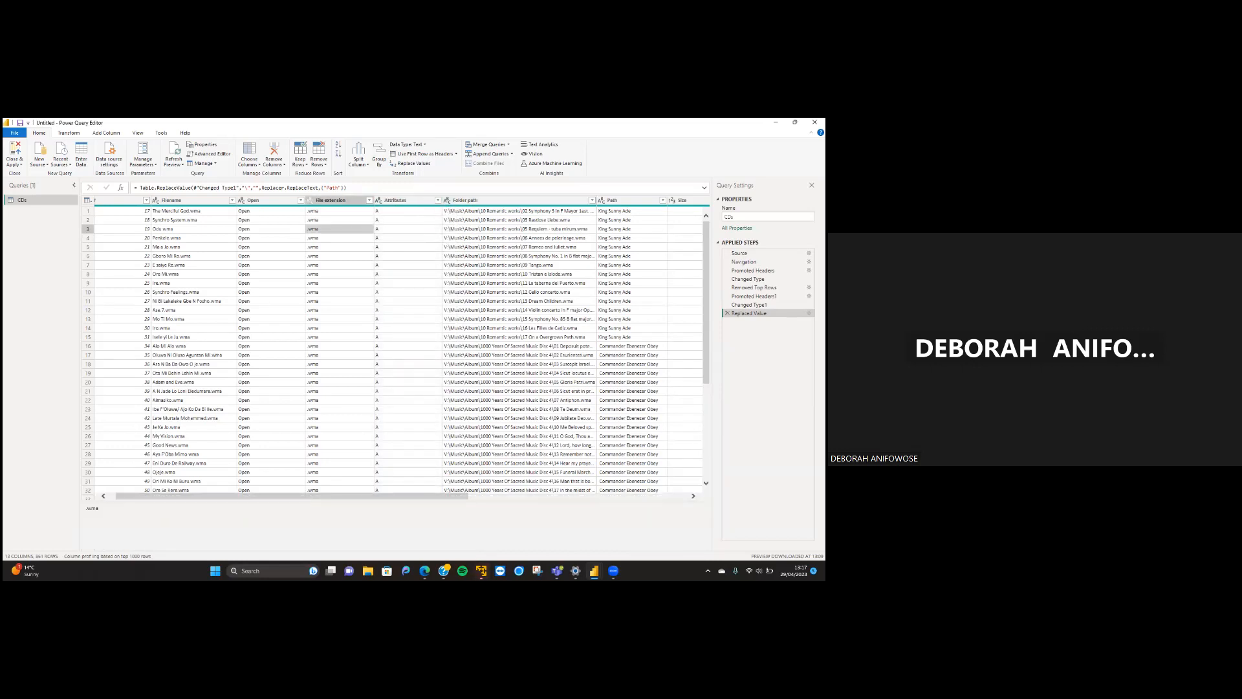
scroll(410, 347, "right", 3)
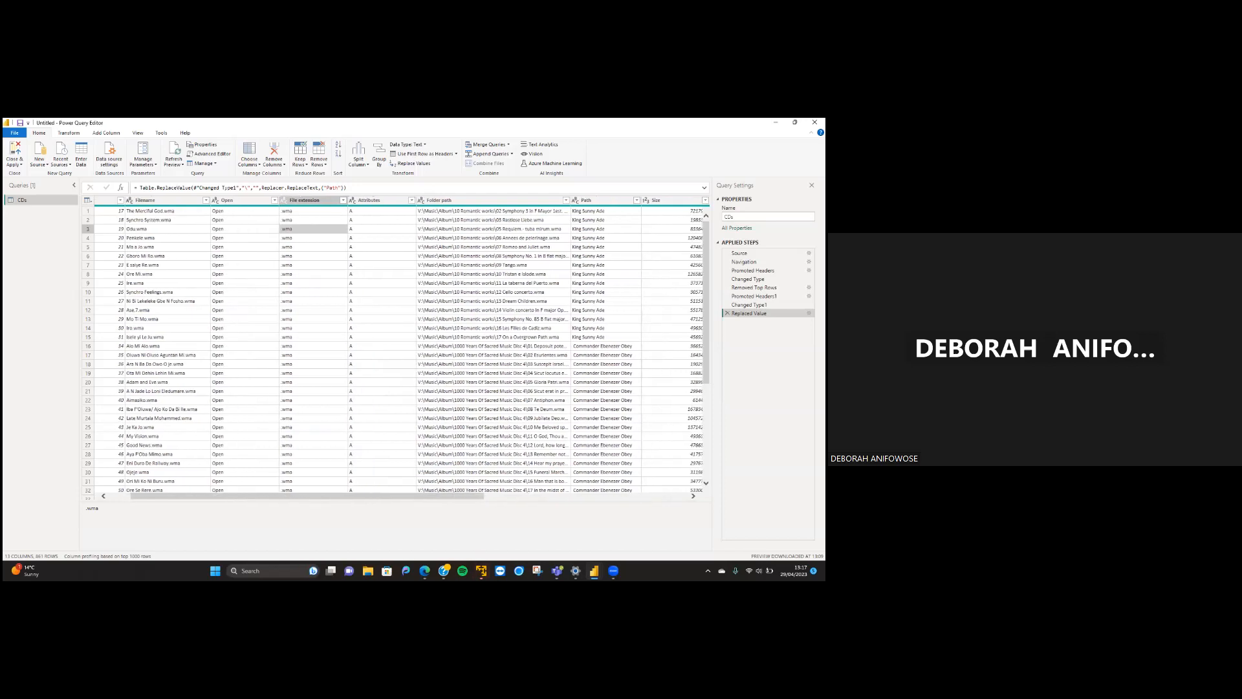
scroll(410, 348, "right", 1)
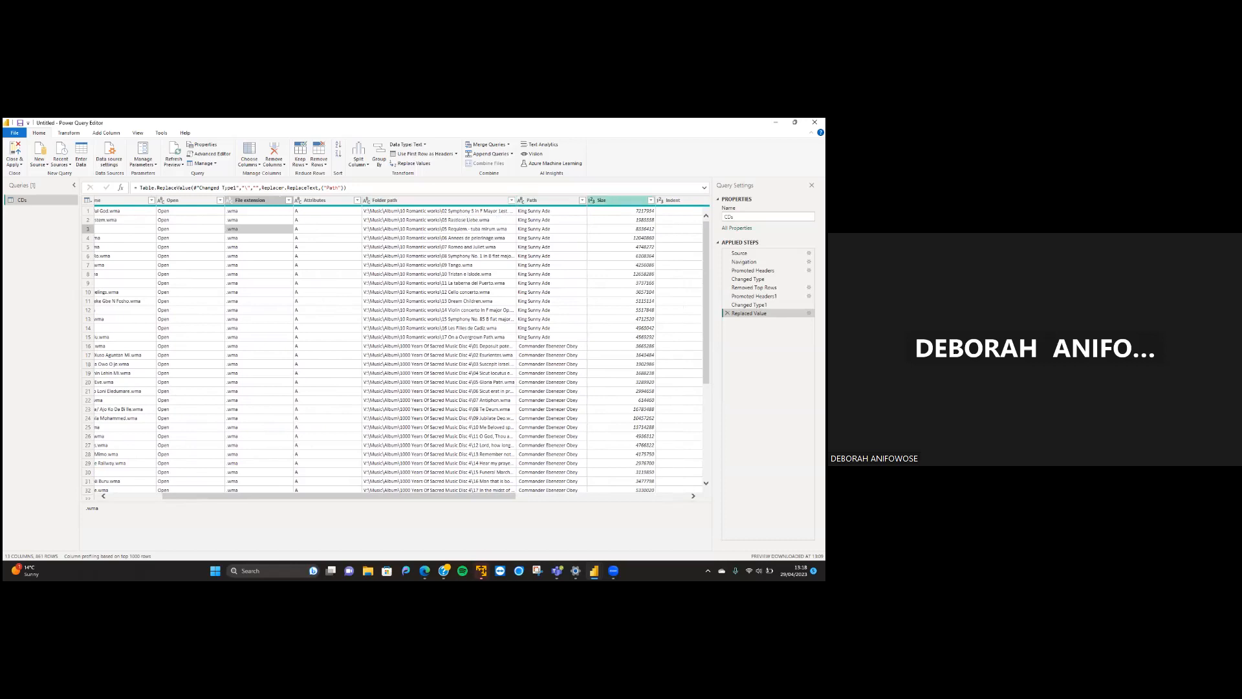
left_click(592, 200)
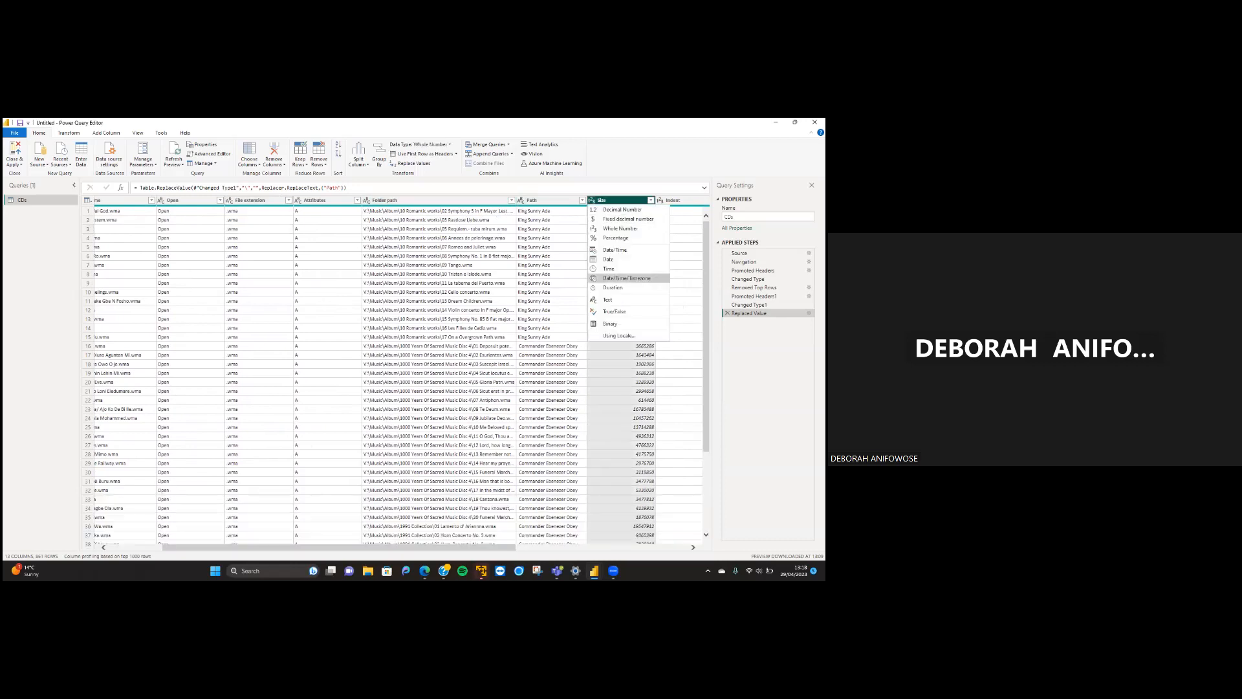
key("Escape")
scroll(454, 204, "right", 3)
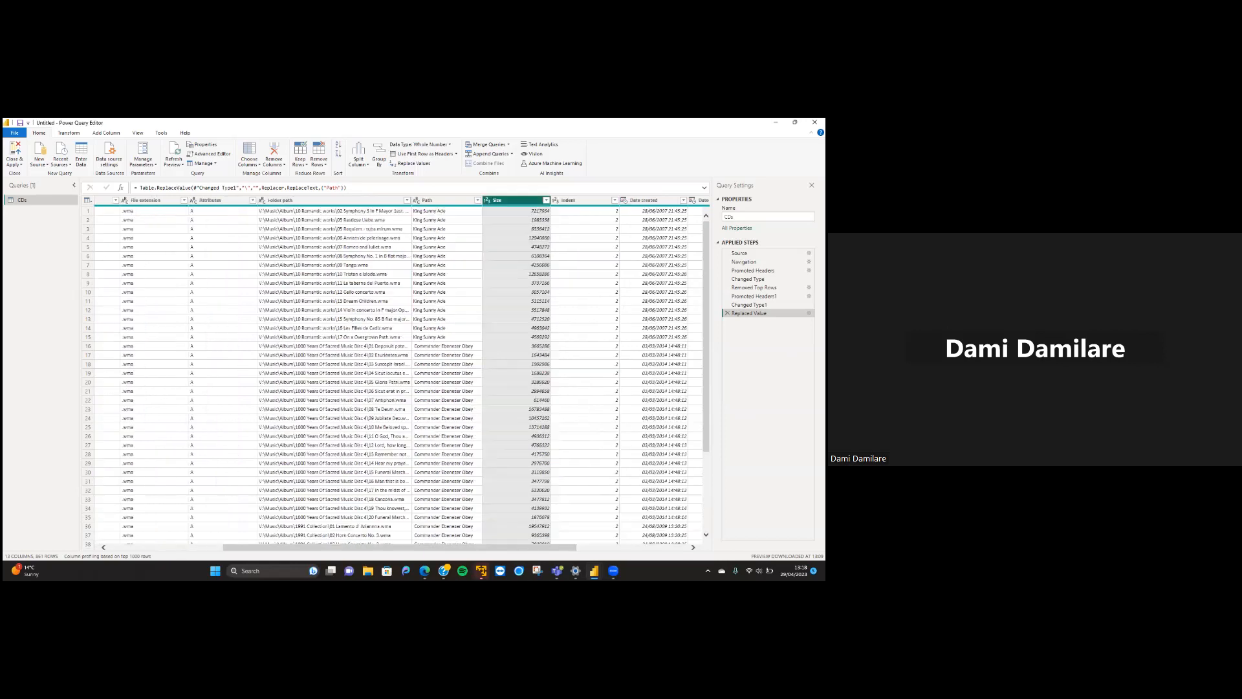
left_click(441, 200)
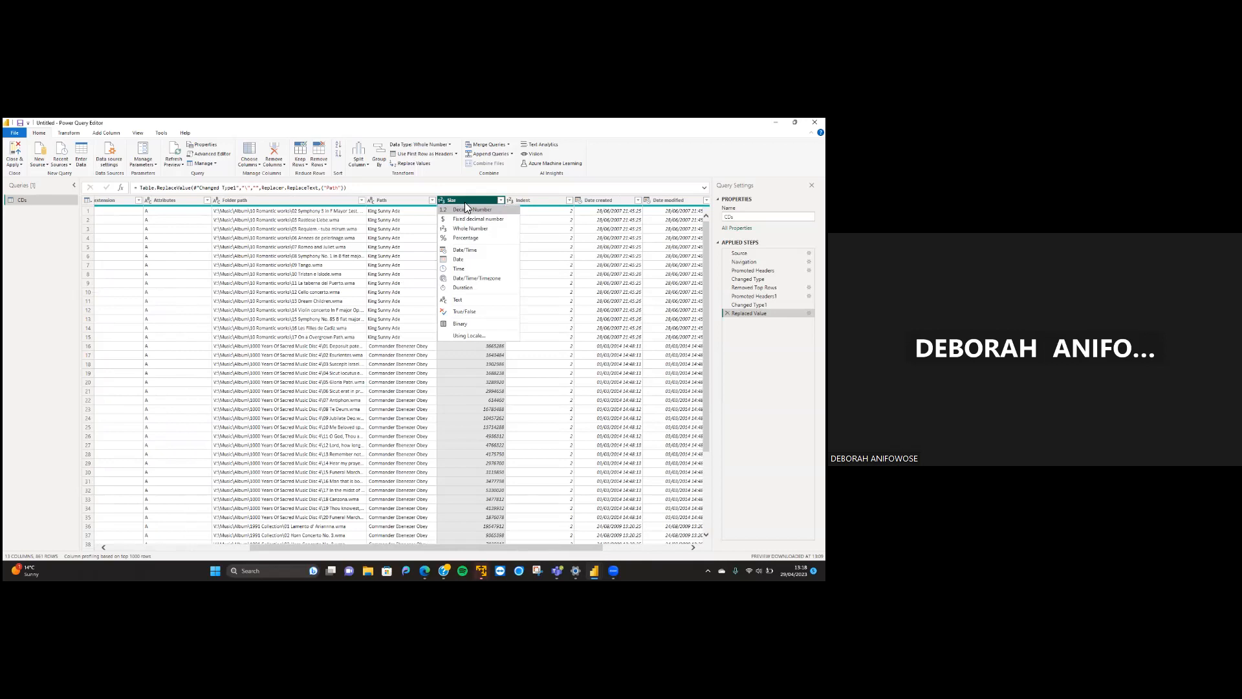
left_click(465, 204)
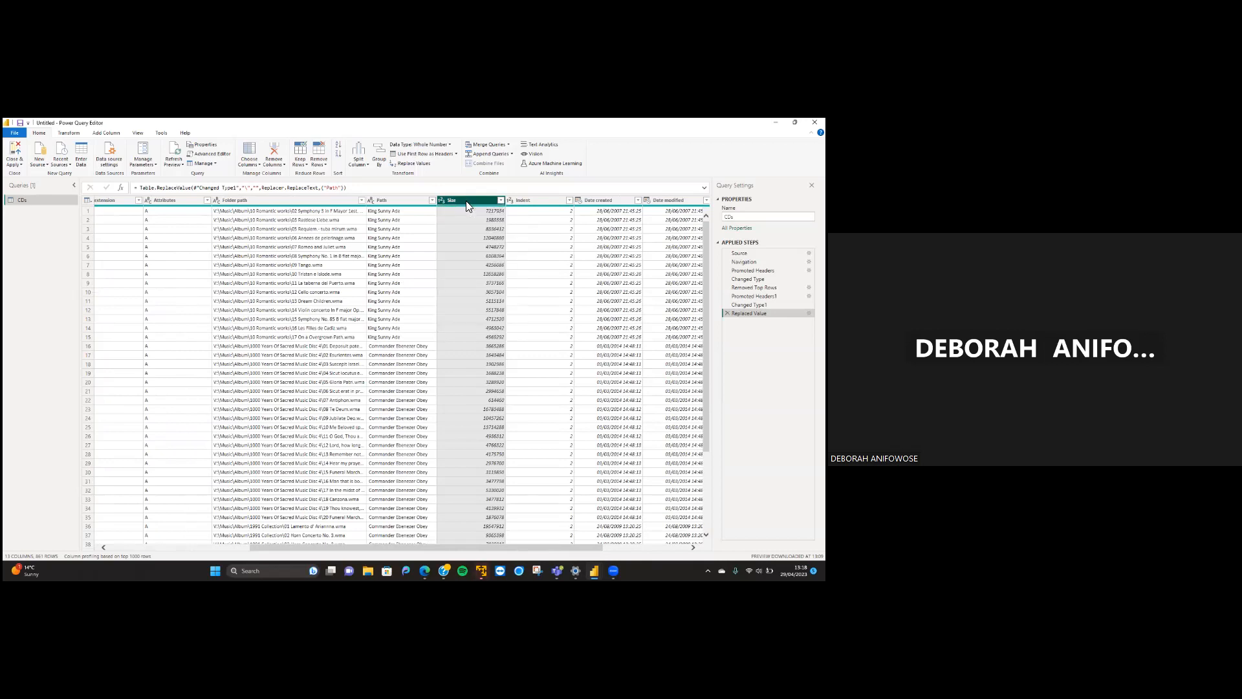
Rename the Size column to Sales
double_click(467, 202)
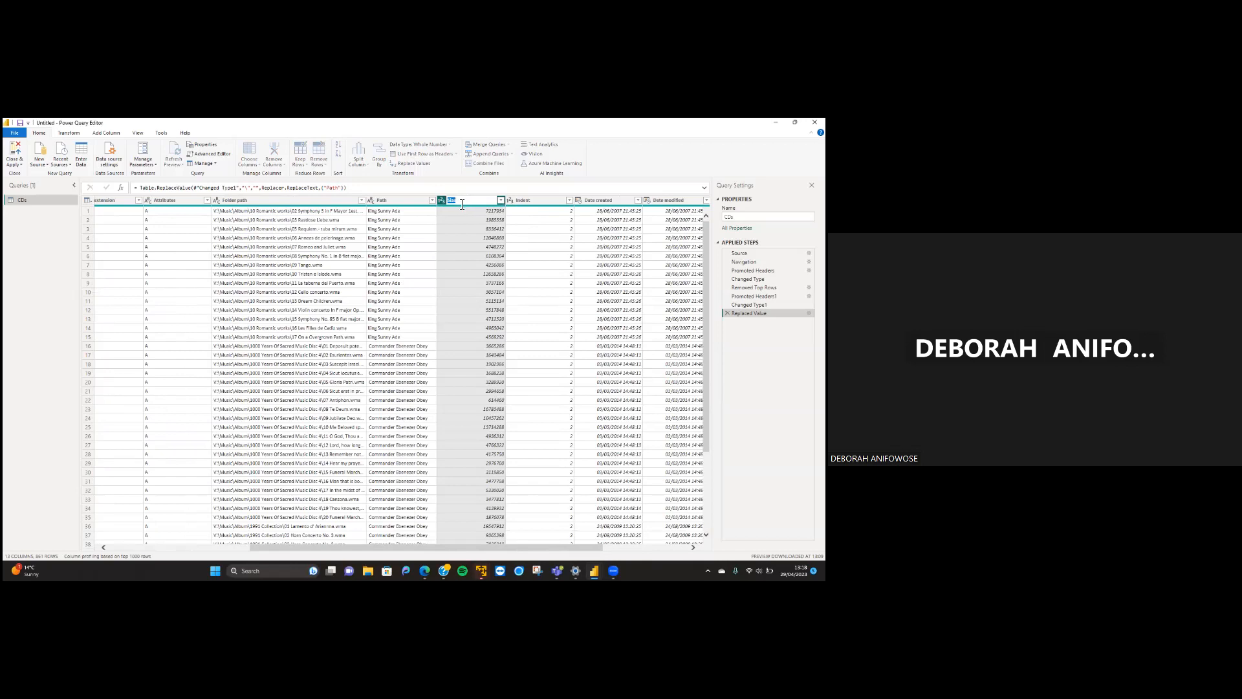
type("Sales")
key("Return")
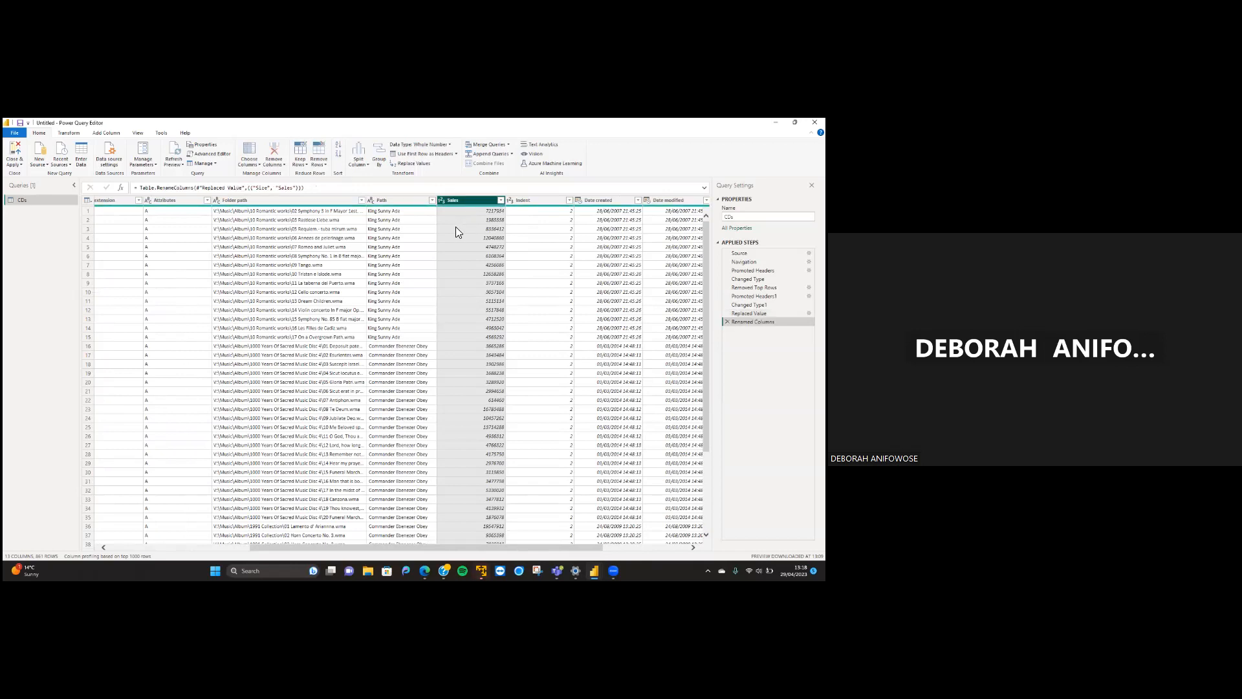
Change the Sales column's data type to Fixed decimal number
left_click(456, 239)
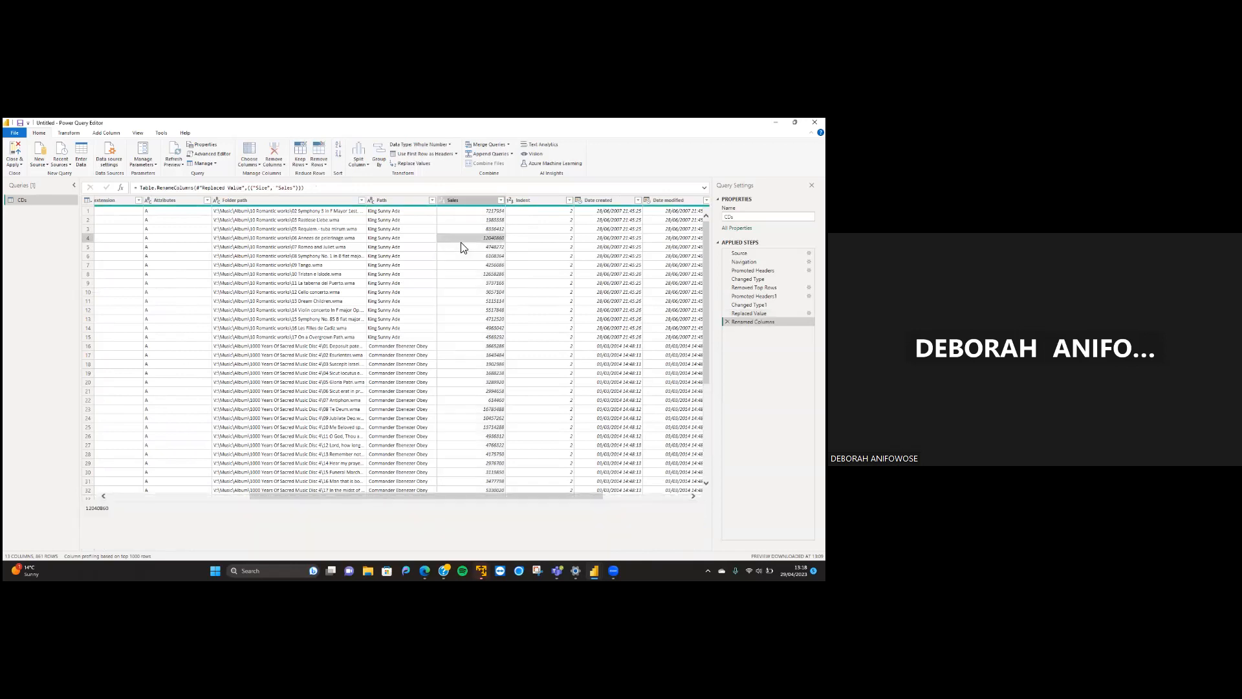
left_click(443, 202)
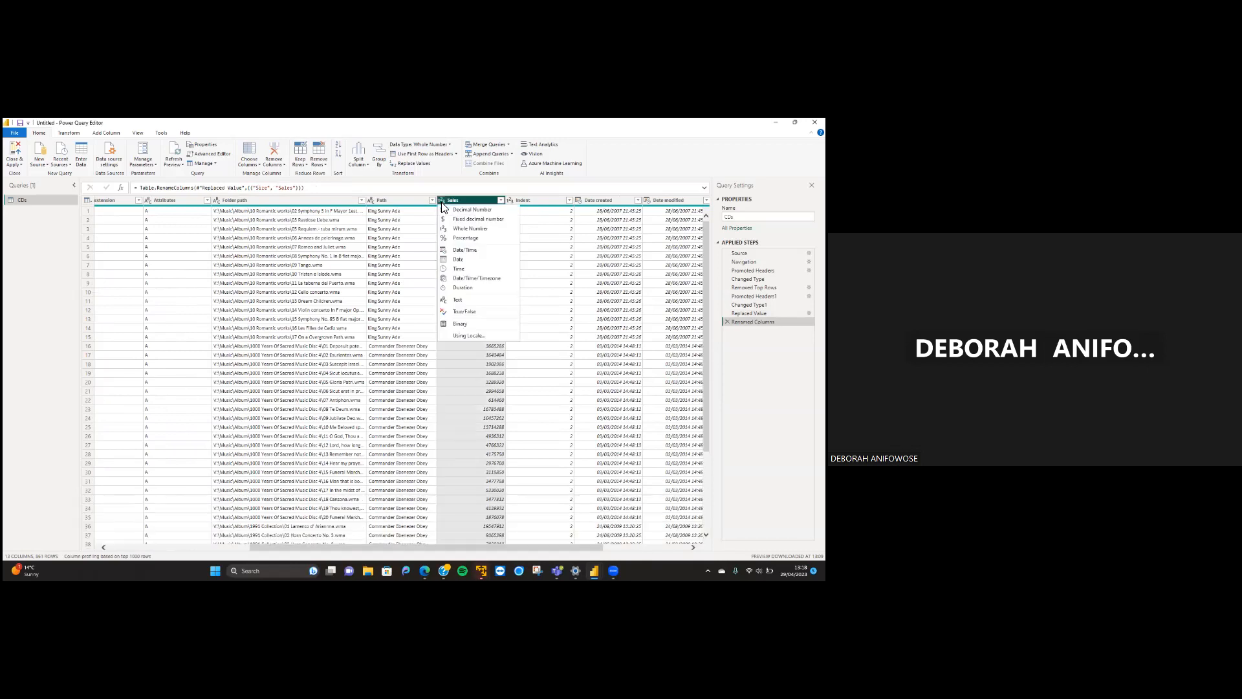
left_click(471, 220)
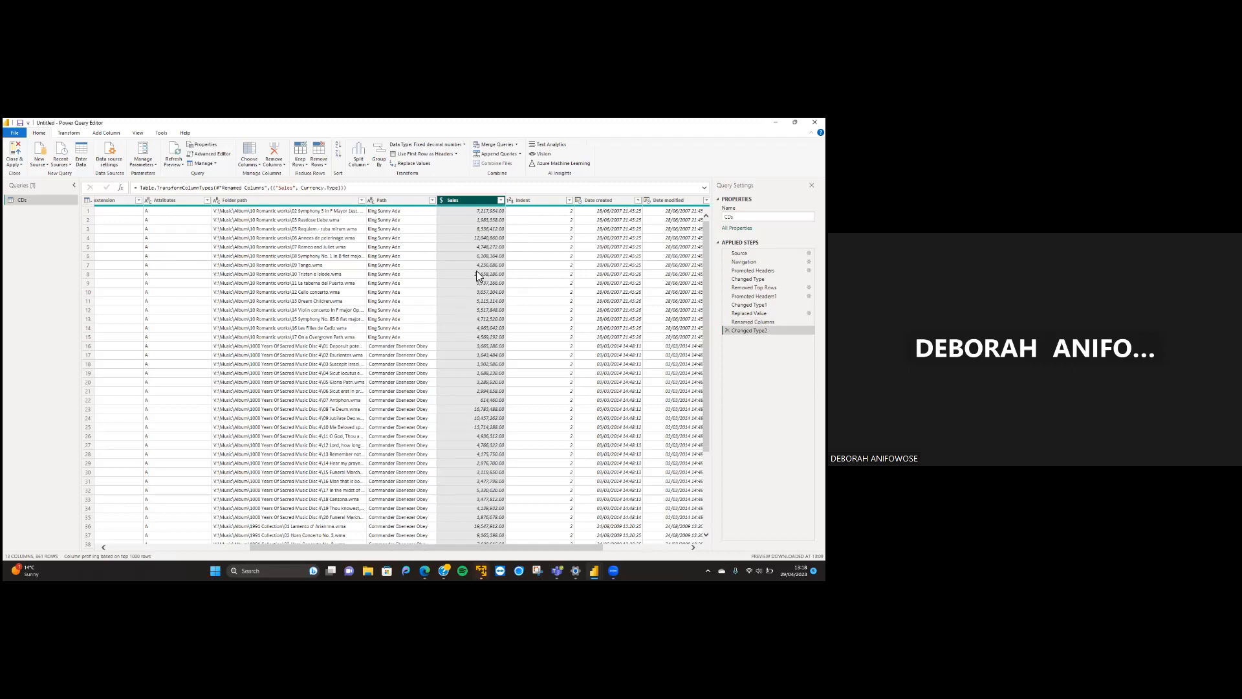
Change the Date created column's data type to Date
left_click(600, 201)
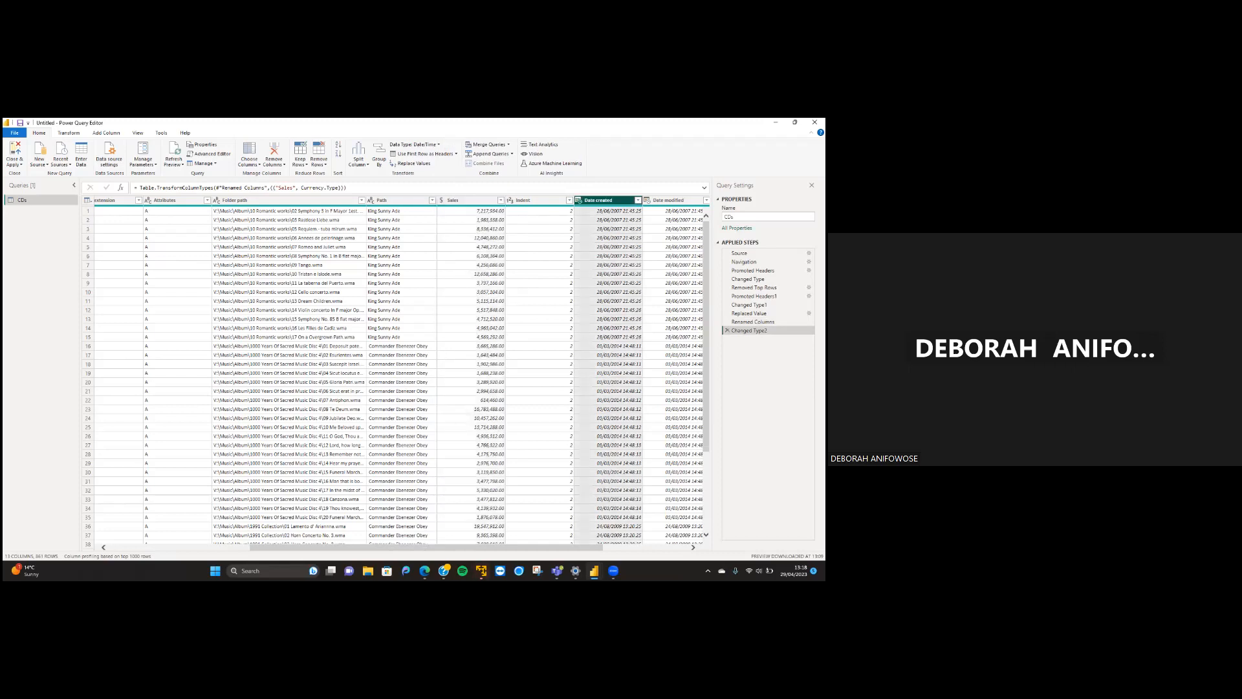
scroll(414, 372, "right", 4)
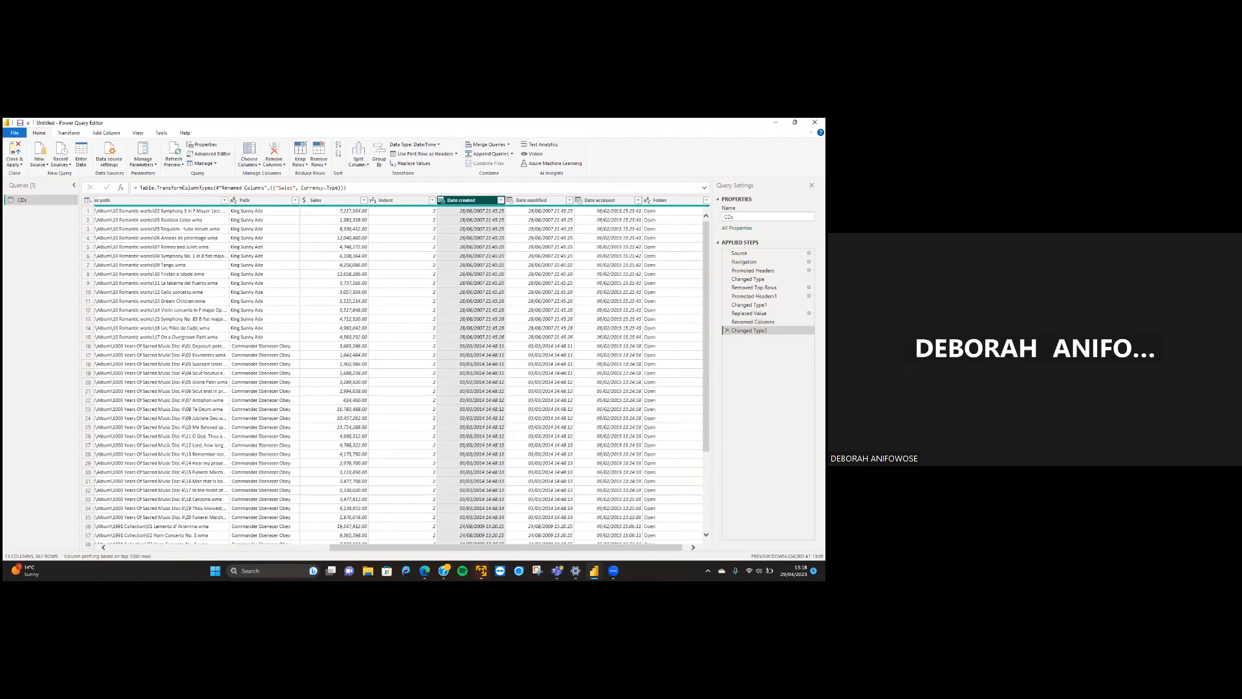
left_click(521, 200, "ctrl")
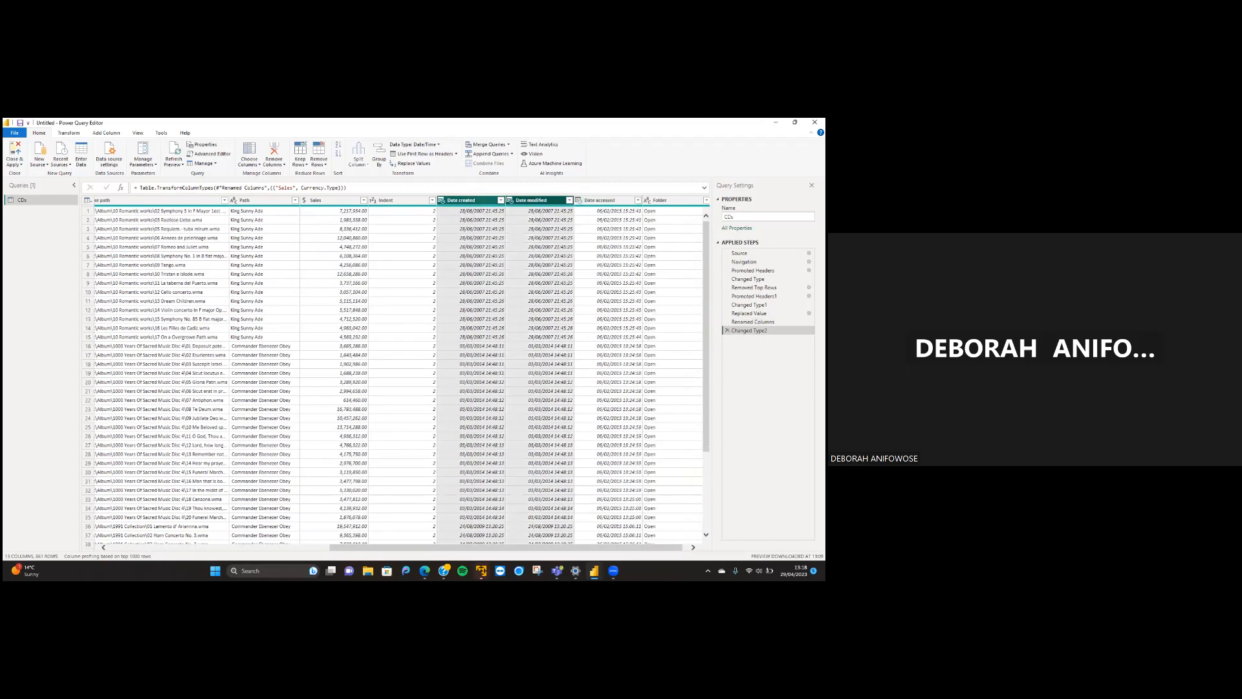
left_click(600, 200, "ctrl")
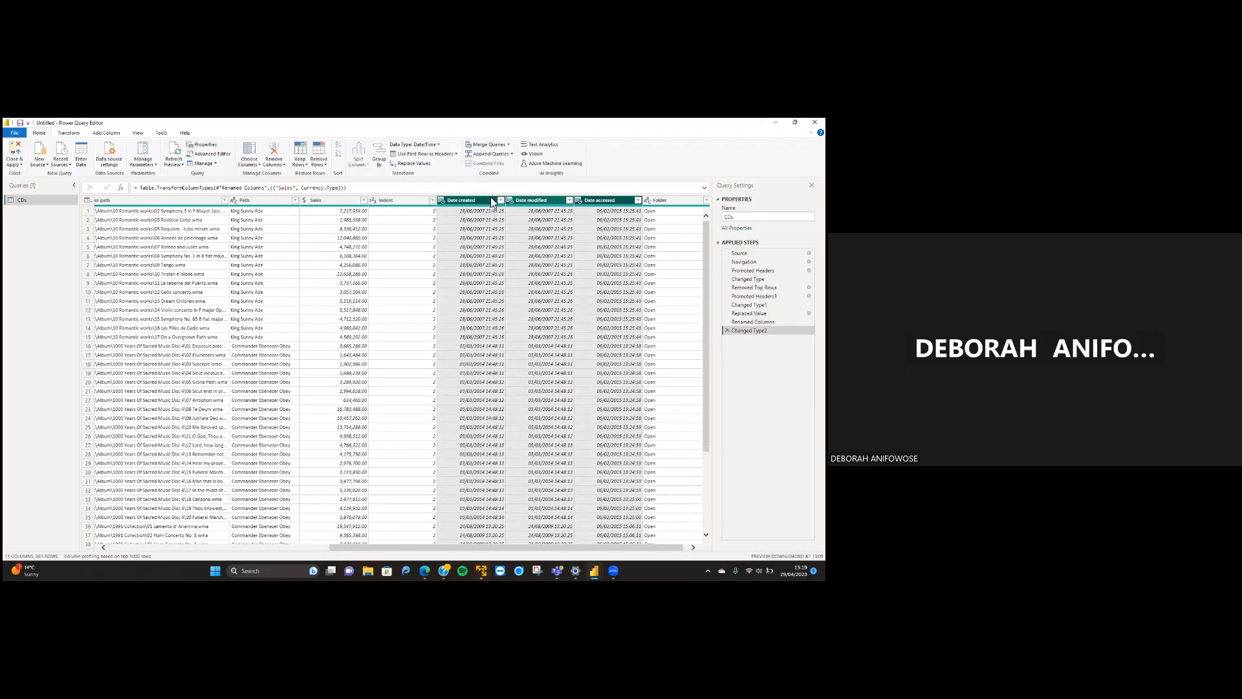
left_click(442, 200)
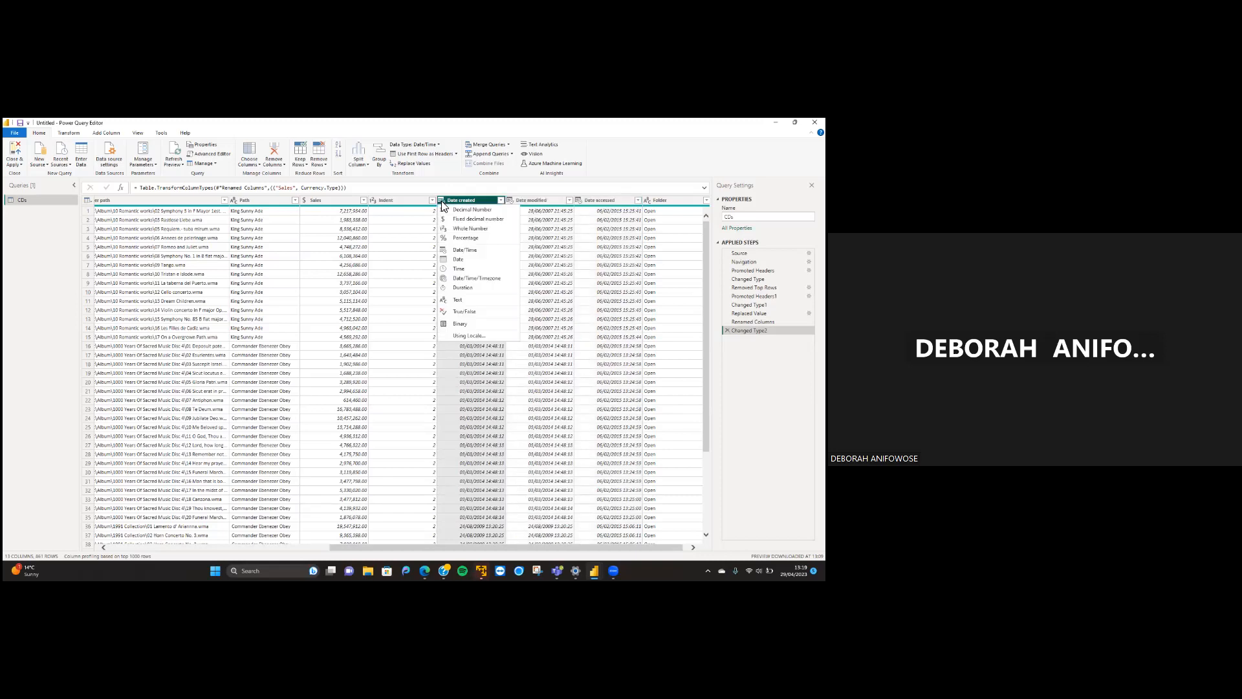
left_click(464, 260)
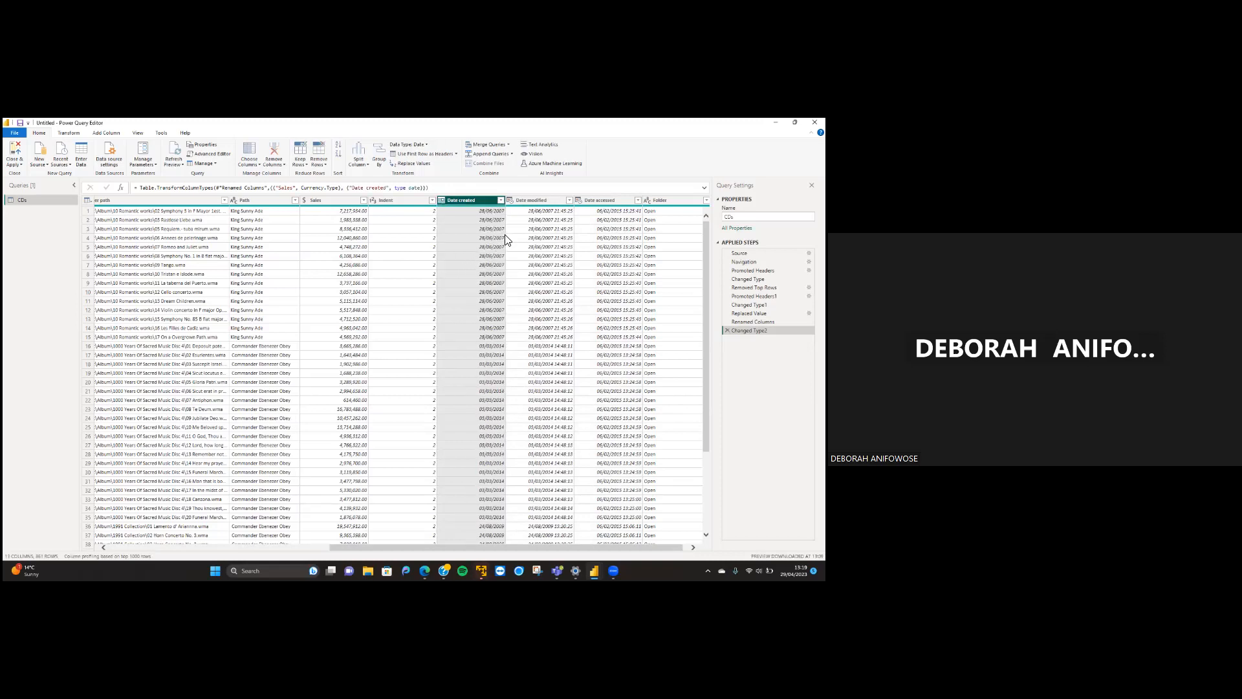
Review the data type choices and column commands available for the Date modified column
left_click(524, 202)
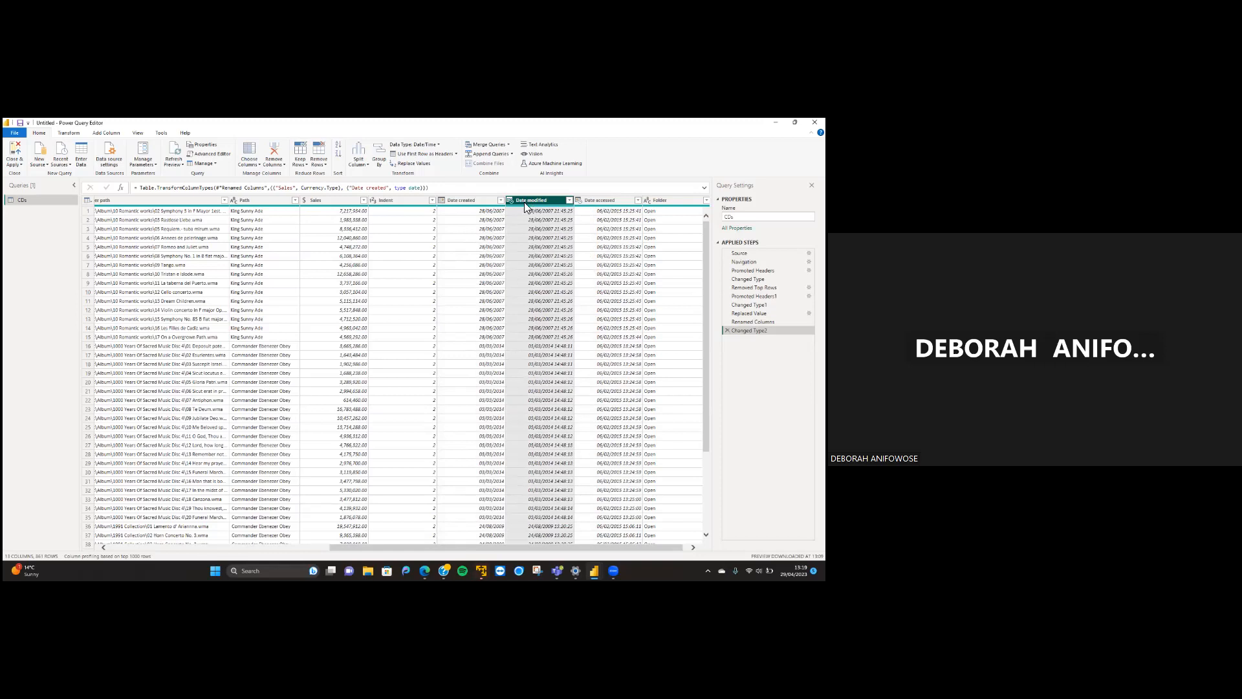
left_click(511, 202)
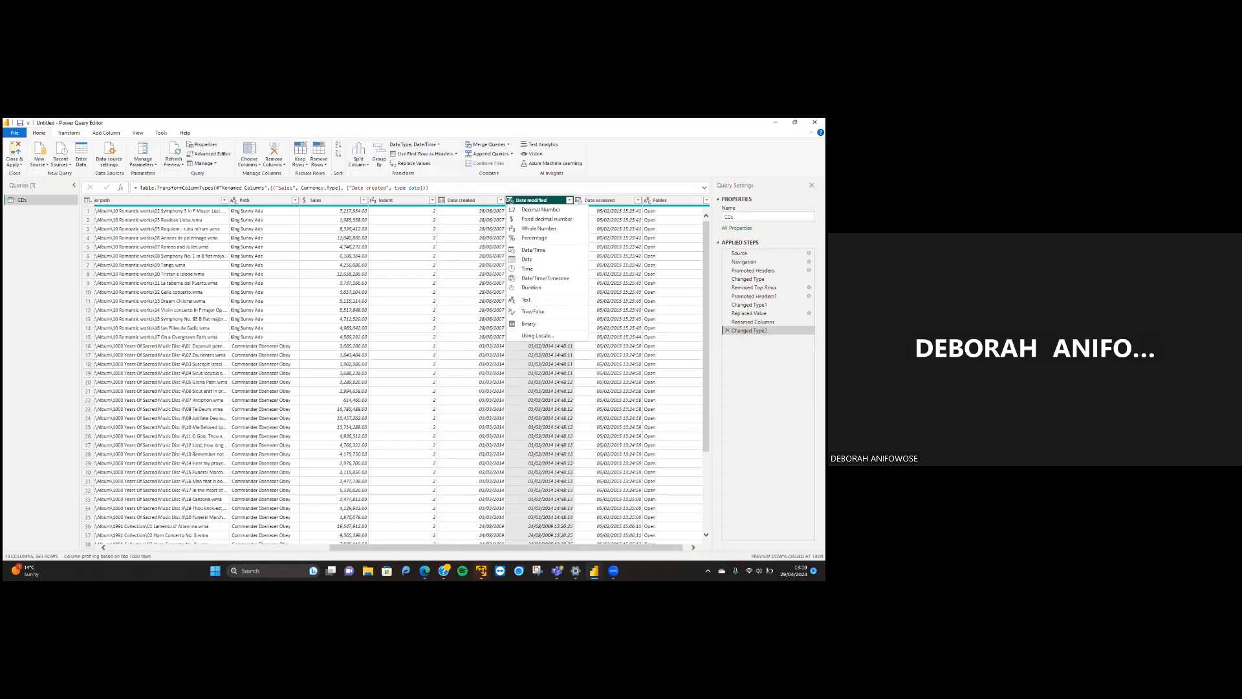
left_click(540, 400)
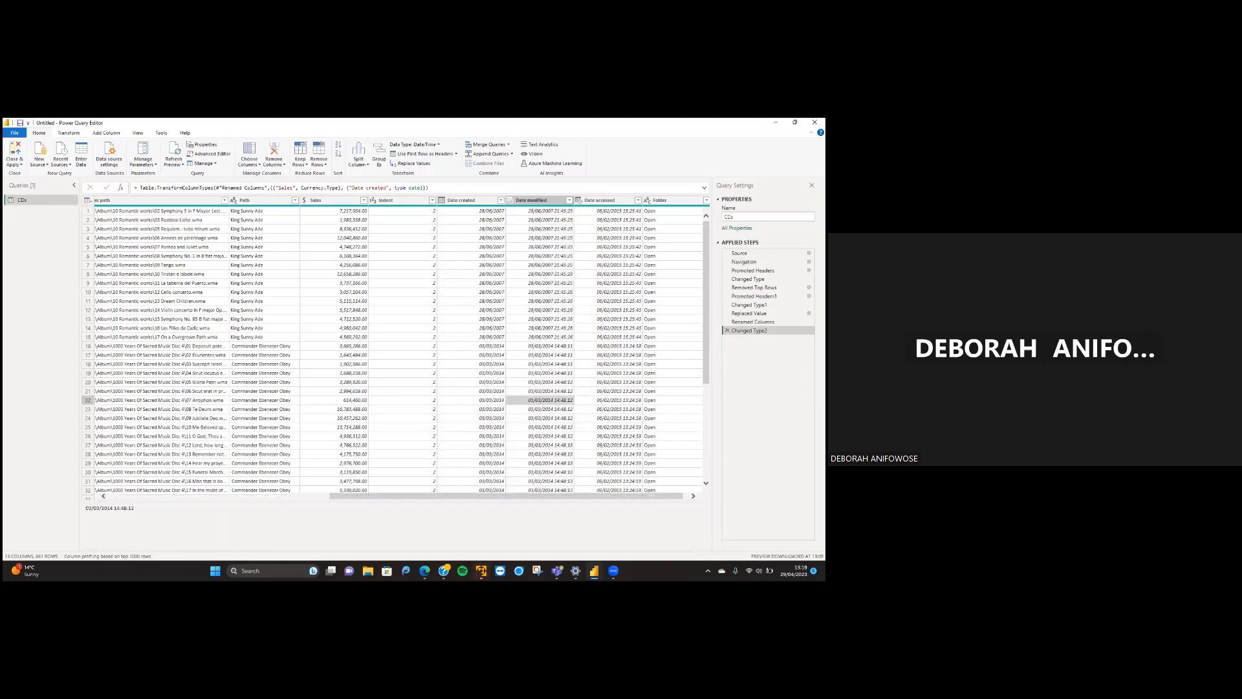
left_click(517, 200)
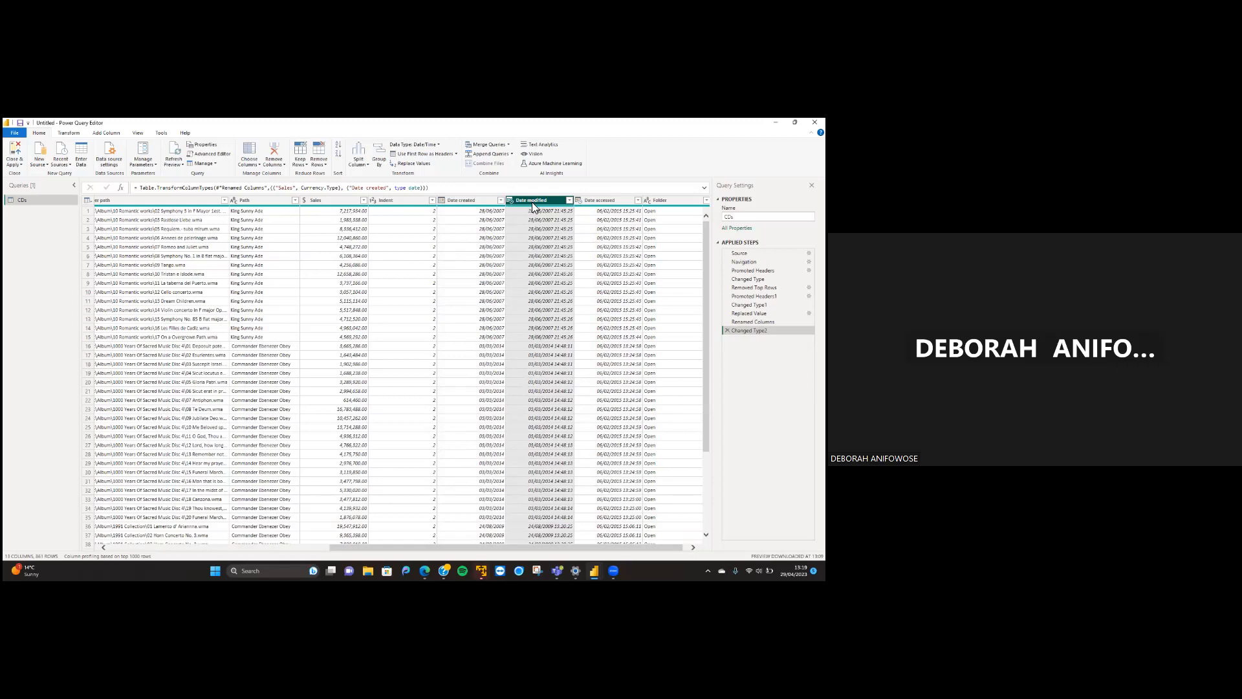
right_click(531, 201)
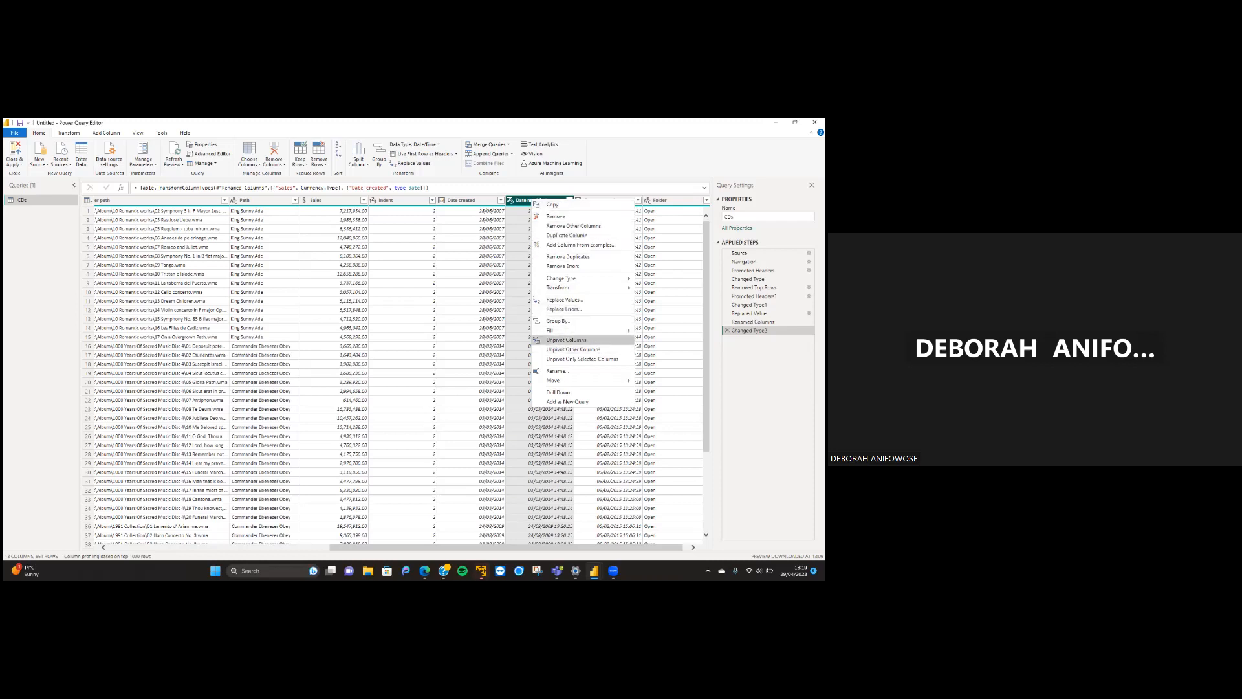
left_click(520, 249)
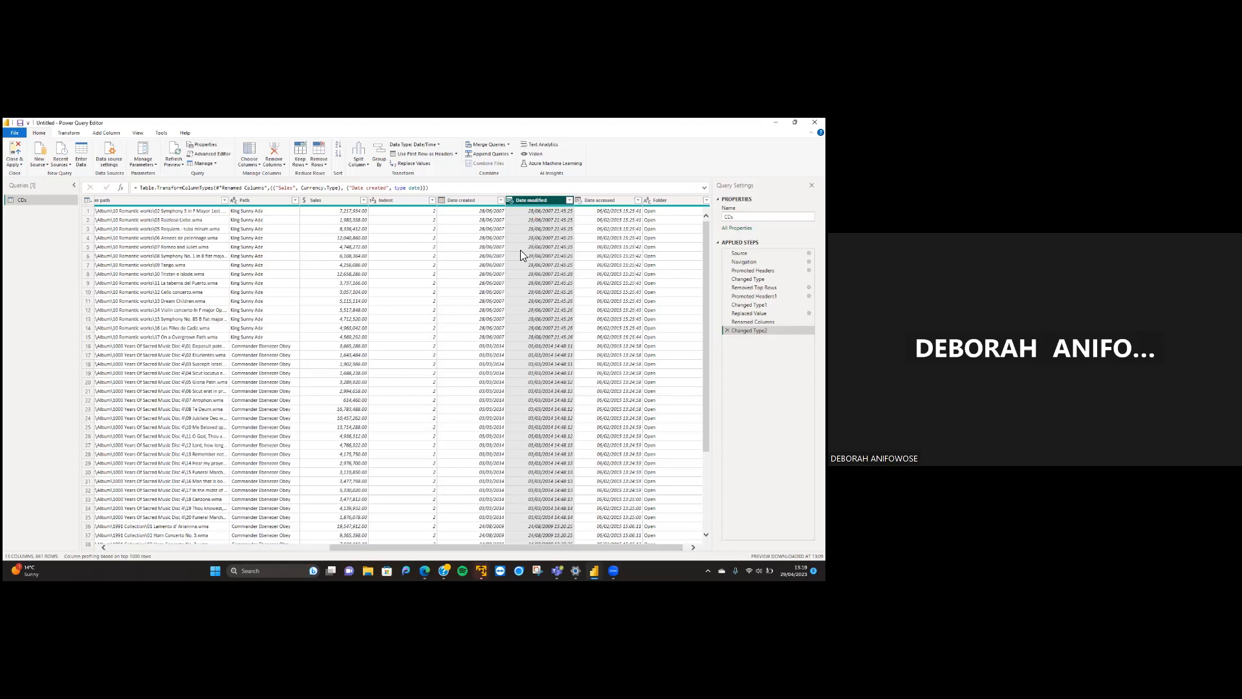
left_click(521, 250)
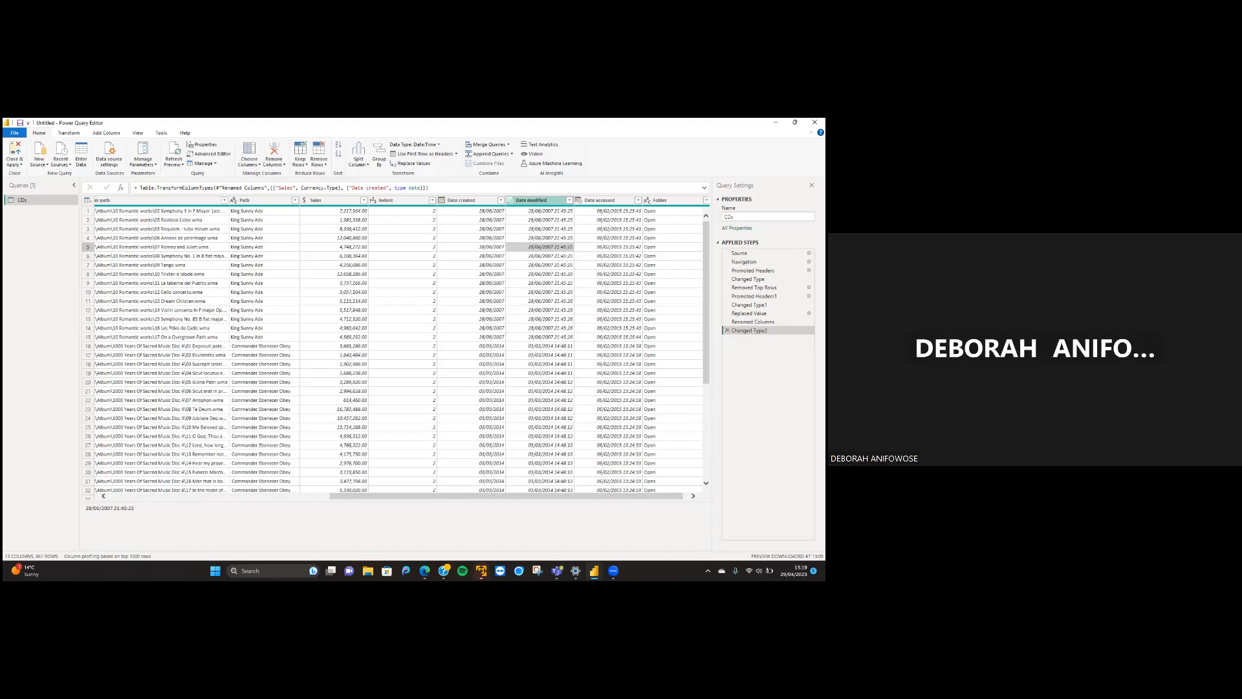
right_click(541, 201)
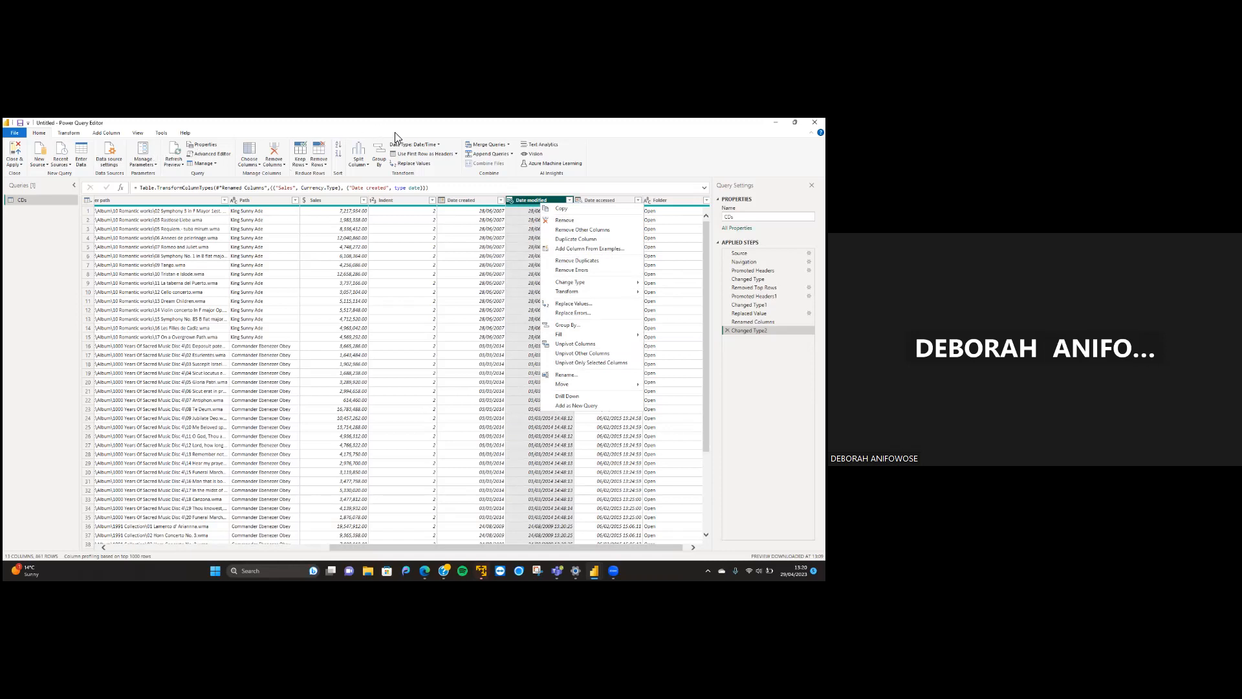
Split the Date modified column by the Space delimiter at each occurrence
left_click(528, 200)
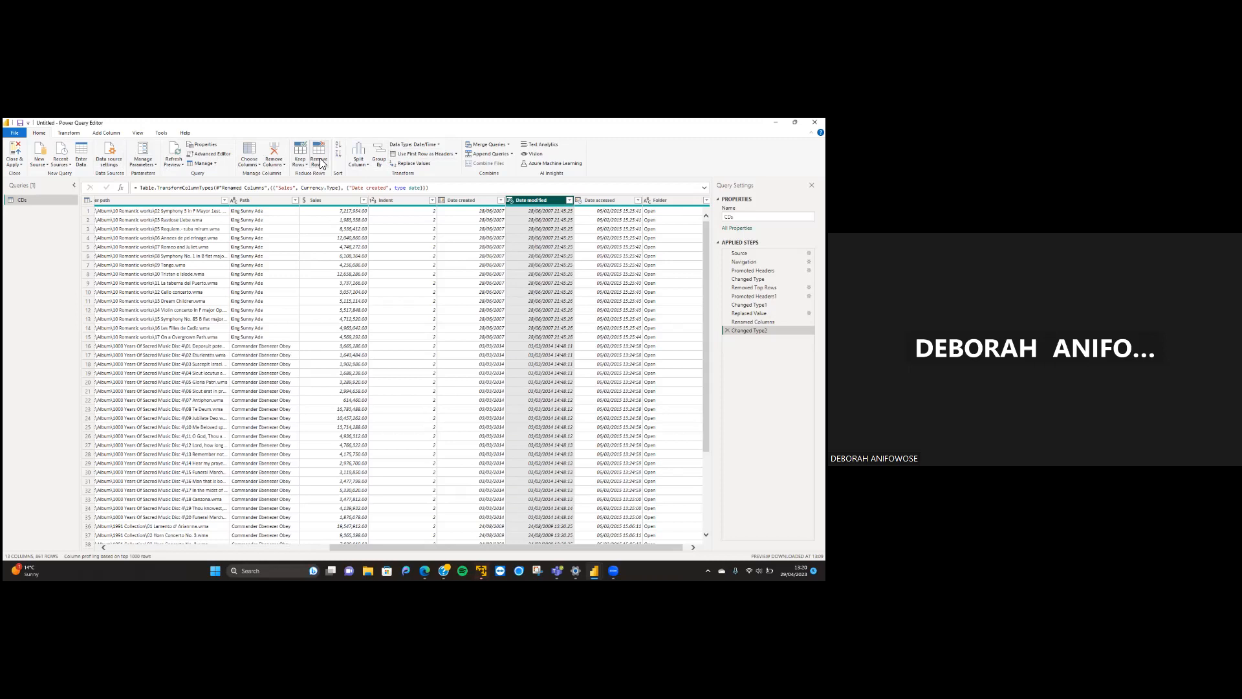
left_click(368, 167)
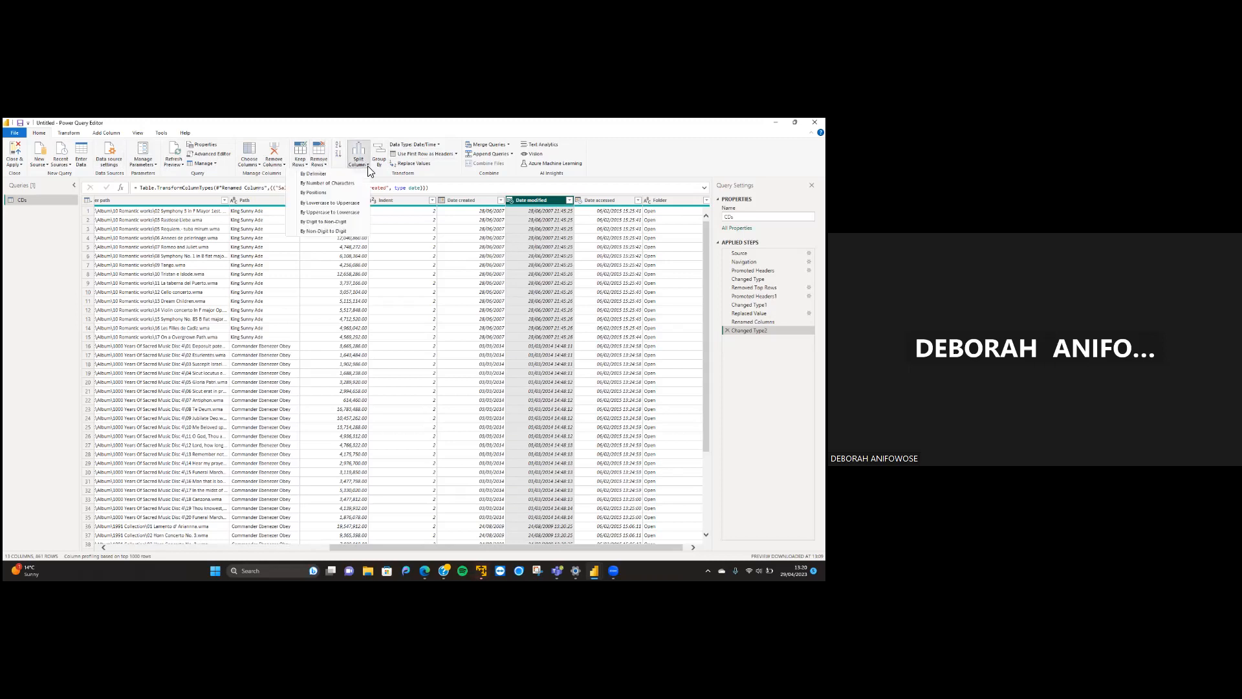
left_click(324, 175)
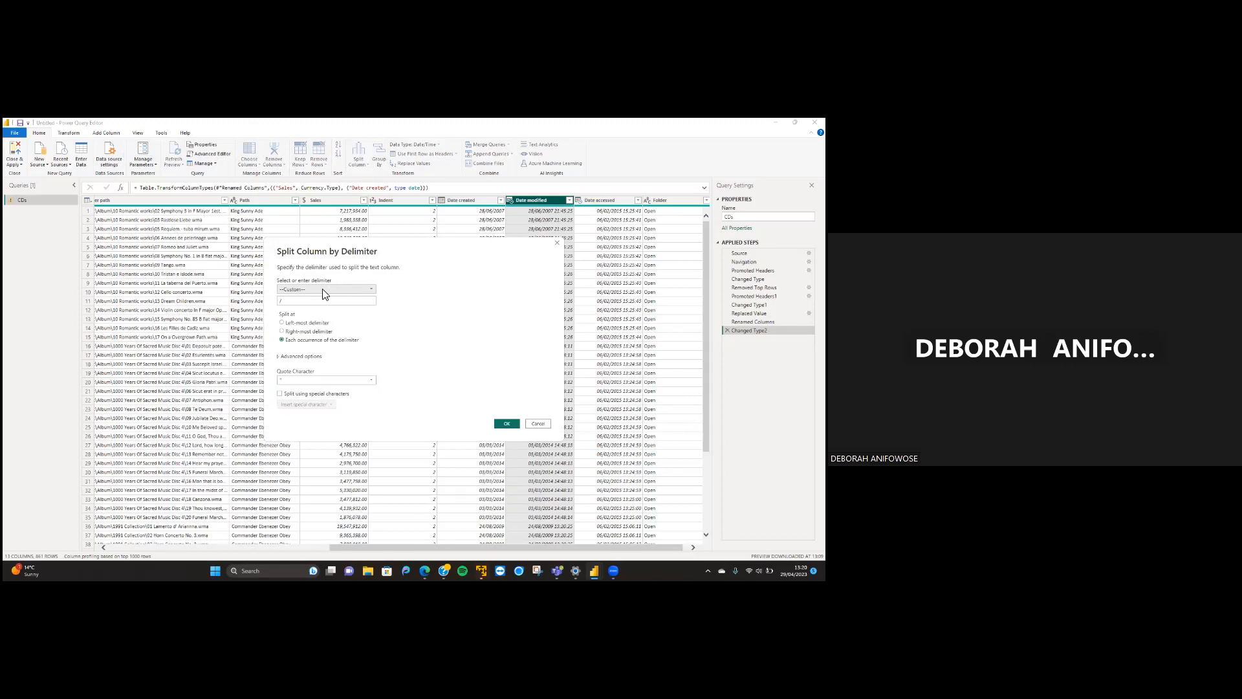
left_click(312, 303)
key("BackSpace")
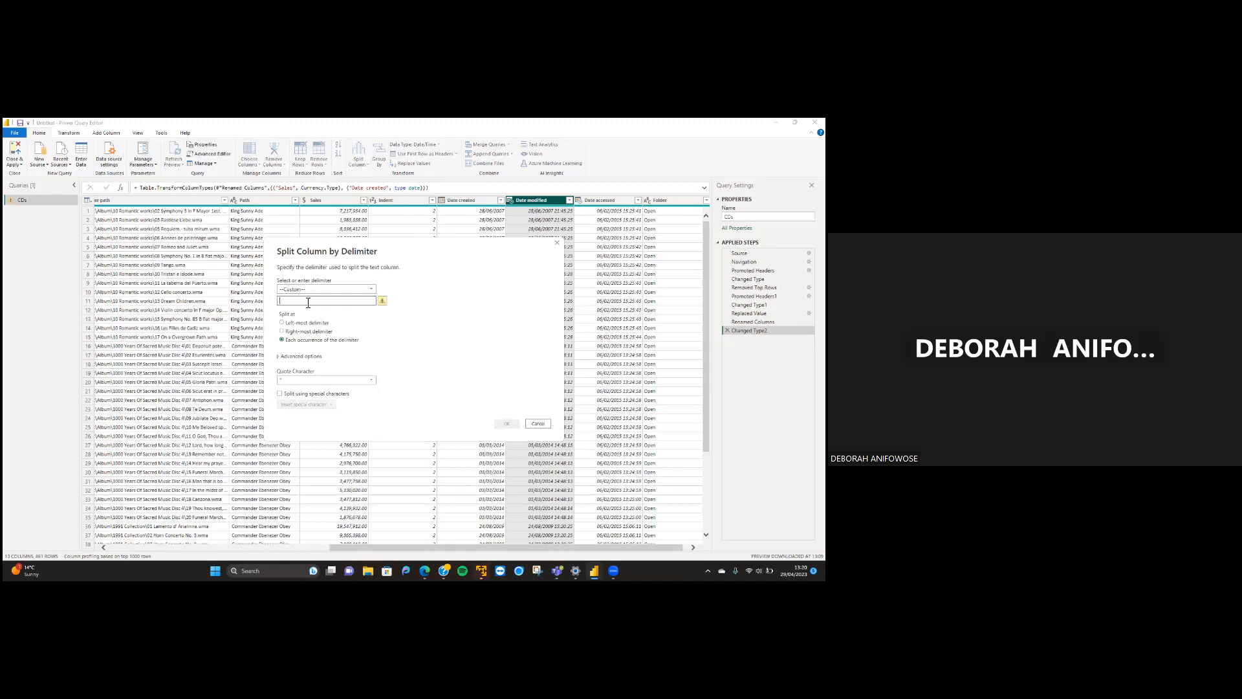
left_click(374, 291)
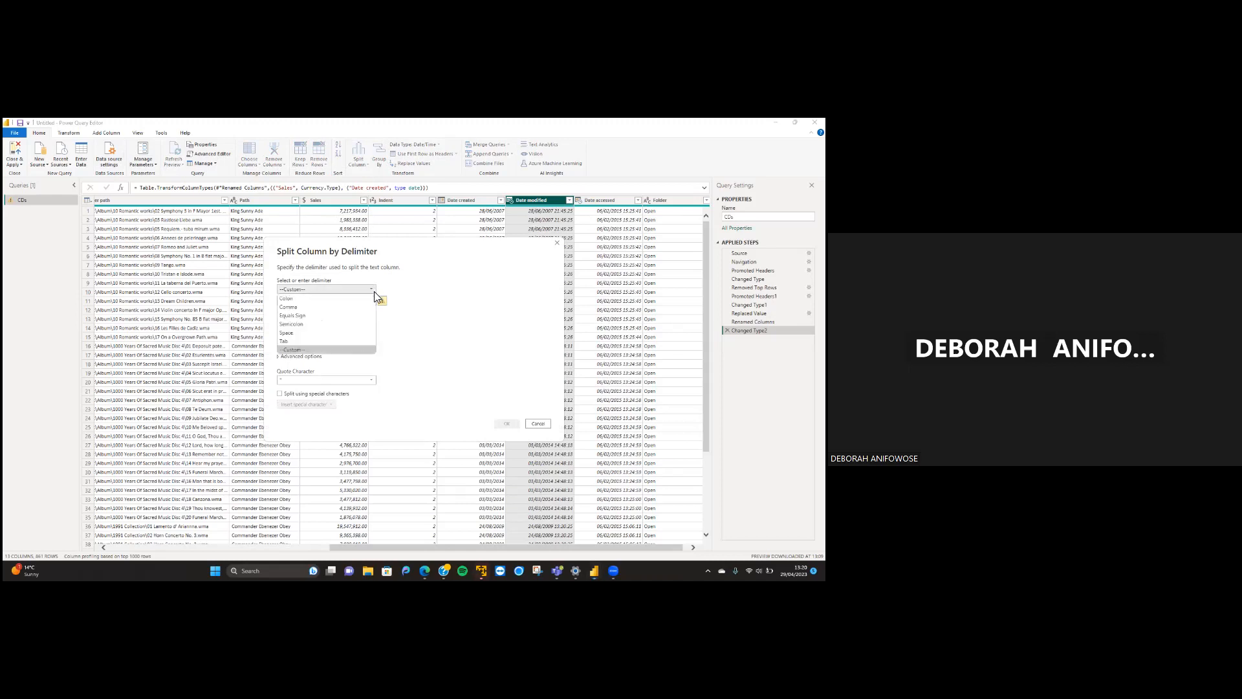
left_click(306, 331)
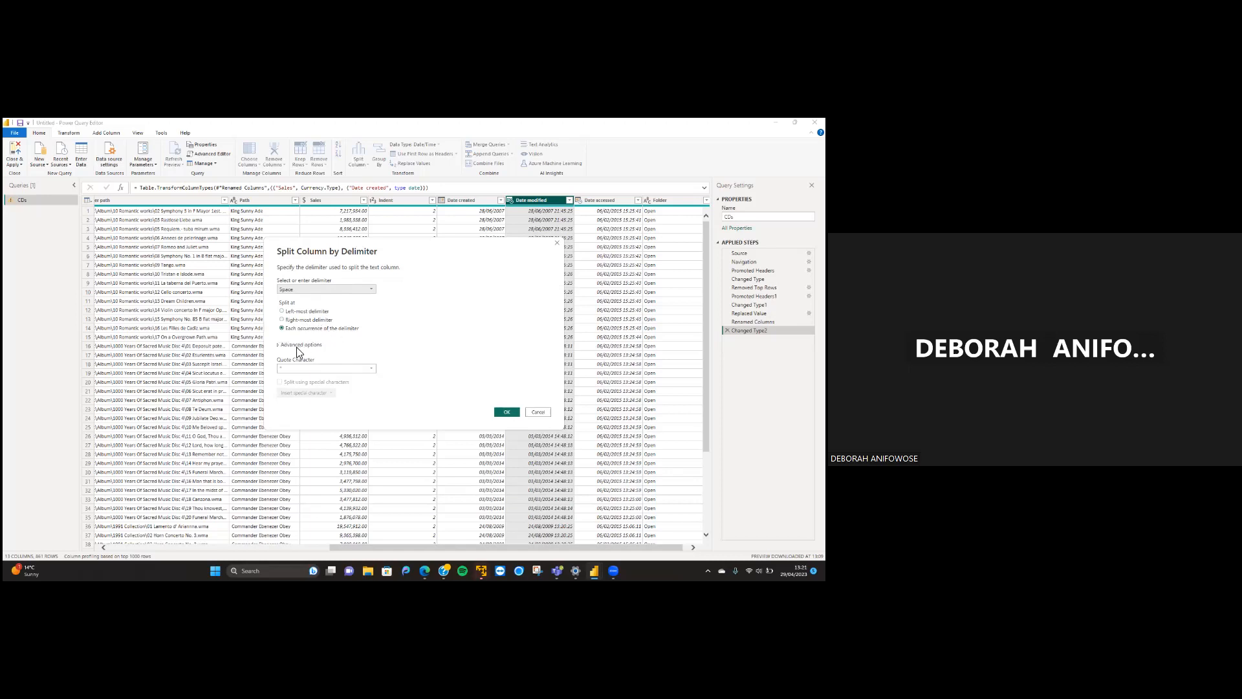
left_click(509, 412)
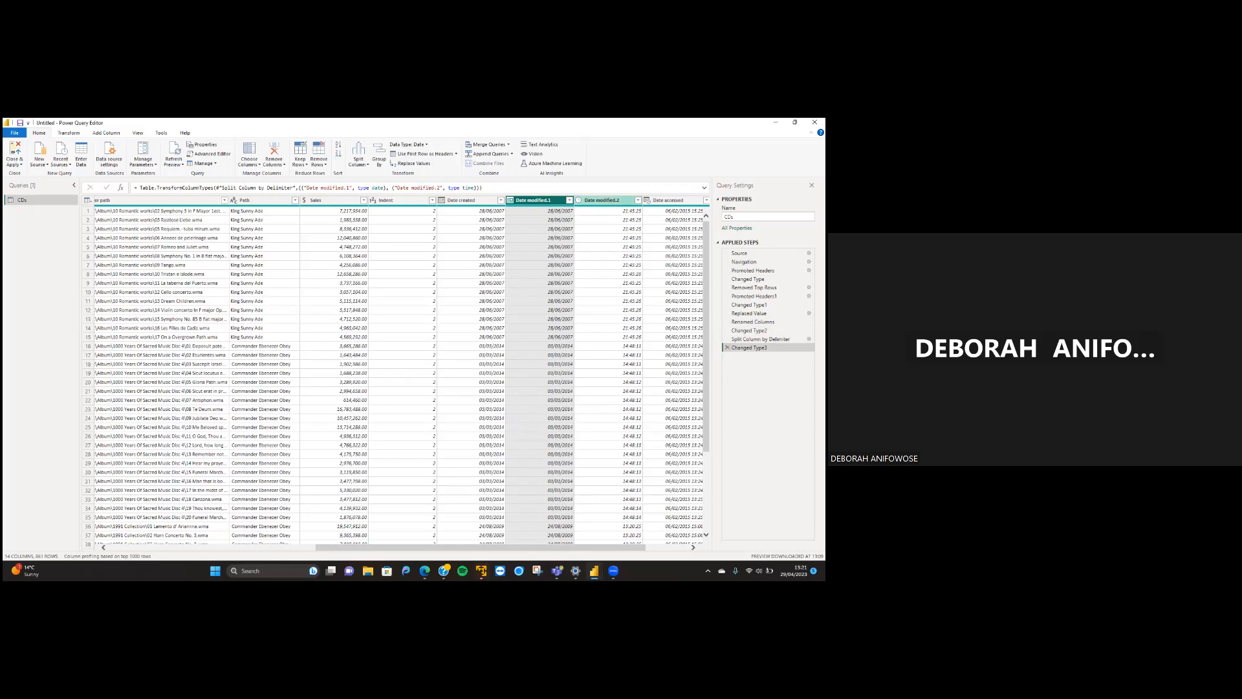
left_click(602, 199, "ctrl")
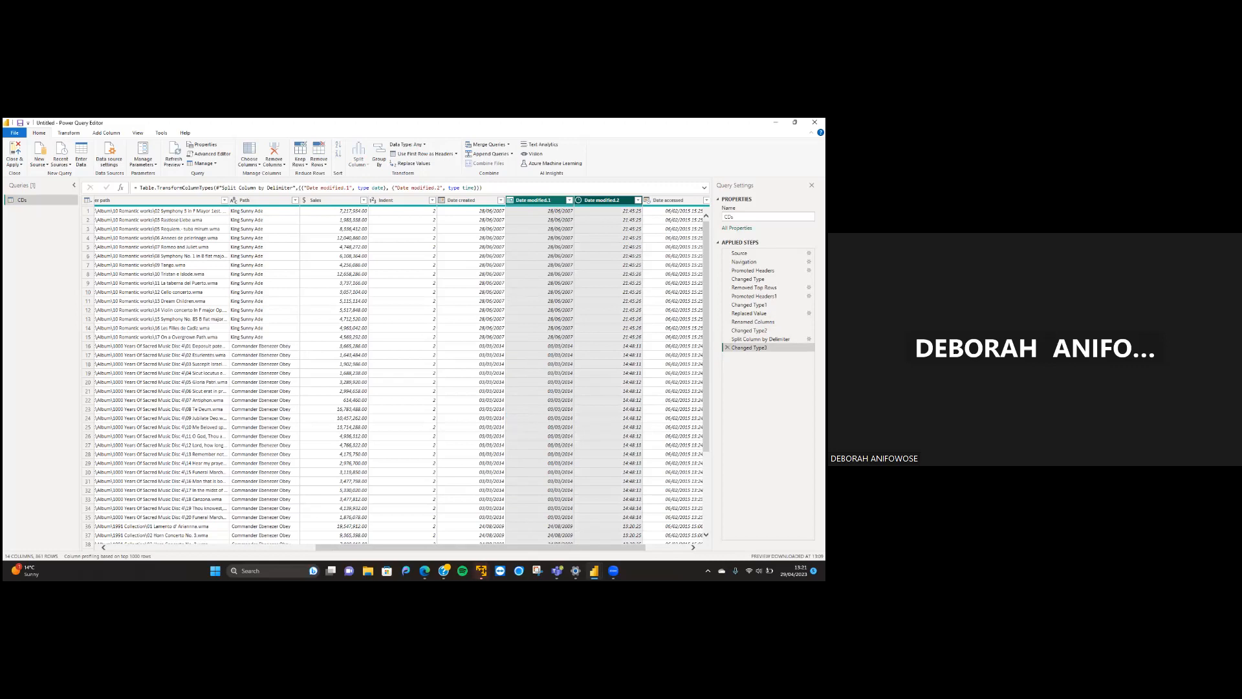
left_click(592, 211)
left_click(578, 200)
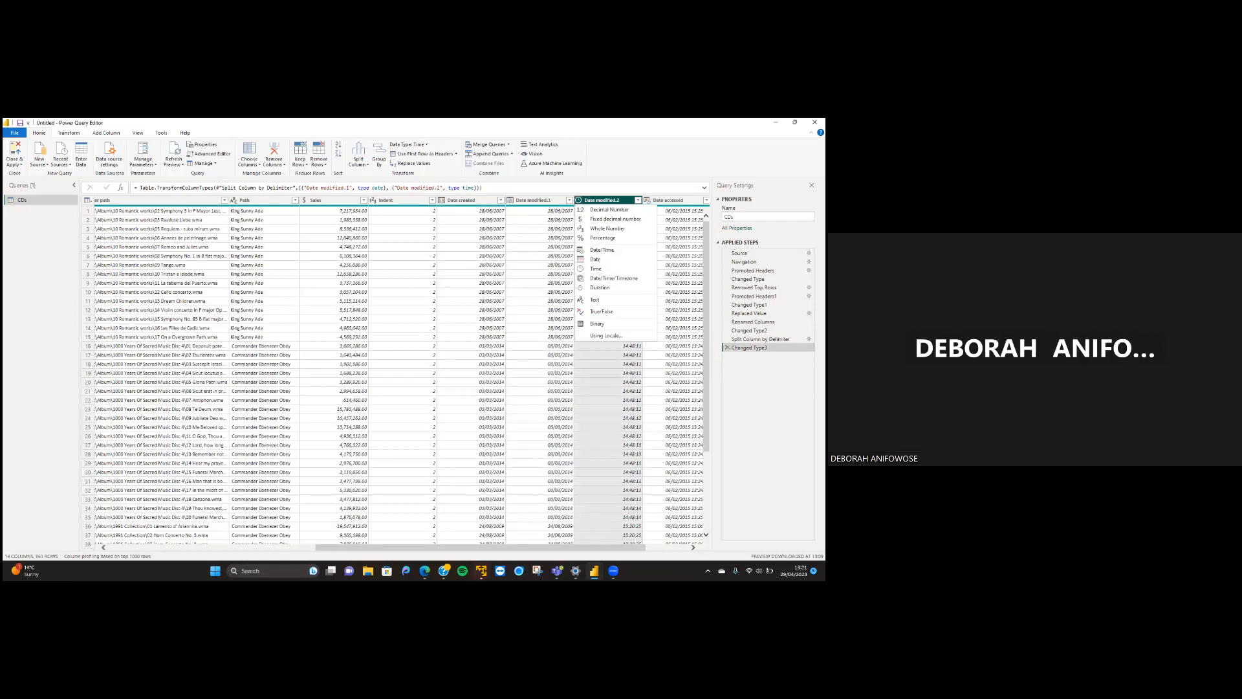
left_click(608, 391)
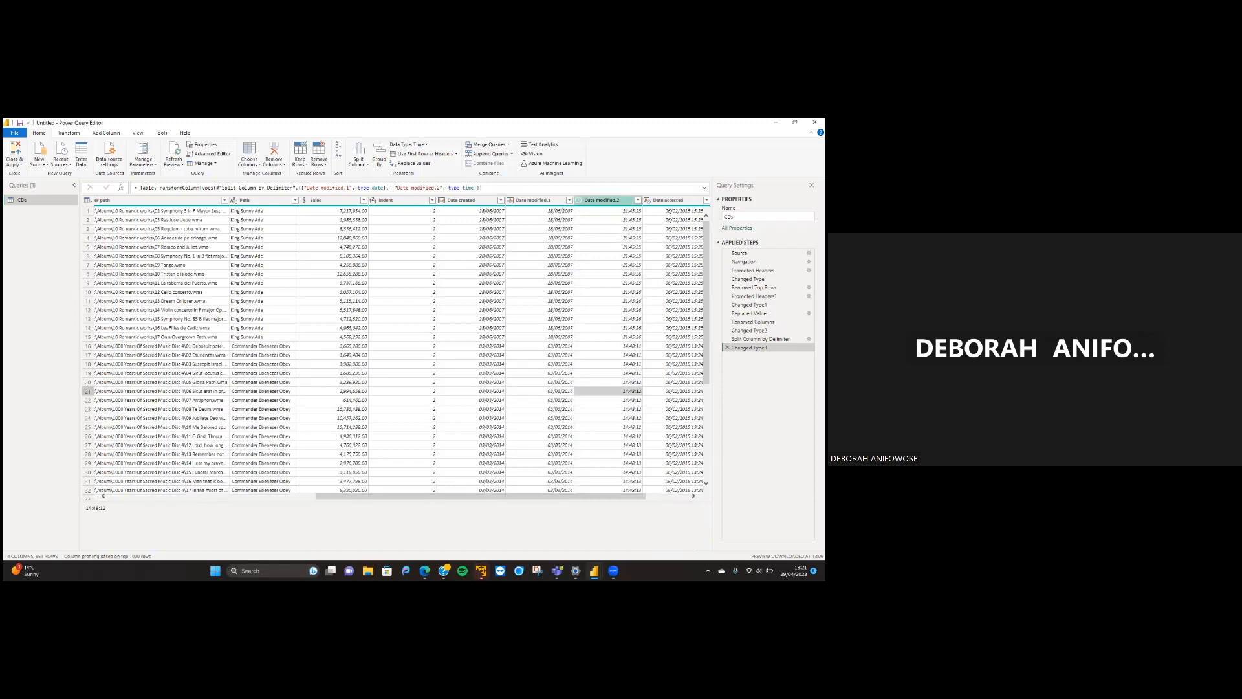
Remove the Folder column from the CDs table
scroll(398, 352, "right", 2)
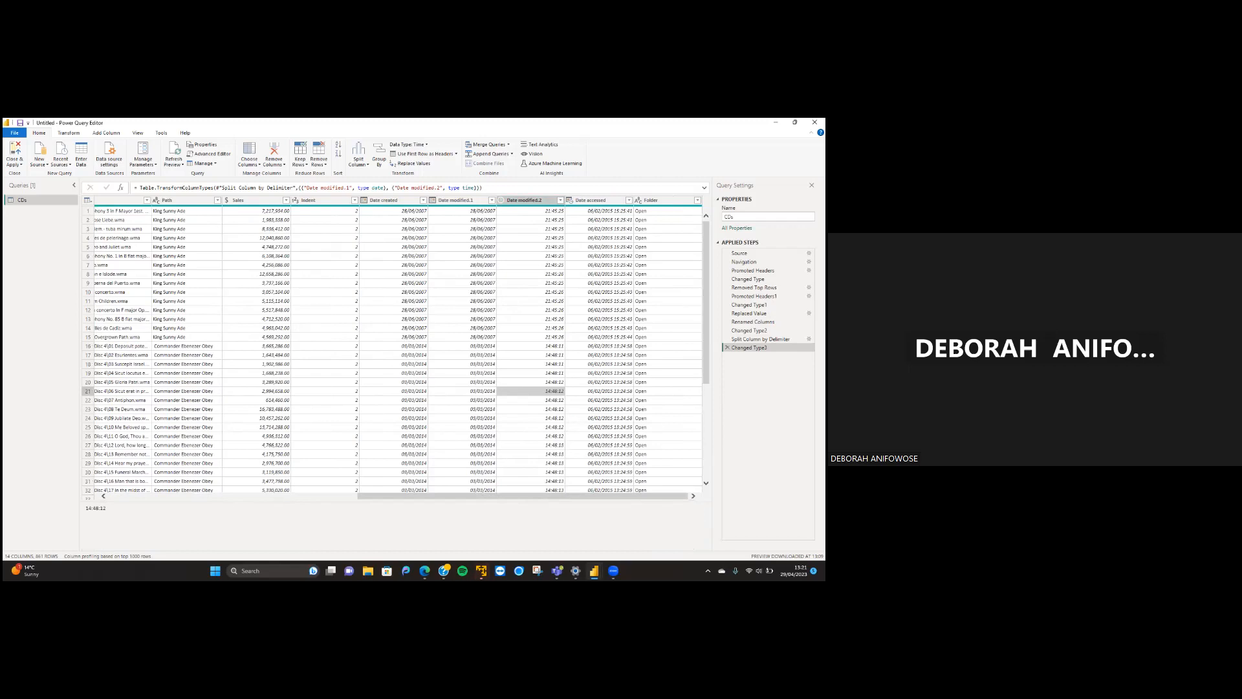
left_click(663, 200)
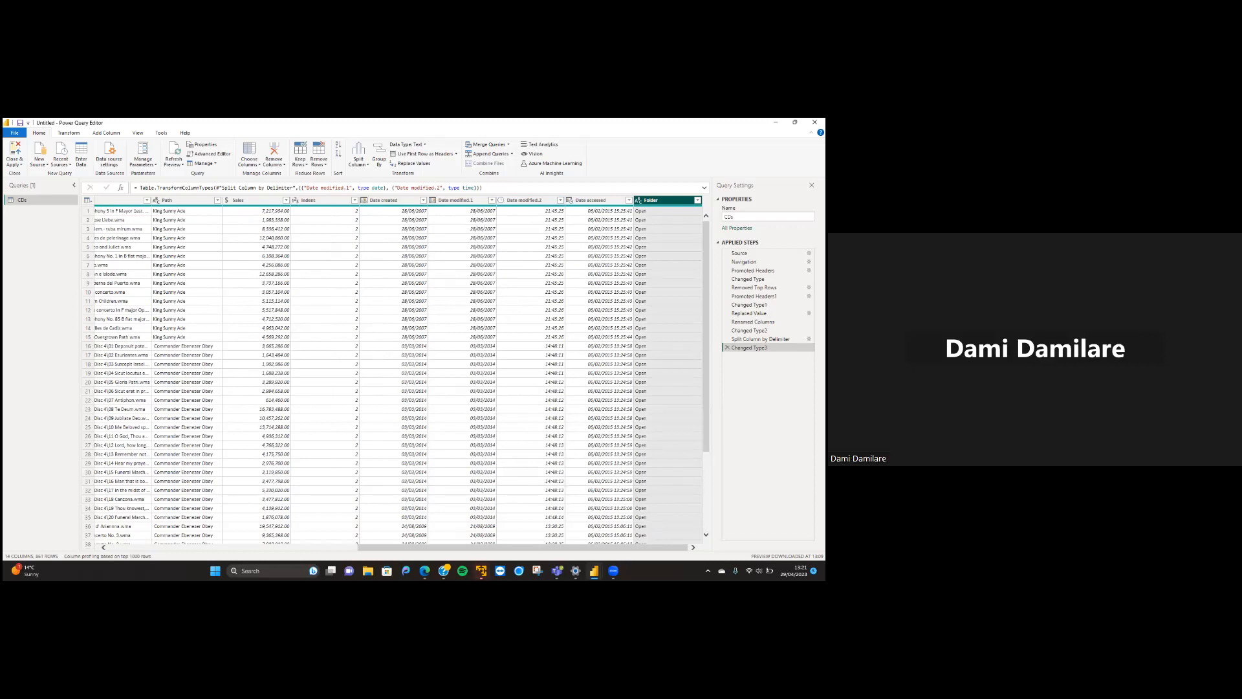
right_click(654, 200)
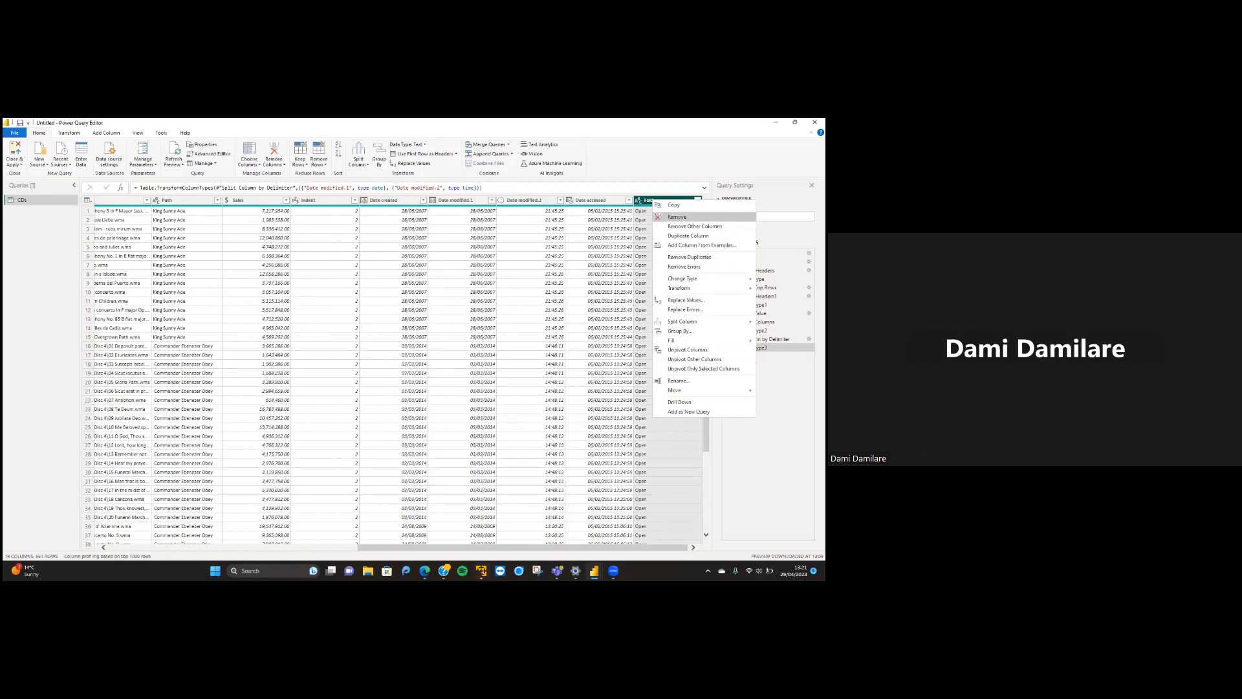
left_click(677, 217)
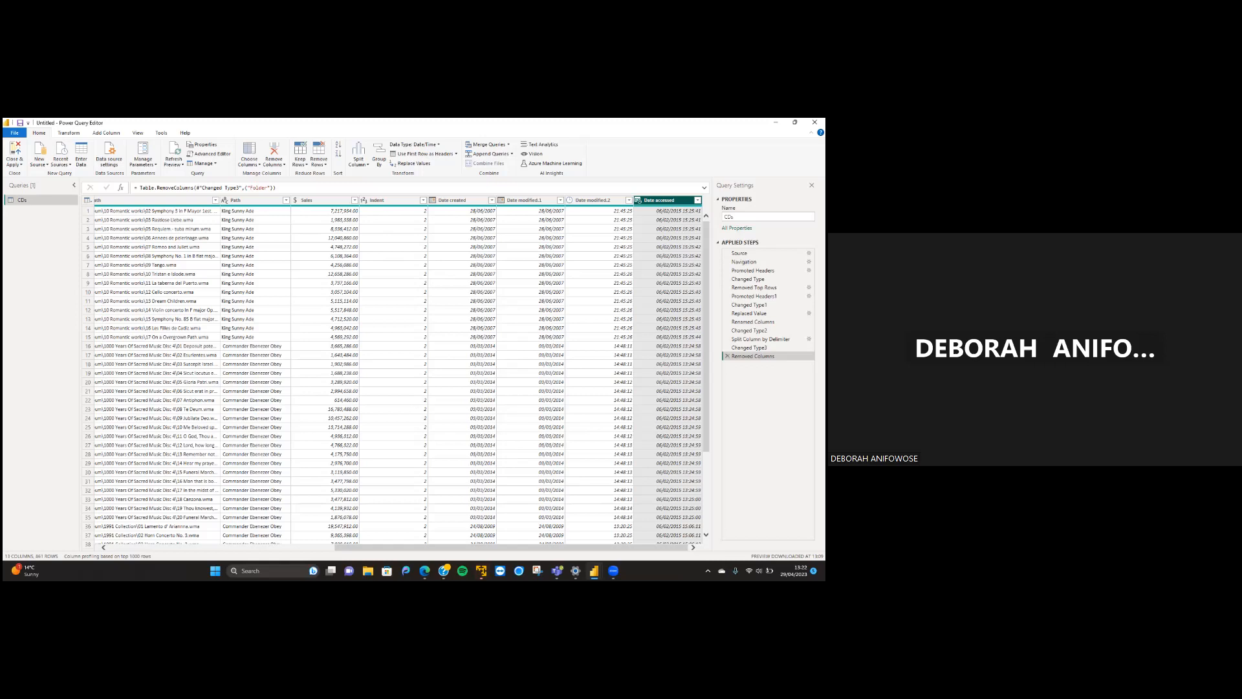
Try removing all columns other than Date accessed and delete that applied step
right_click(663, 201)
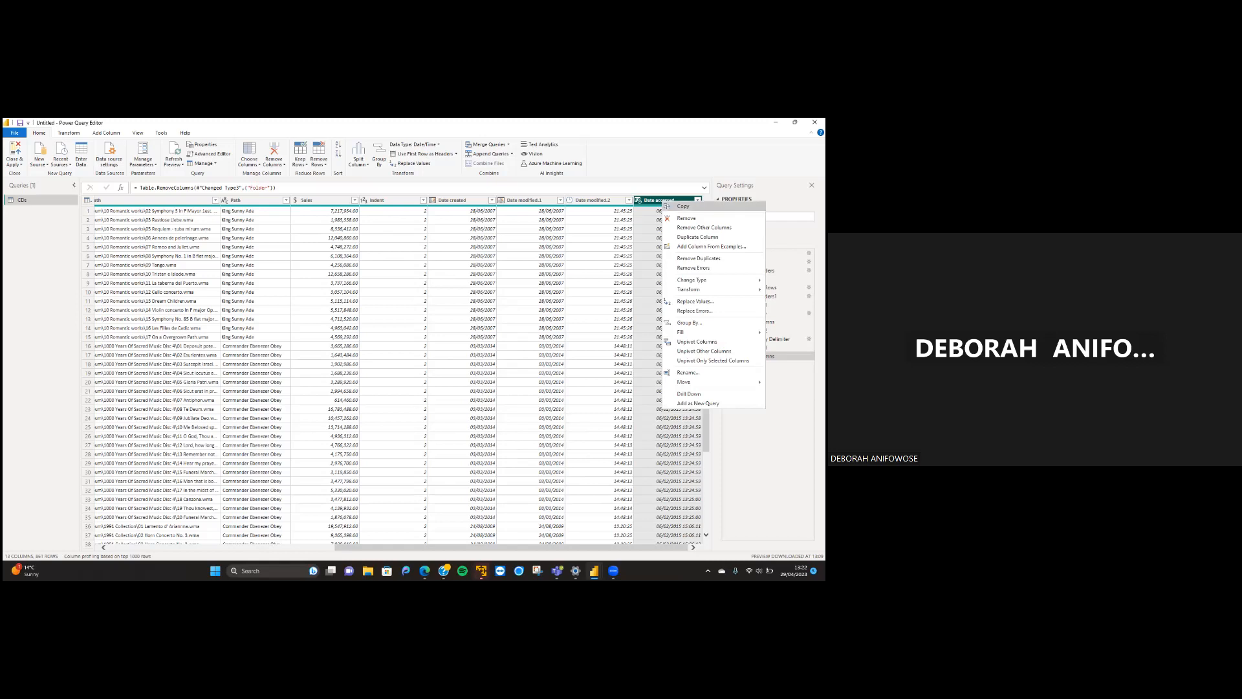
left_click(704, 227)
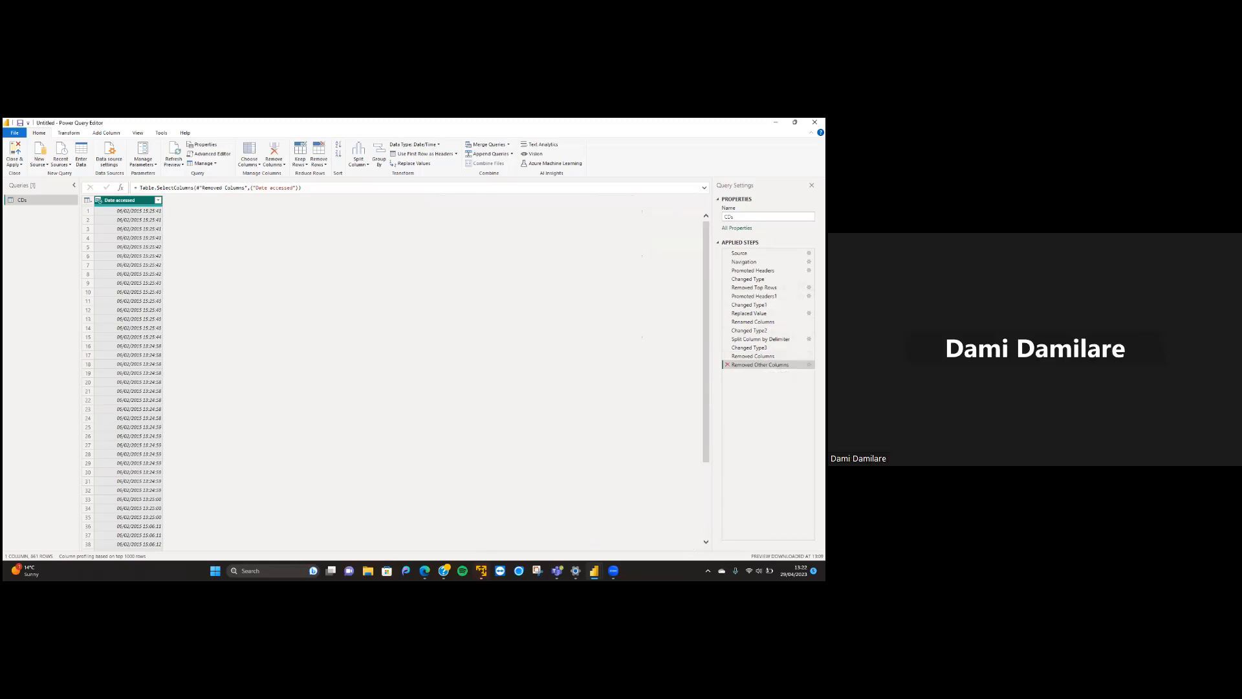
left_click(727, 365)
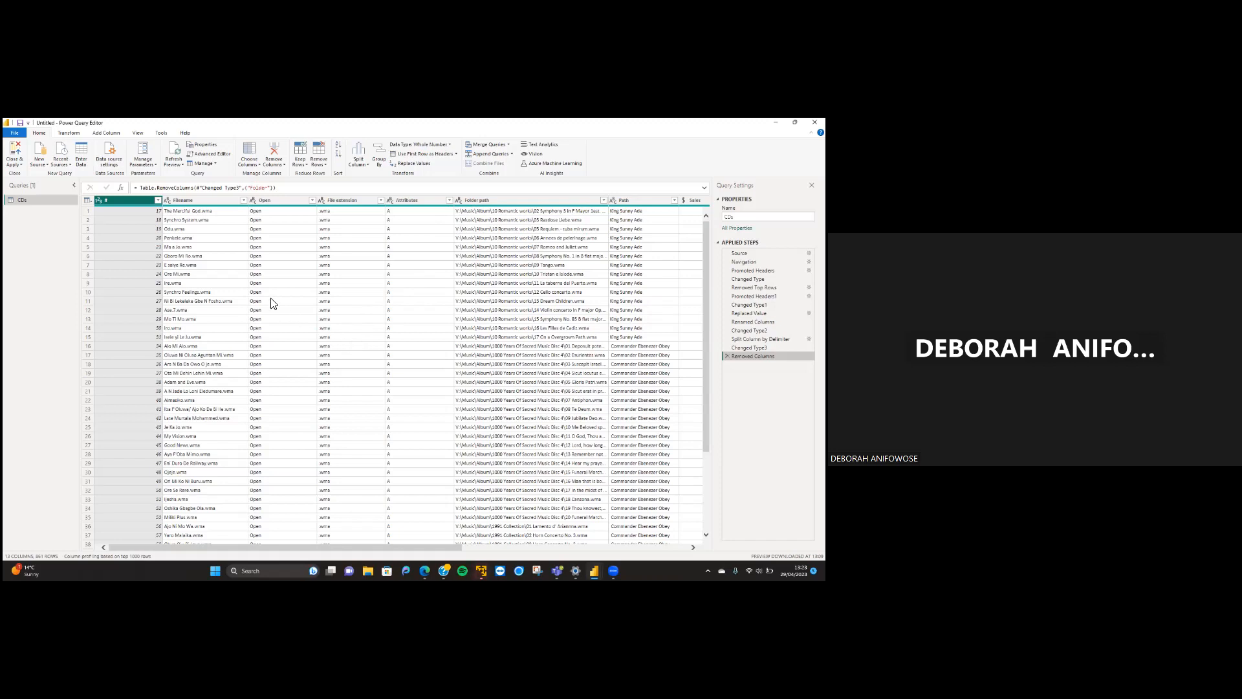
scroll(272, 303, "right", 1)
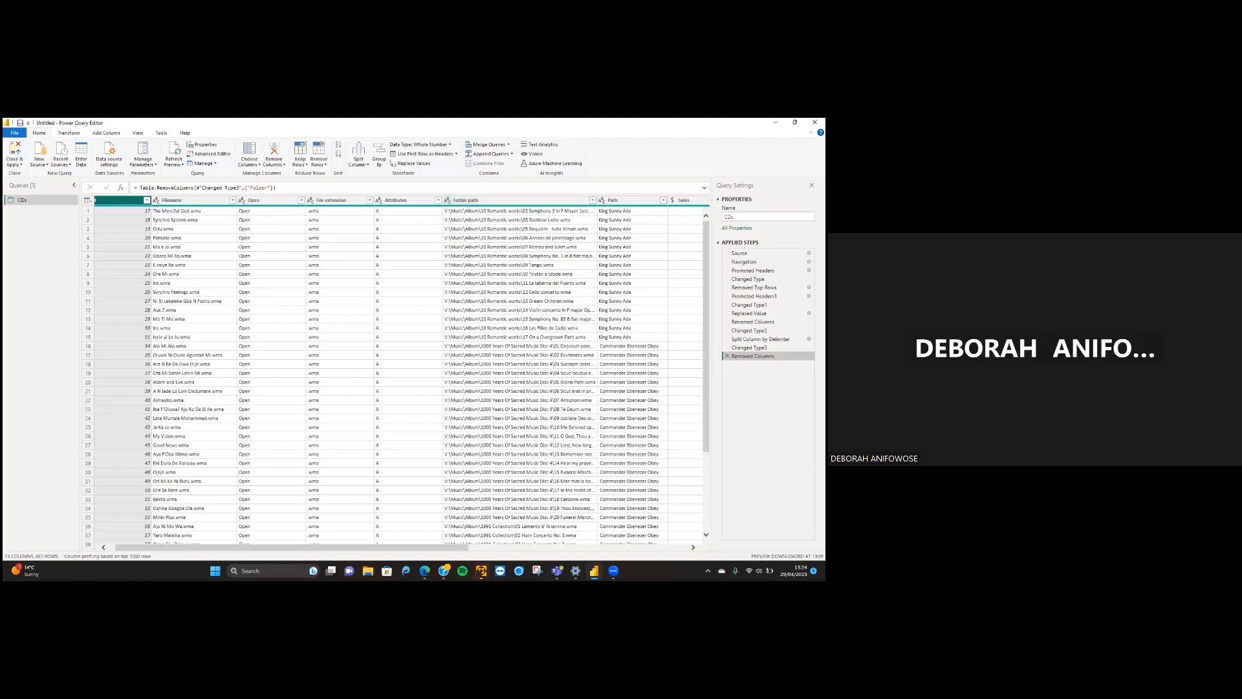
mouse_move(613, 570)
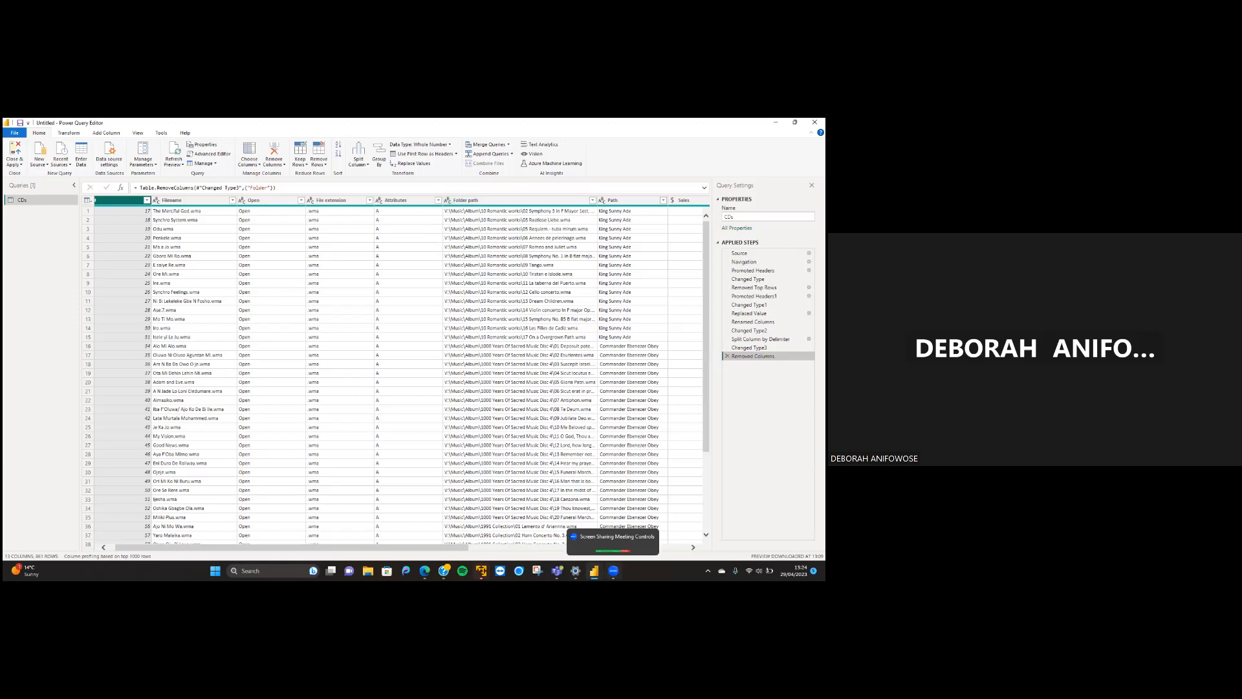
mouse_move(576, 571)
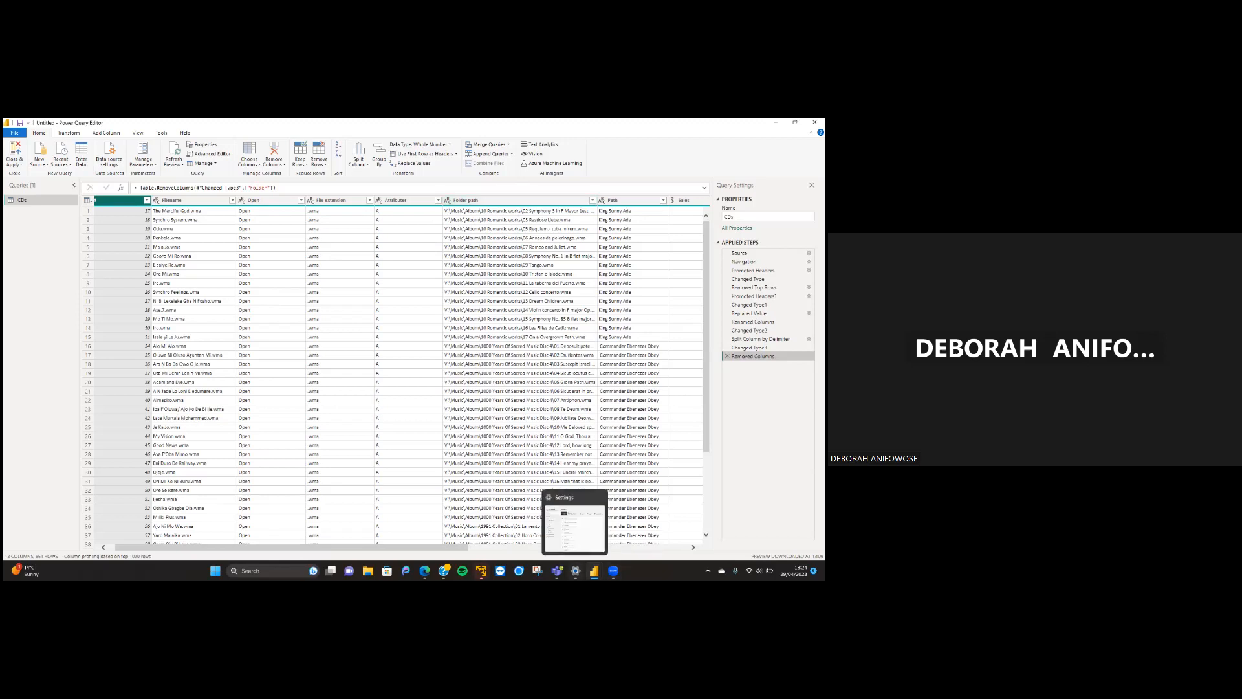
key("F4")
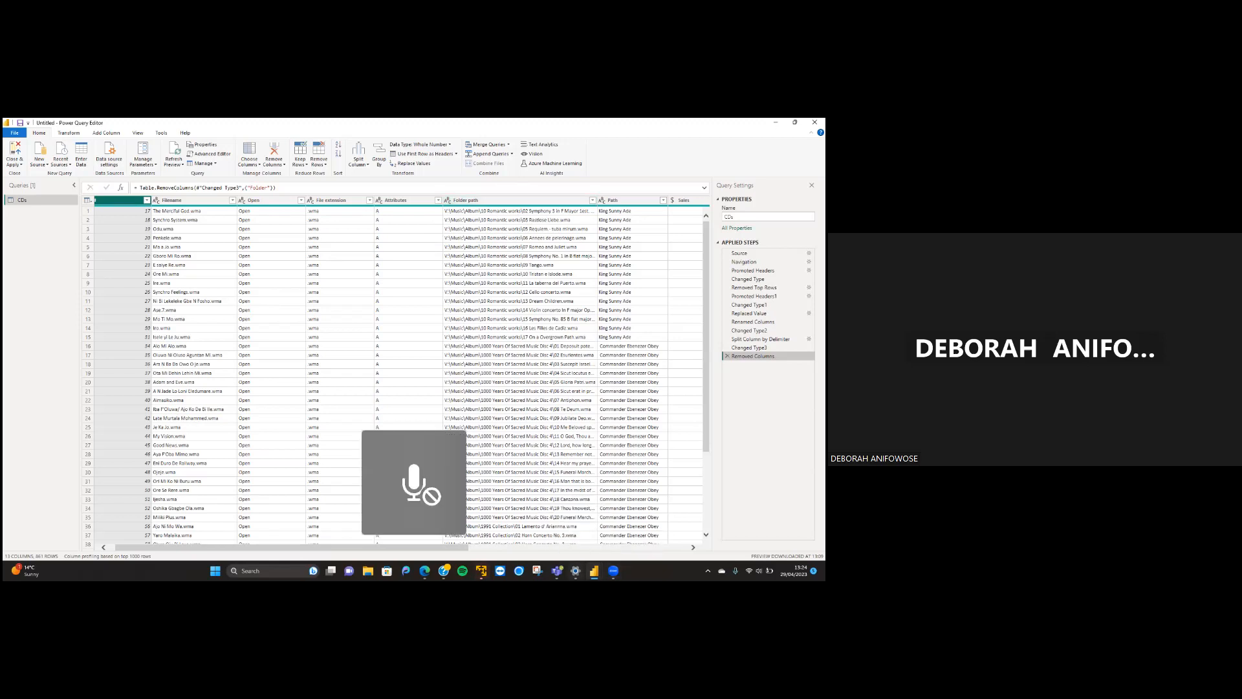
Trim the text values in the Folder path column of the CDs table
key("F4")
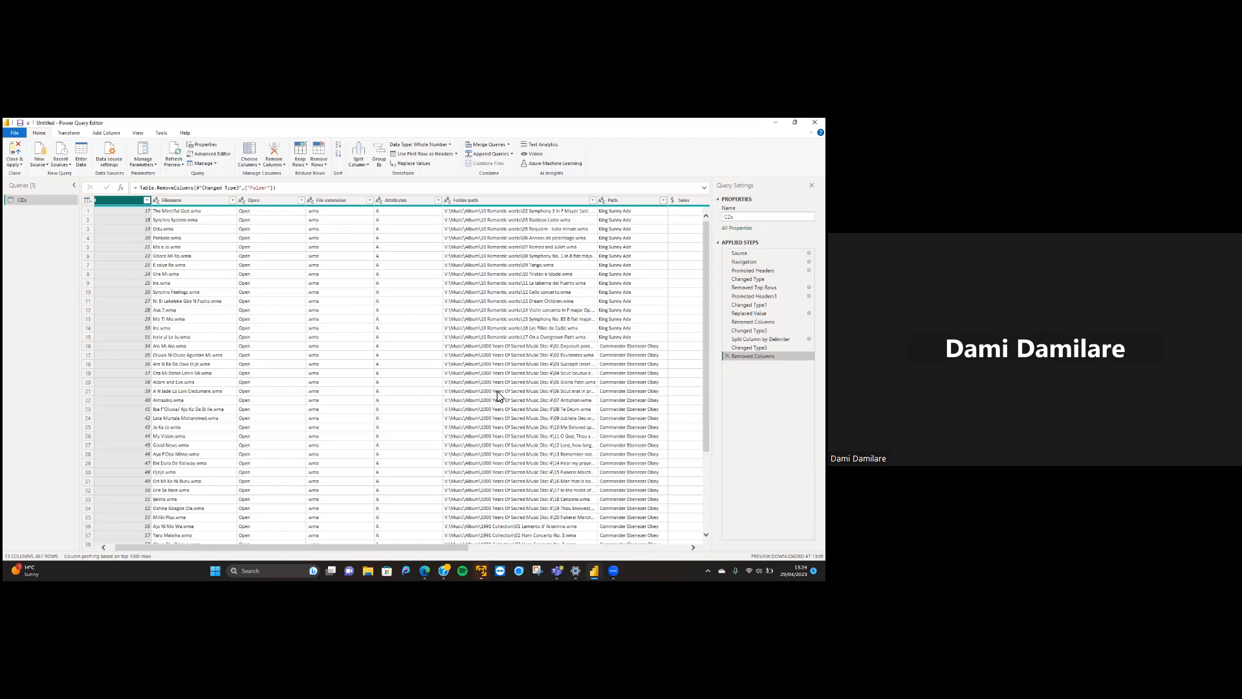
left_click(476, 202)
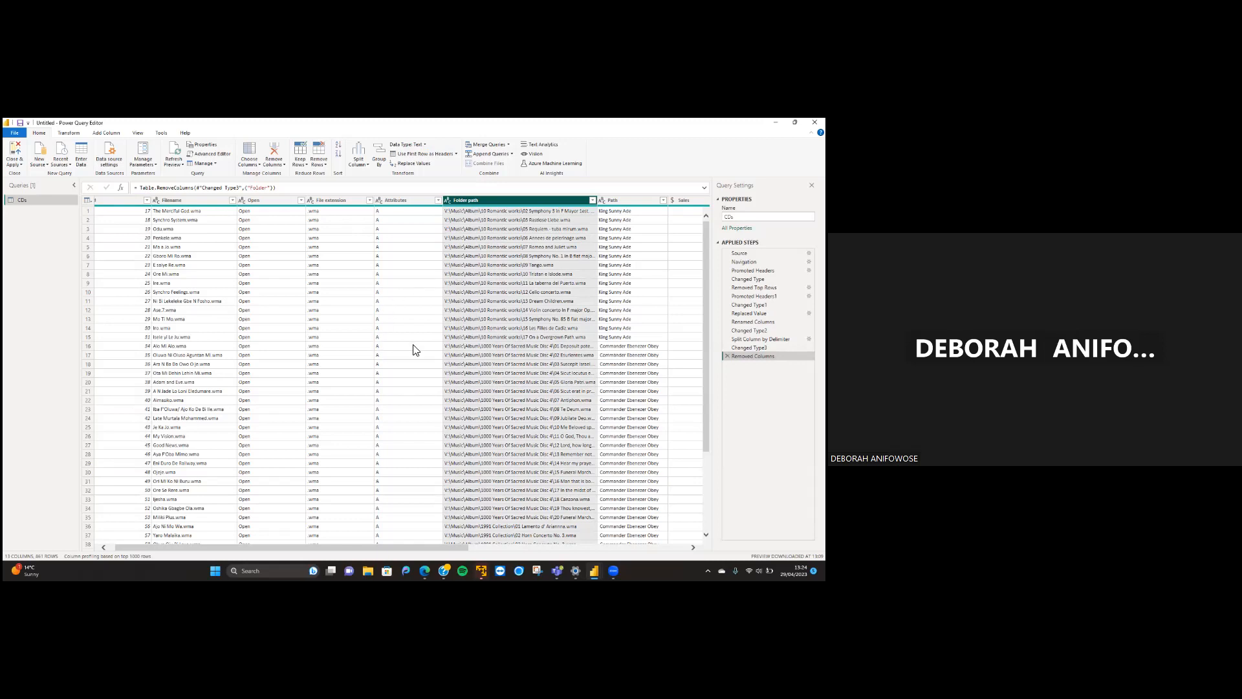
right_click(482, 205)
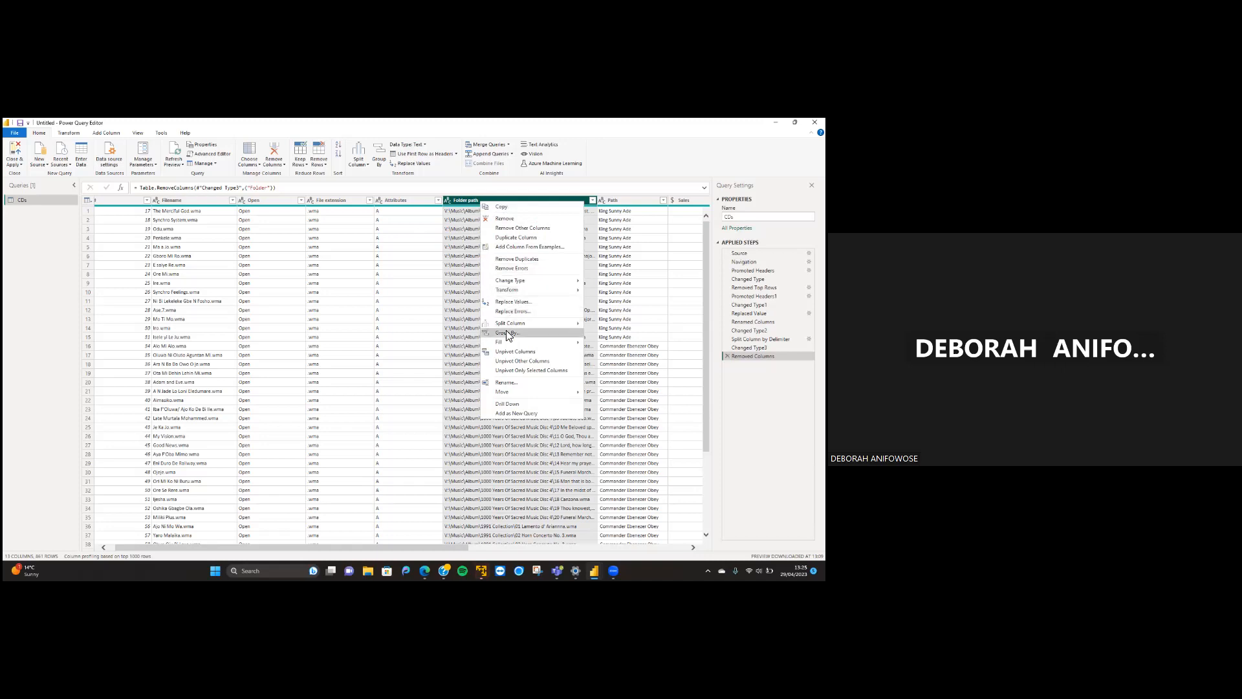
mouse_move(517, 290)
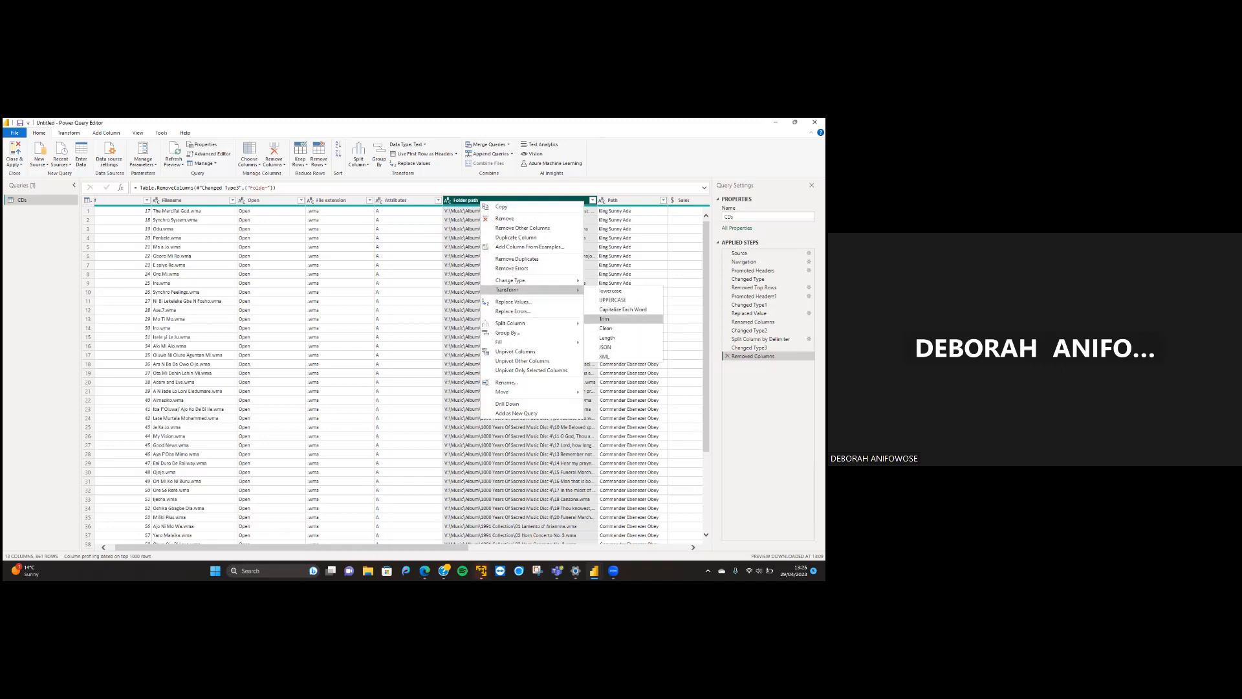
left_click(604, 318)
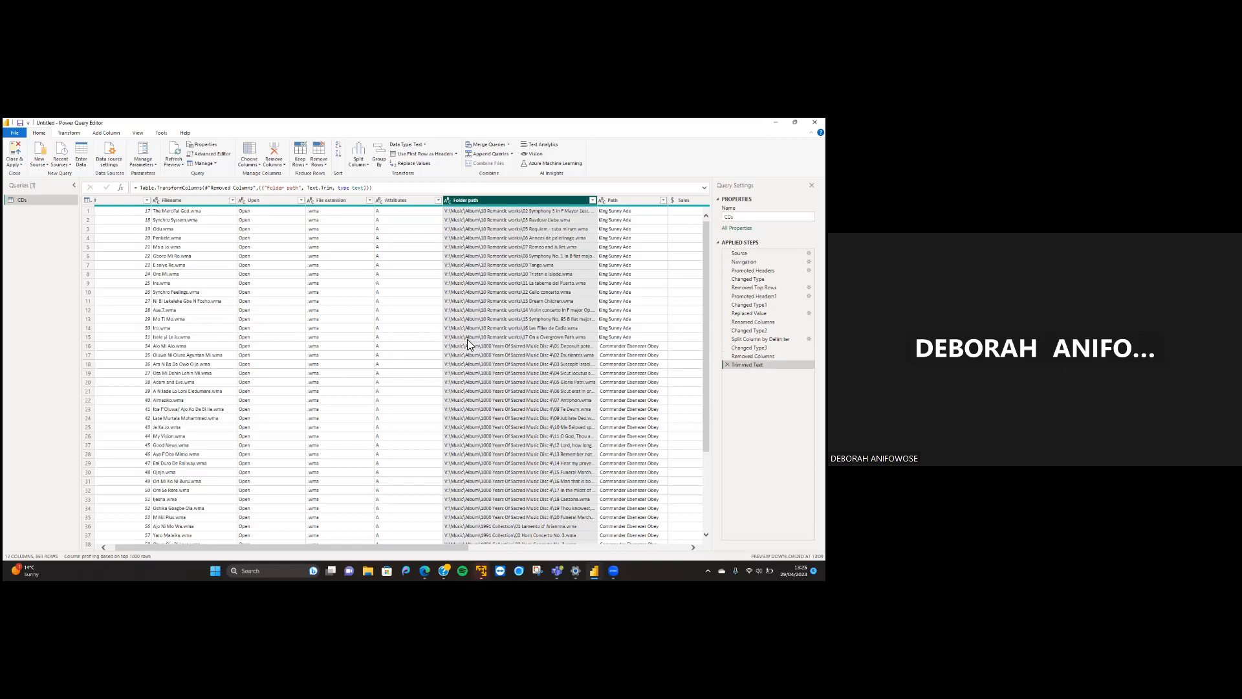
Review the cleaned columns of the CDs table and duplicate the CDs query
scroll(467, 339, "right", 3)
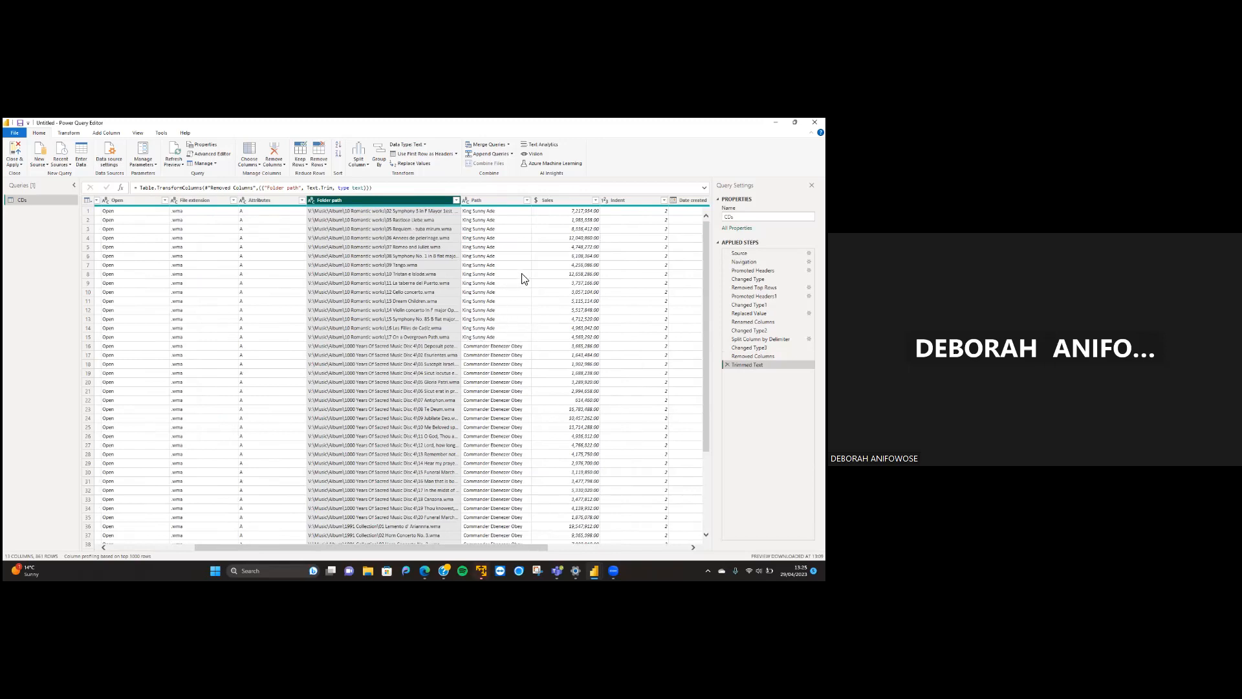
scroll(401, 371, "right", 3)
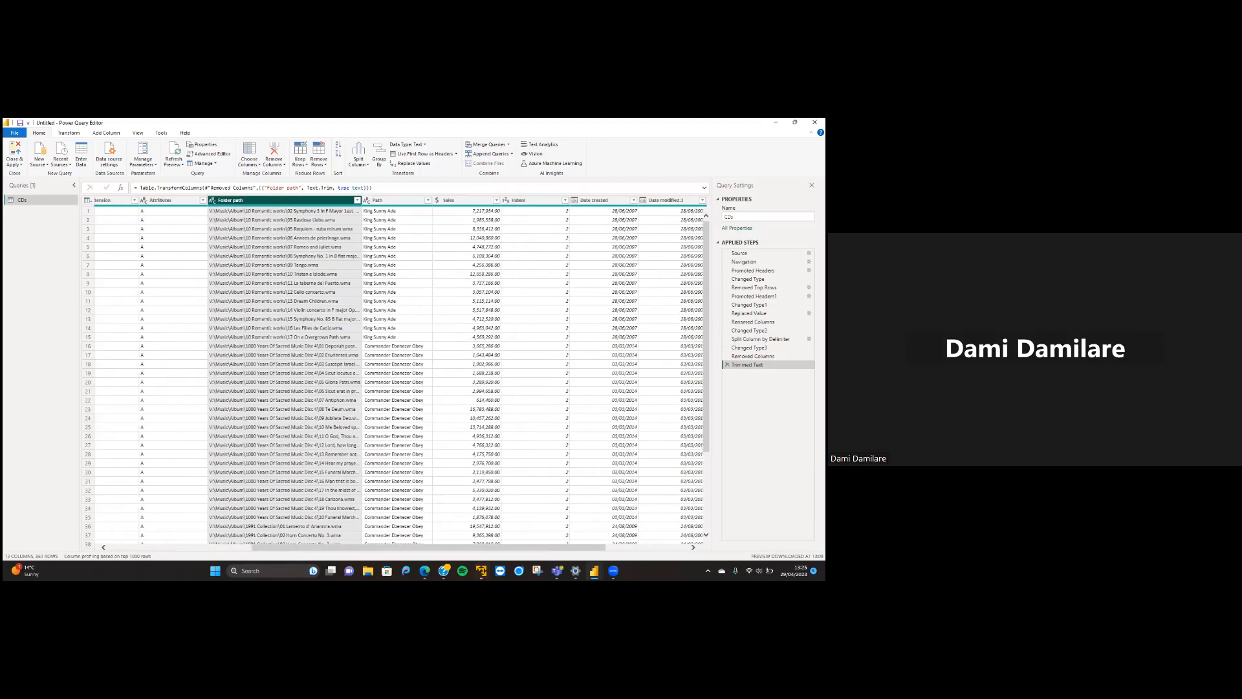
scroll(401, 372, "right", 3)
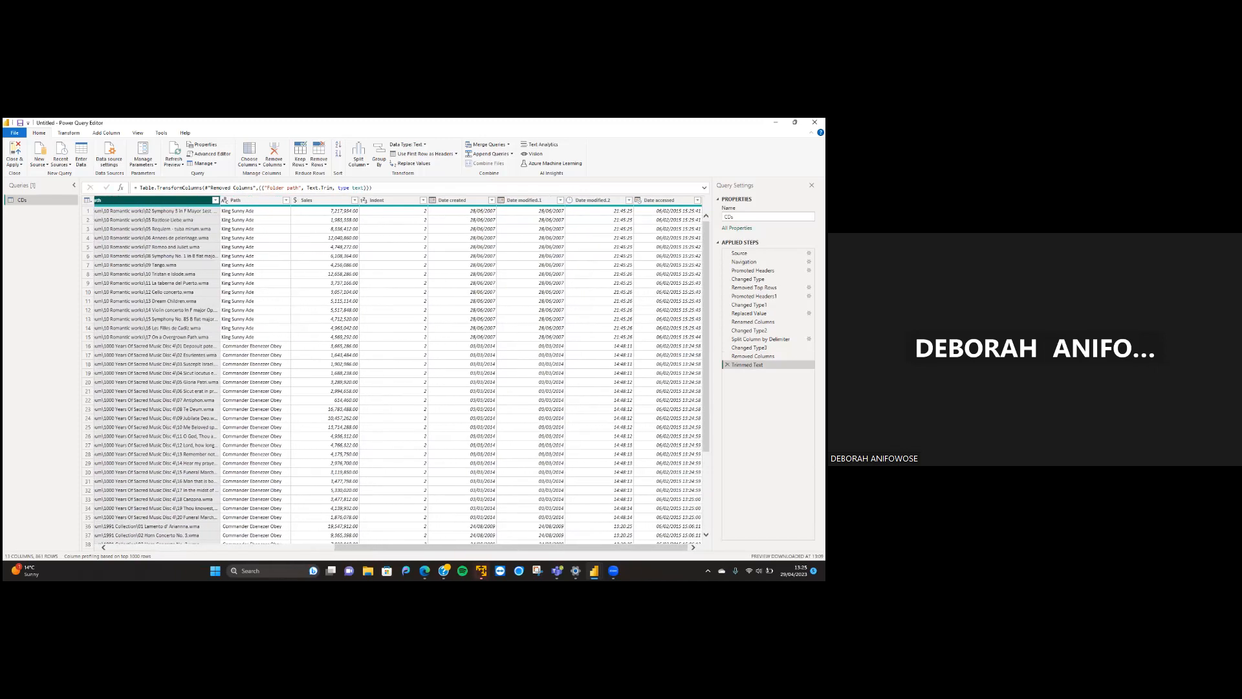
scroll(401, 372, "left", 10)
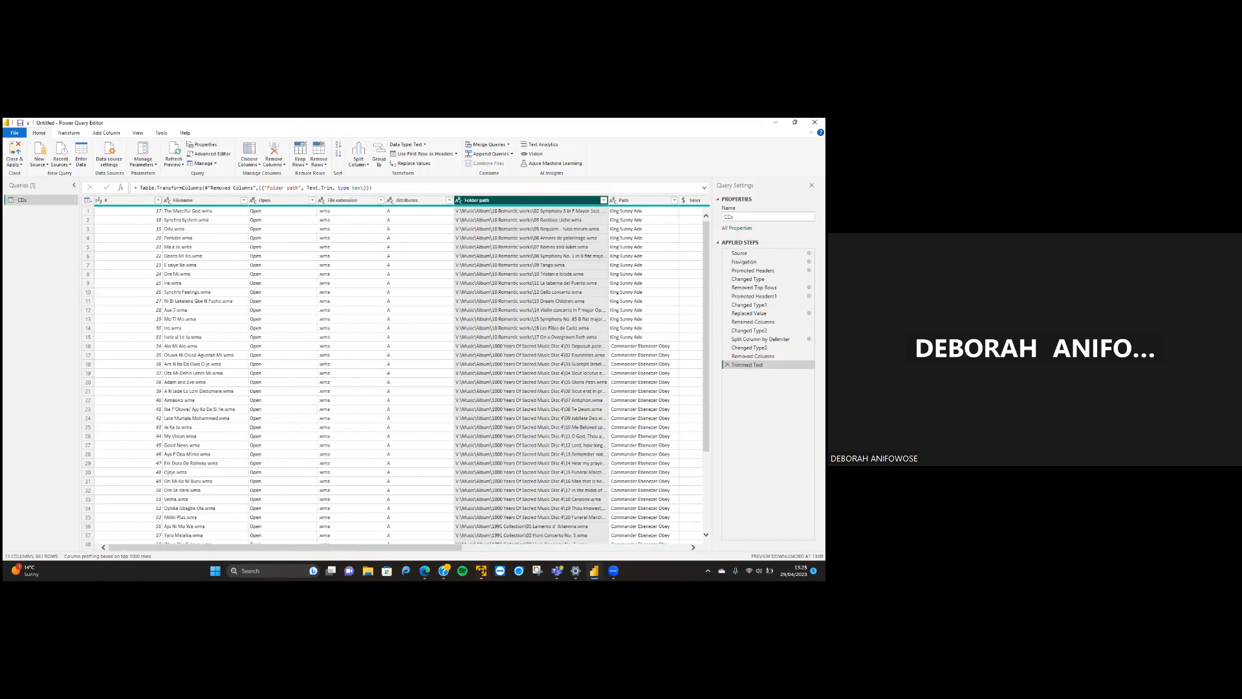
scroll(377, 356, "right", 2)
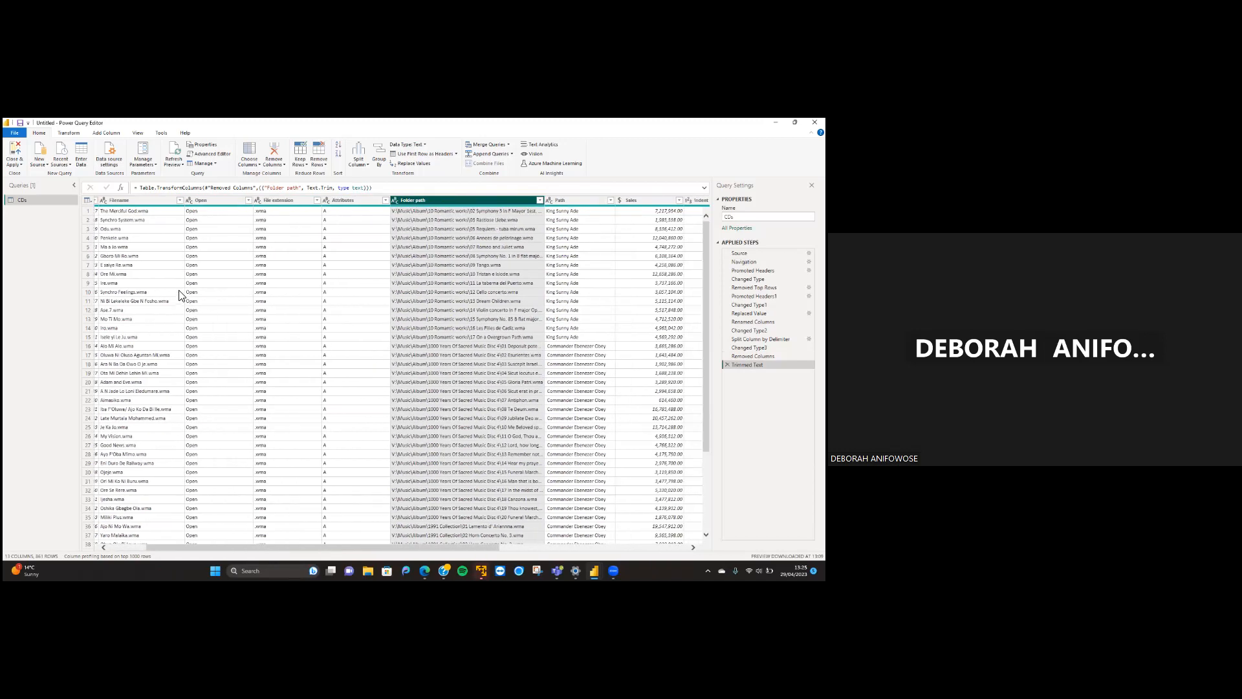
right_click(31, 204)
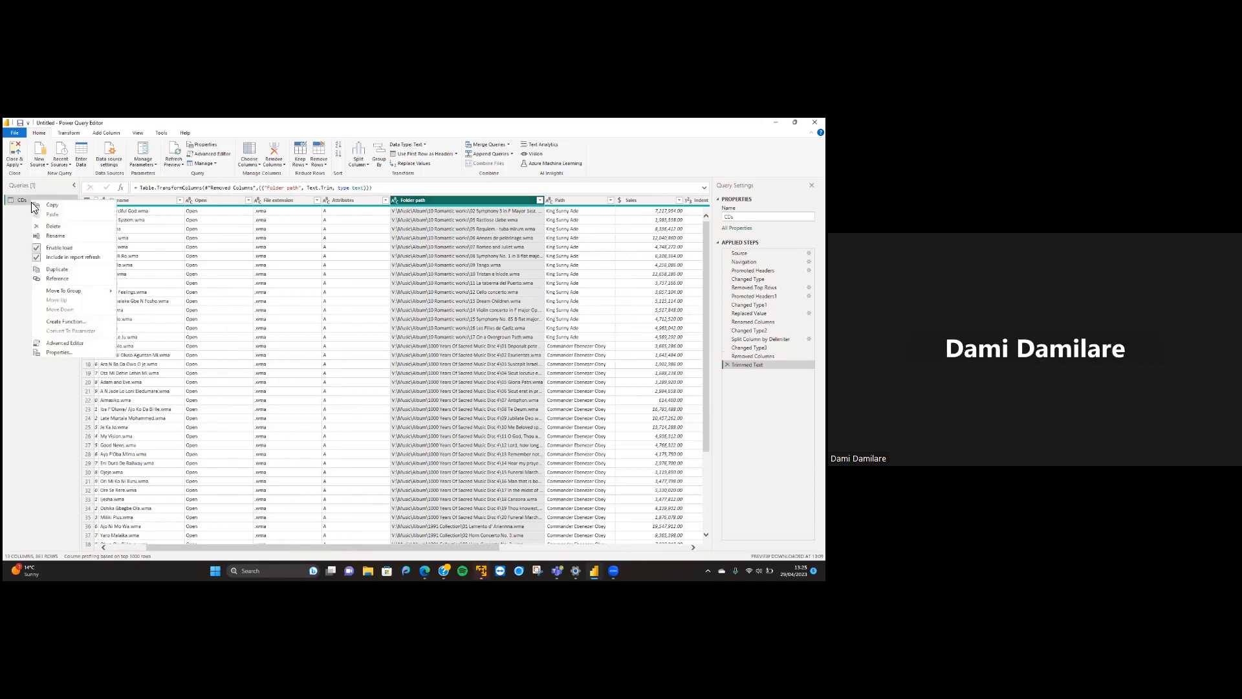
left_click(63, 269)
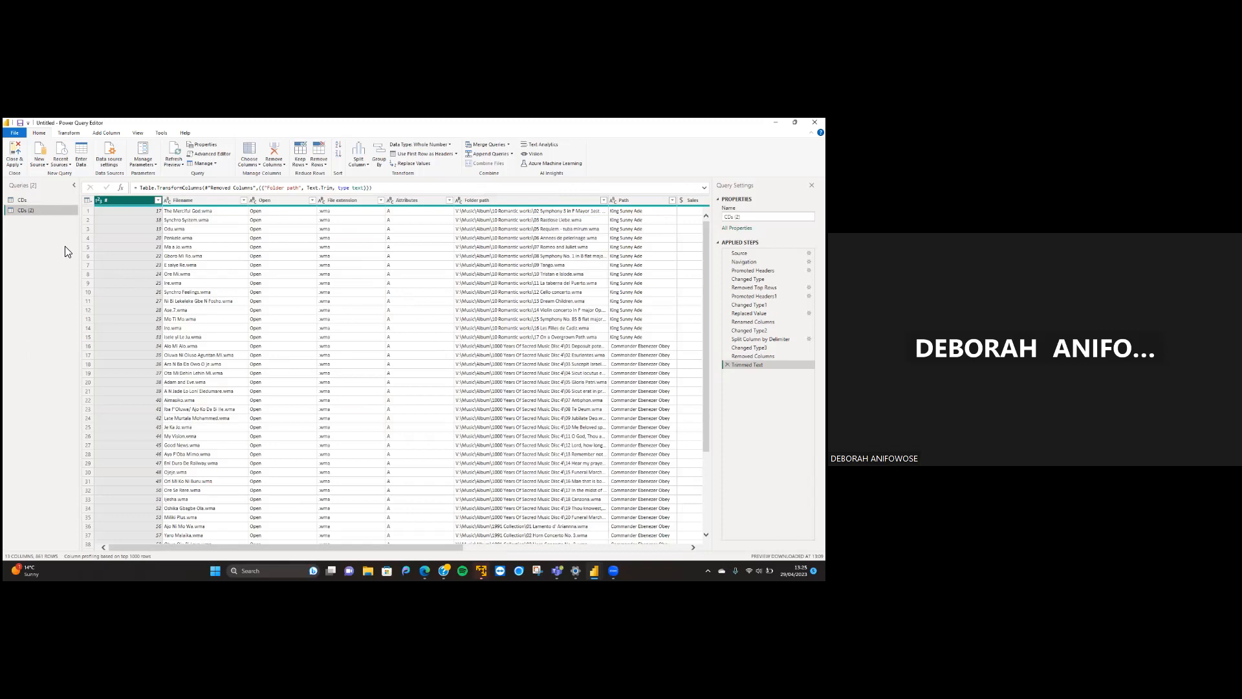
Create a reference query from the duplicated query CDs (2)
right_click(35, 213)
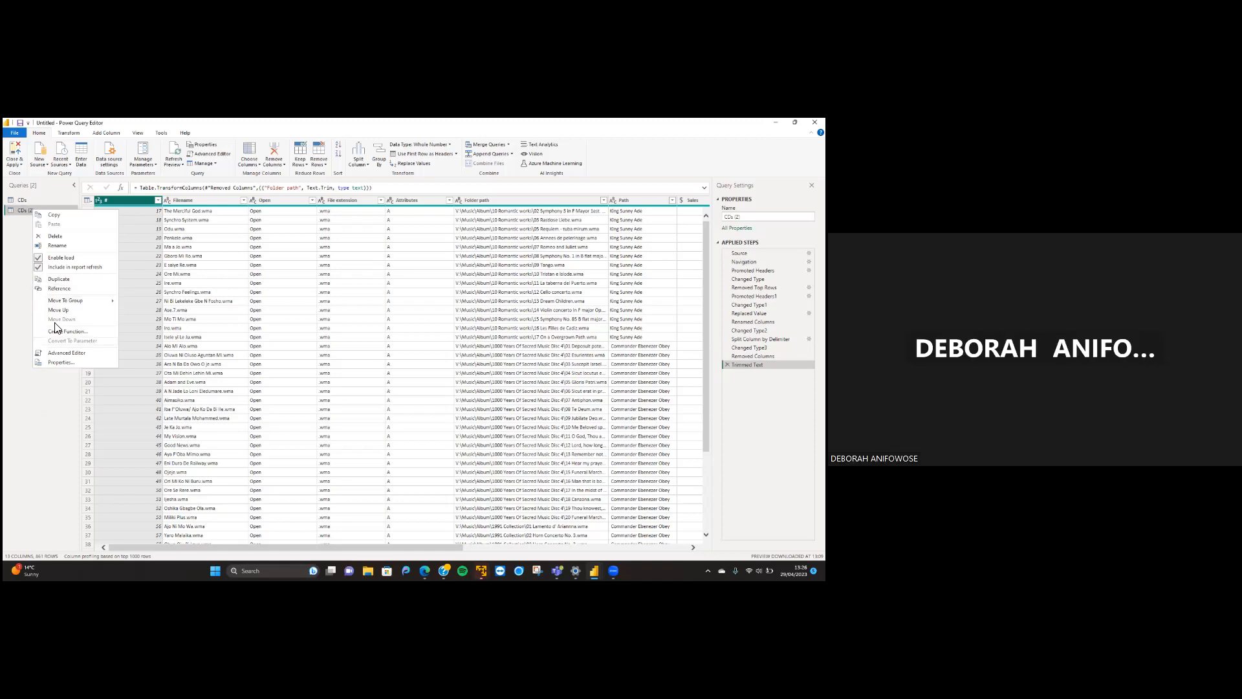
left_click(58, 289)
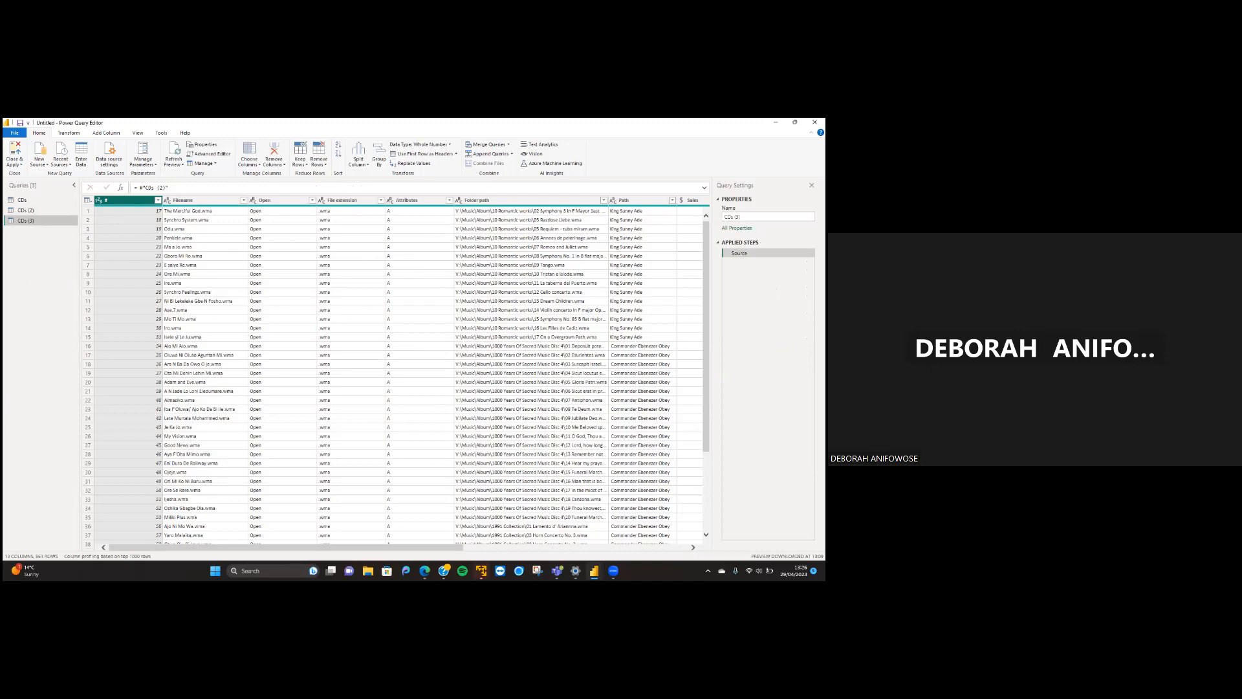
Remove the #, Date modified.1, Date modified.2 and Date accessed columns from CDs (2) and check the effect on the reference query CDs (3)
left_click(27, 211)
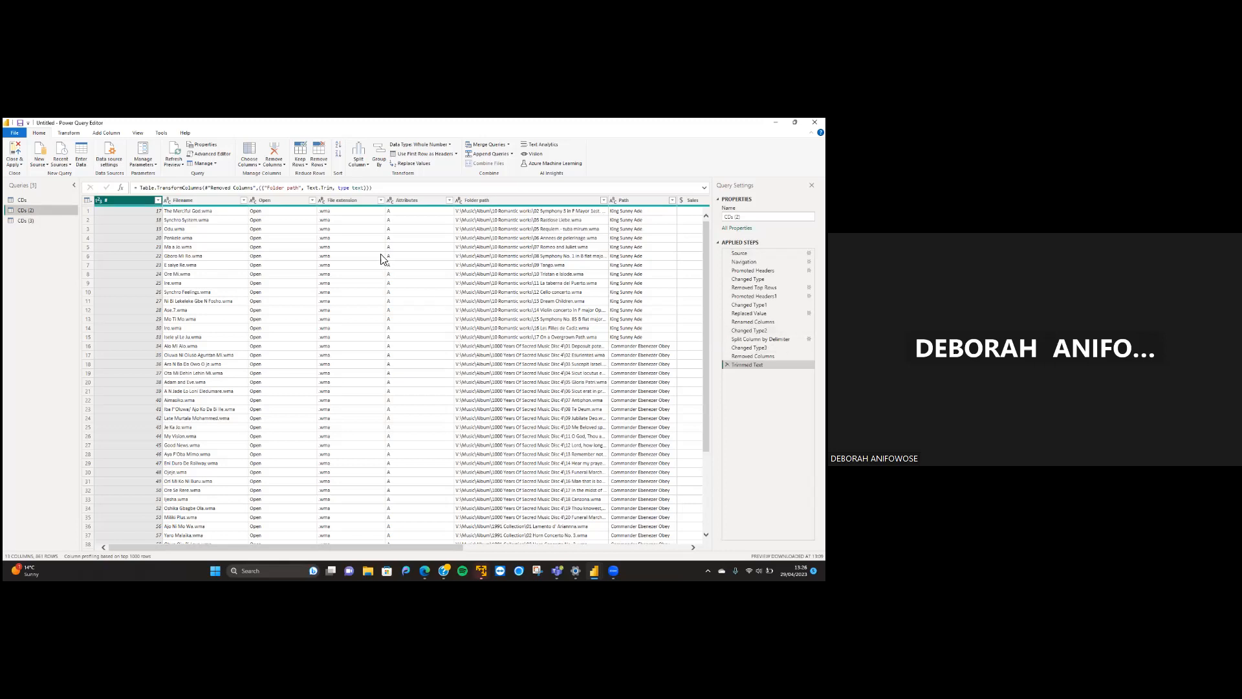
scroll(490, 314, "right", 5)
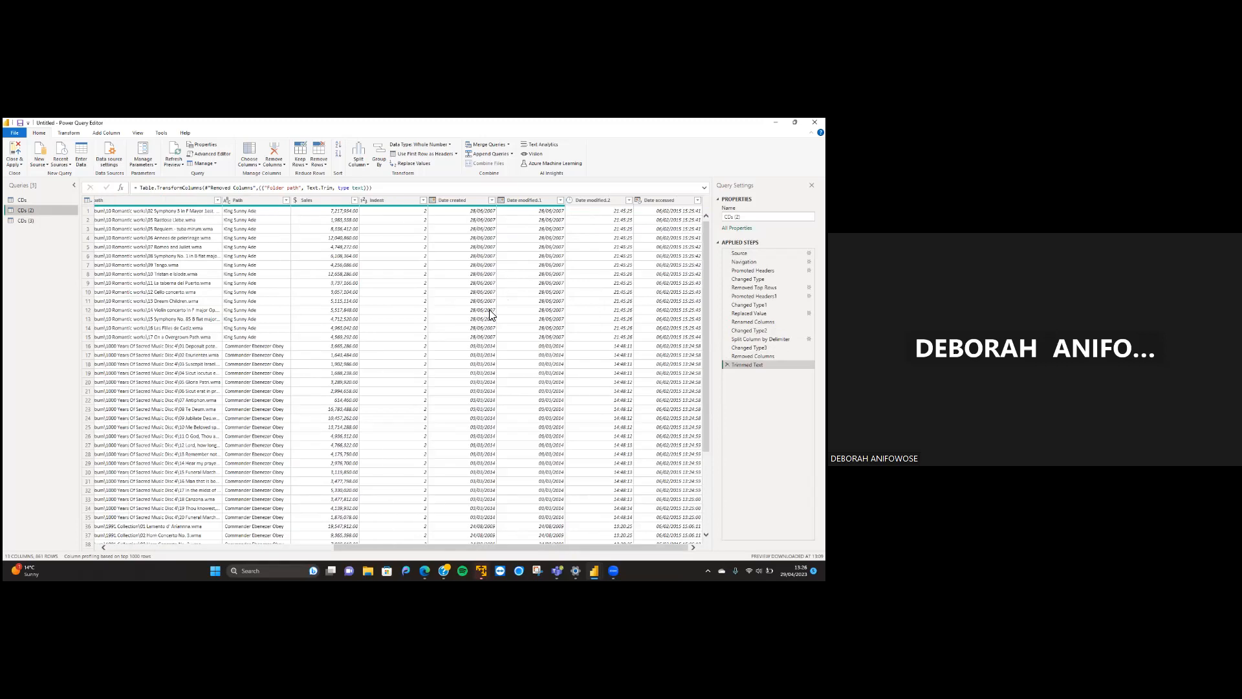
left_click(518, 201)
left_click(592, 200, "ctrl")
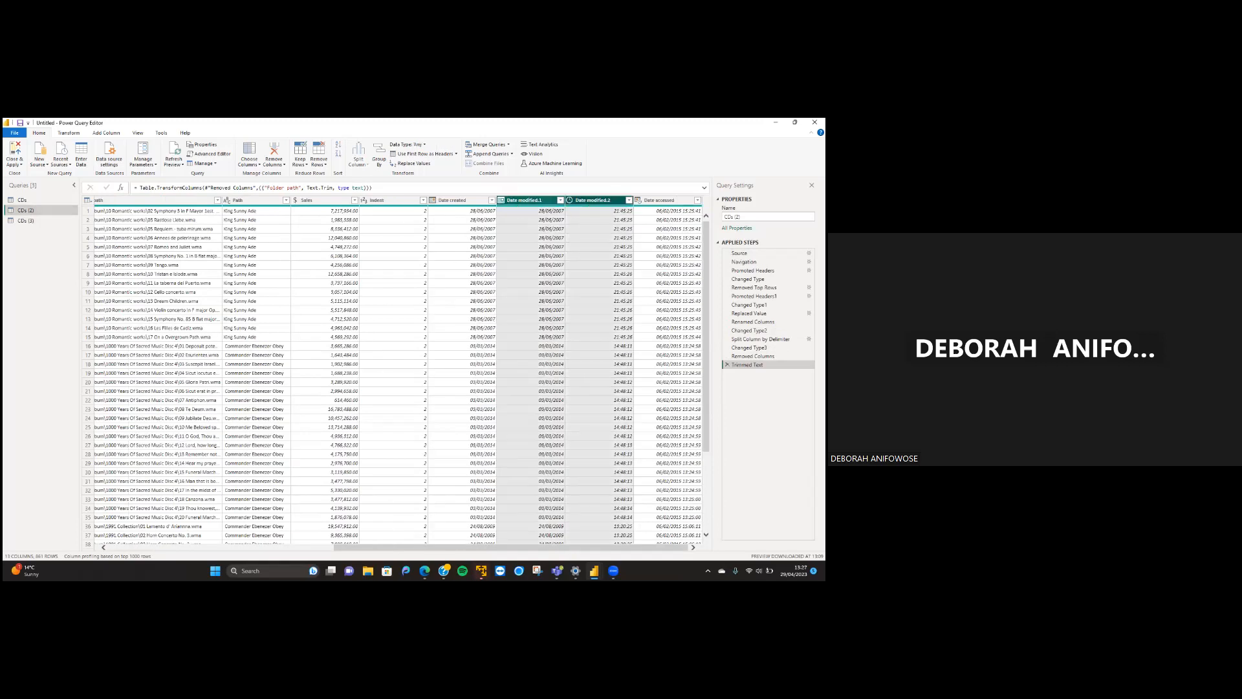
left_click(660, 201, "ctrl")
right_click(651, 201)
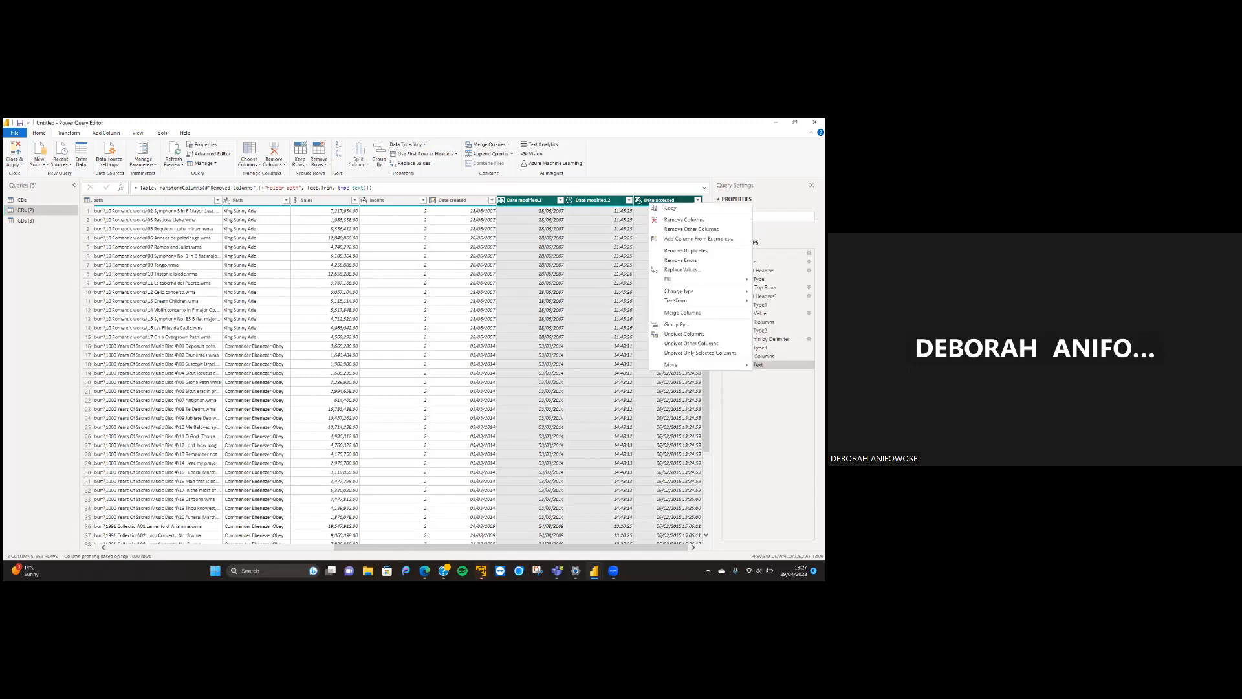
left_click(685, 220)
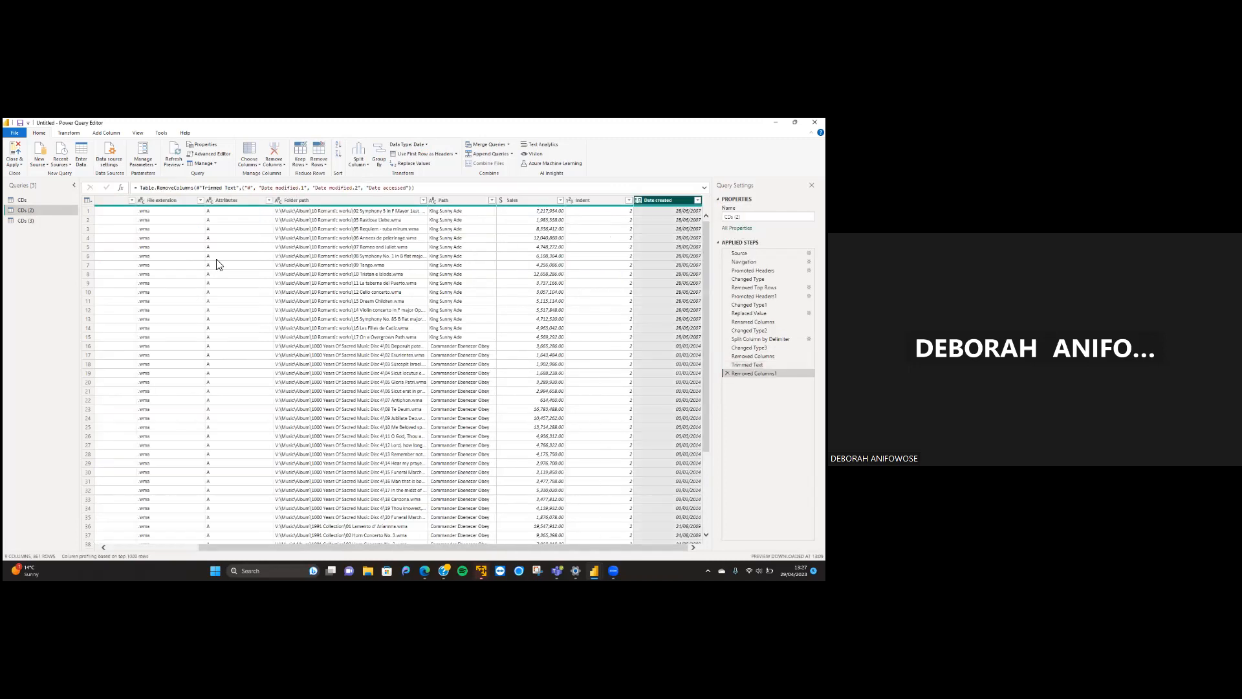
left_click(24, 221)
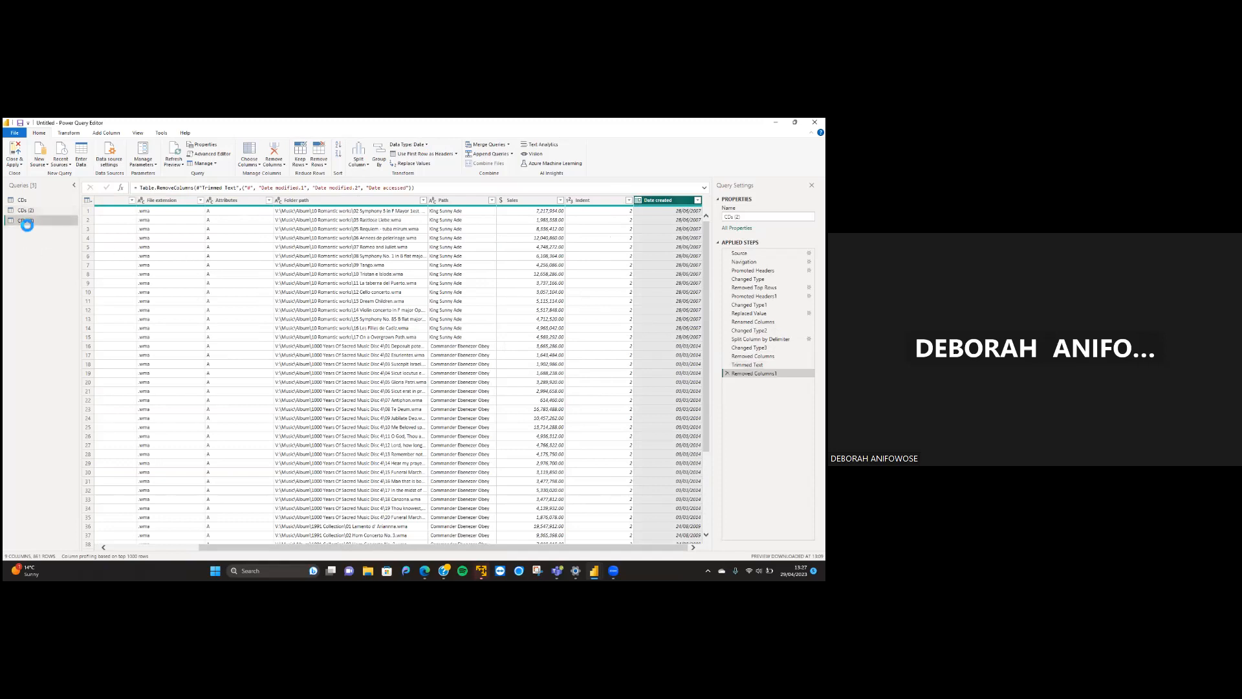
scroll(397, 375, "right", 3)
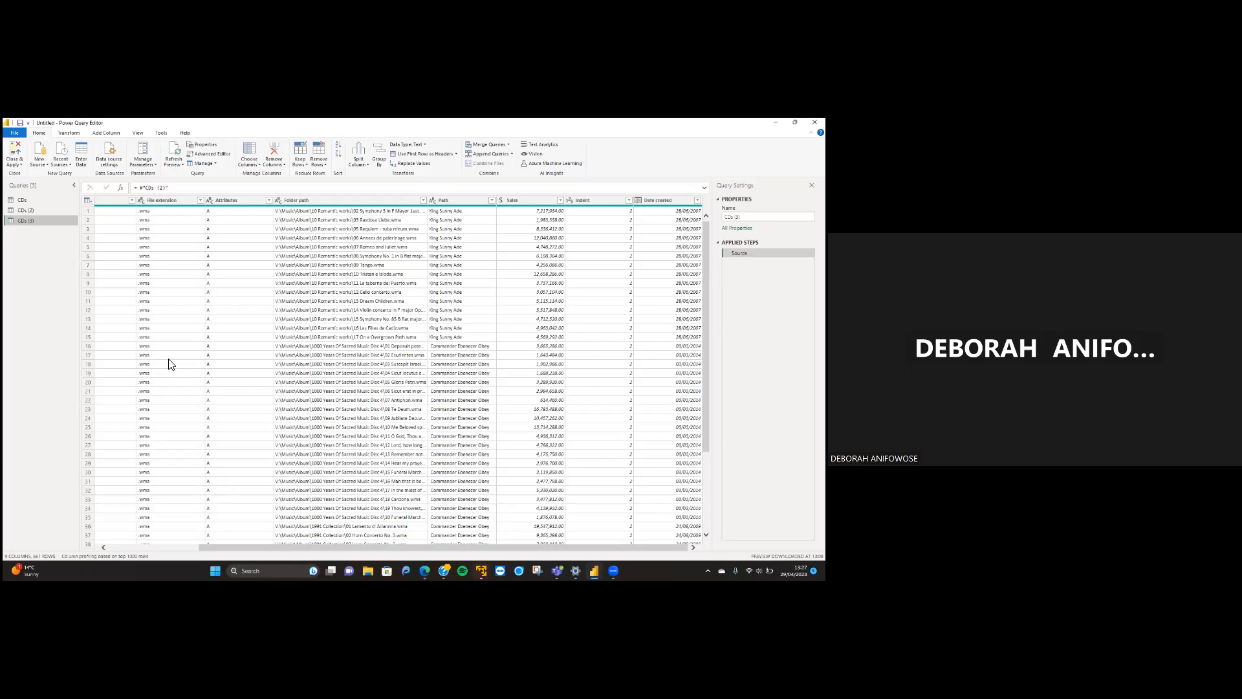
Delete the reference query CDs (3) and the last column removal step, Removed Columns1, from CDs (2)
right_click(25, 222)
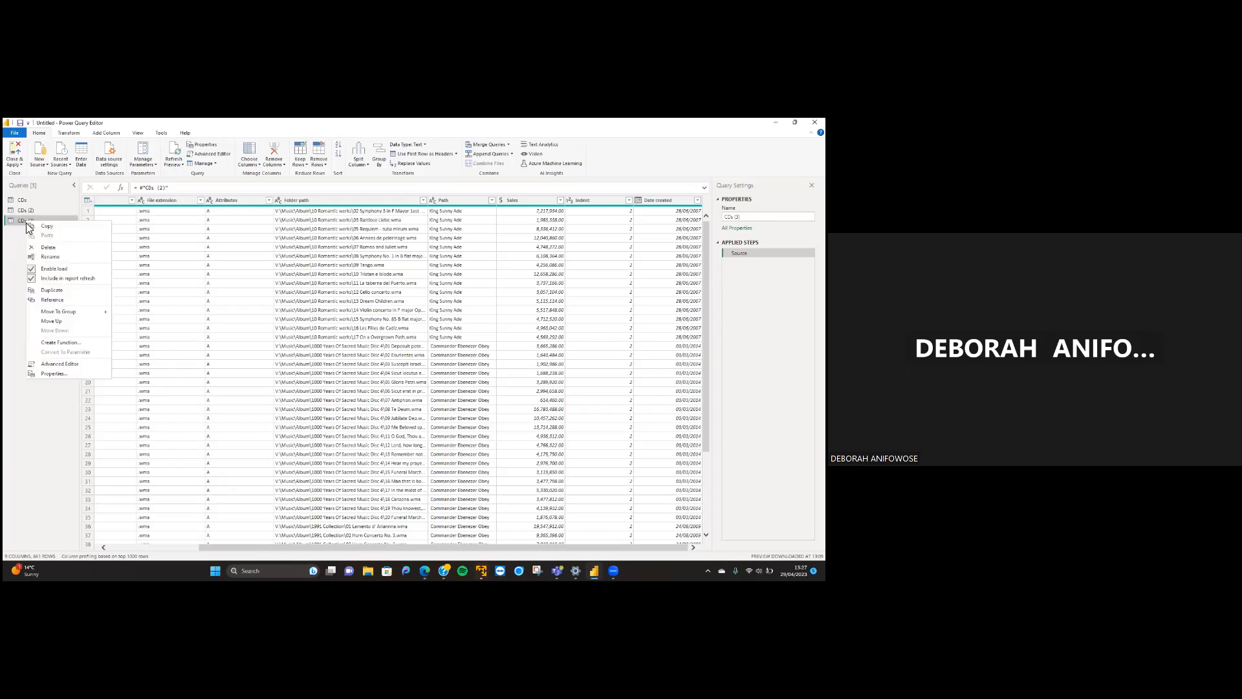
left_click(56, 251)
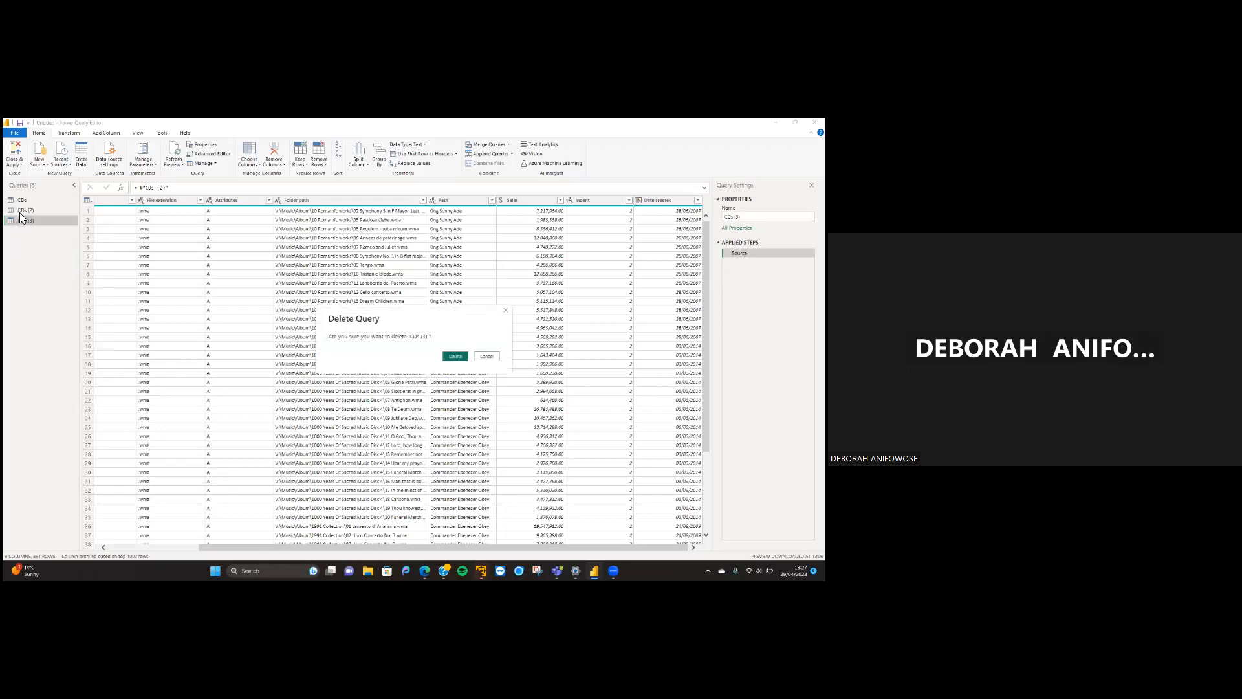
left_click(461, 358)
left_click(26, 210)
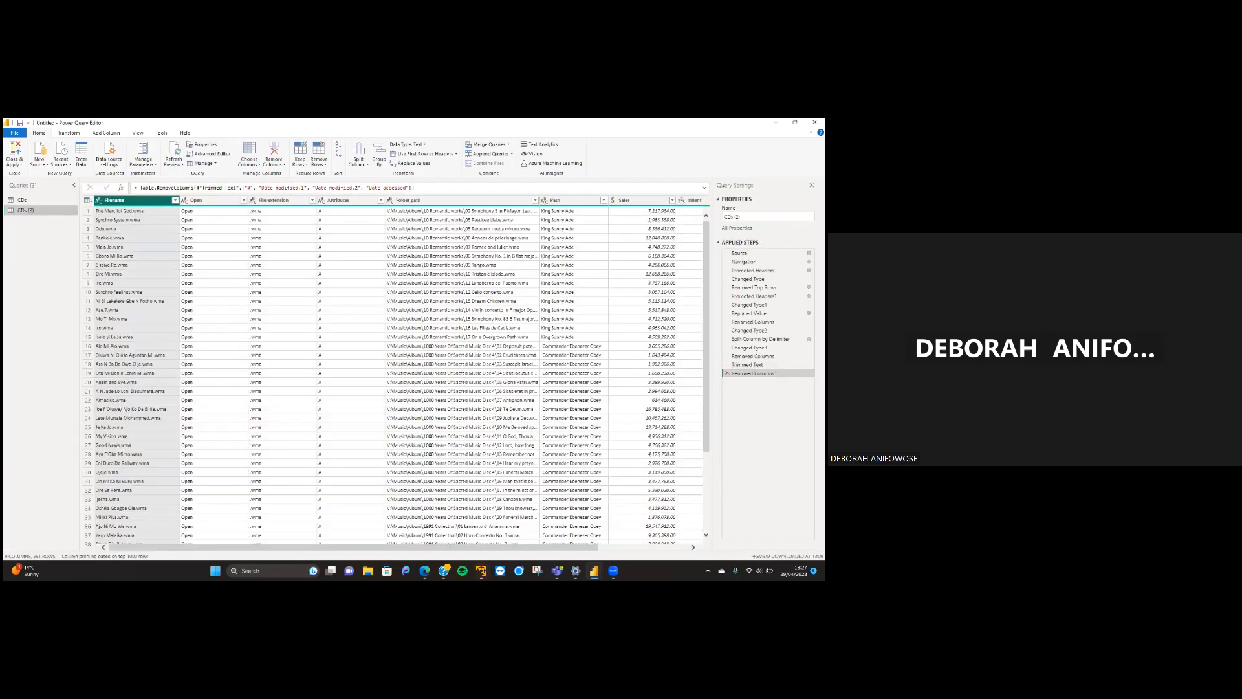
left_click(727, 373)
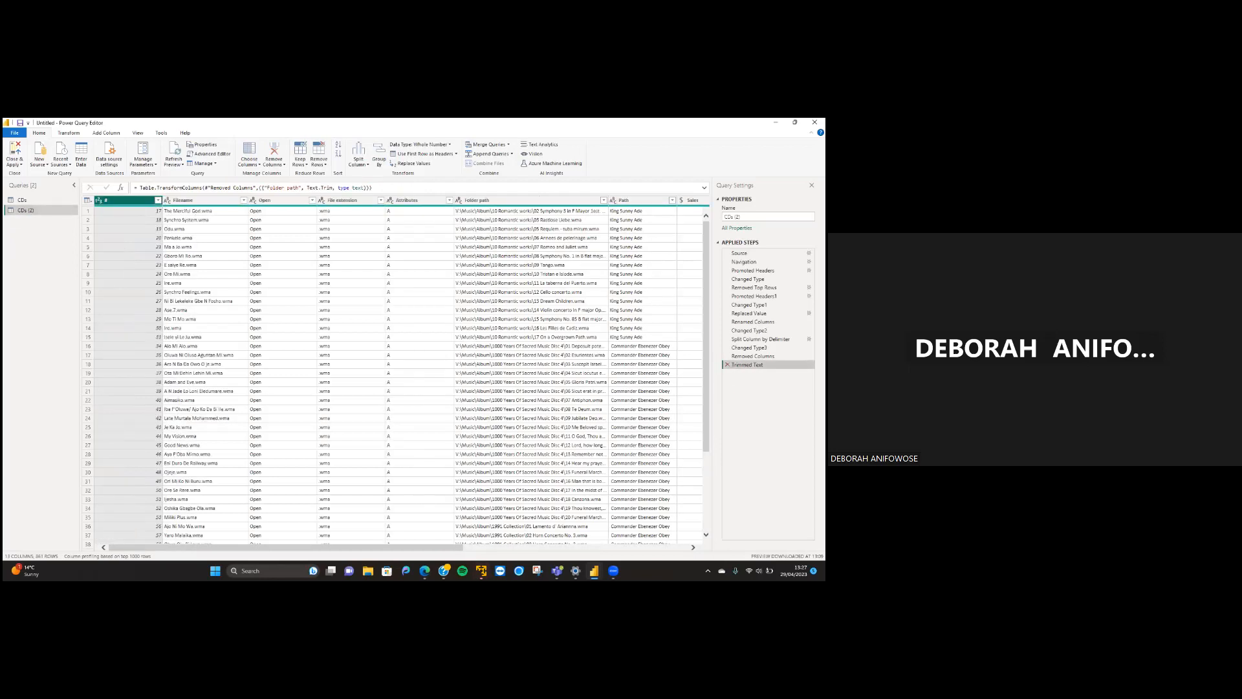
Examine all columns and rows of the CDs (2) table to decide which columns it needs
scroll(398, 376, "right", 5)
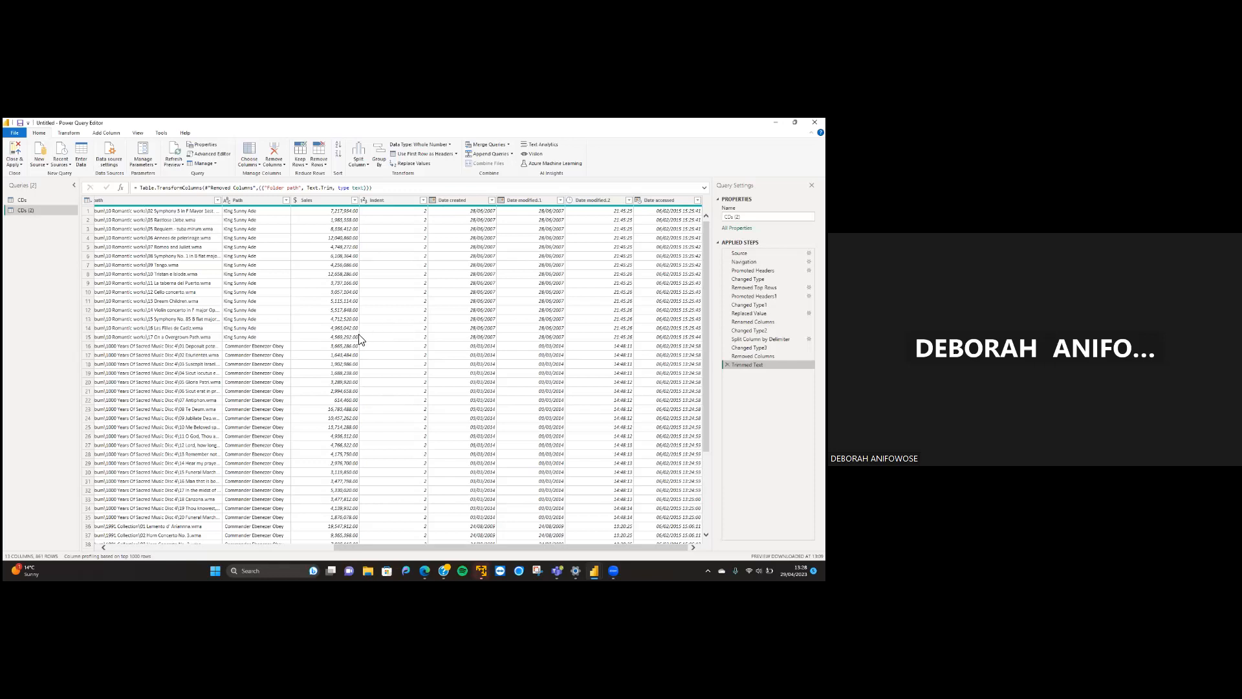
scroll(419, 320, "left", 10)
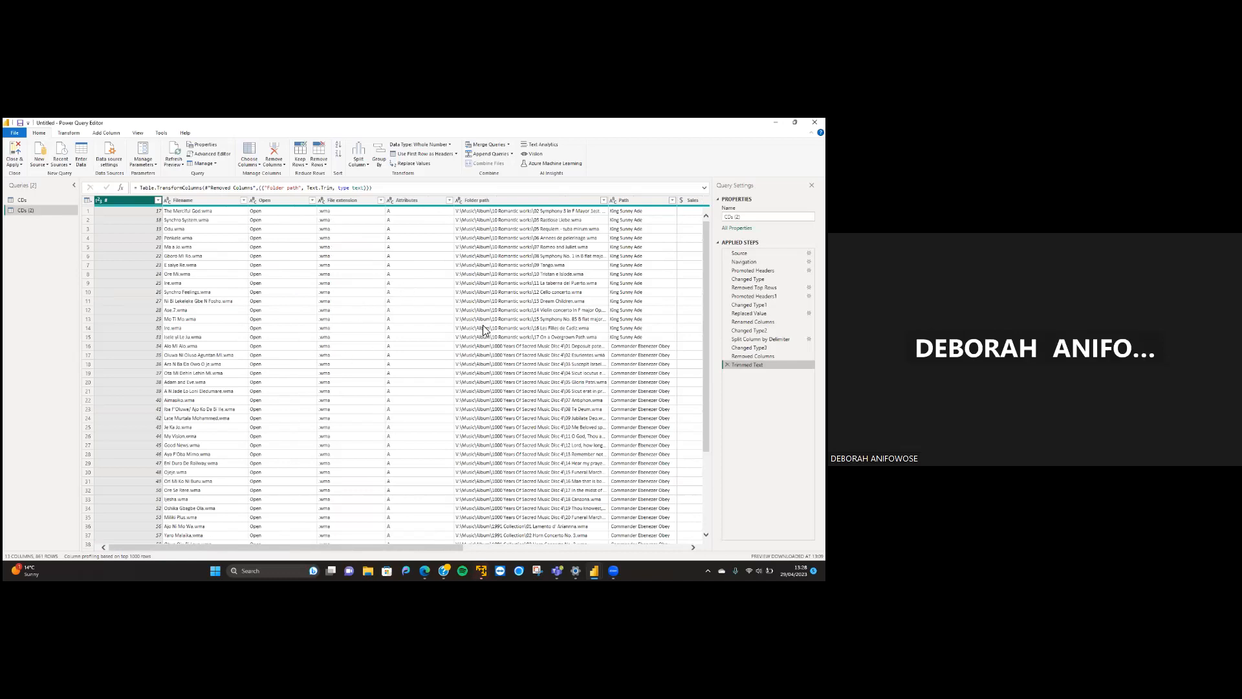
scroll(482, 330, "right", 3)
scroll(484, 330, "right", 4)
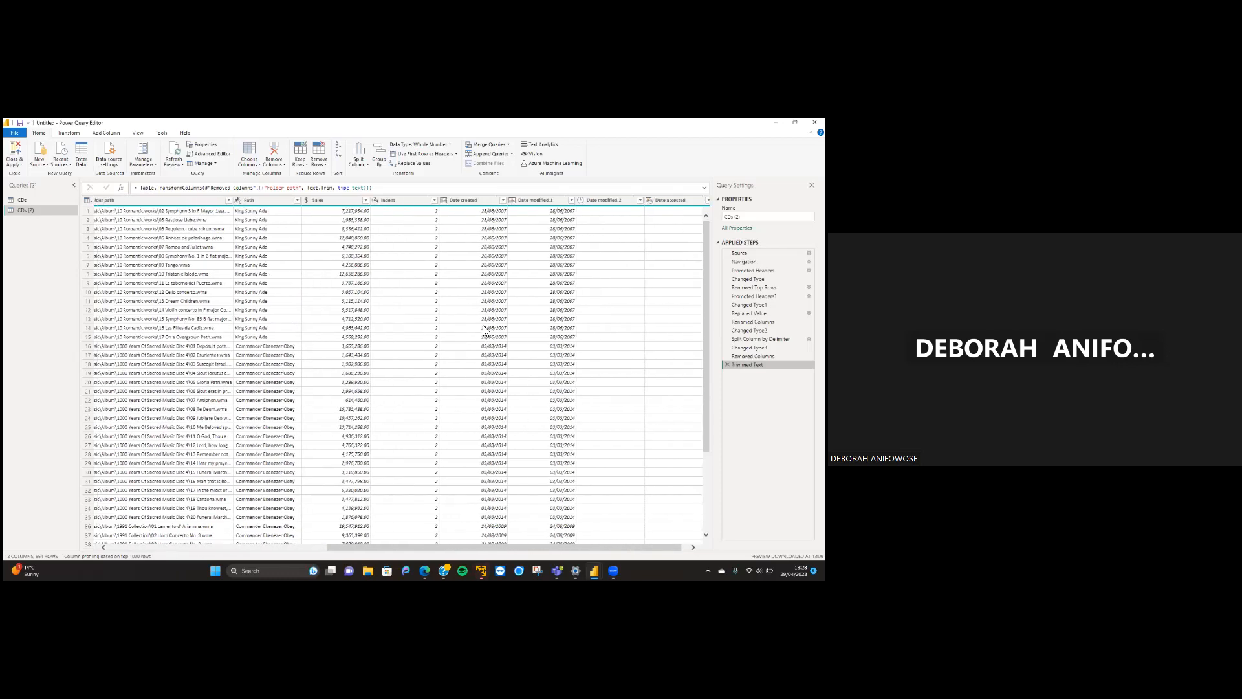
scroll(486, 330, "right", 1)
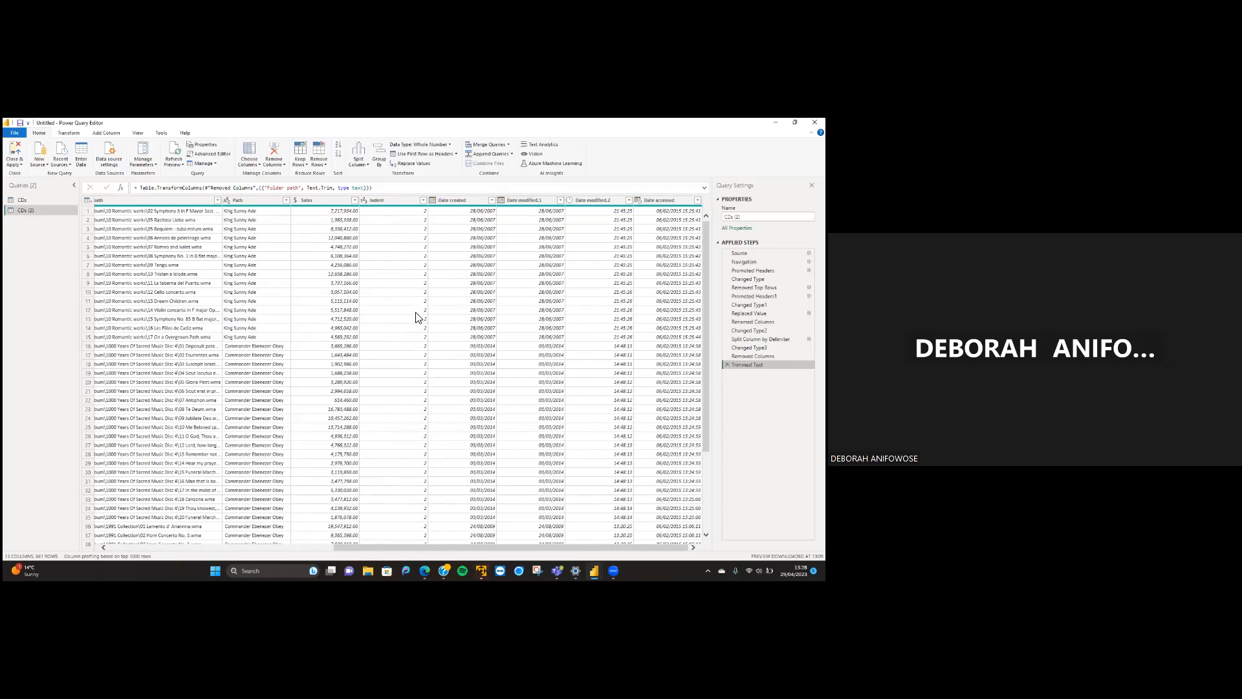
scroll(416, 326, "down", 5)
scroll(417, 325, "up", 5)
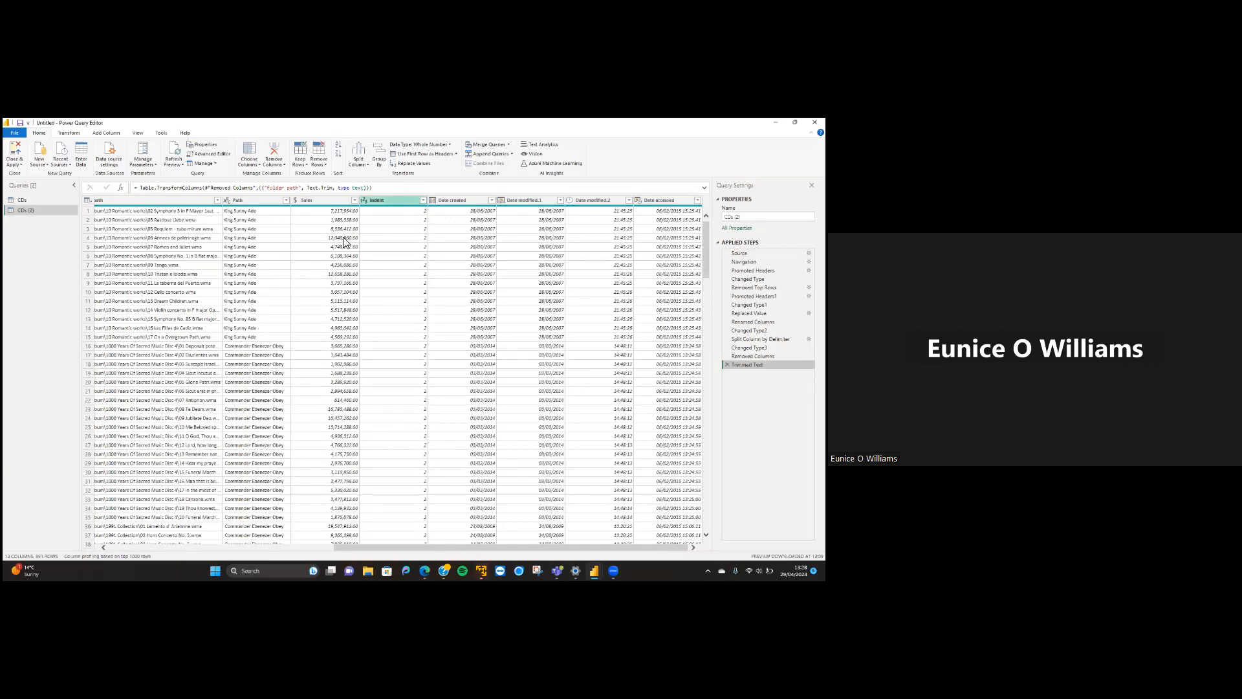
scroll(297, 286, "left", 3)
scroll(297, 290, "left", 3)
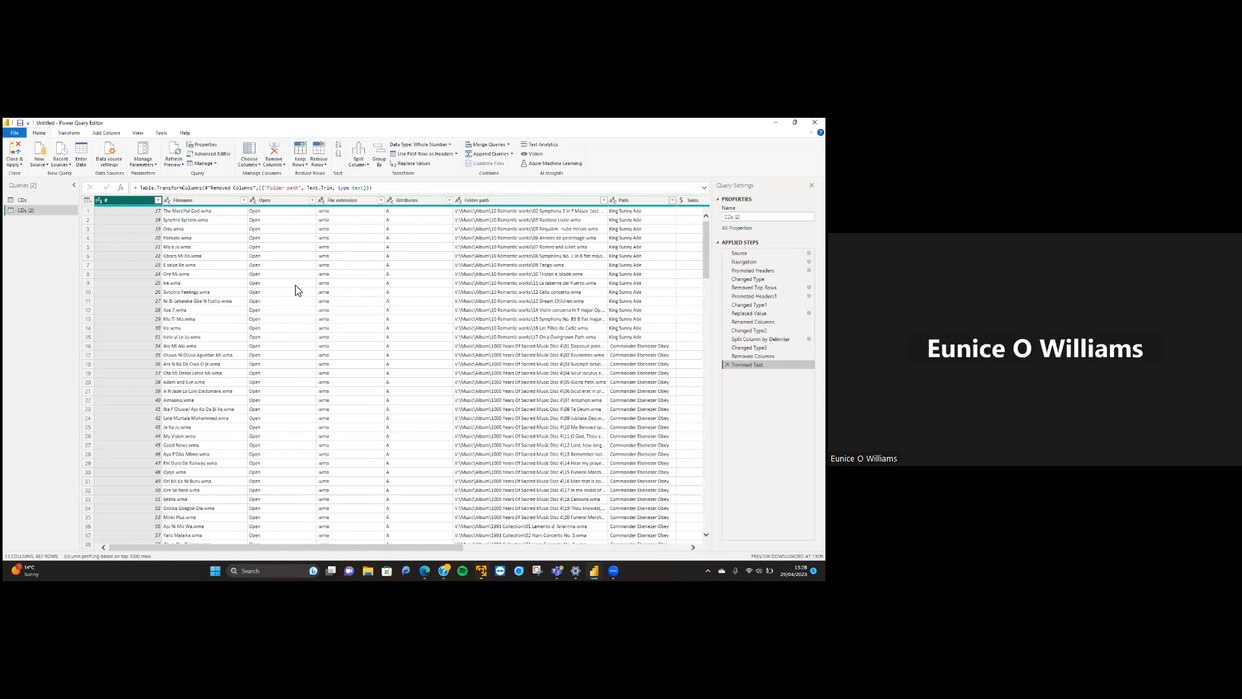
Select the Indent, Date created, Date modified.1, Date modified.2 and Date accessed columns together, and reduce the selection to Indent
scroll(295, 291, "right", 6)
left_click(394, 201)
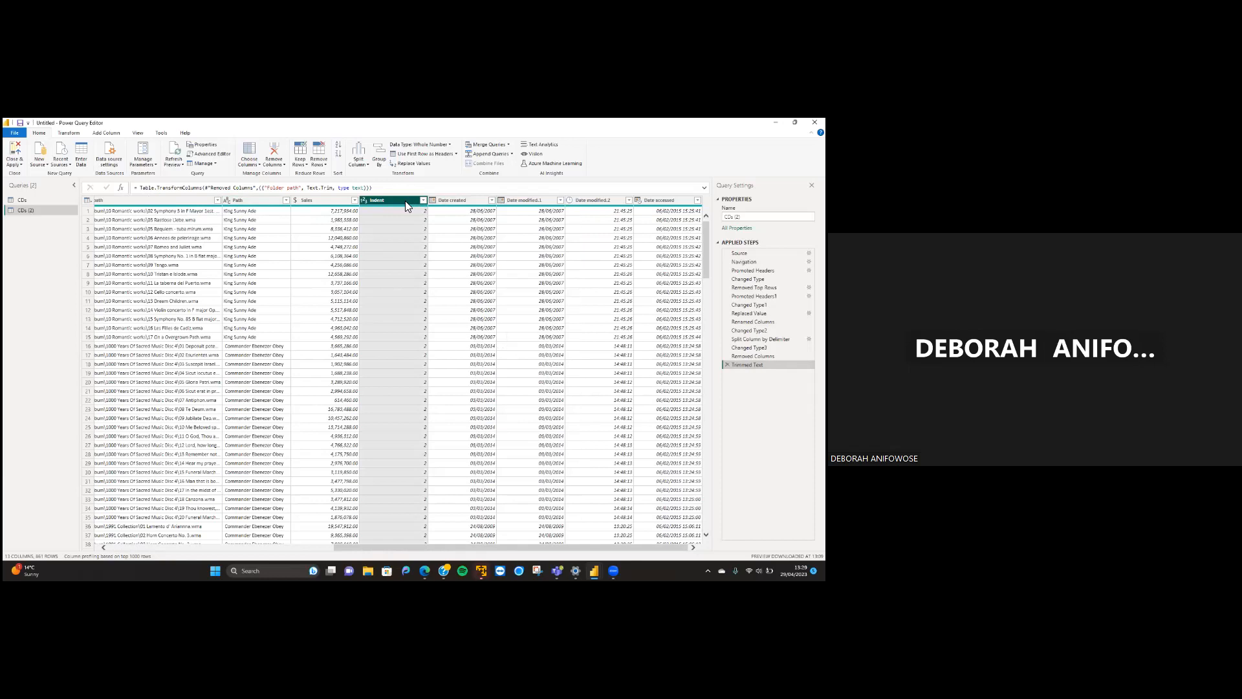
left_click(446, 201, "ctrl")
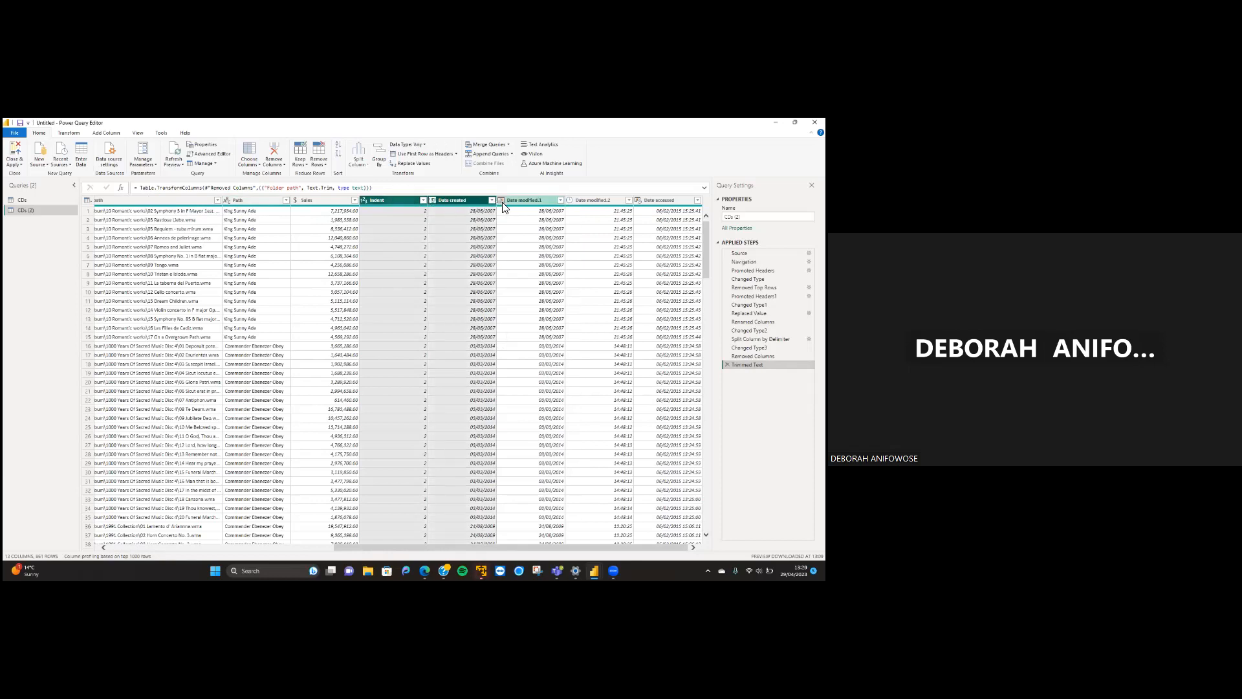
left_click(524, 200, "ctrl")
left_click(592, 200, "ctrl")
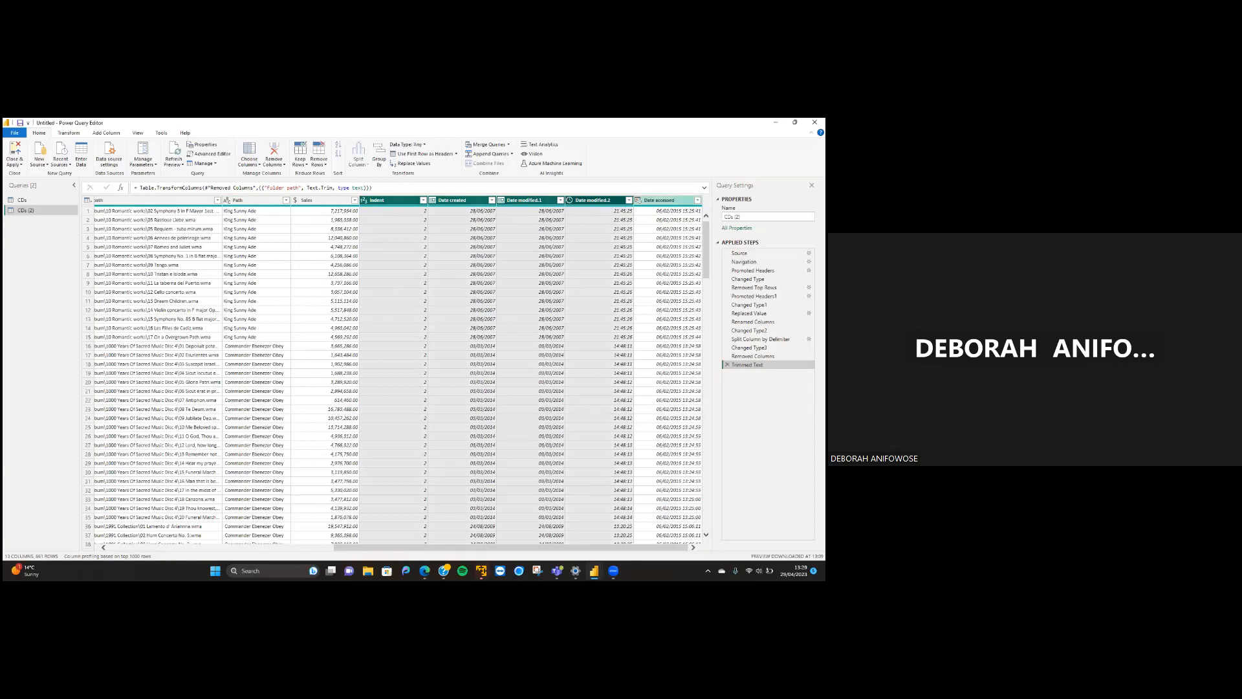
left_click(660, 201, "ctrl")
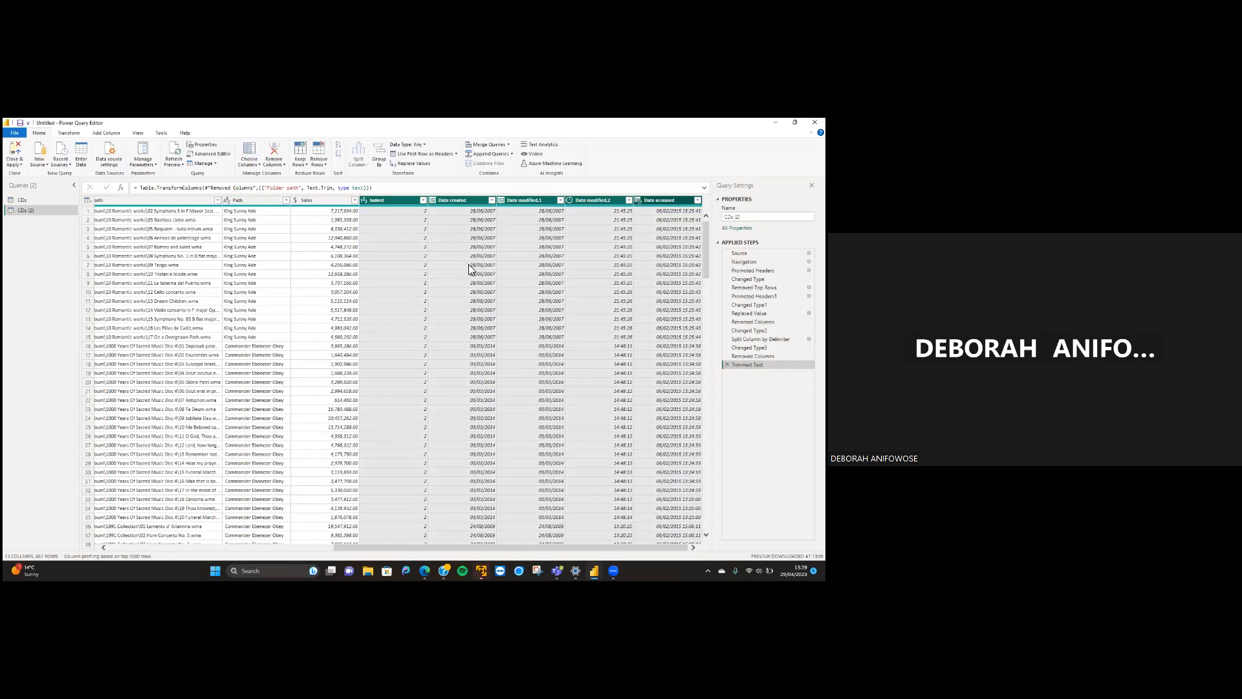
left_click(380, 201)
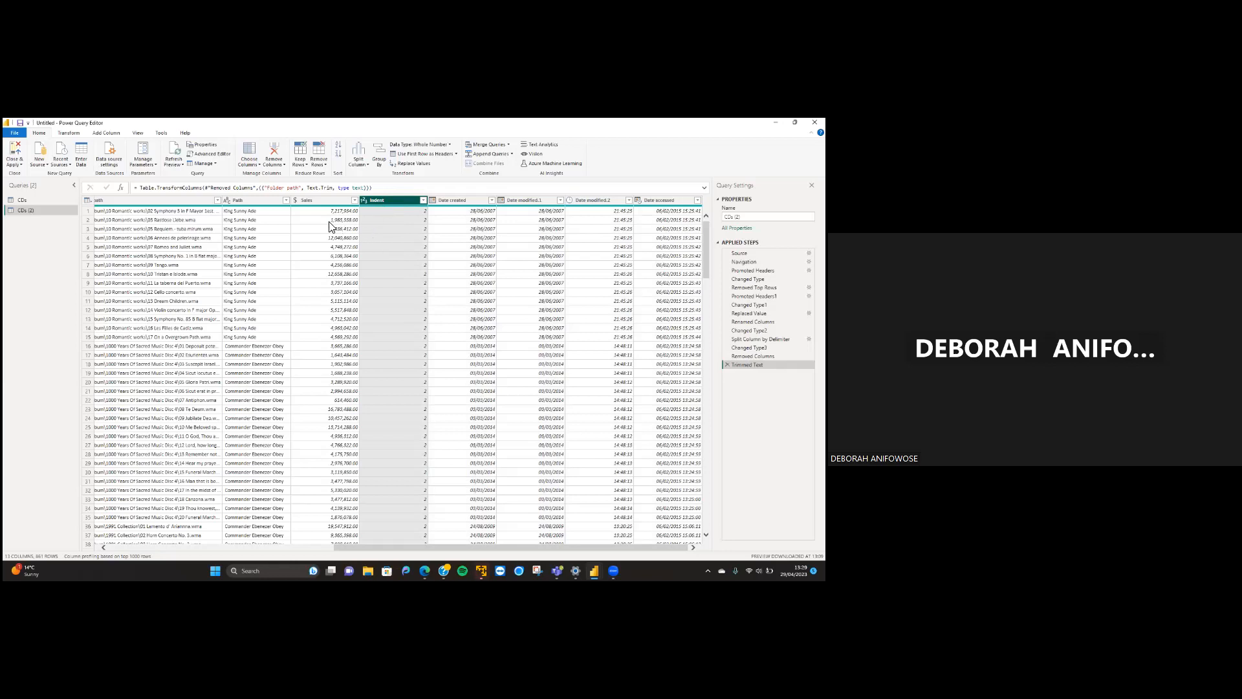
Add the four date columns to the Indent selection again, and deselect all five columns one by one
mouse_move(378, 200)
left_mouse_down()
mouse_move(456, 213)
mouse_move(383, 216)
left_mouse_up()
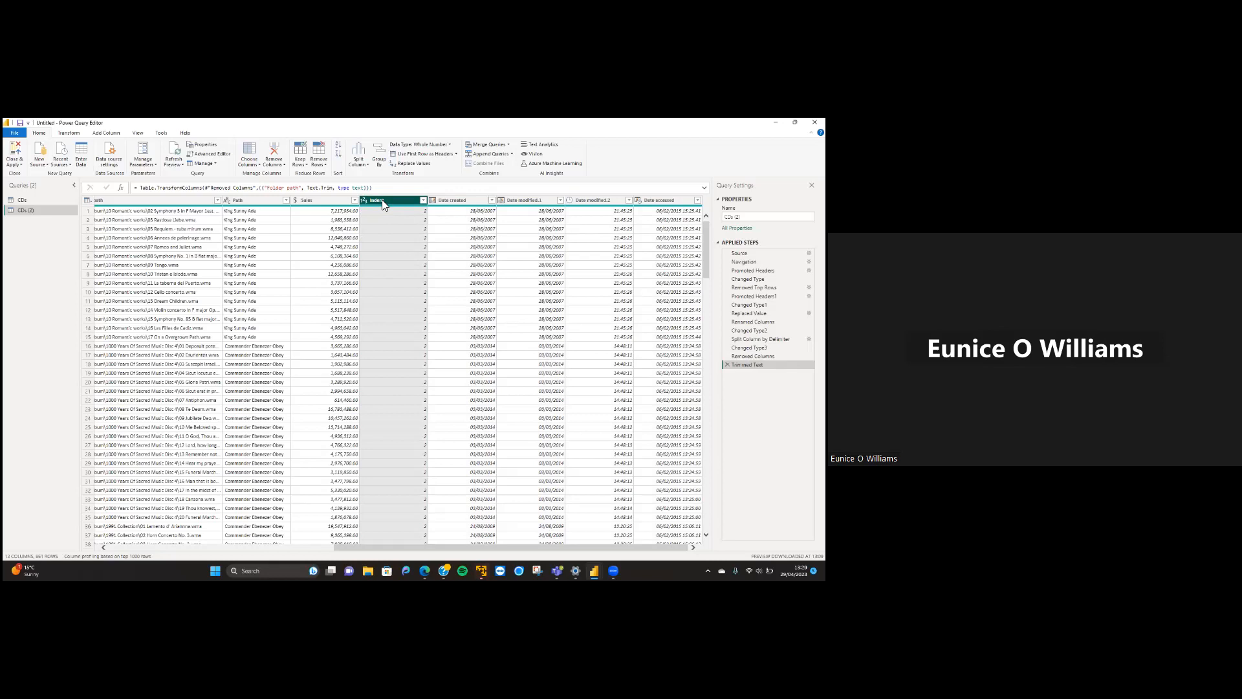
left_click(453, 200, "ctrl")
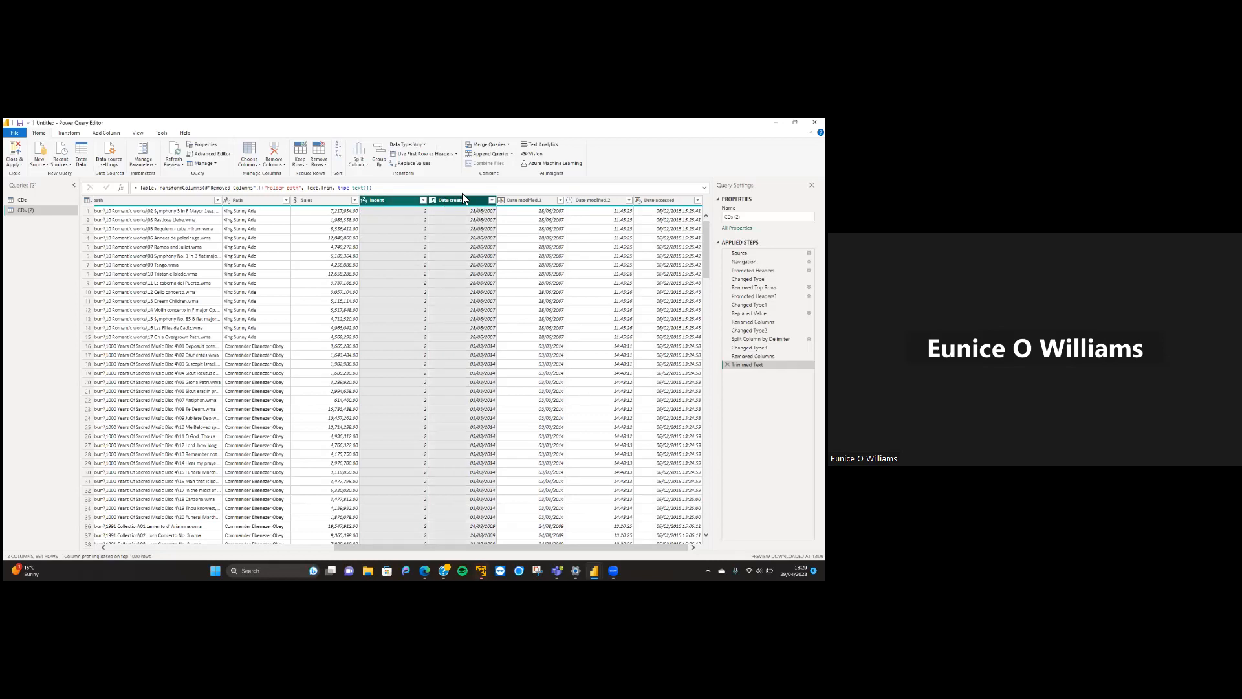
left_click(517, 202, "ctrl")
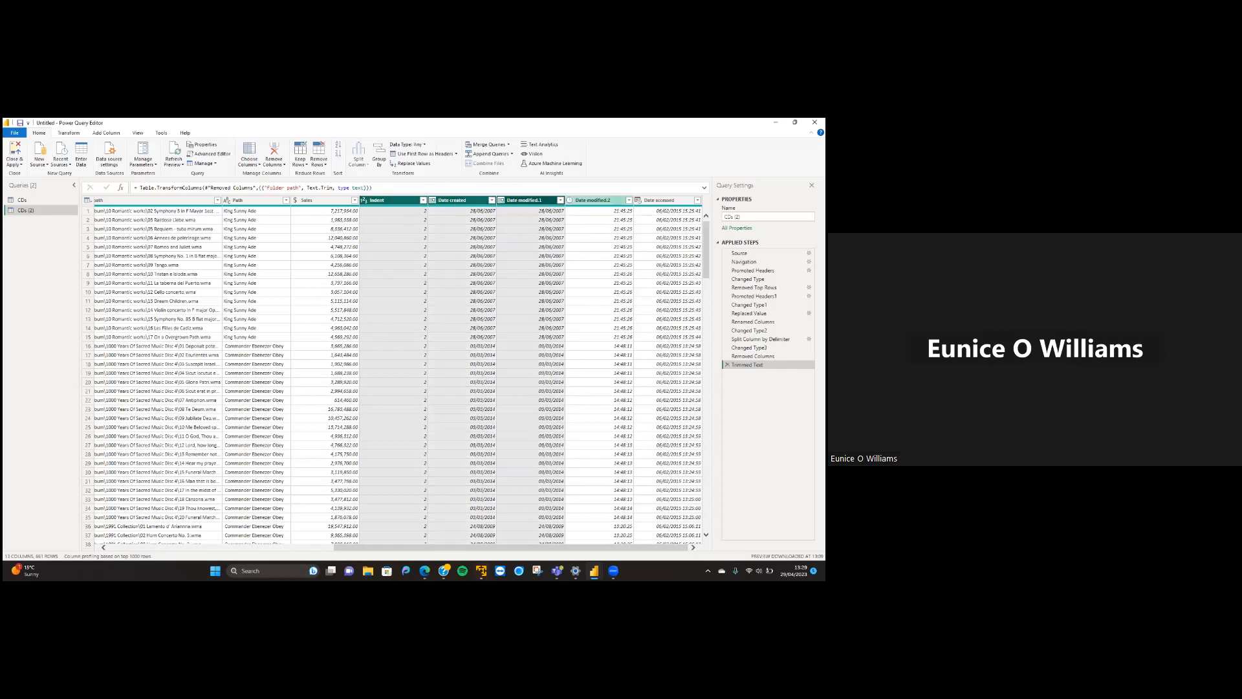
left_click(592, 201, "ctrl")
left_click(660, 200, "ctrl")
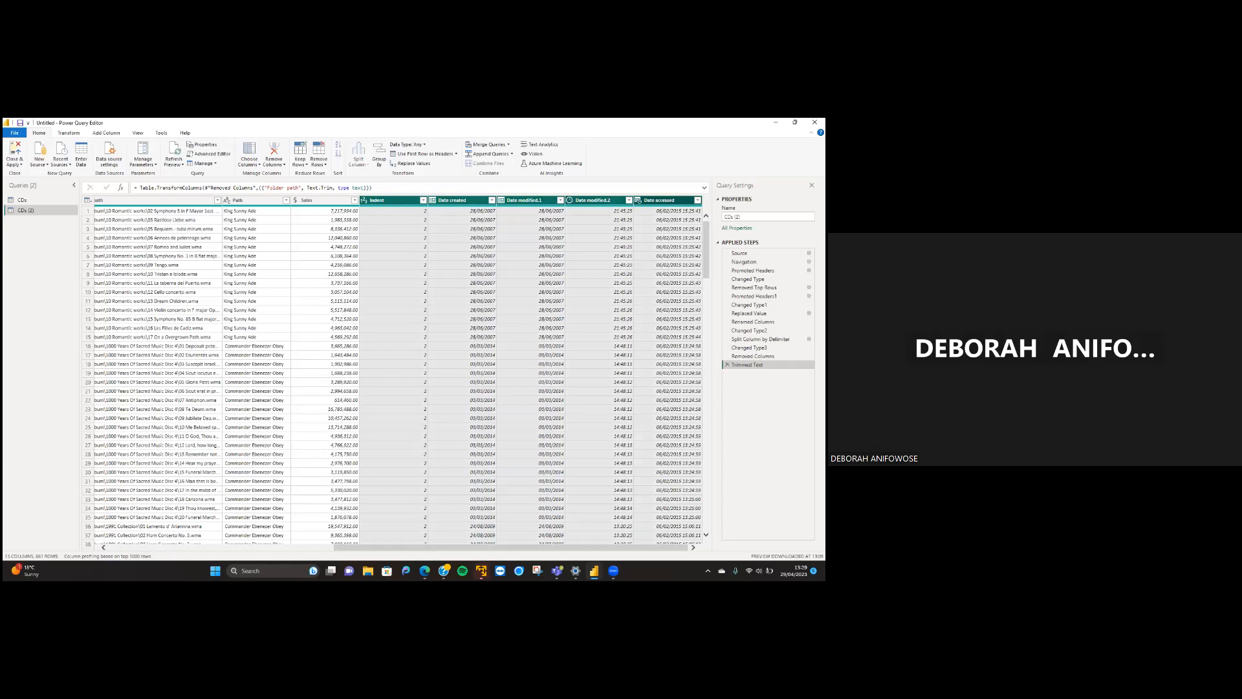
left_click(660, 200, "ctrl")
left_click(592, 200, "ctrl")
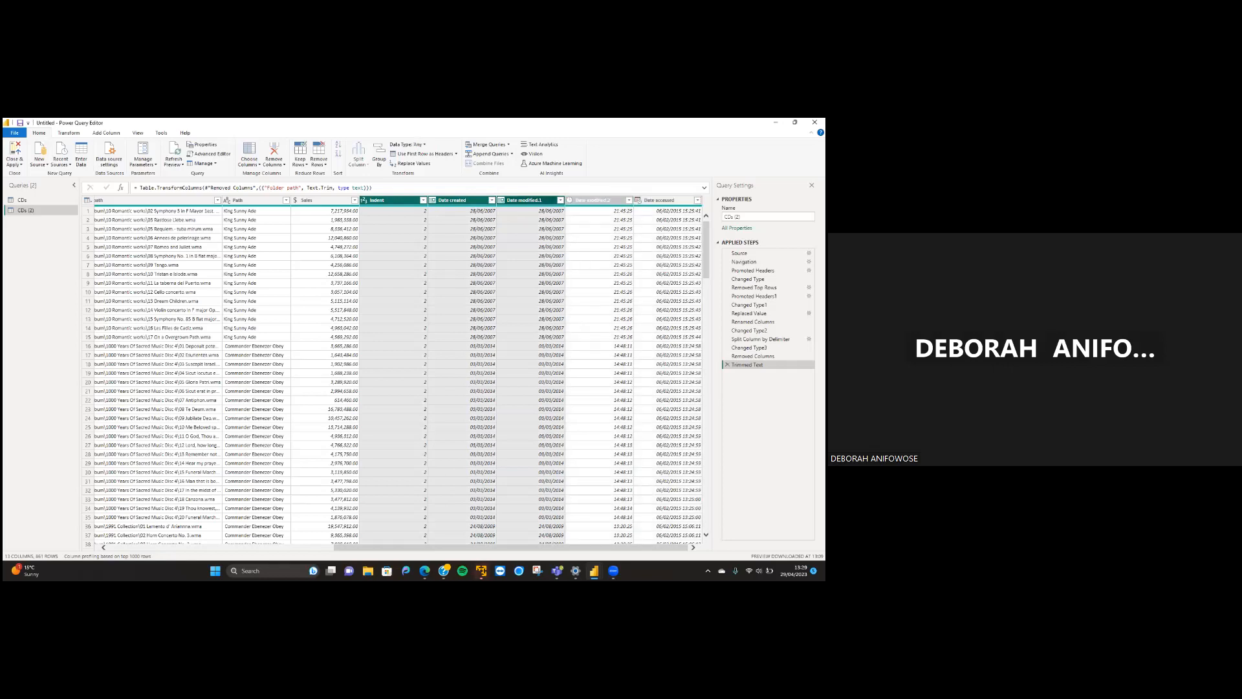
left_click(526, 200, "ctrl")
left_click(460, 200, "ctrl")
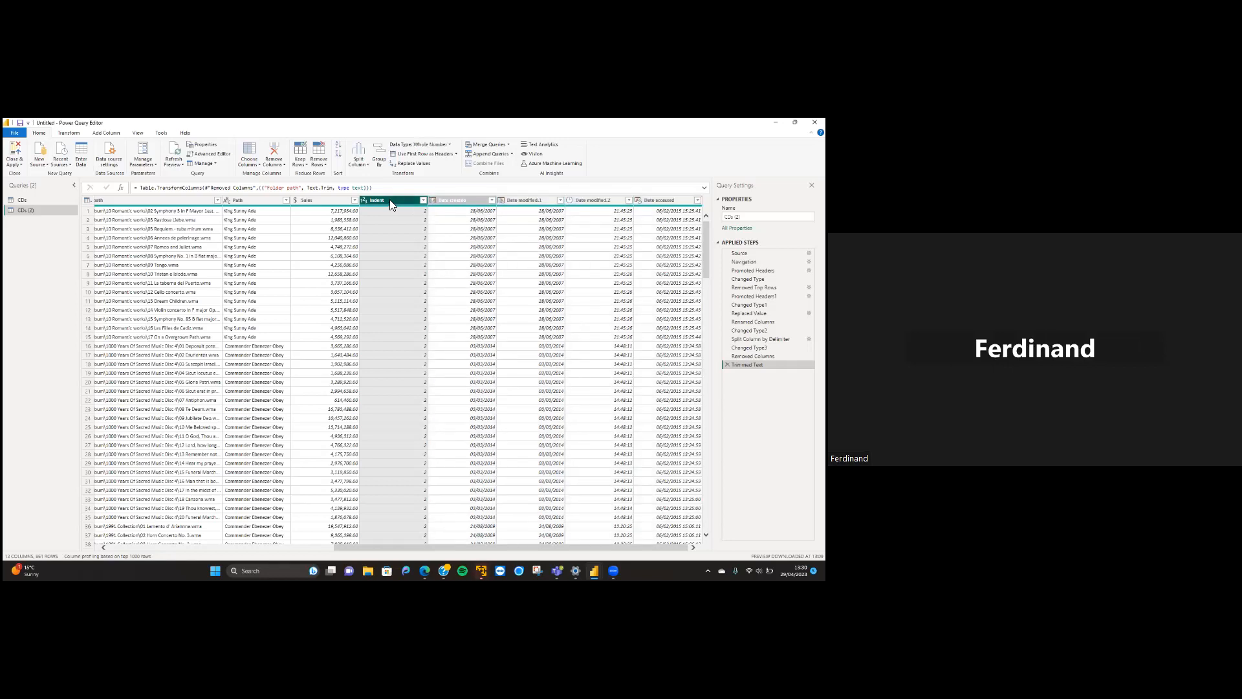
left_click(389, 199, "ctrl")
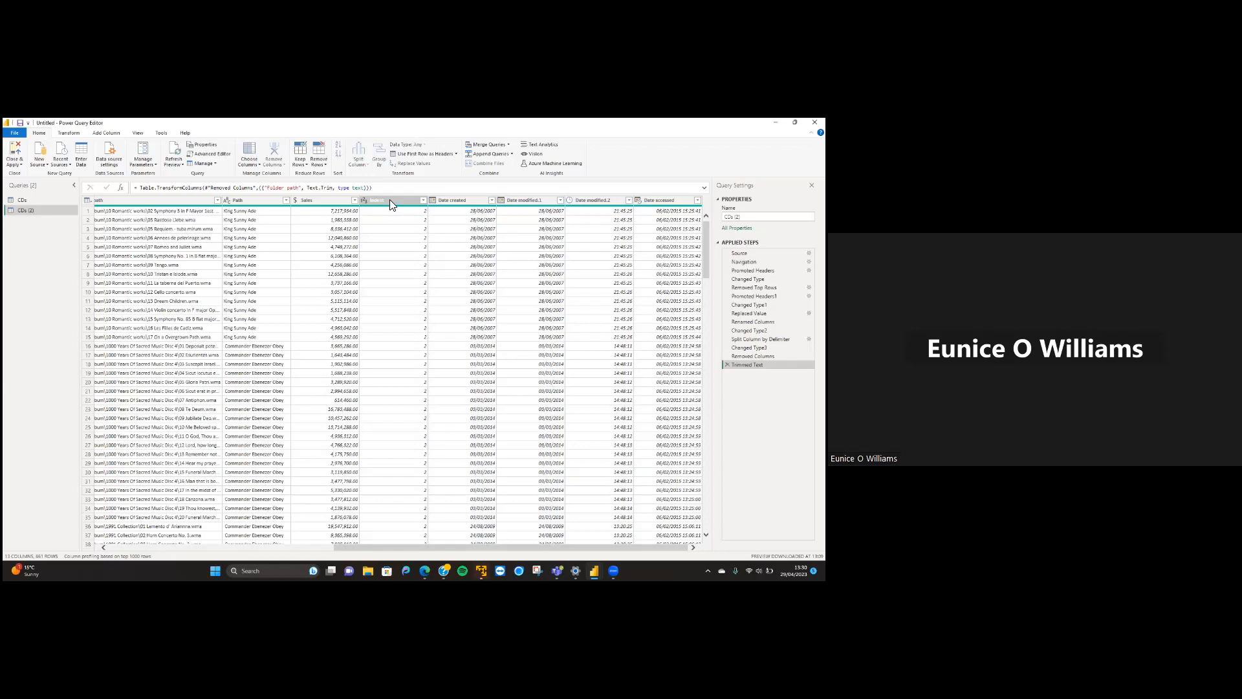
Select all columns, narrow the selection to Indent, and examine the commands for removing selected or other columns
key("ctrl+a")
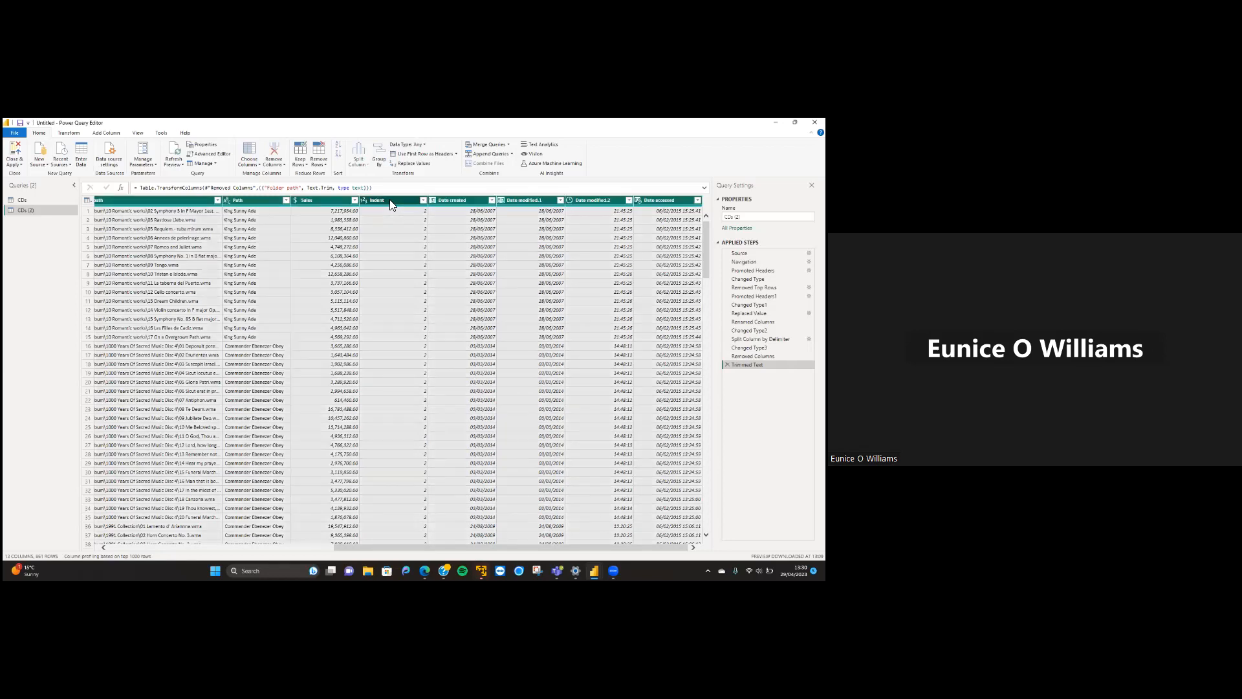
left_click(389, 202)
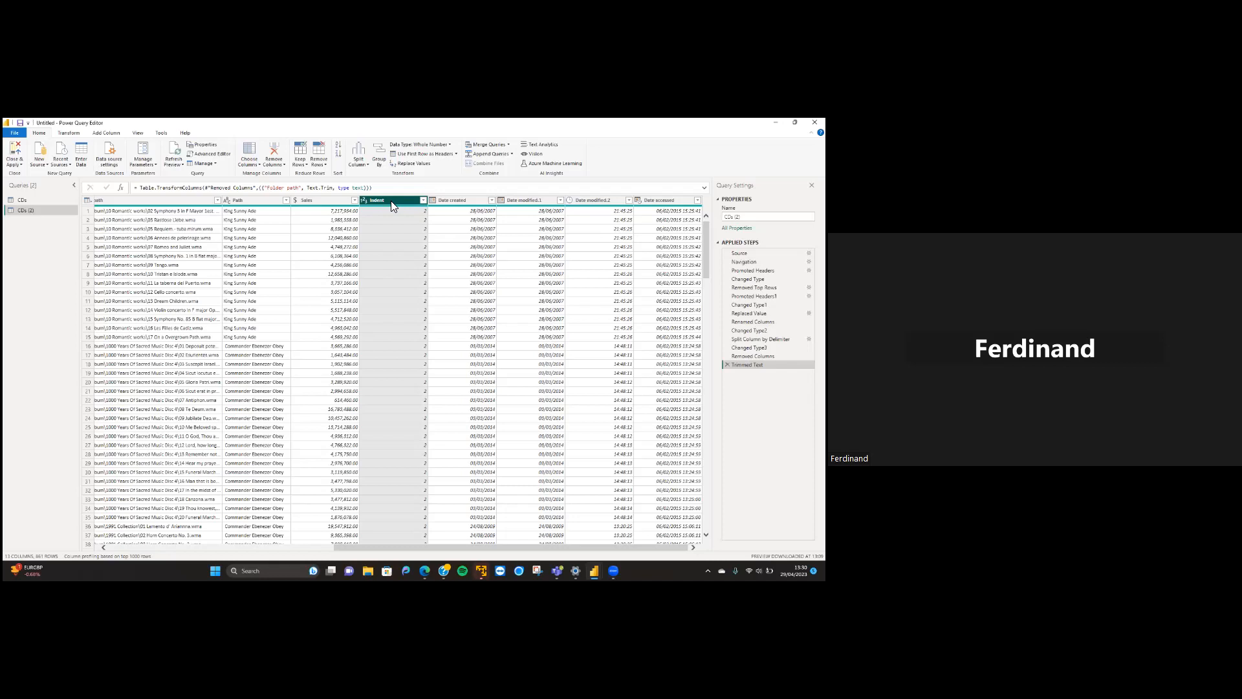
right_click(391, 202)
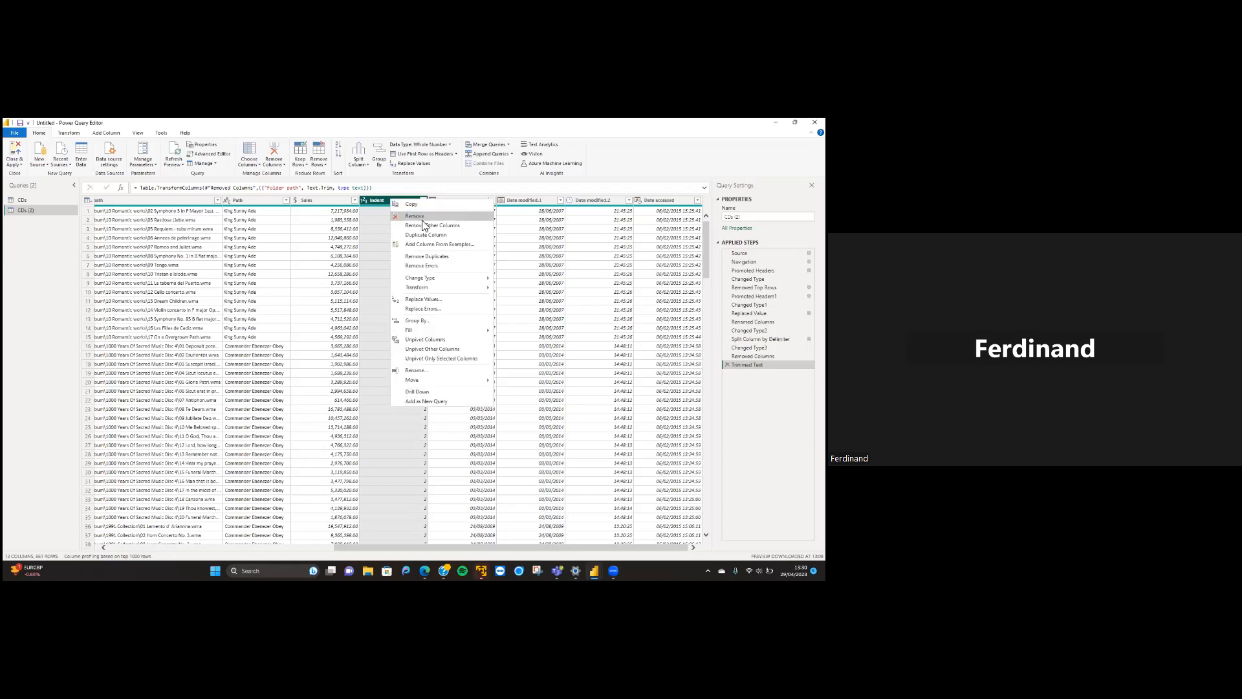
left_click(285, 166)
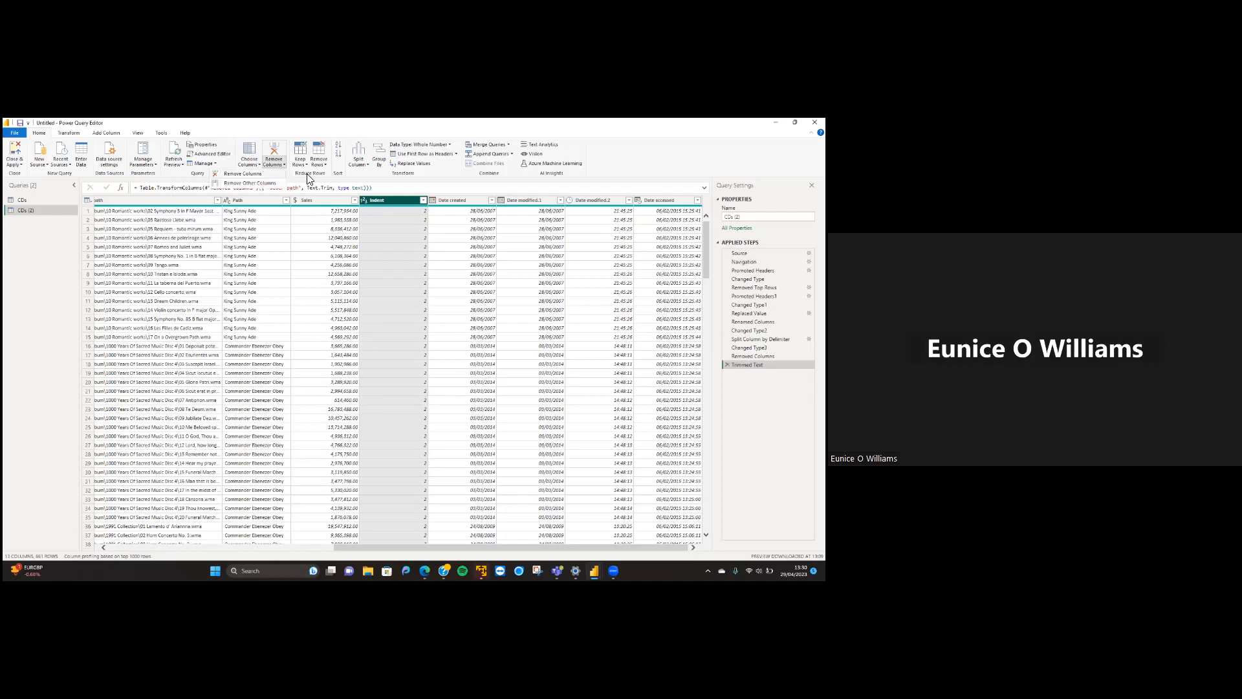
left_click(406, 193)
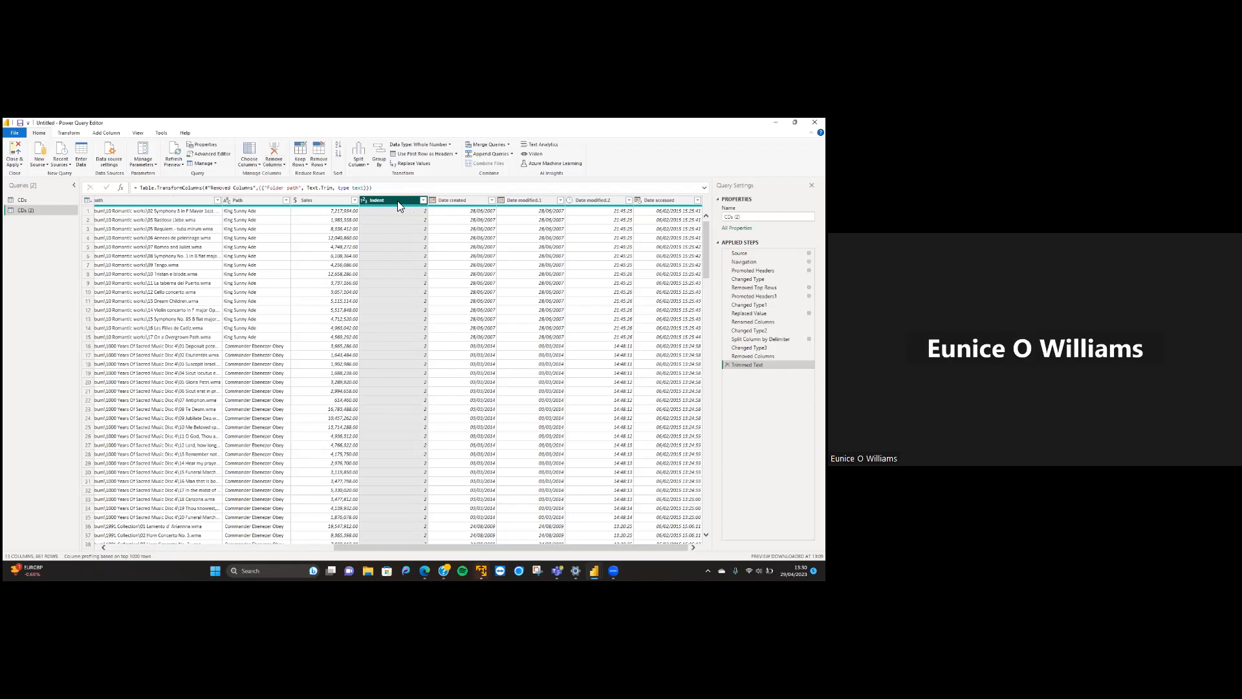
left_click(284, 167)
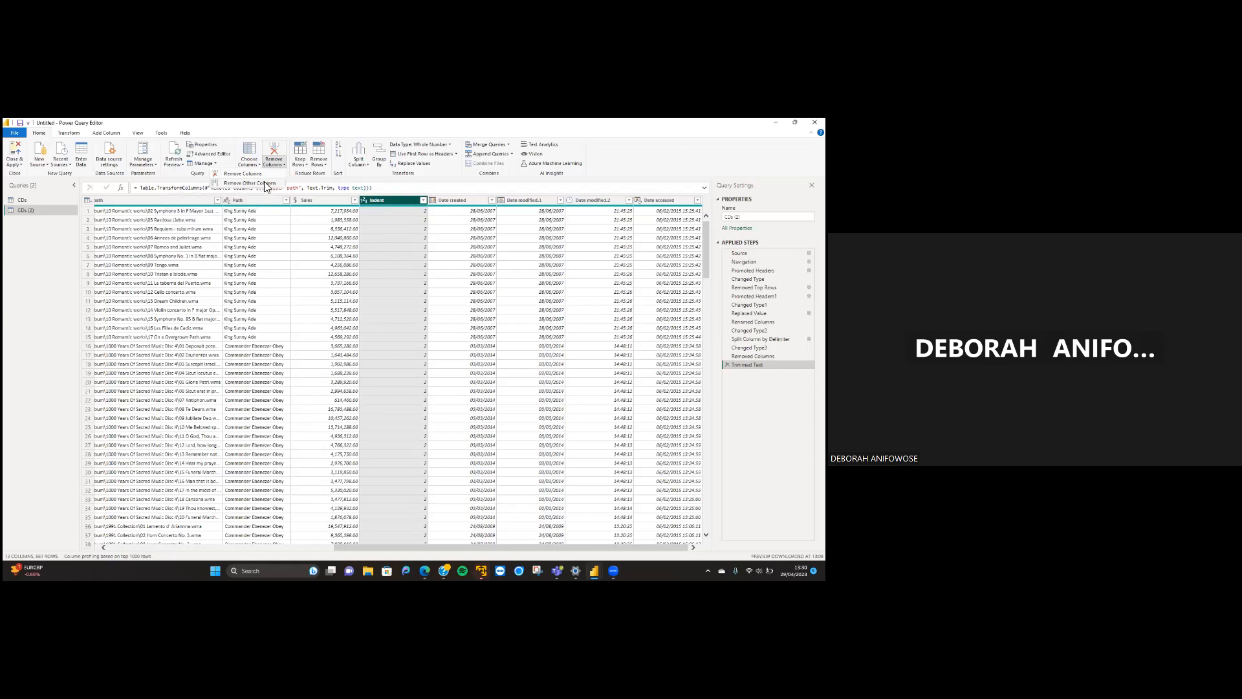
left_click(463, 226)
left_click(505, 274)
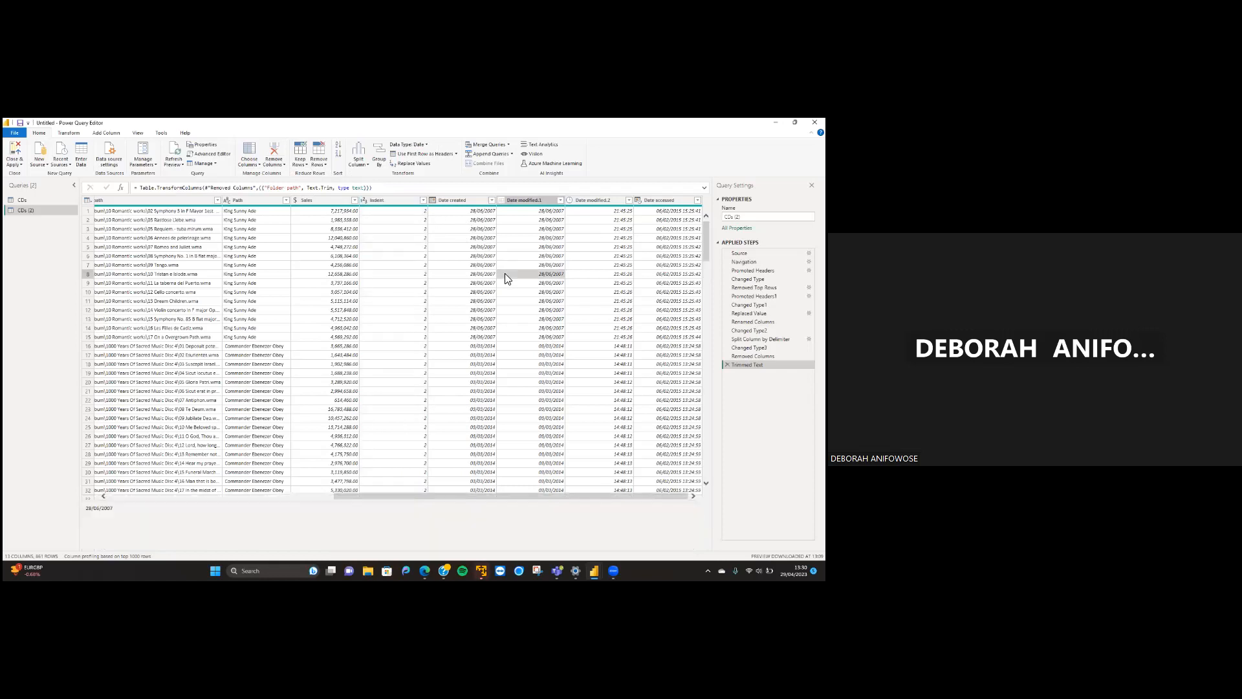
left_click(395, 201)
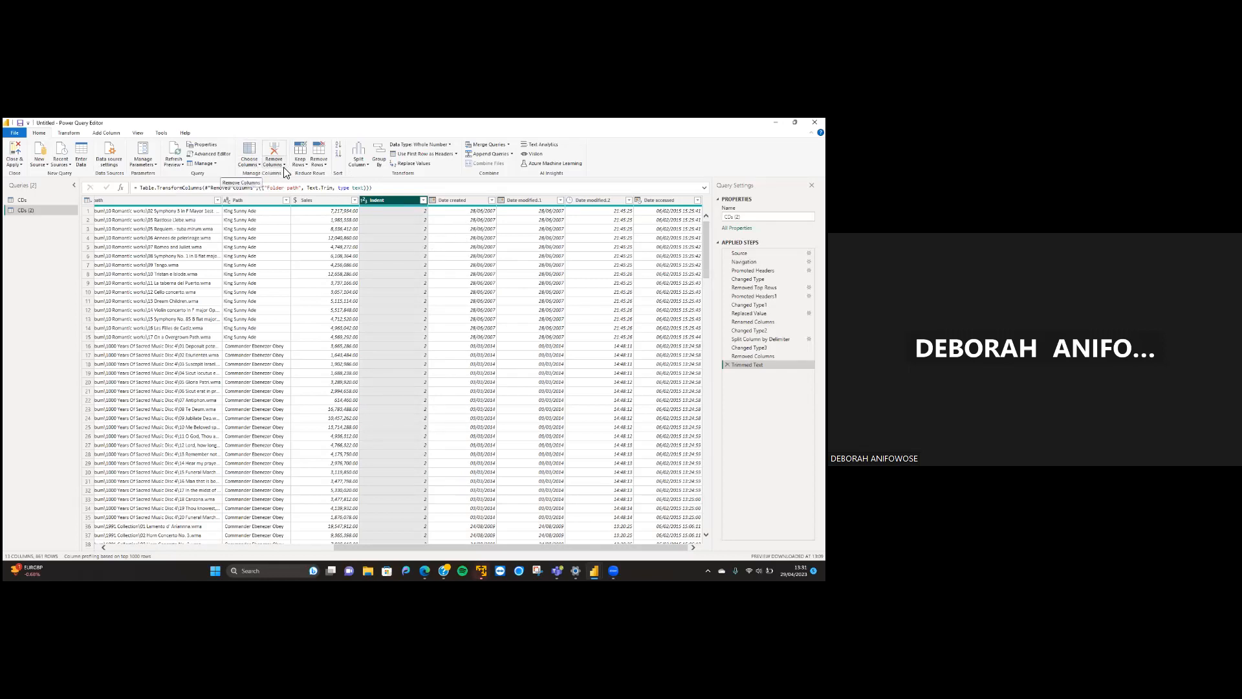
left_click(419, 256)
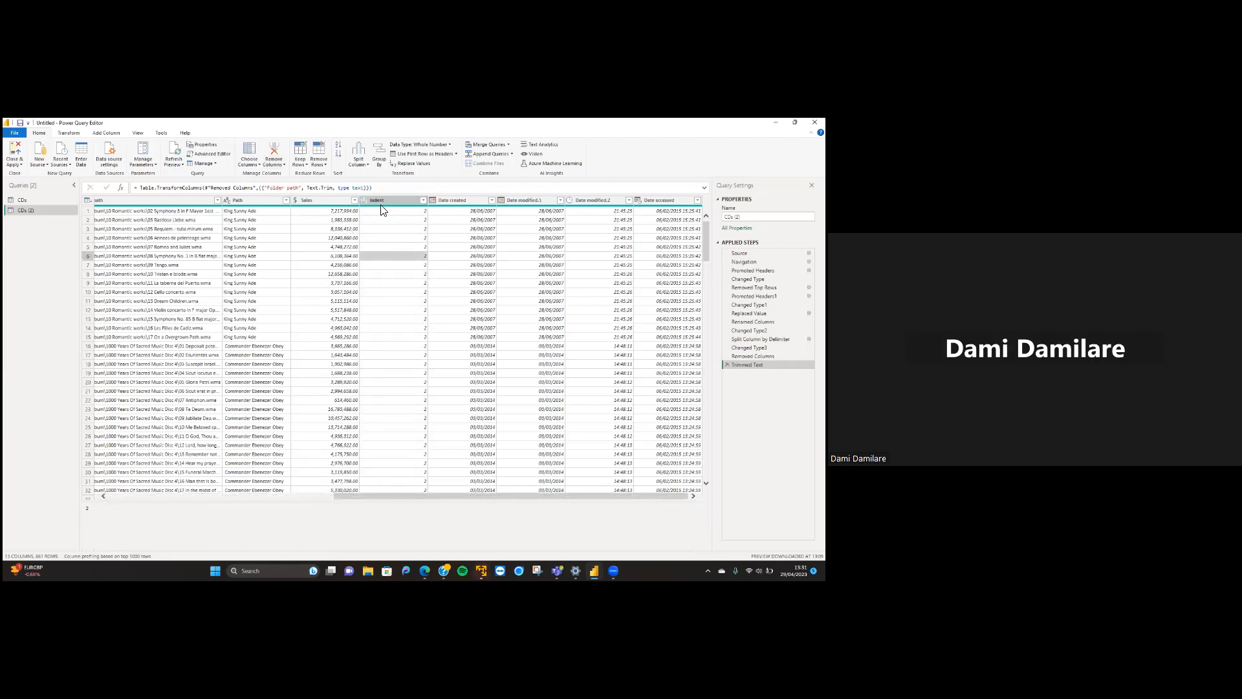
Remove all columns except Path from CDs (2) and compare the table with the original CDs query
left_click(247, 201)
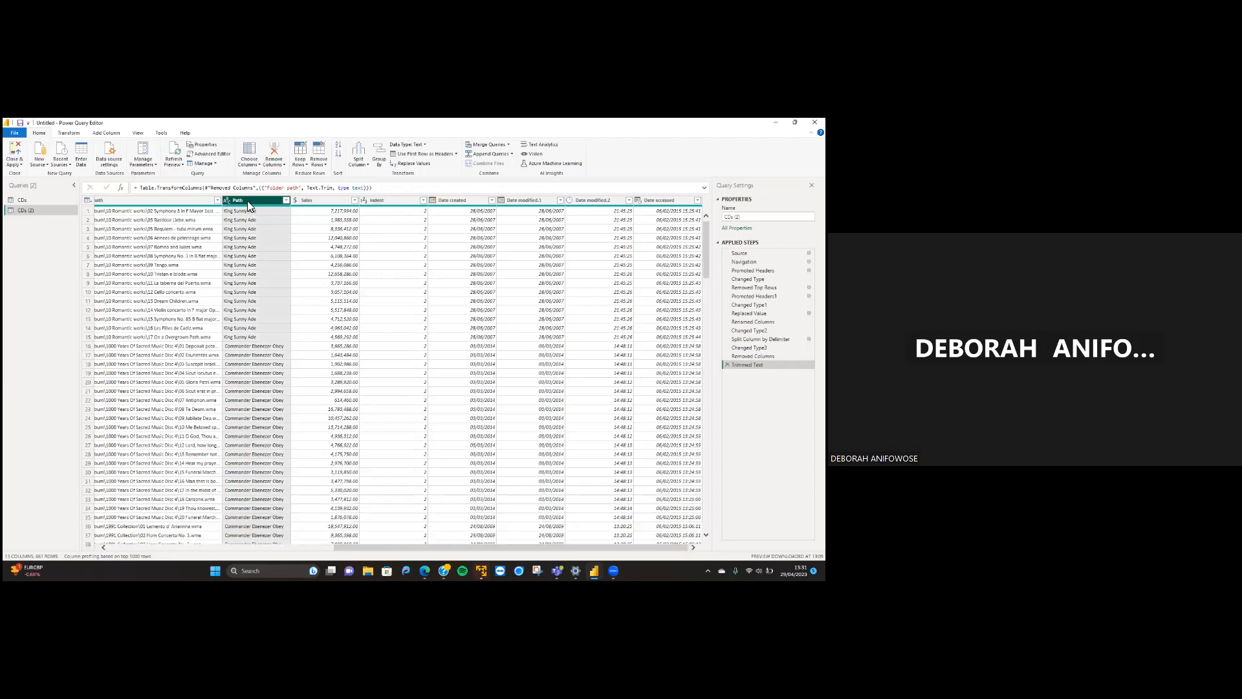
right_click(247, 202)
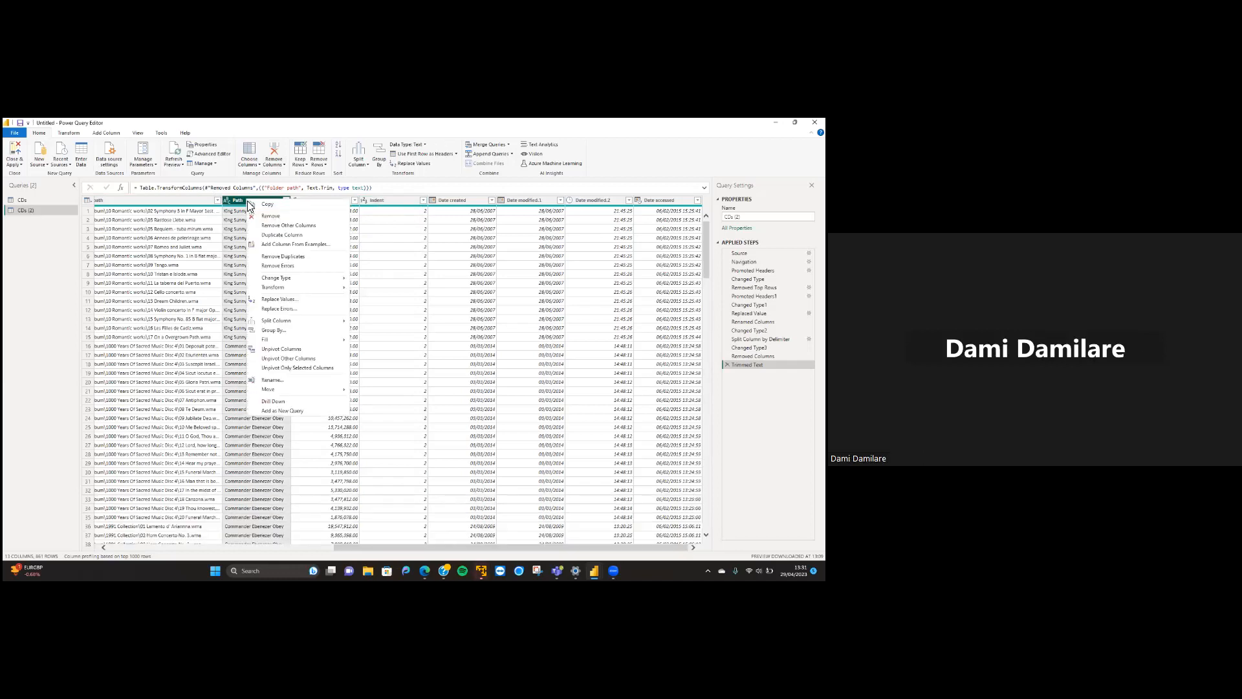
left_click(276, 229)
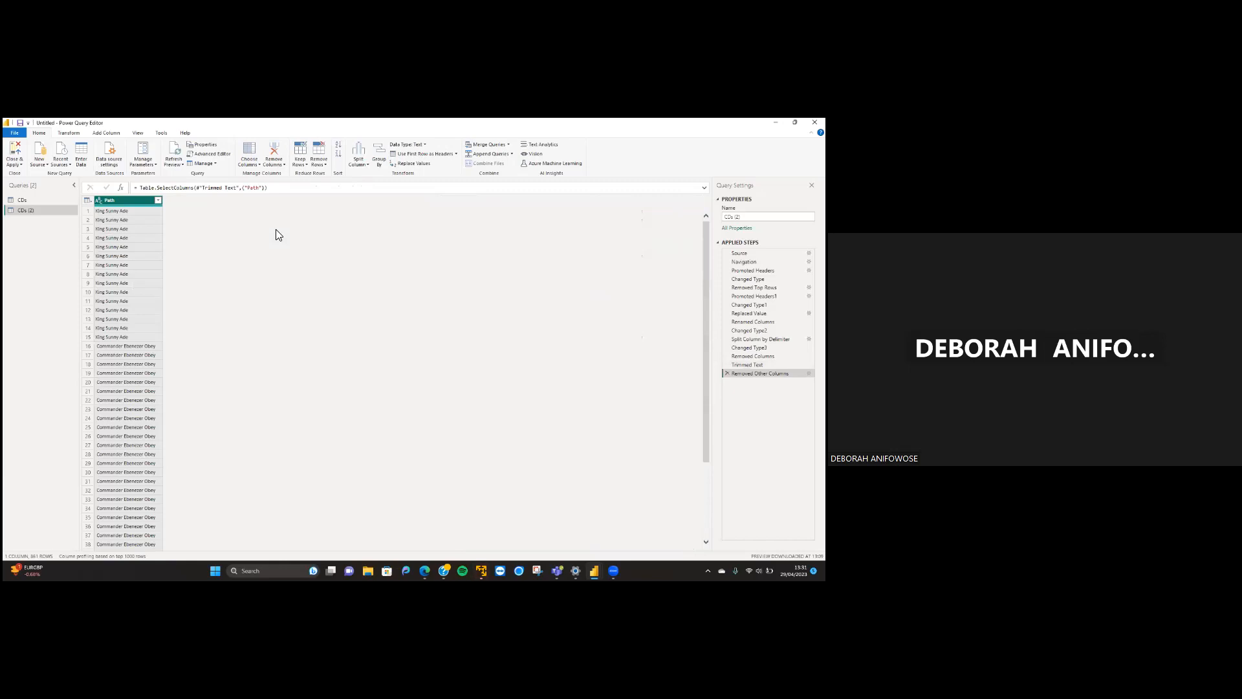
left_click(25, 199)
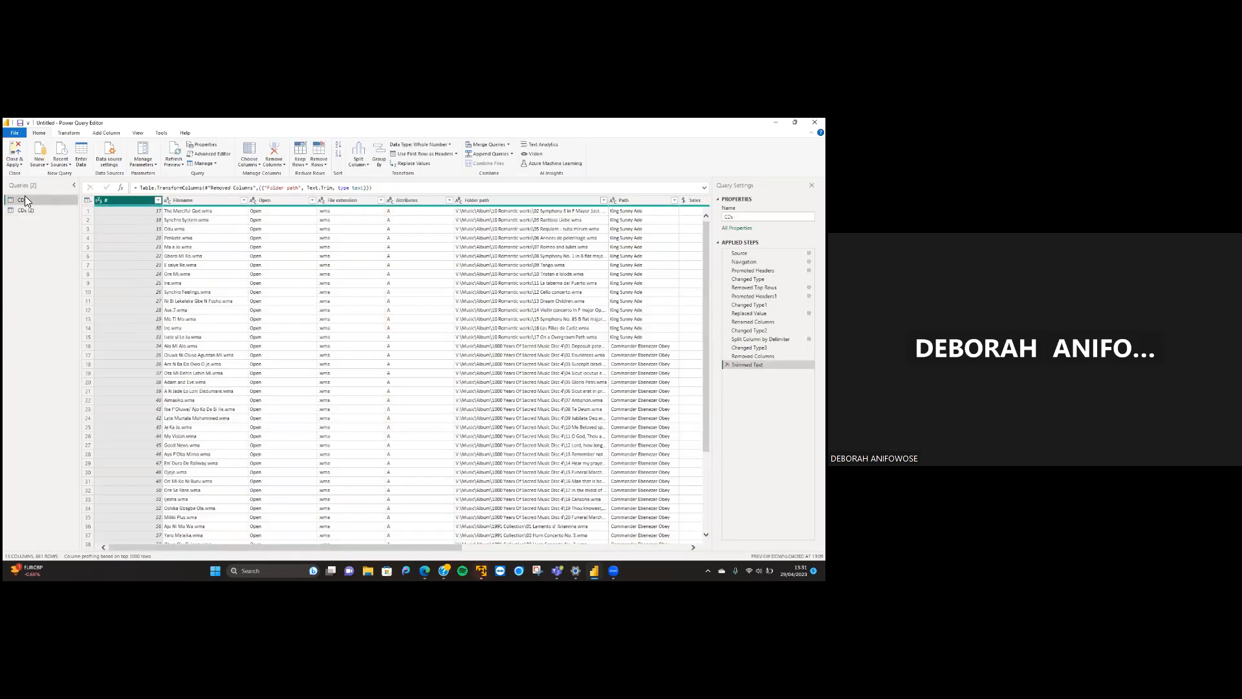
left_click(32, 208)
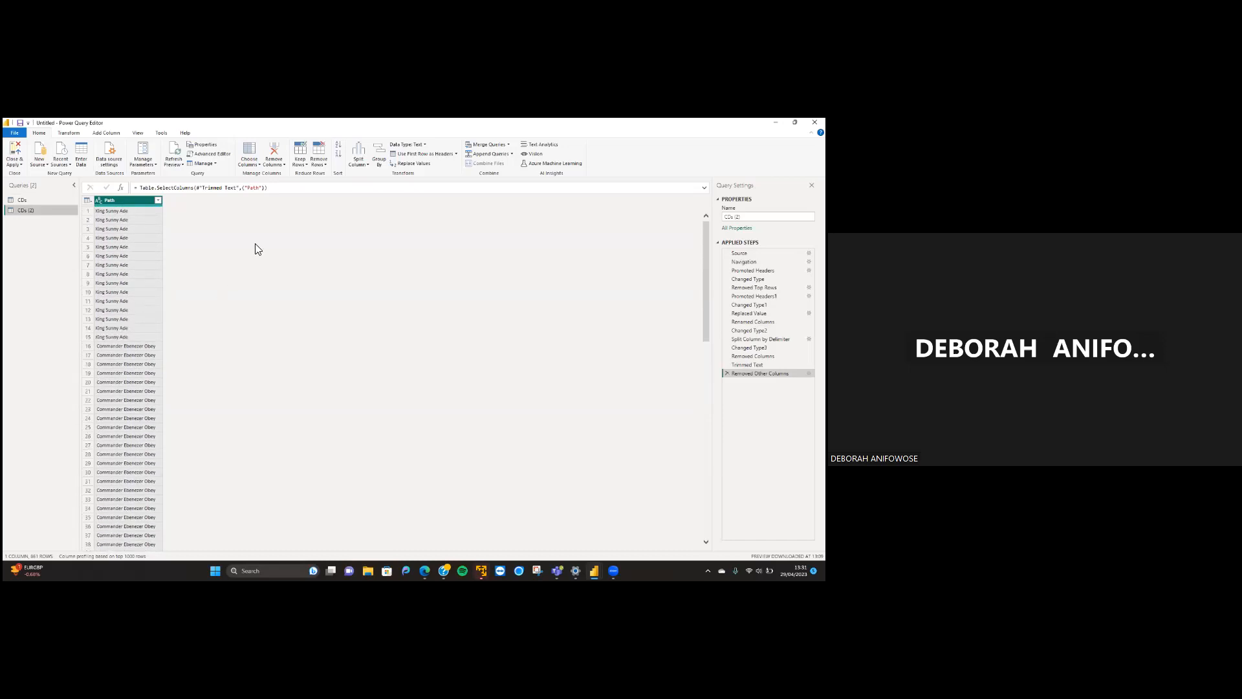
Try removing the duplicates from the Path column, review the list, and delete the Removed Duplicates step
key("XF86AudioMicMute")
left_click(125, 211)
right_click(128, 202)
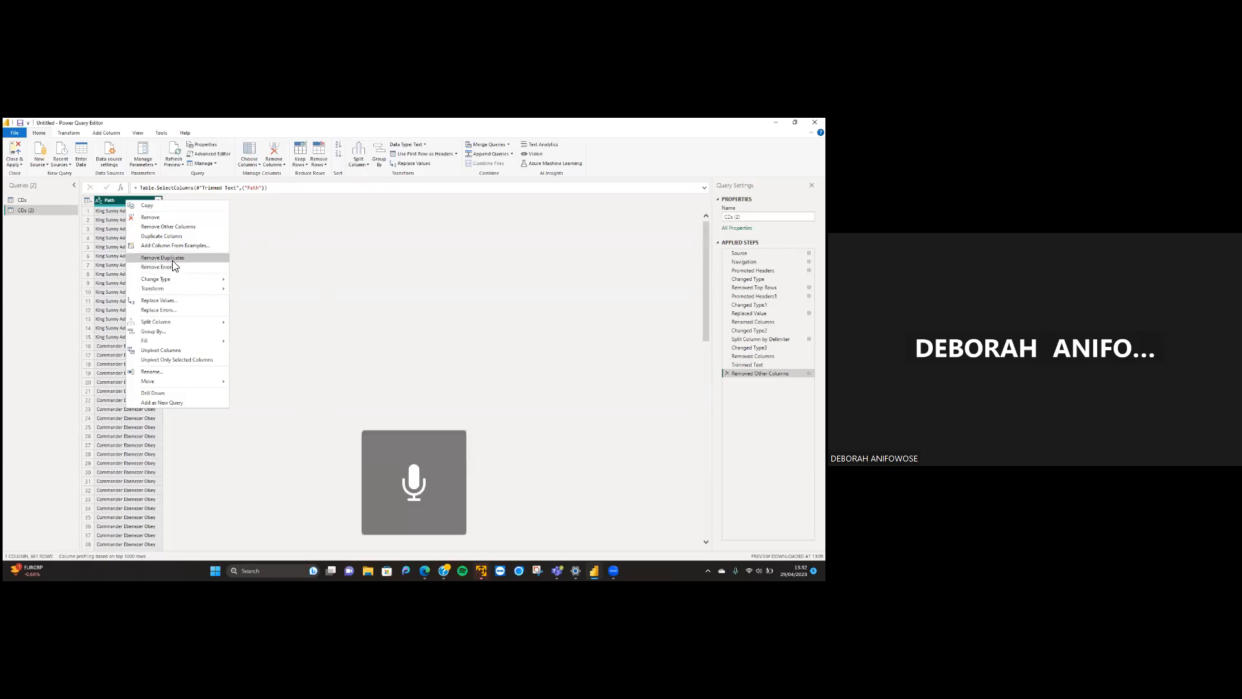
left_click(172, 260)
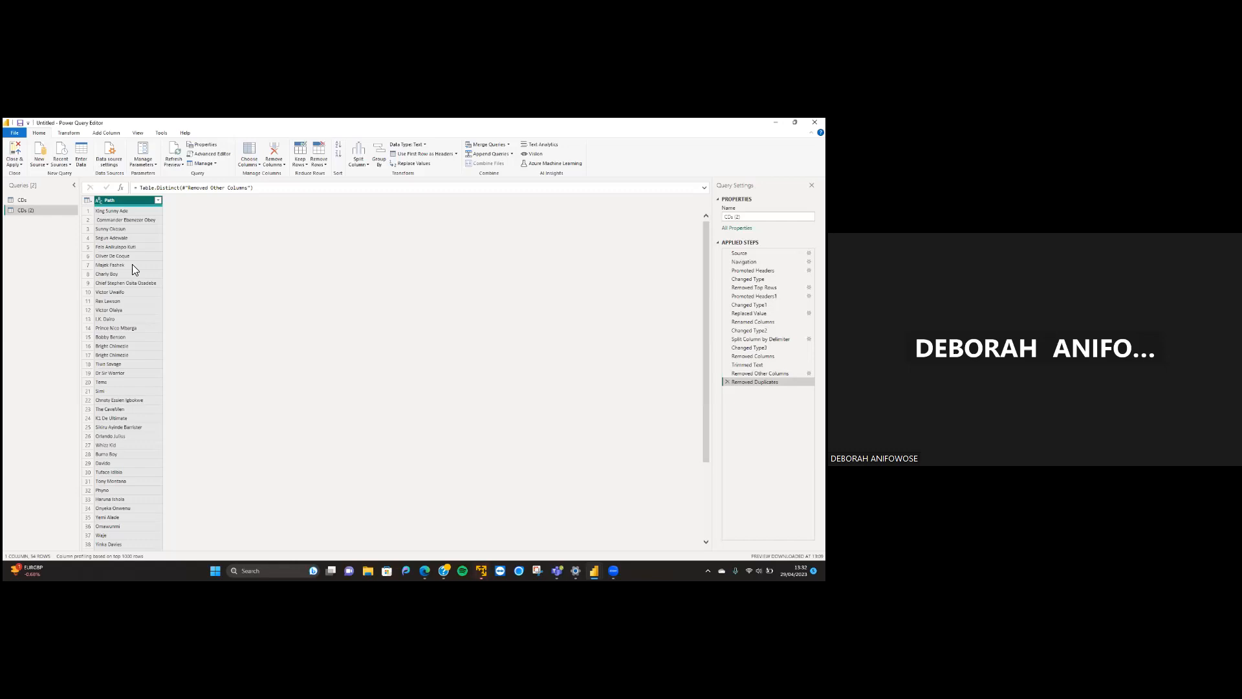
scroll(134, 317, "down", 5)
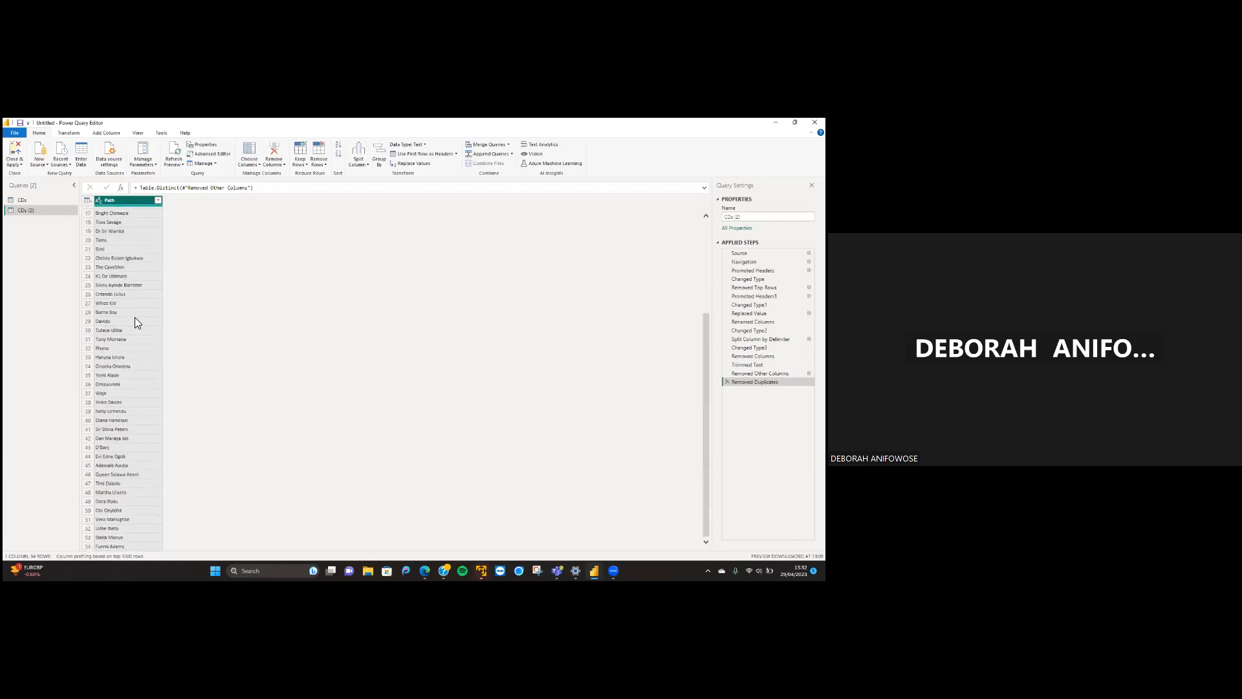
scroll(134, 321, "up", 5)
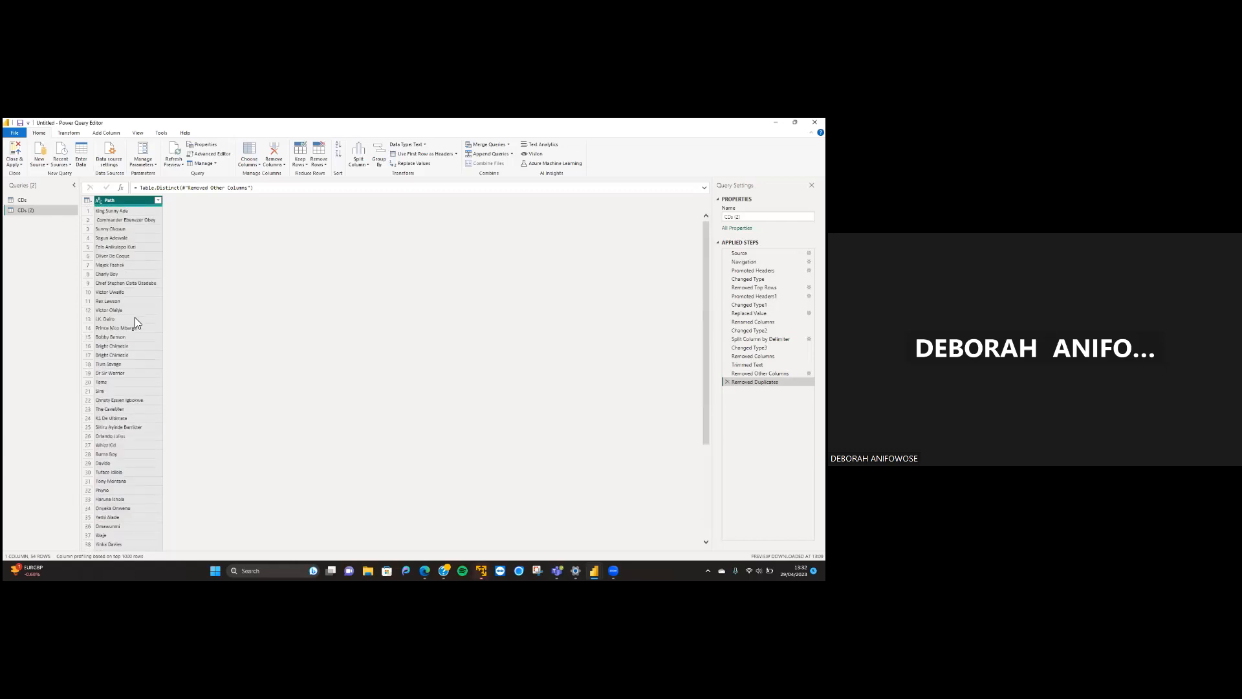
scroll(136, 322, "down", 5)
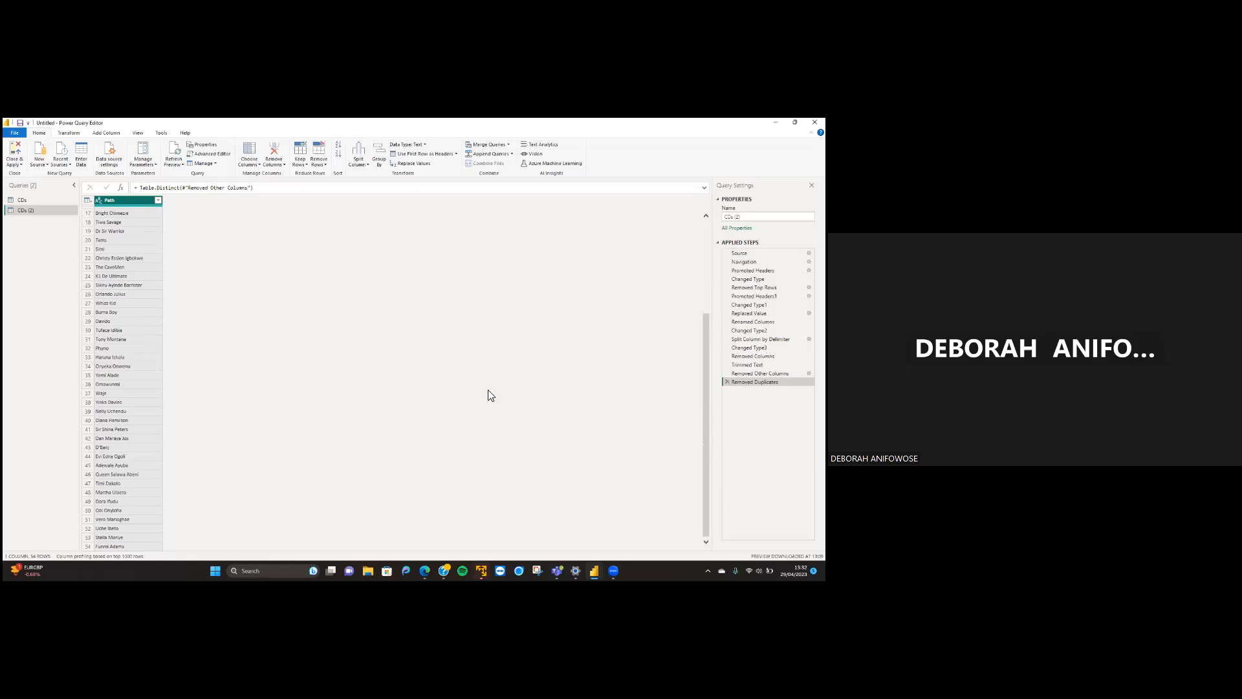
left_click(727, 382)
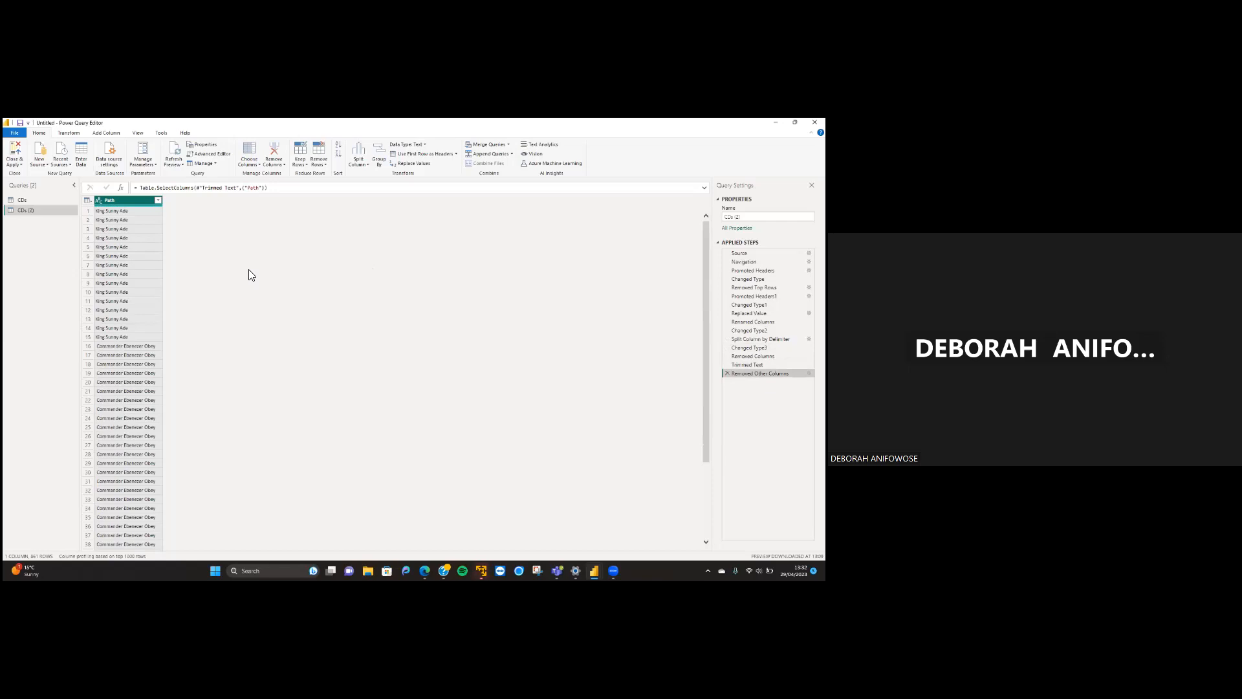
Trim the text in the Path column of CDs (2) and remove its duplicate values
key("XF86AudioRaiseVolume")
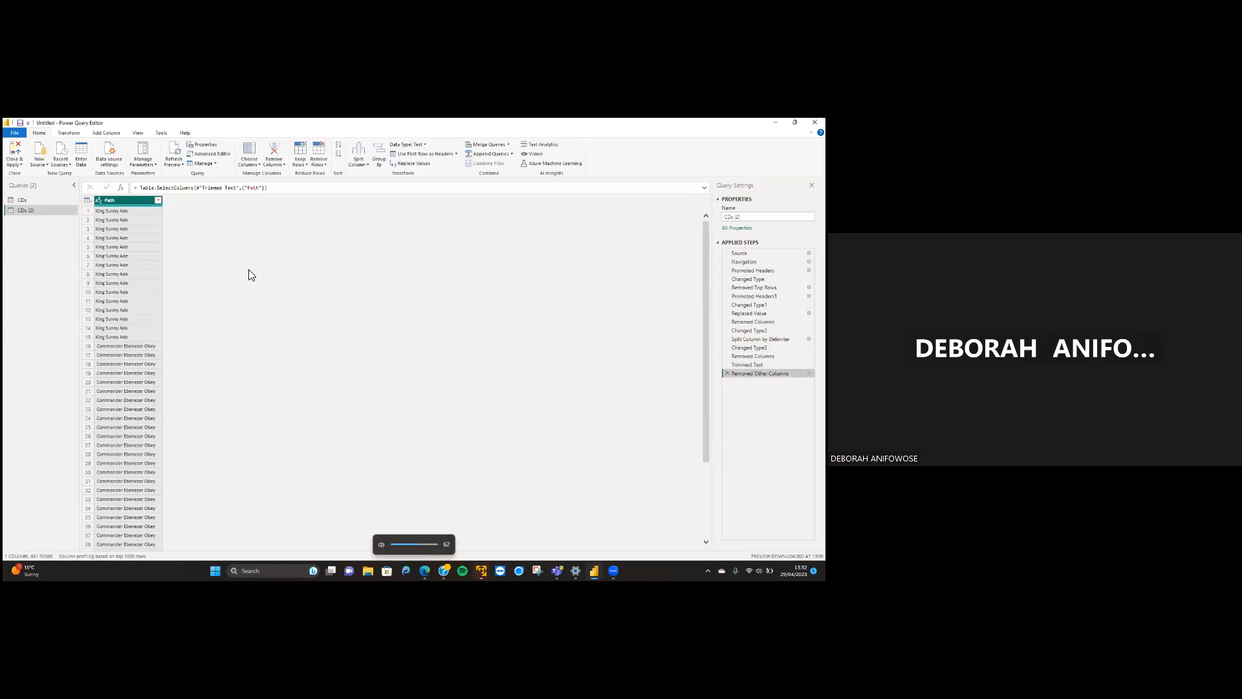
right_click(121, 203)
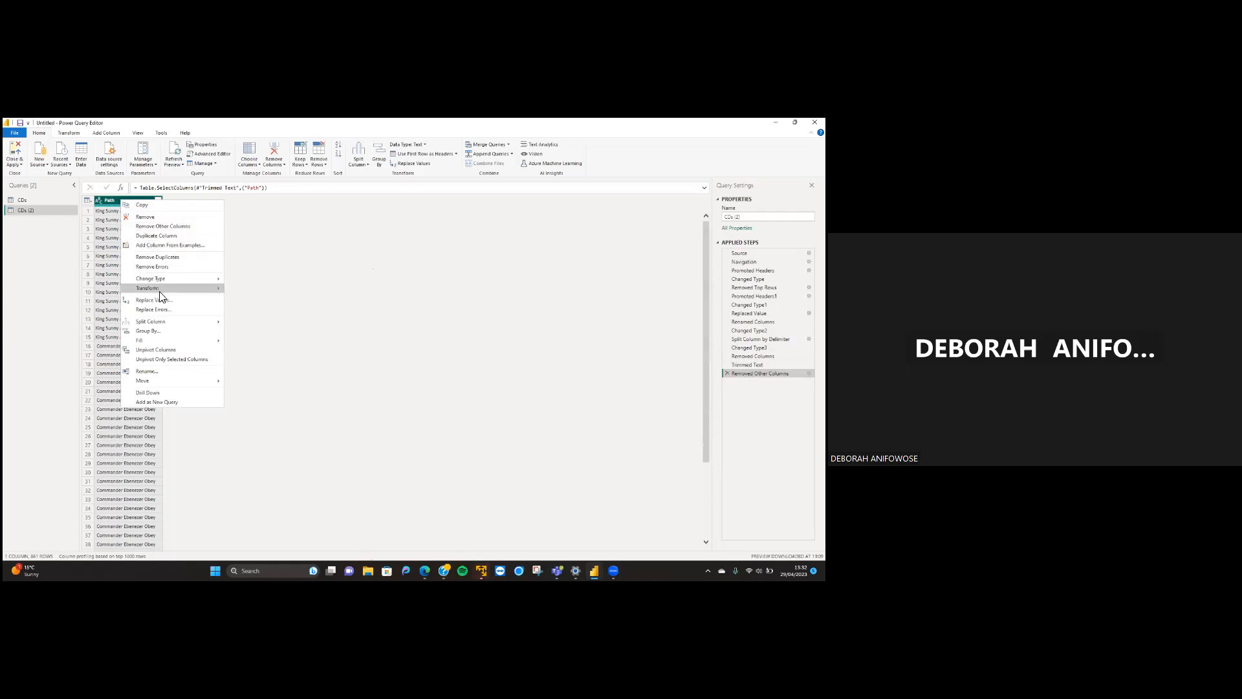
mouse_move(155, 291)
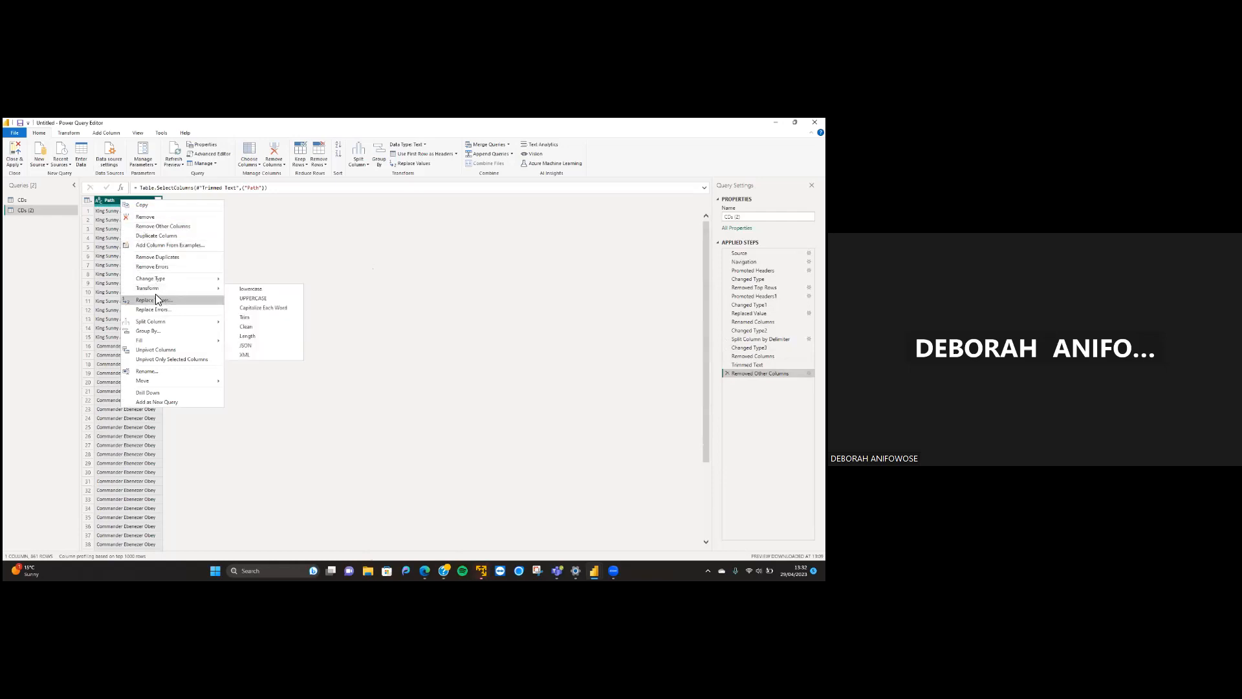
left_click(246, 317)
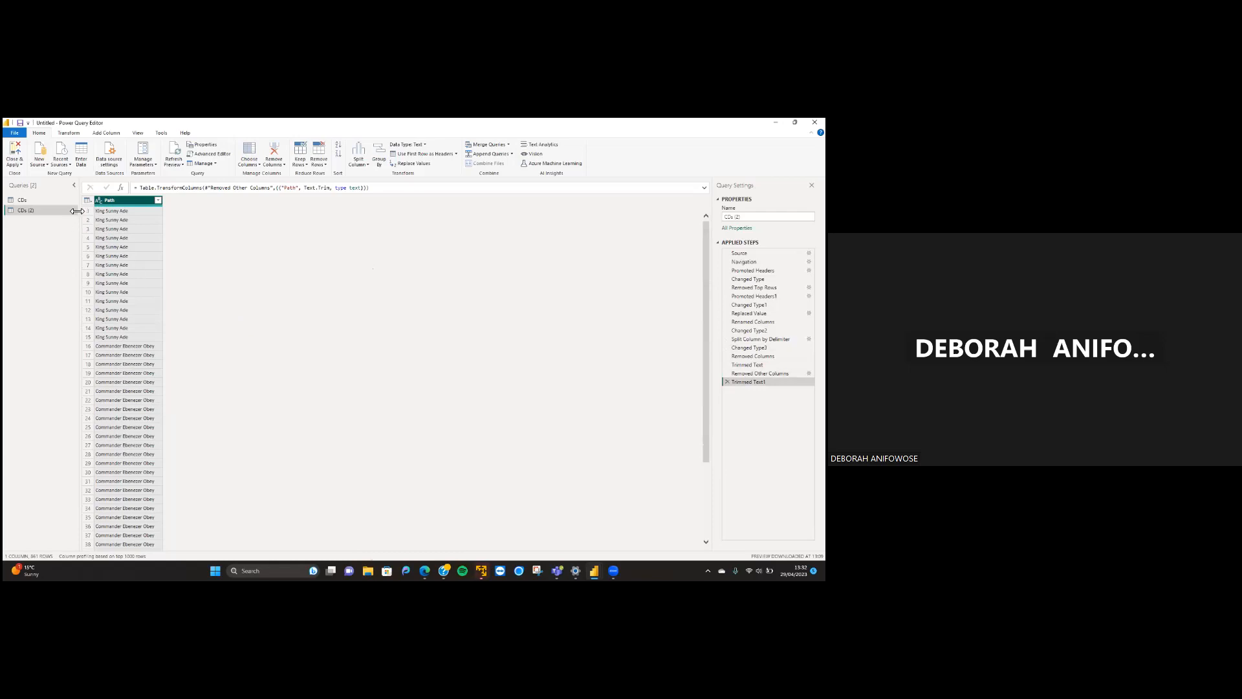
right_click(111, 202)
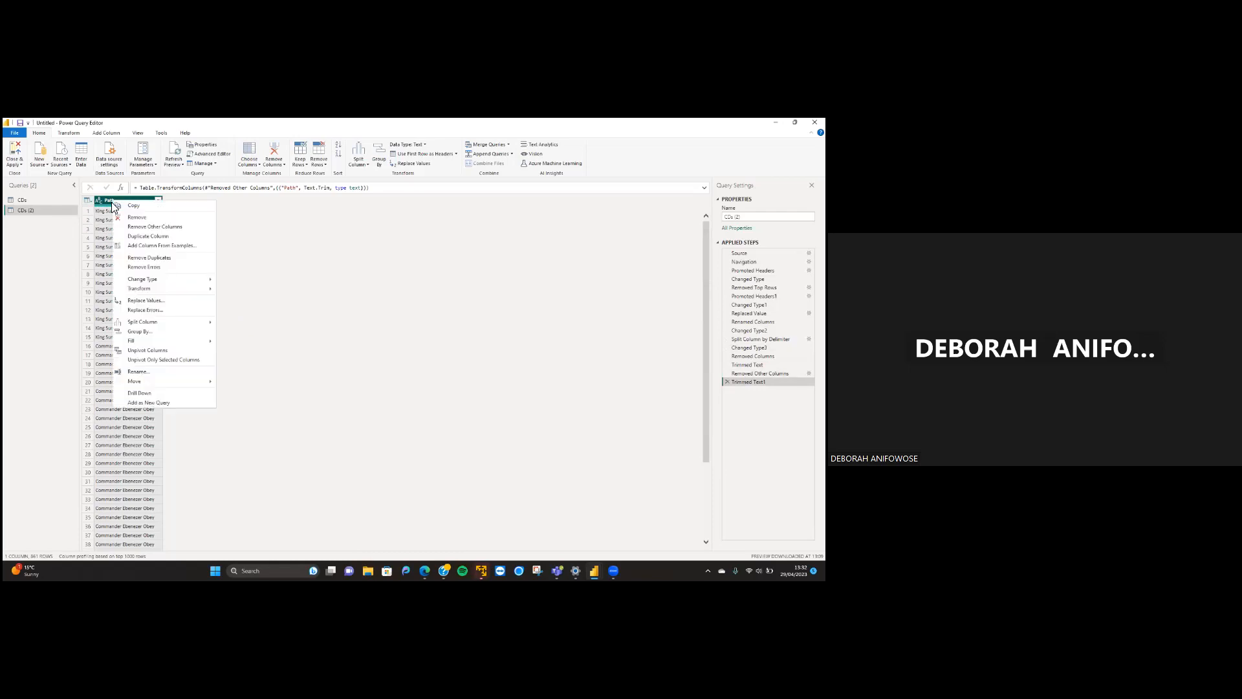
left_click(145, 258)
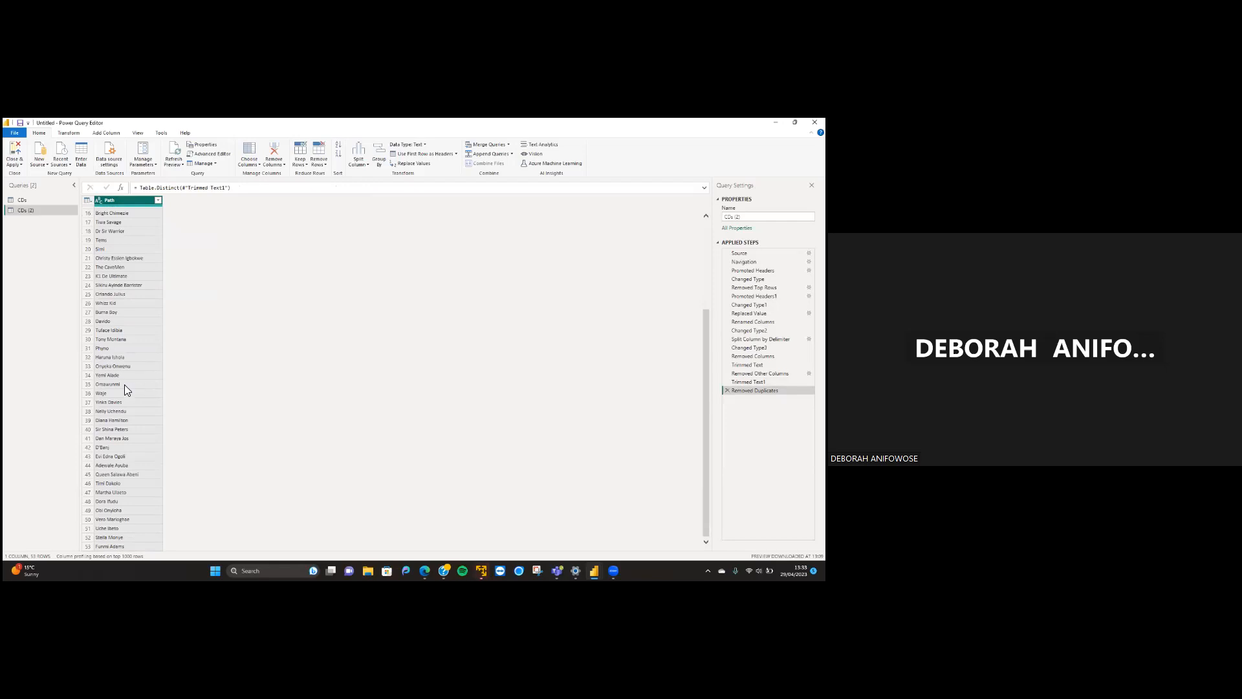
scroll(124, 386, "up", 5)
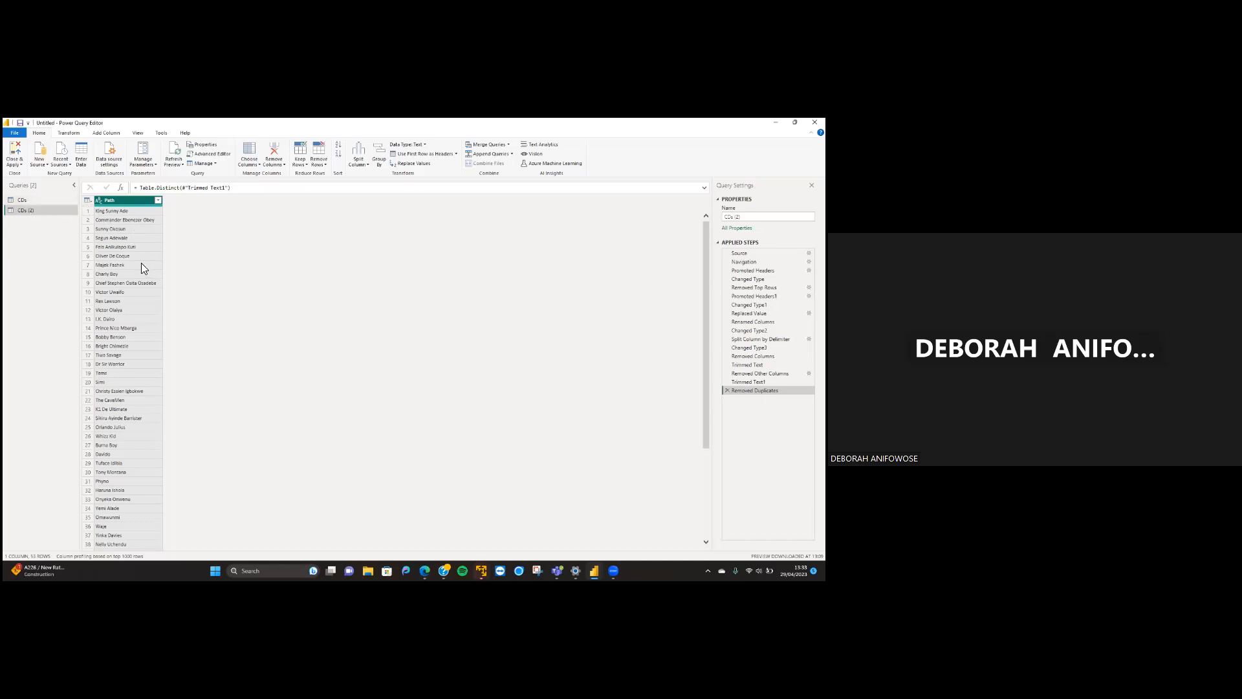
Rename the CDs (2) query as Musician Table
double_click(115, 201)
double_click(117, 203)
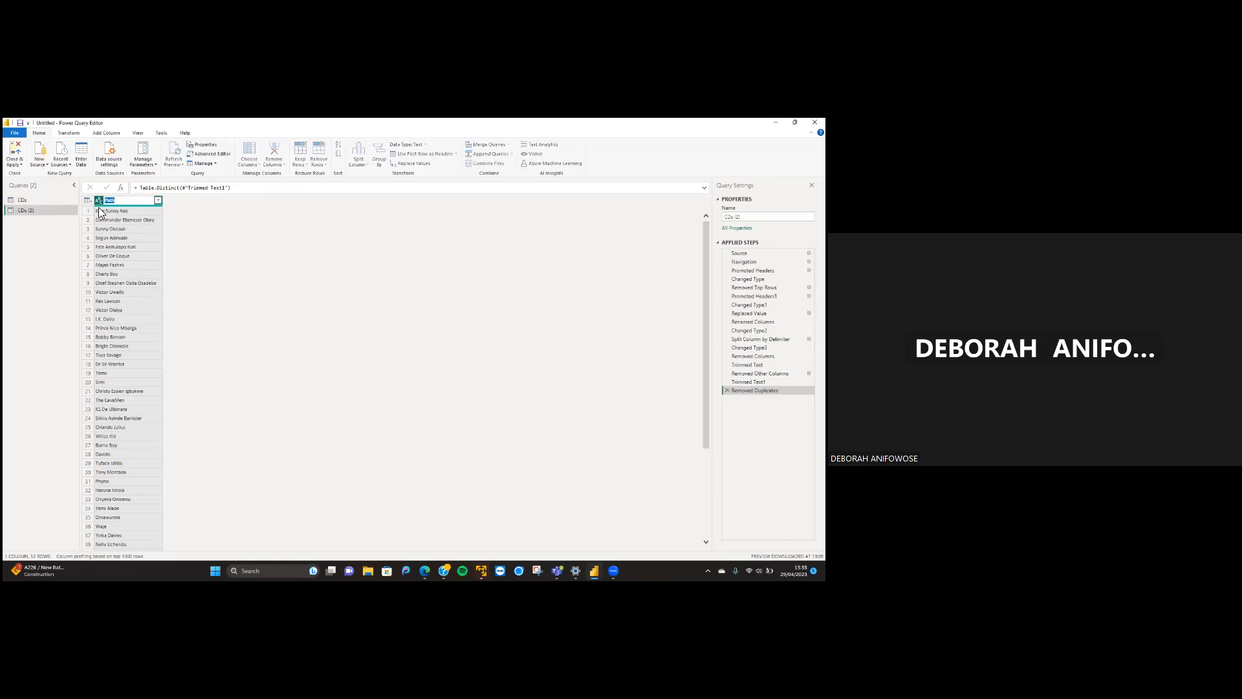
double_click(31, 210)
type("Musician Table")
key("Return")
Rename the Path column of Musician Table as Musicians
double_click(124, 202)
type("M")
left_click(191, 251)
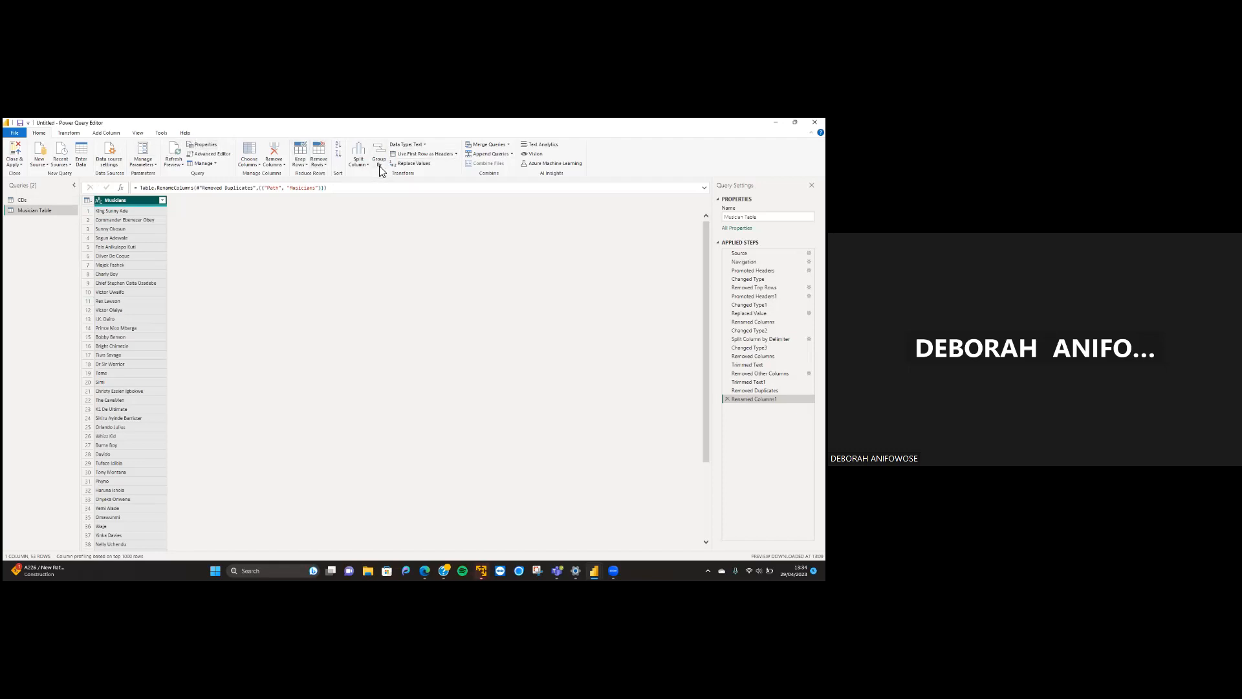
right_click(134, 204)
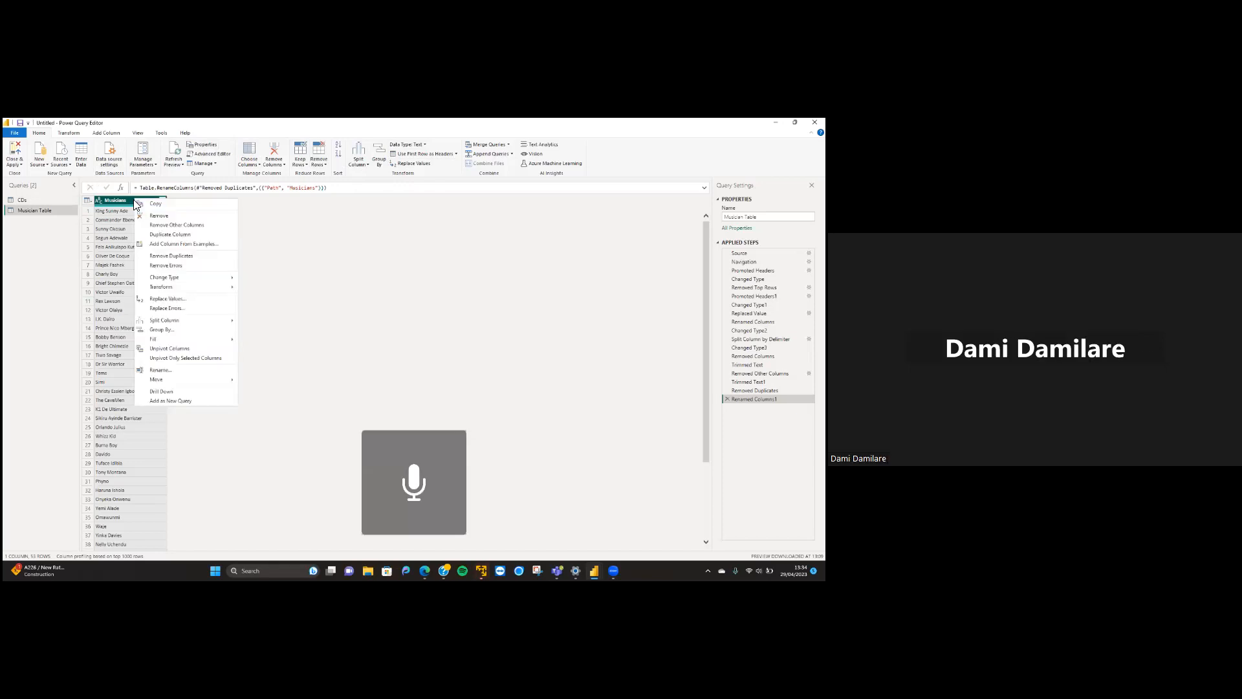
left_click(285, 290)
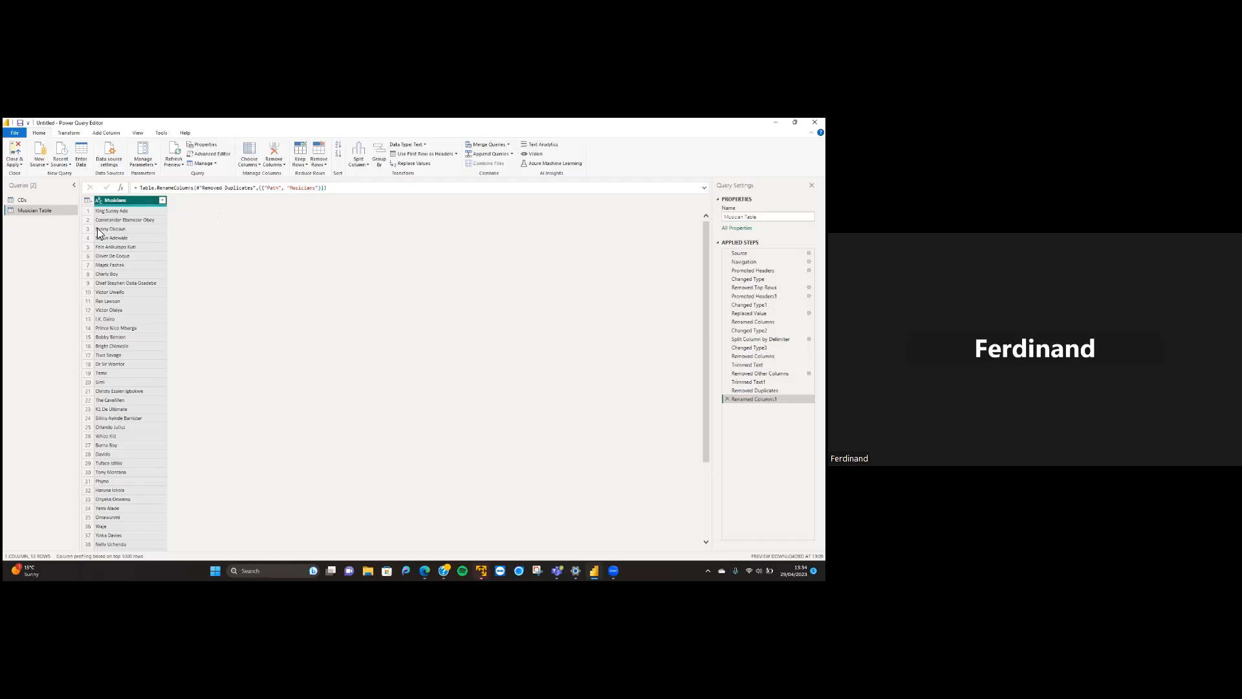
Add an index column starting from 1 to Musician Table and rename it ID
left_click(106, 132)
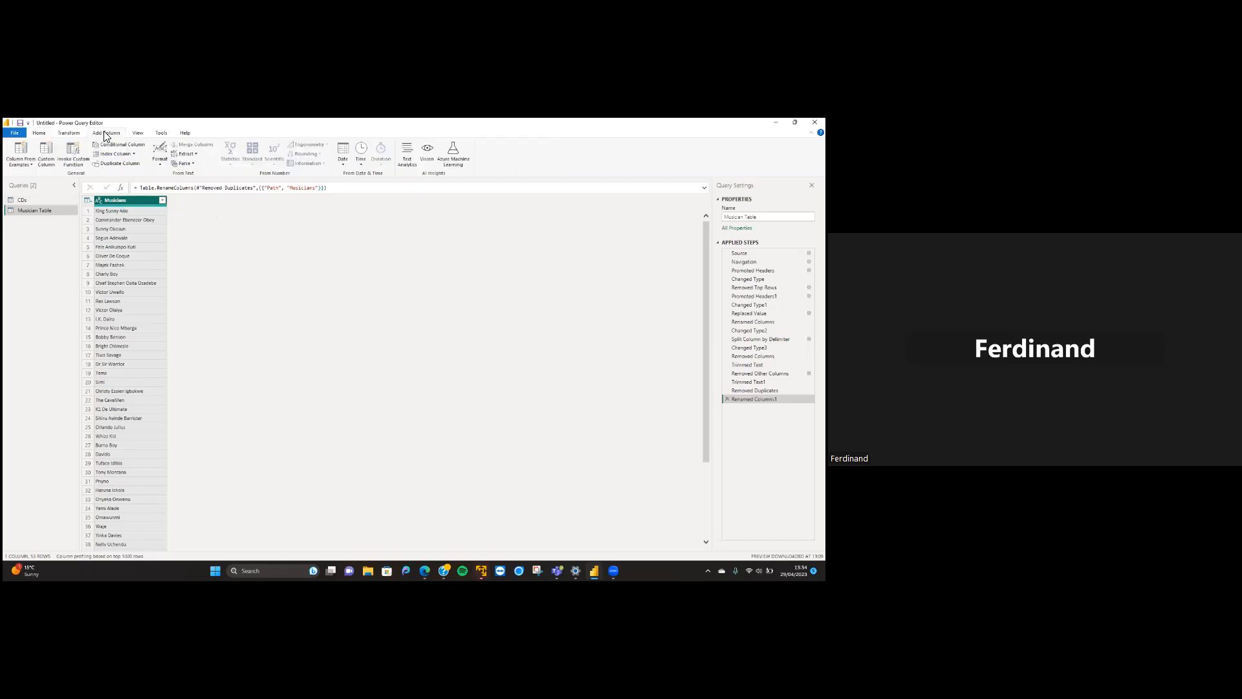
left_click(134, 155)
left_click(123, 179)
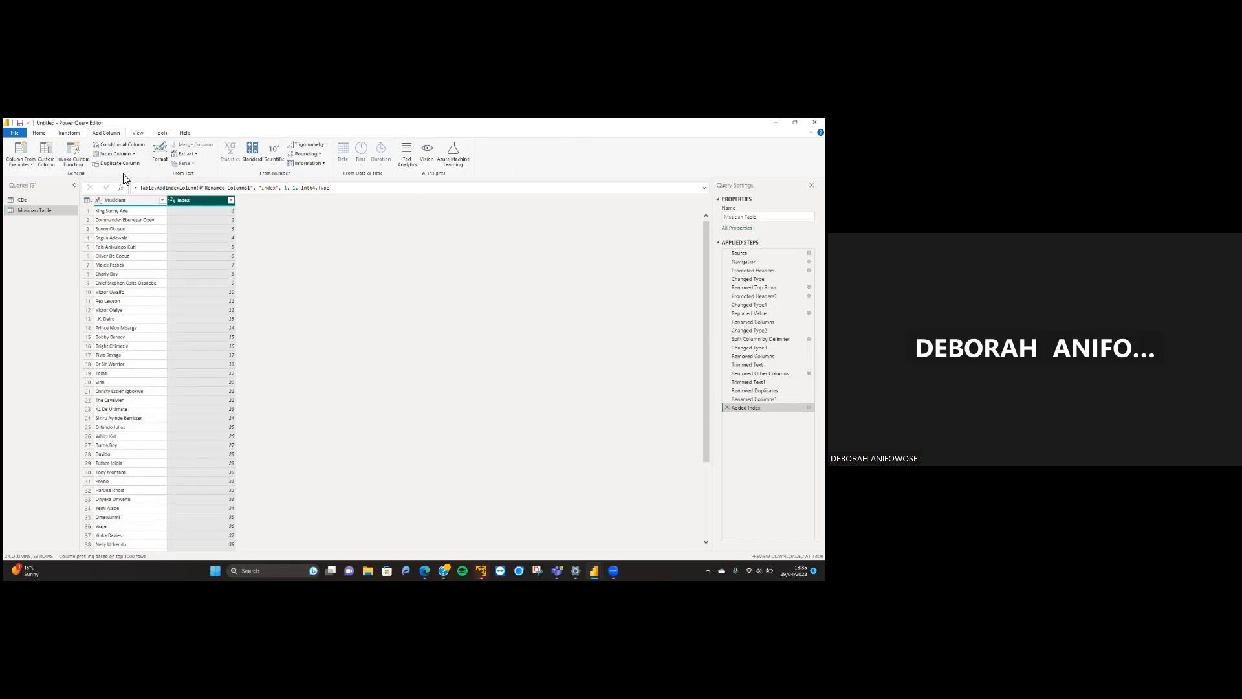
double_click(198, 203)
double_click(199, 203)
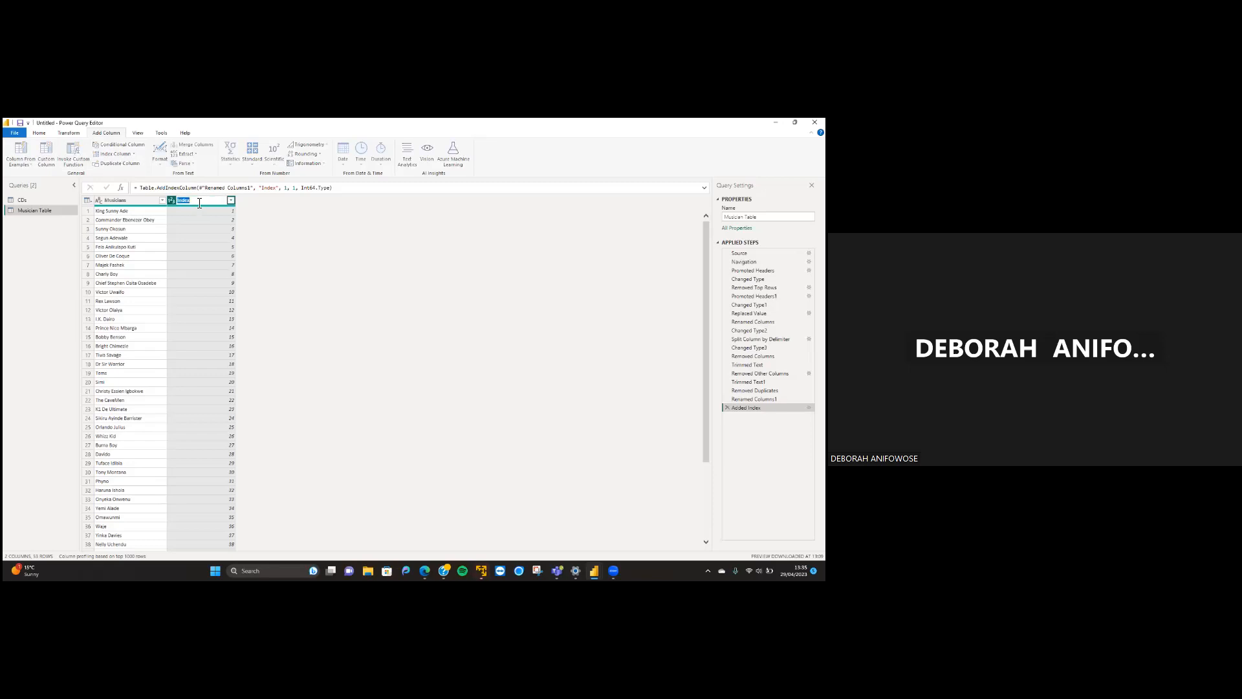
key("BackSpace")
left_click(355, 270)
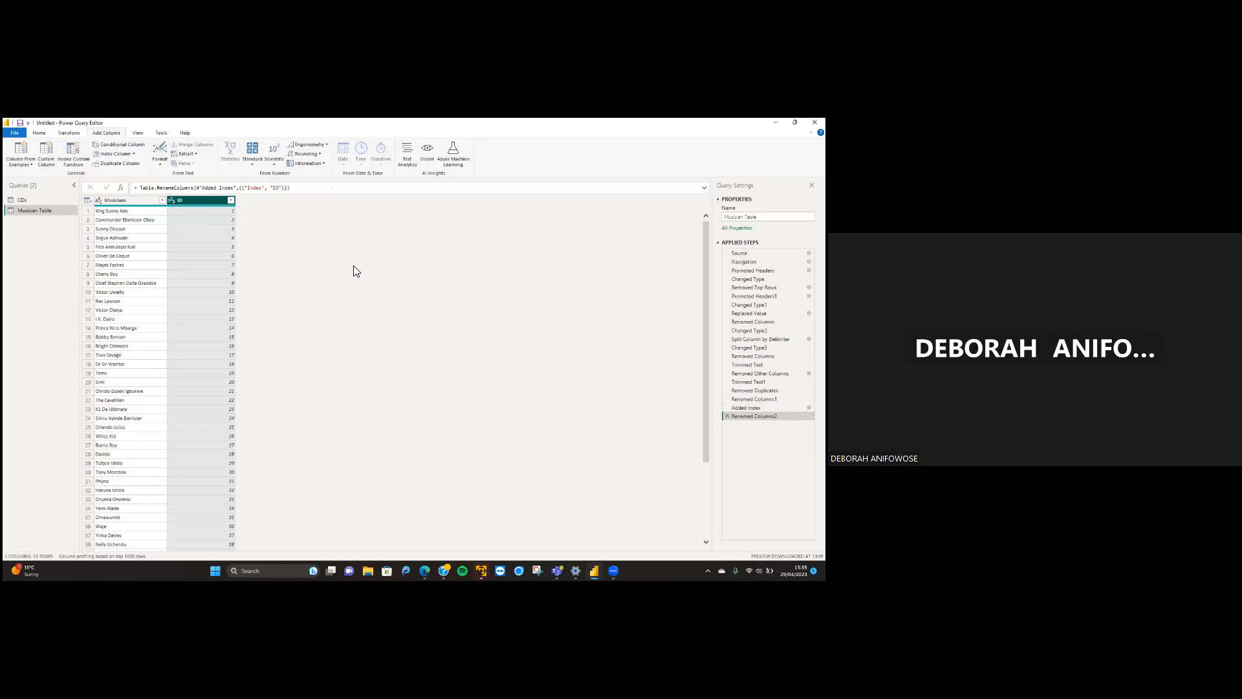
Examine the musicians and their ID values from the first row to the last, and check which queries can be joined
scroll(202, 358, "down", 4)
scroll(202, 359, "up", 4)
scroll(228, 415, "down", 5)
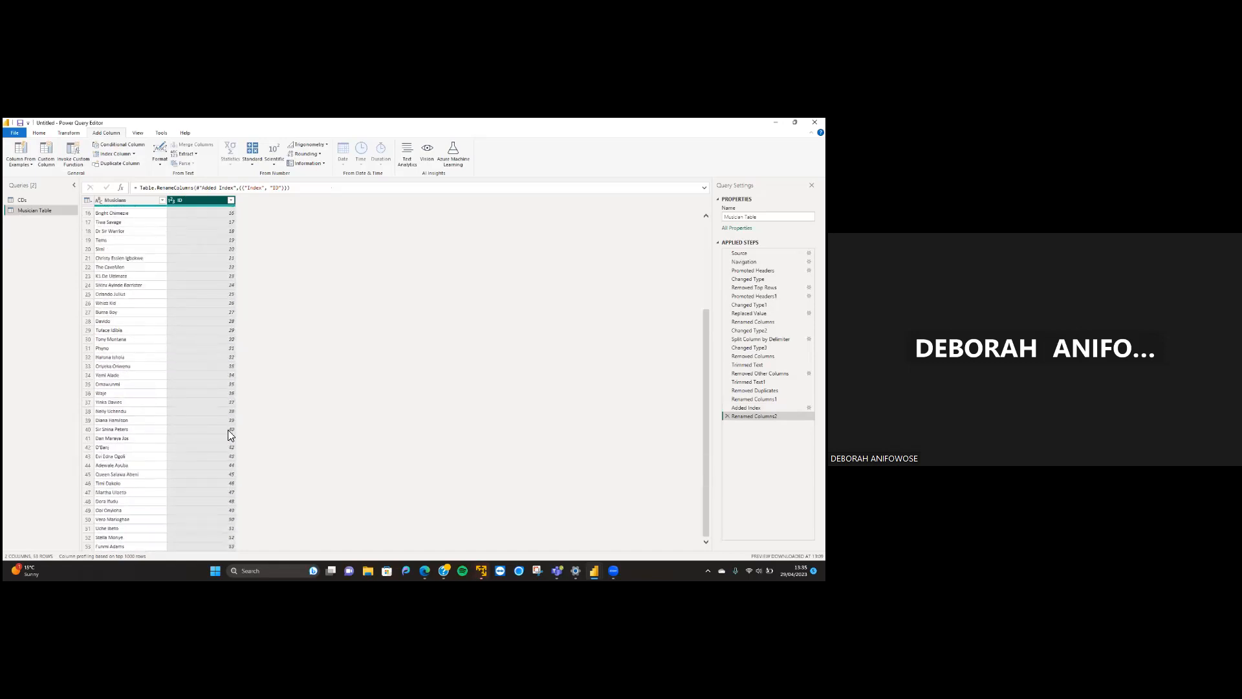
scroll(231, 435, "up", 5)
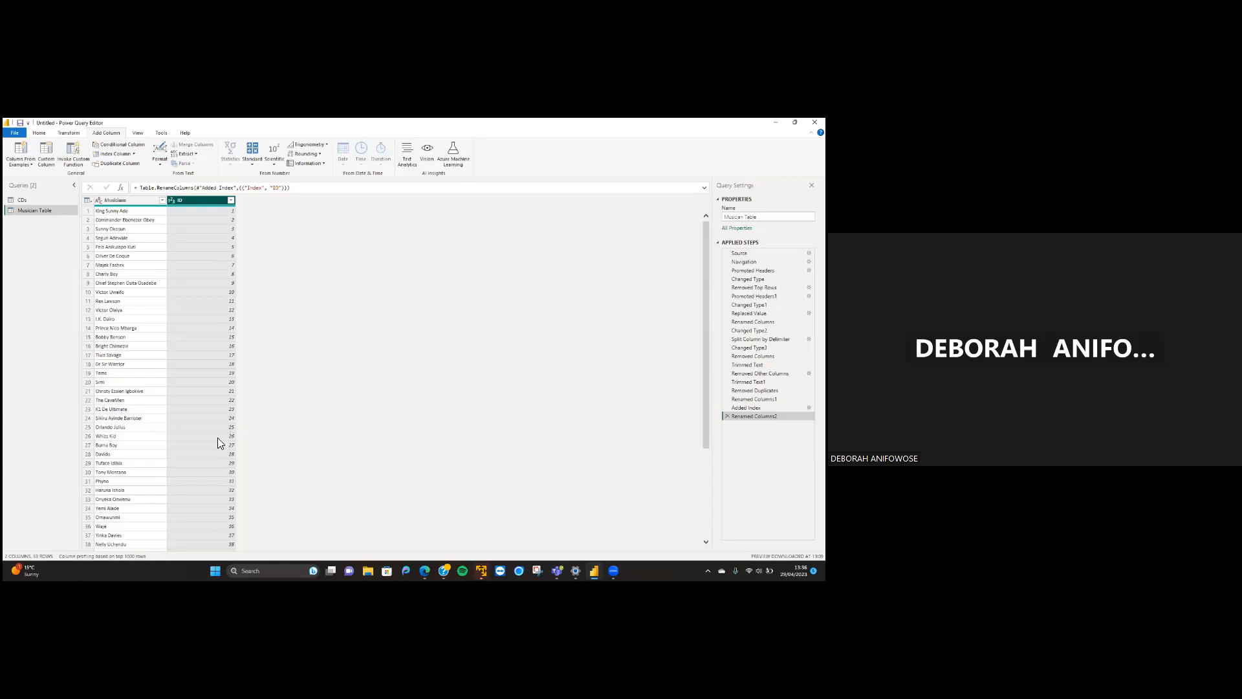
scroll(134, 432, "down", 5)
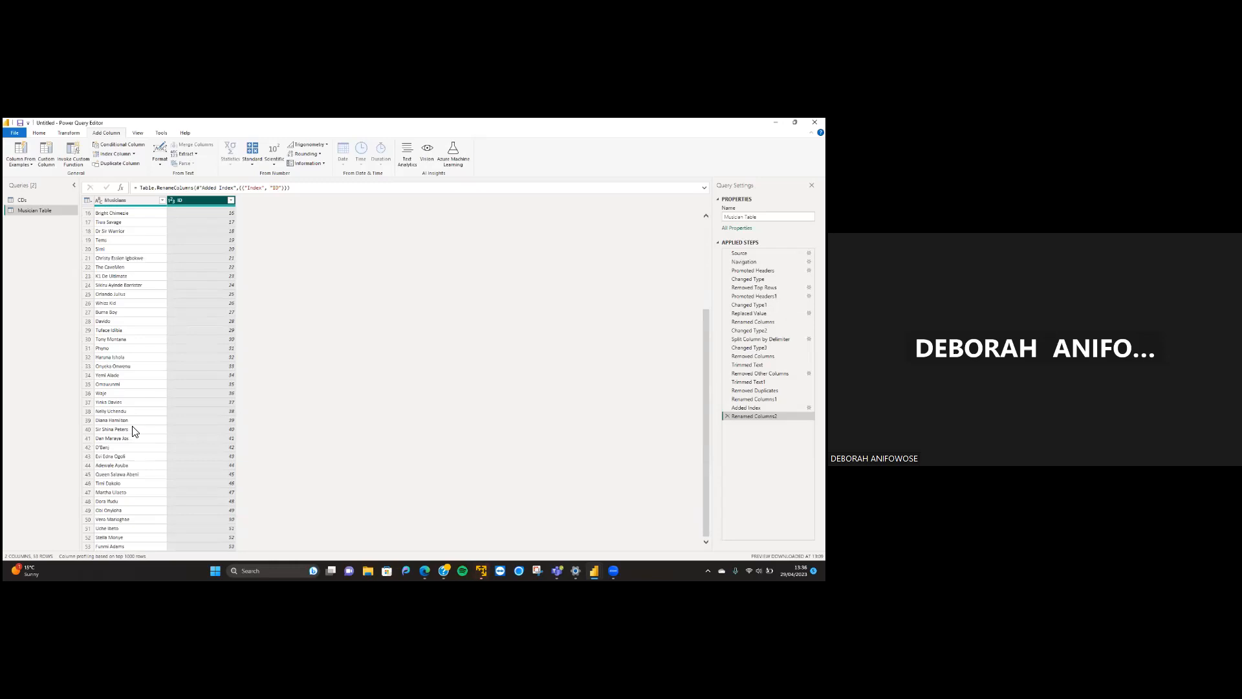
scroll(134, 432, "up", 5)
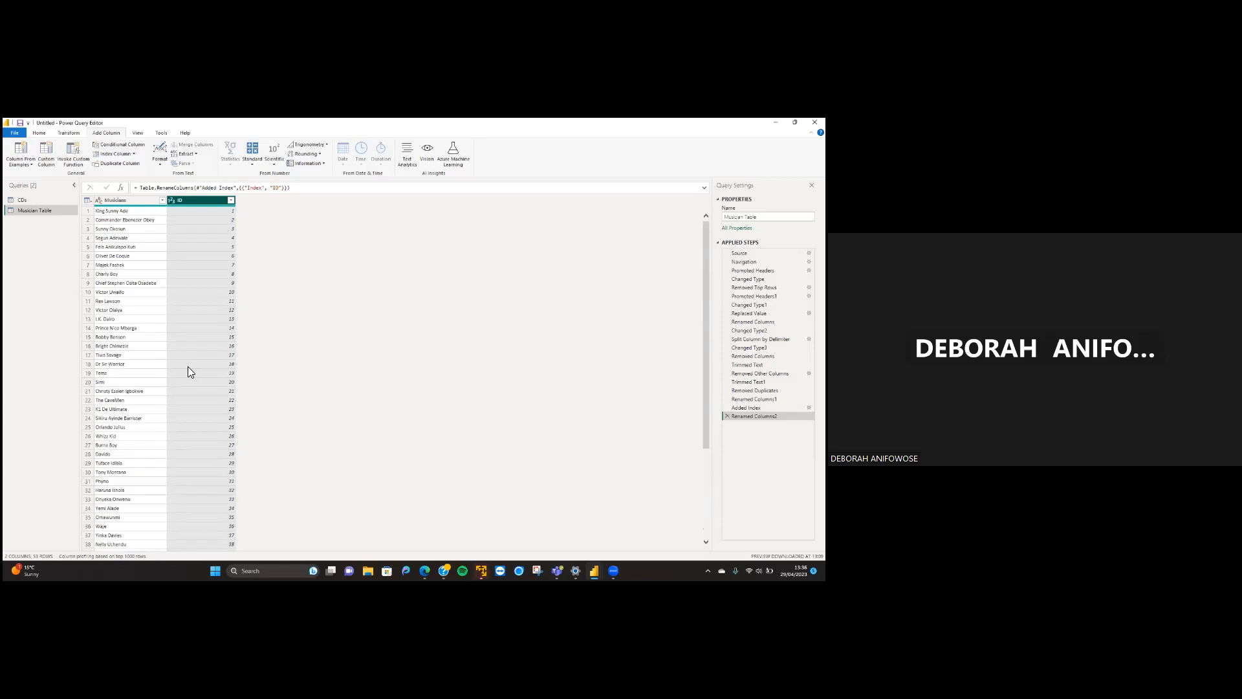
left_click(24, 200)
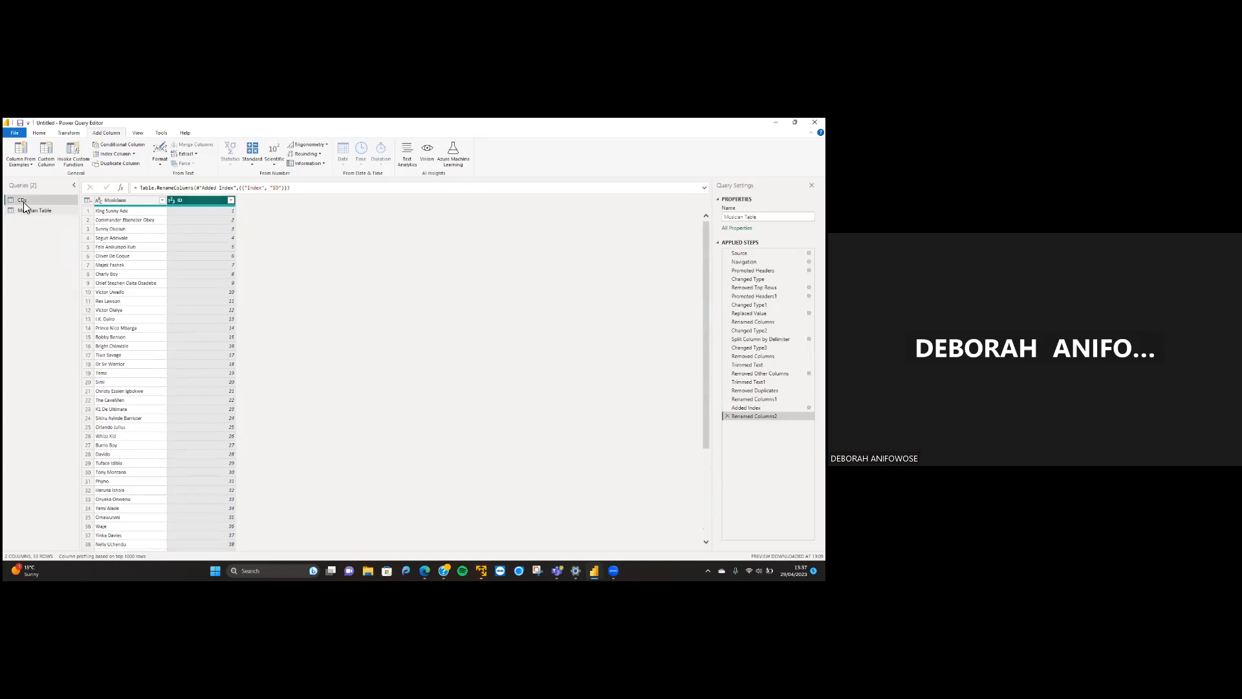
left_click(37, 211)
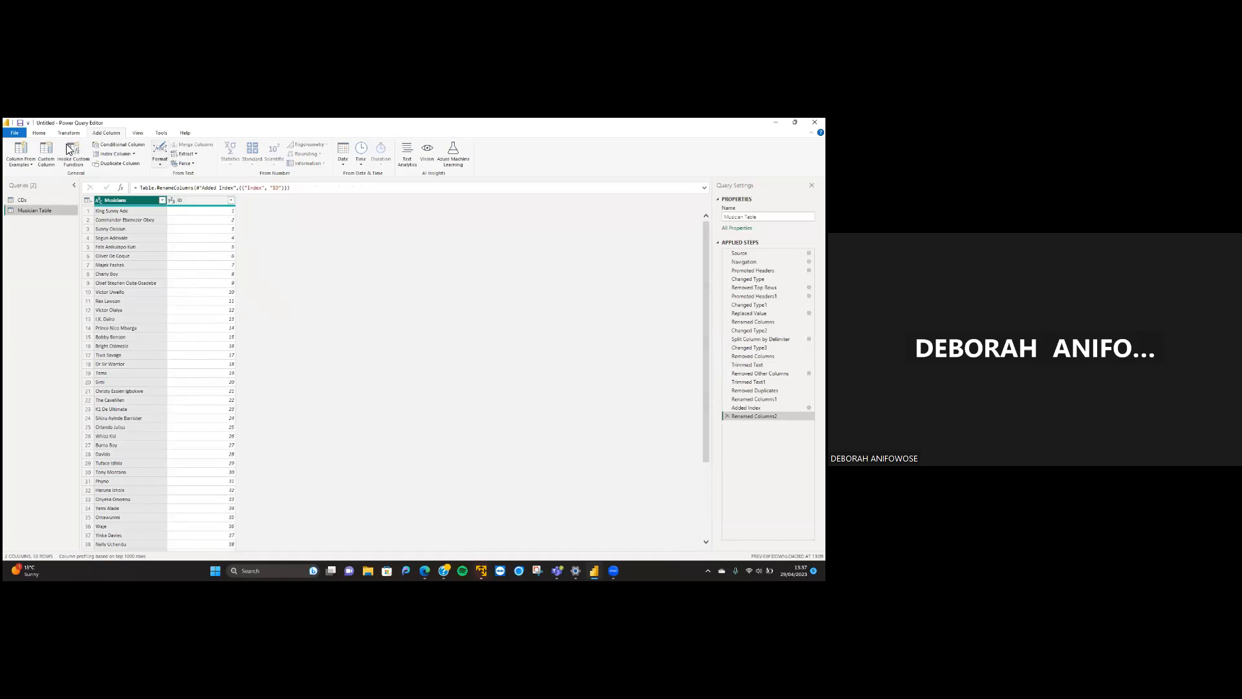
Start merging the CDs query with another query and choose Musician Table as the second table
left_click(39, 133)
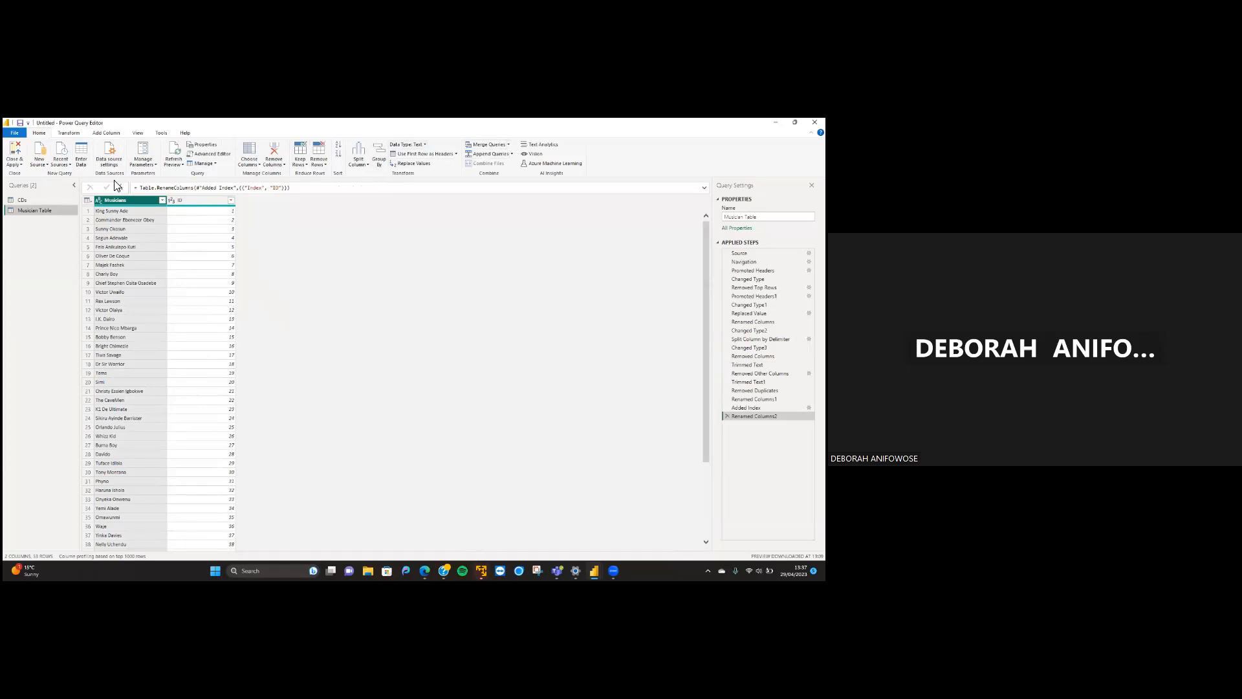
left_click(23, 200)
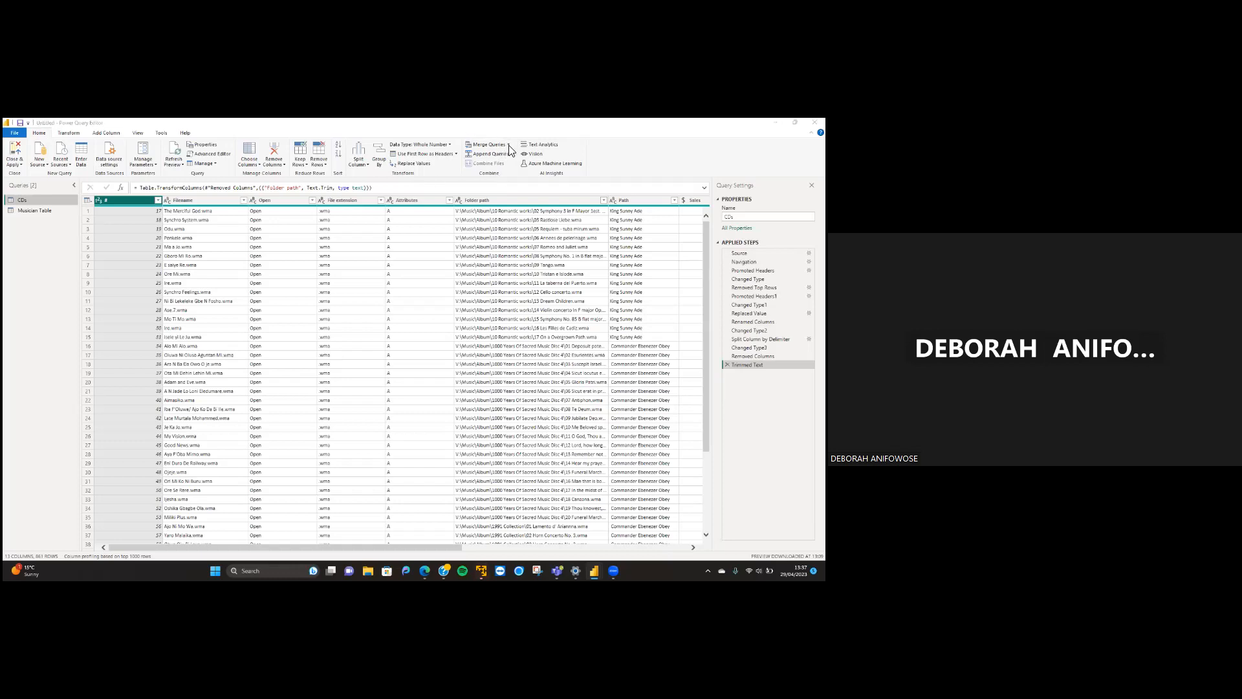
left_click(510, 145)
left_click(509, 145)
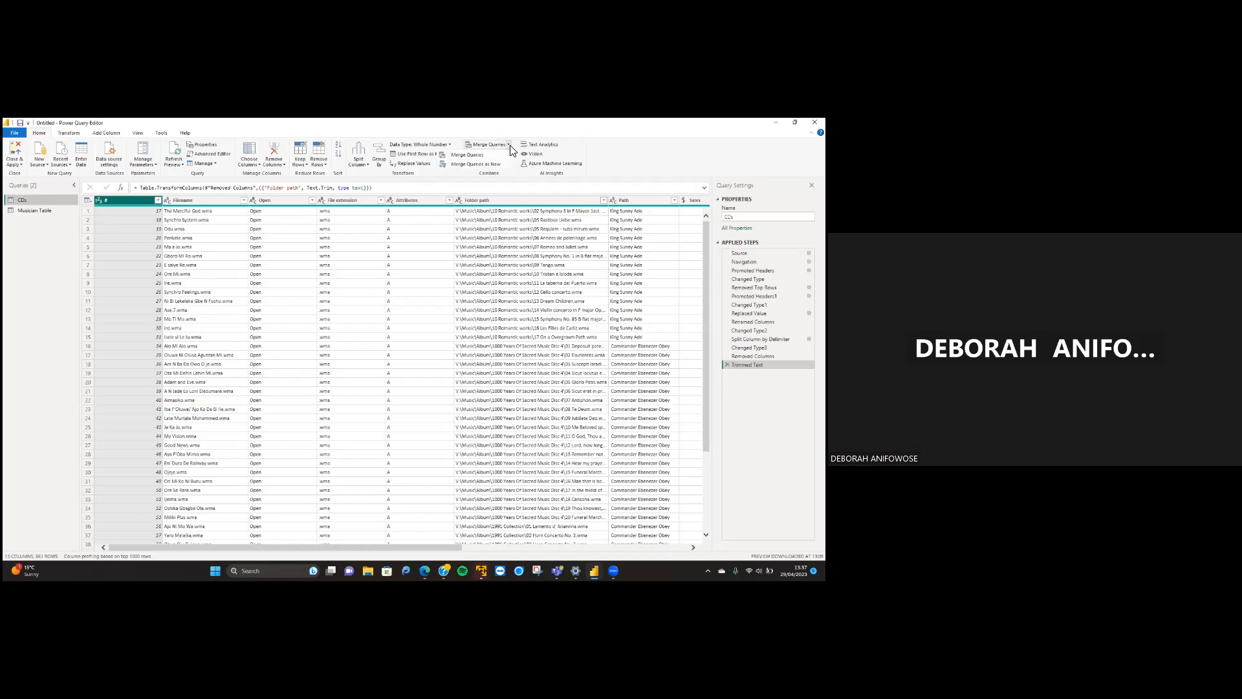
left_click(479, 156)
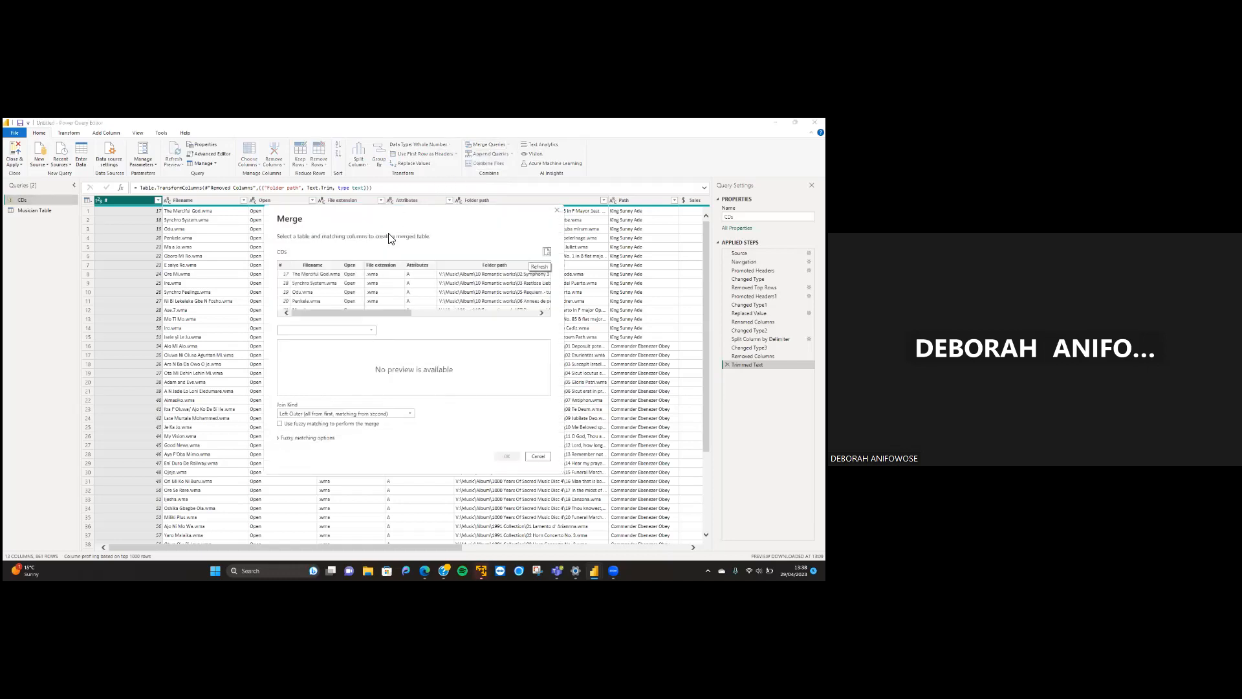
left_click(372, 334)
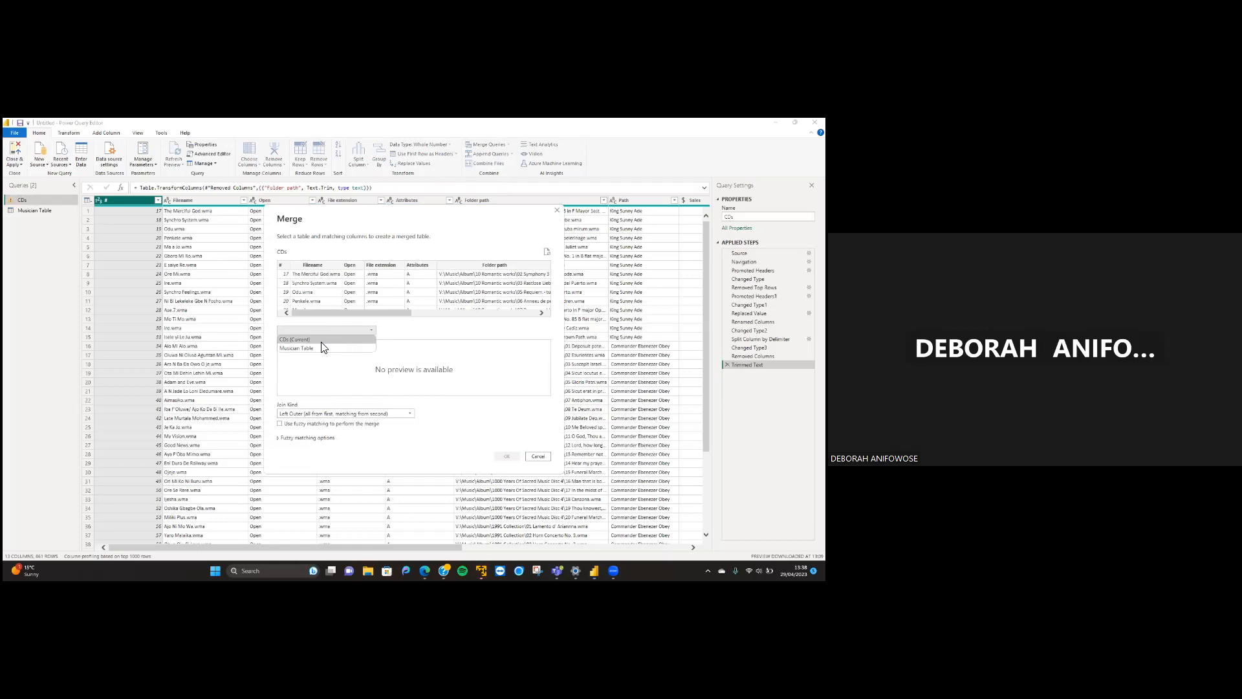
left_click(305, 348)
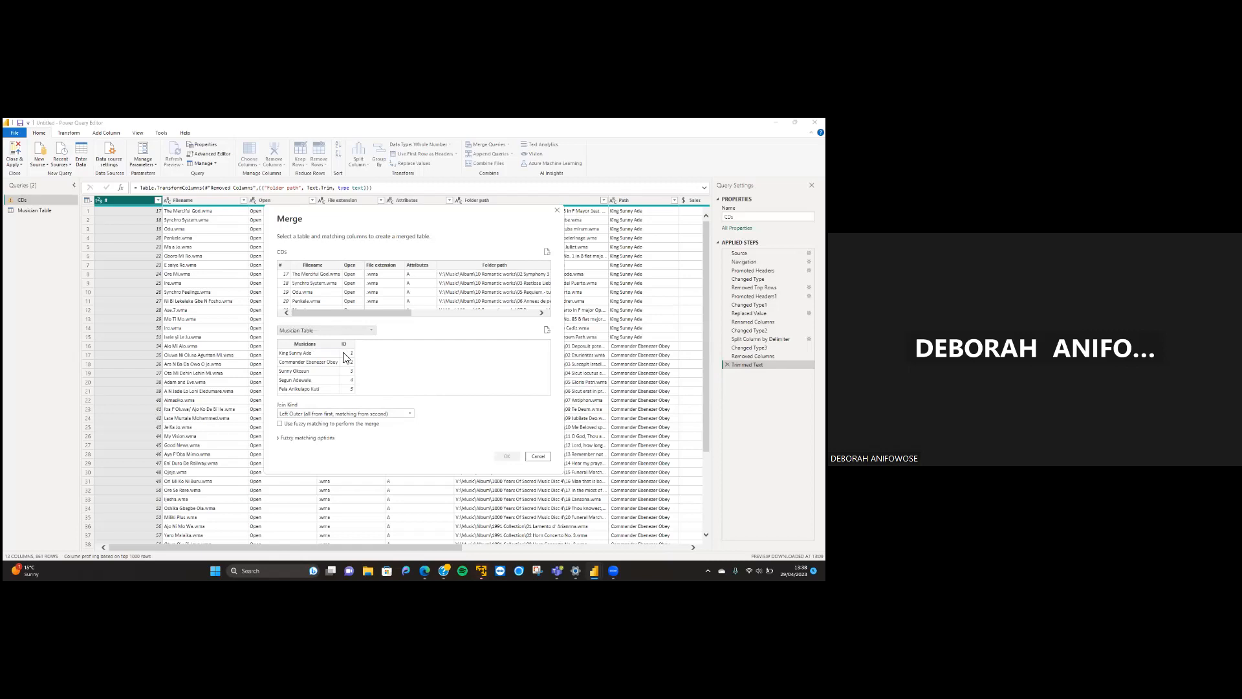
Match Path in CDs with Musicians in Musician Table and complete the merge as a Left Outer join
left_click(302, 343)
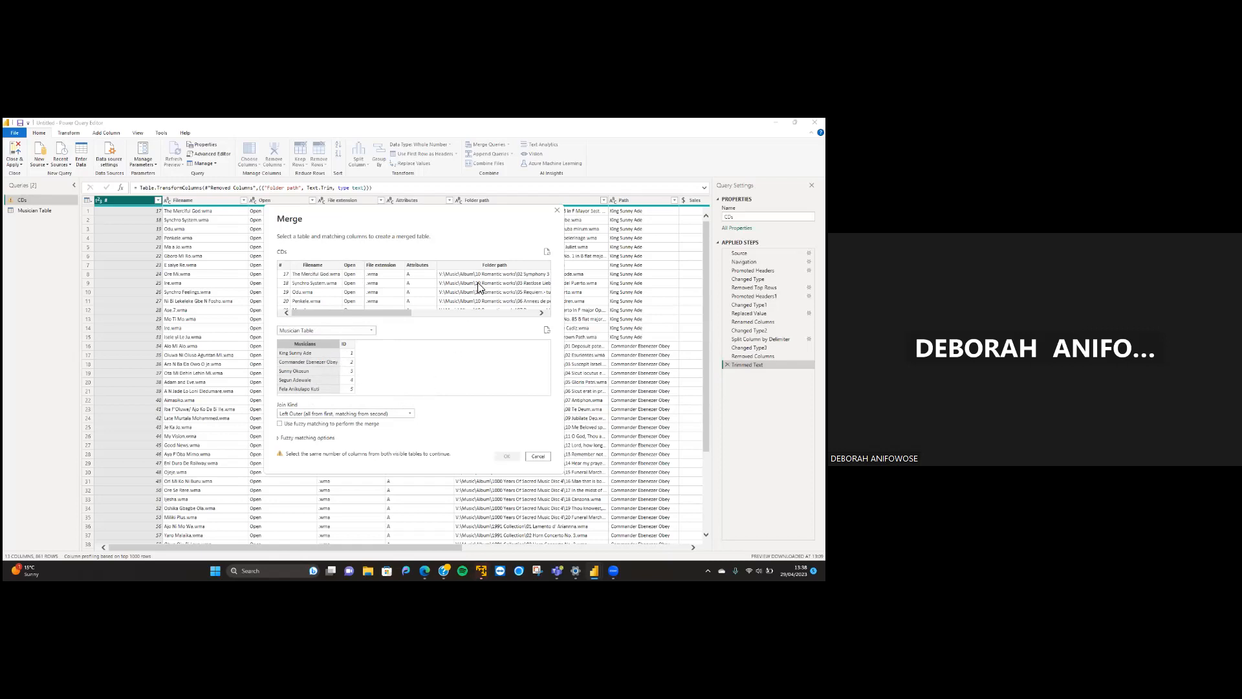
scroll(476, 295, "right", 5)
scroll(478, 287, "left", 6)
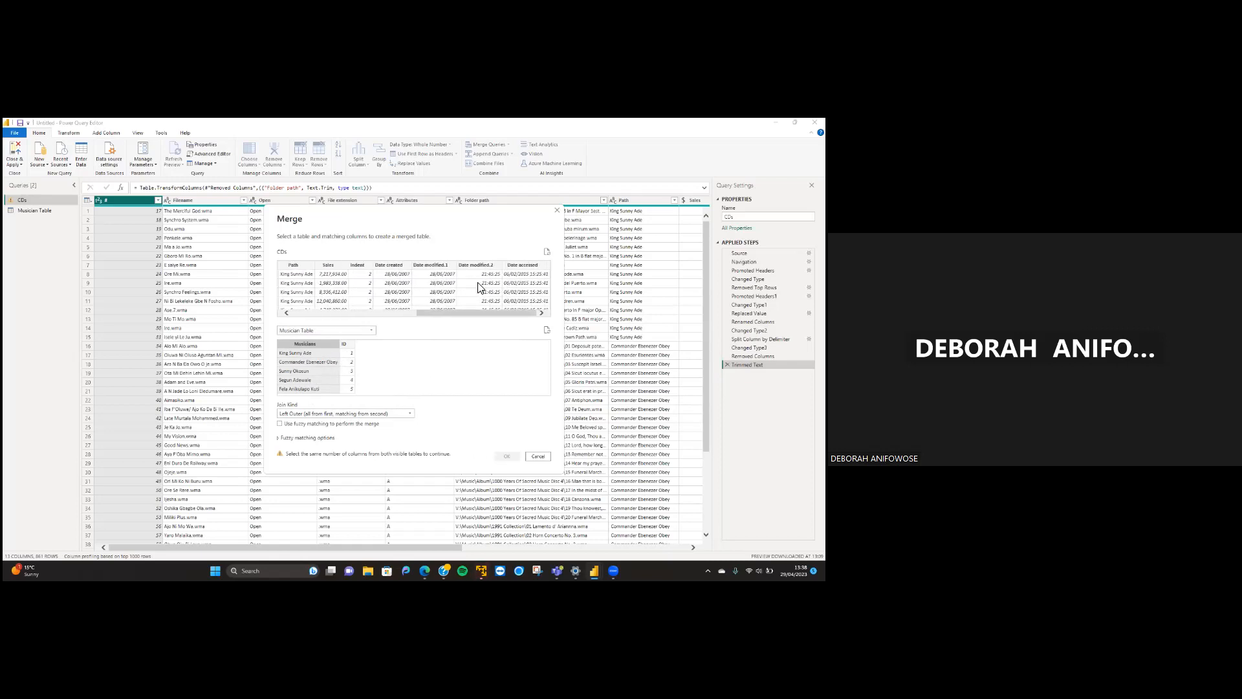
scroll(479, 286, "right", 1)
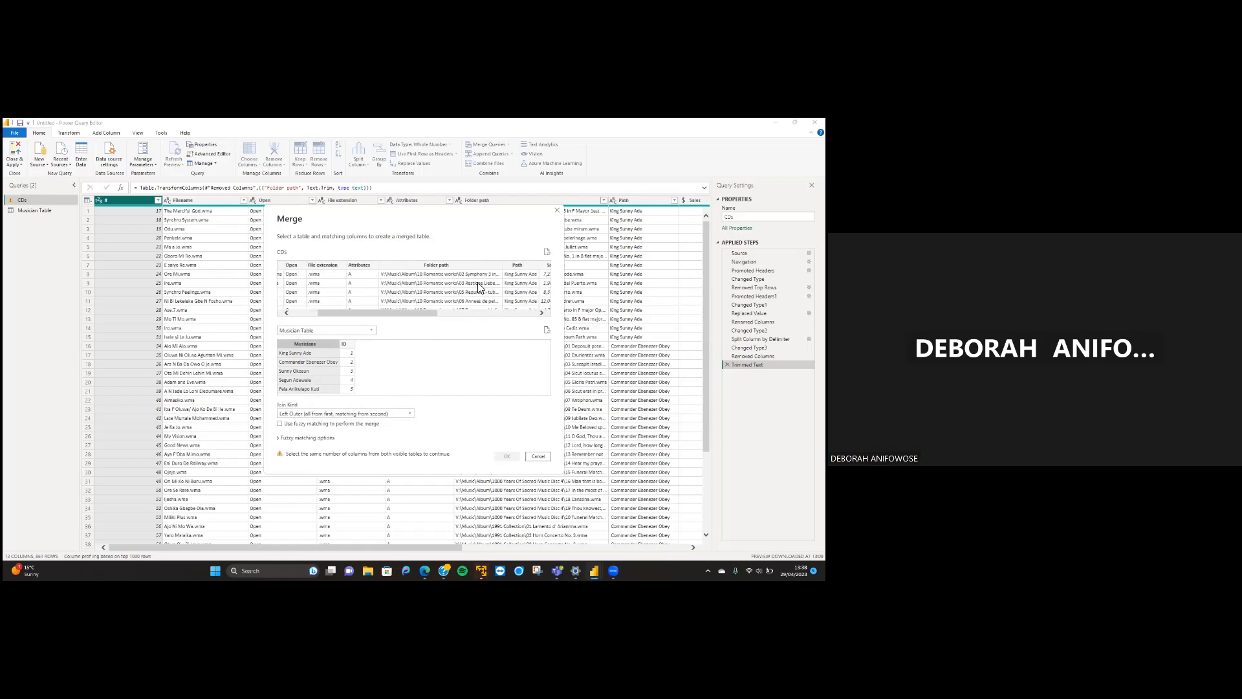
left_click(443, 267)
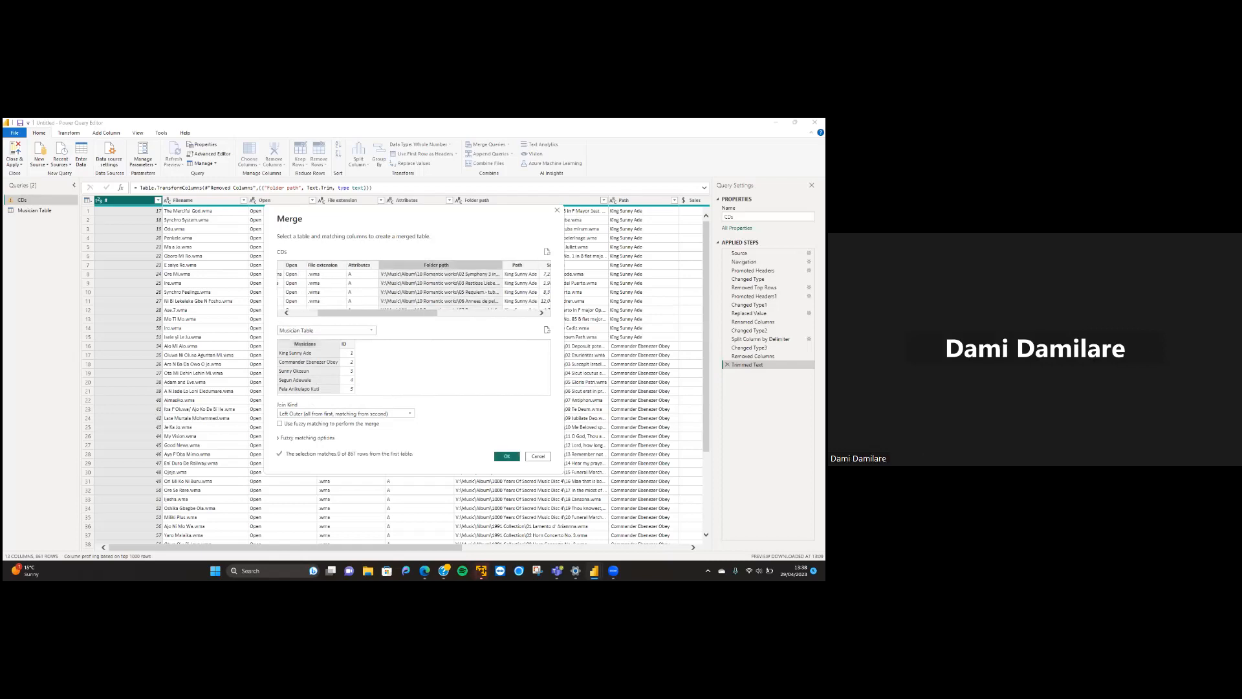
left_click(521, 266)
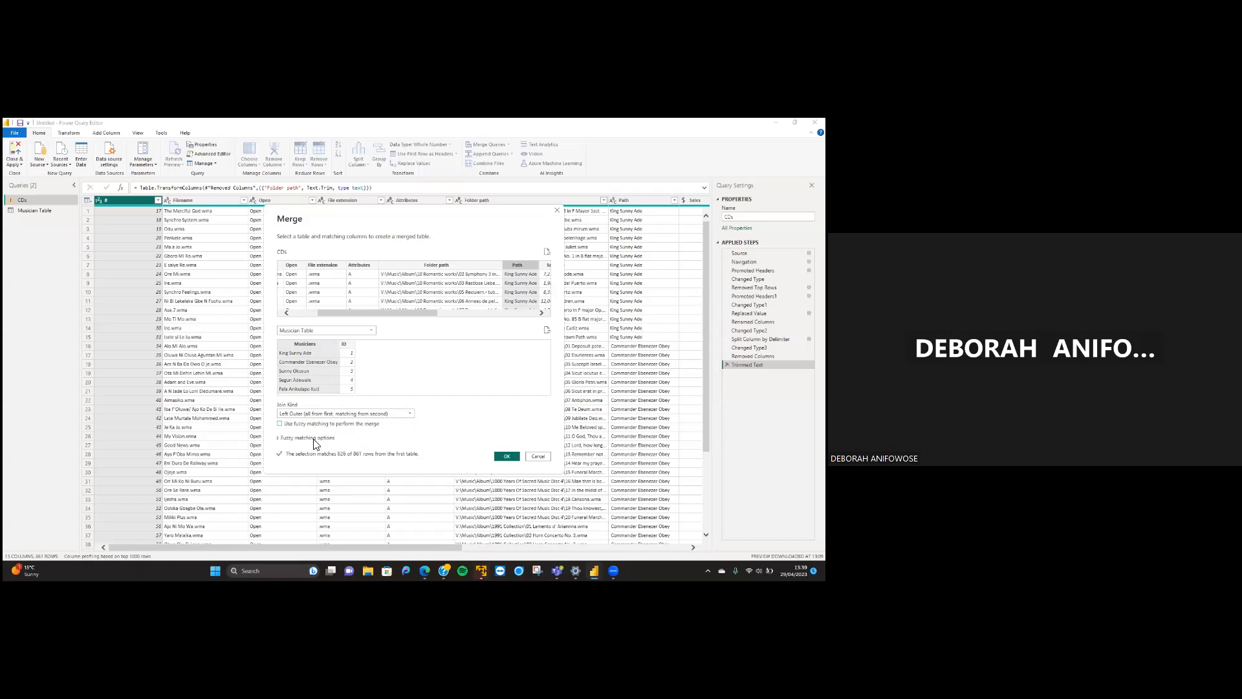
left_click(507, 457)
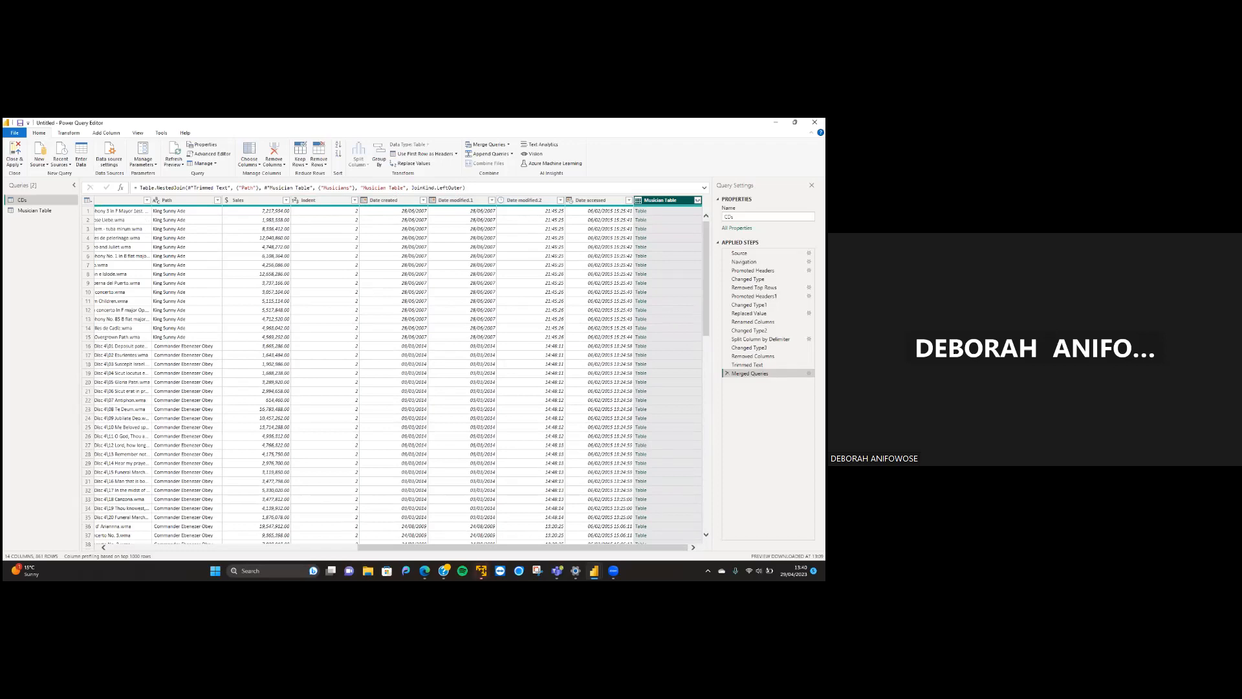
Expand the merged Musician Table column in CDs to include only ID, keeping the original column name as prefix
left_click(697, 200)
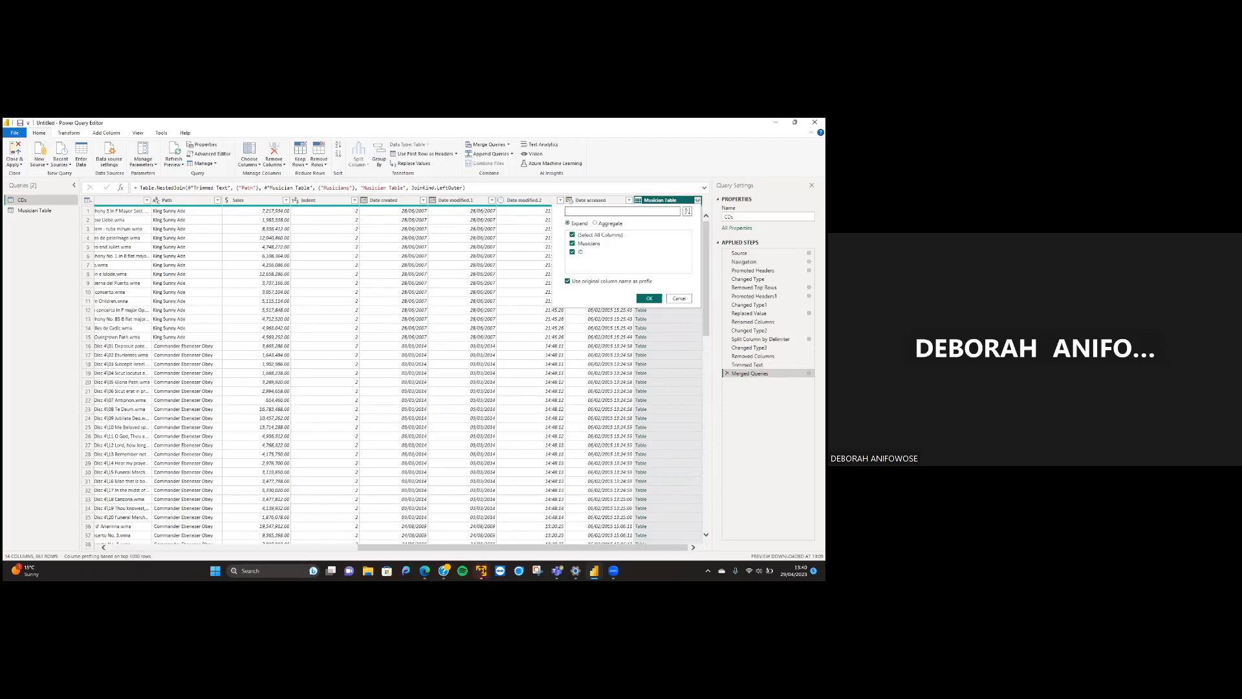
left_click(573, 252)
left_click(573, 243)
left_click(573, 252)
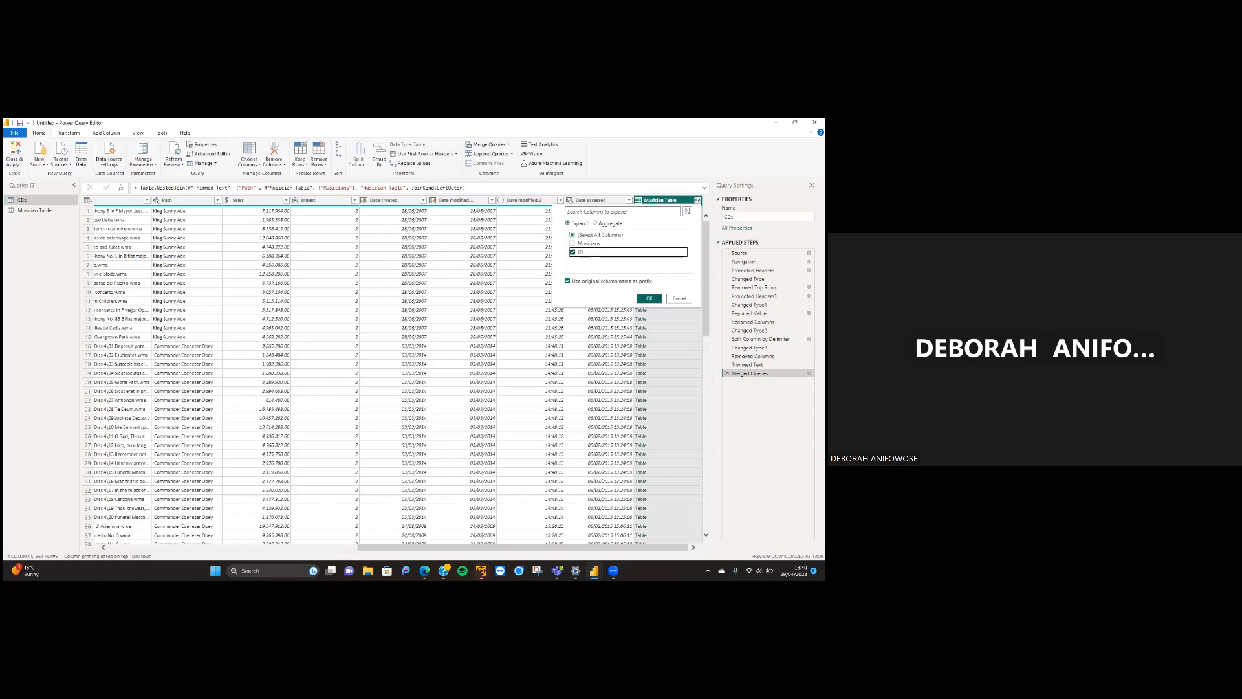
left_click(649, 298)
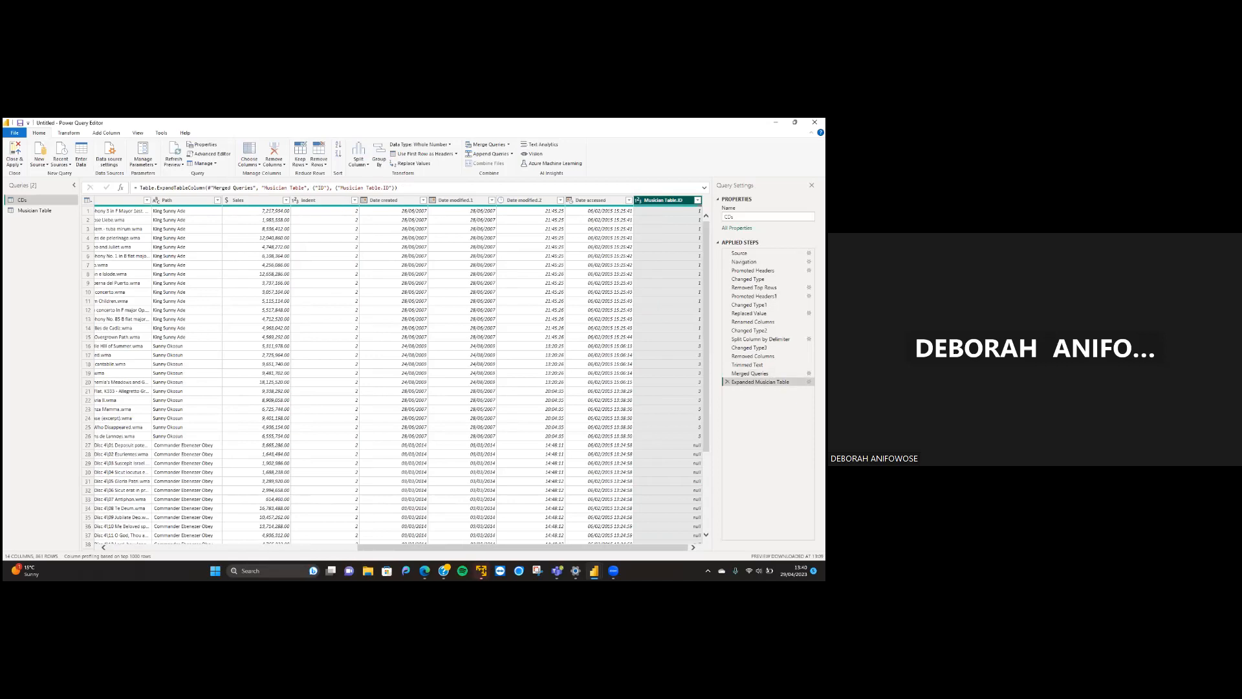
Examine the Musician Table.ID values against the musicians in Path, checking which rows have no matching ID
scroll(388, 375, "down", 5)
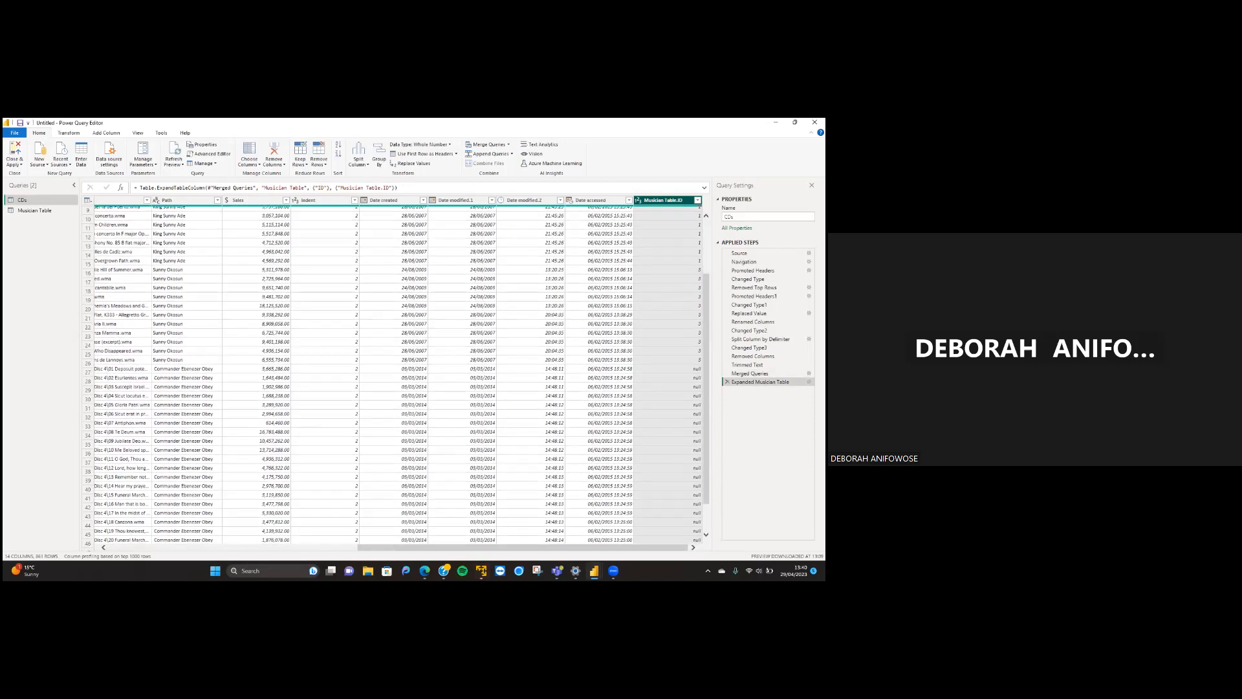
scroll(388, 375, "down", 2)
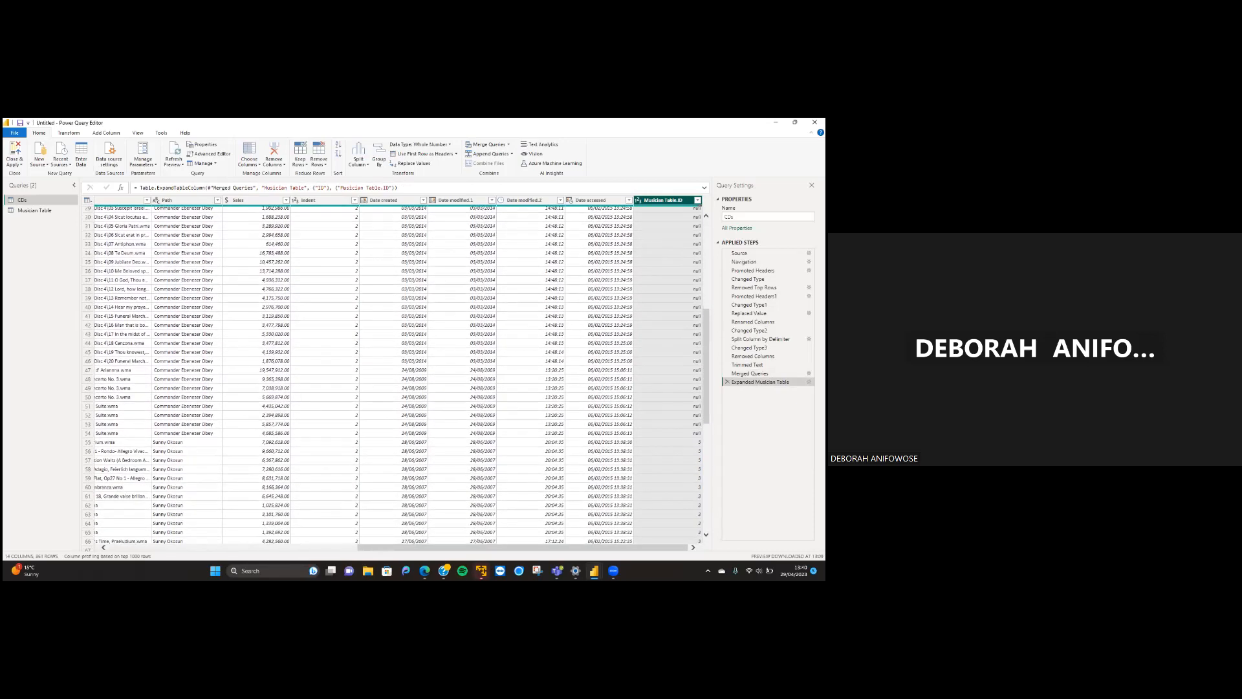
scroll(388, 375, "down", 2)
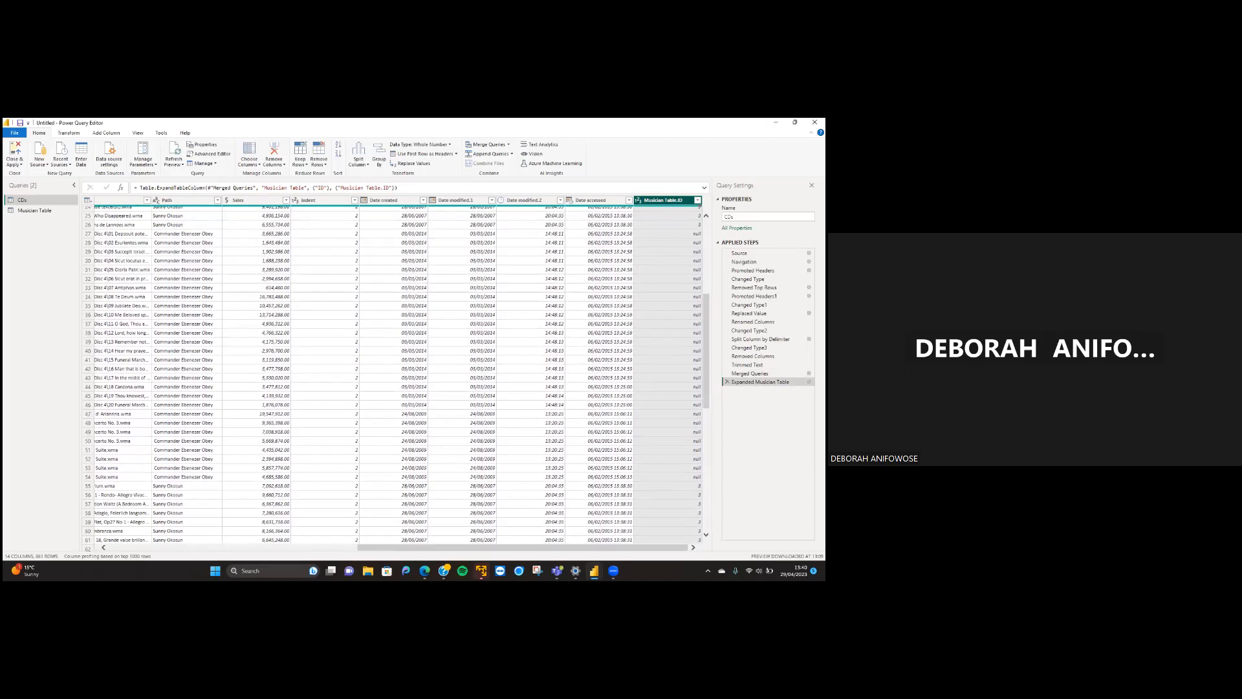
left_click(668, 414)
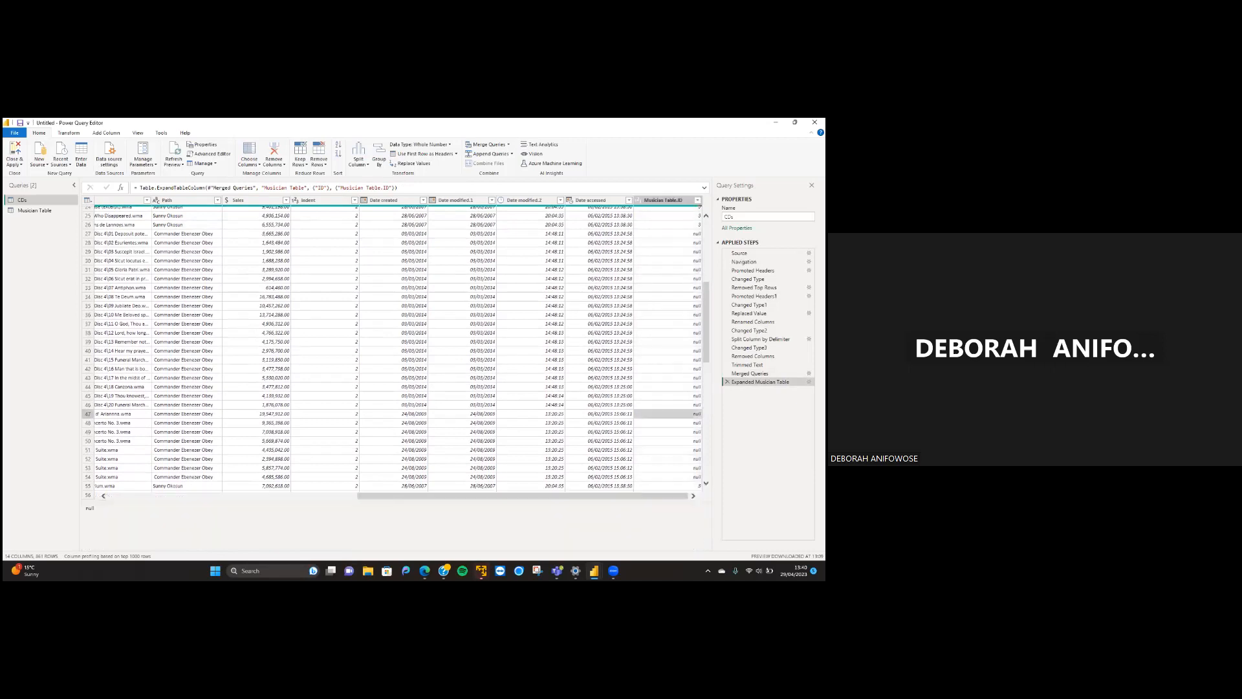
left_click(668, 476)
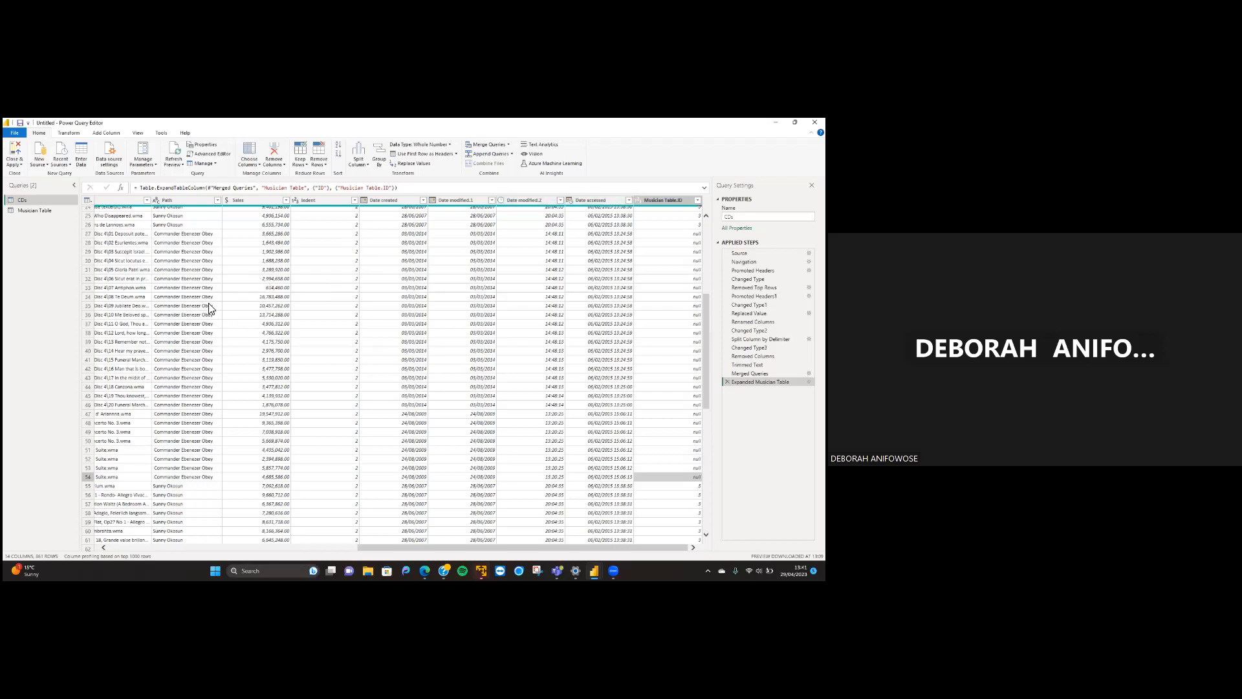
scroll(198, 337, "left", 5)
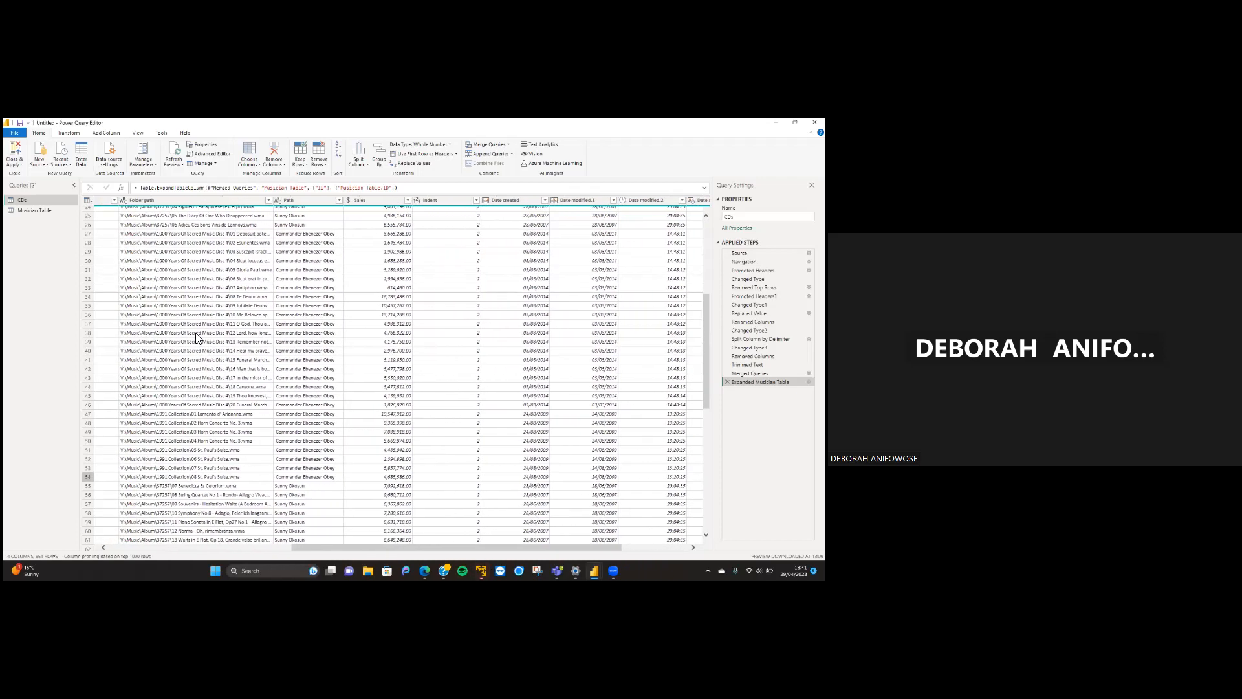
scroll(197, 337, "right", 2)
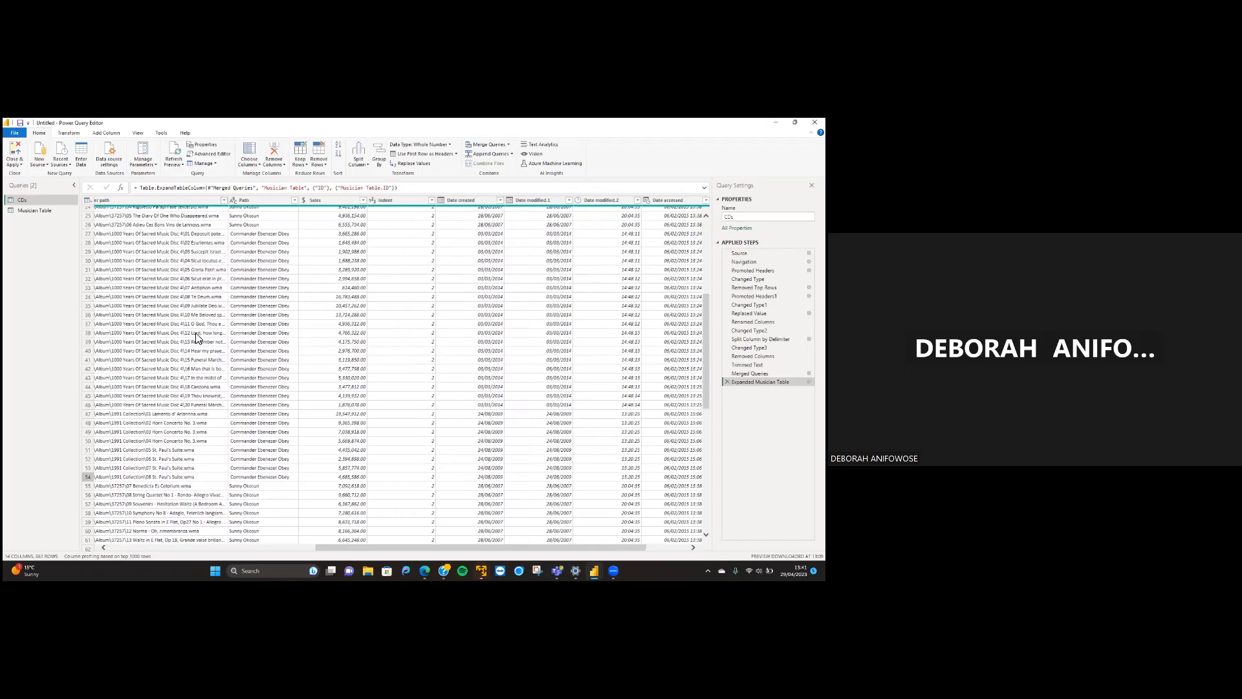
scroll(197, 337, "right", 3)
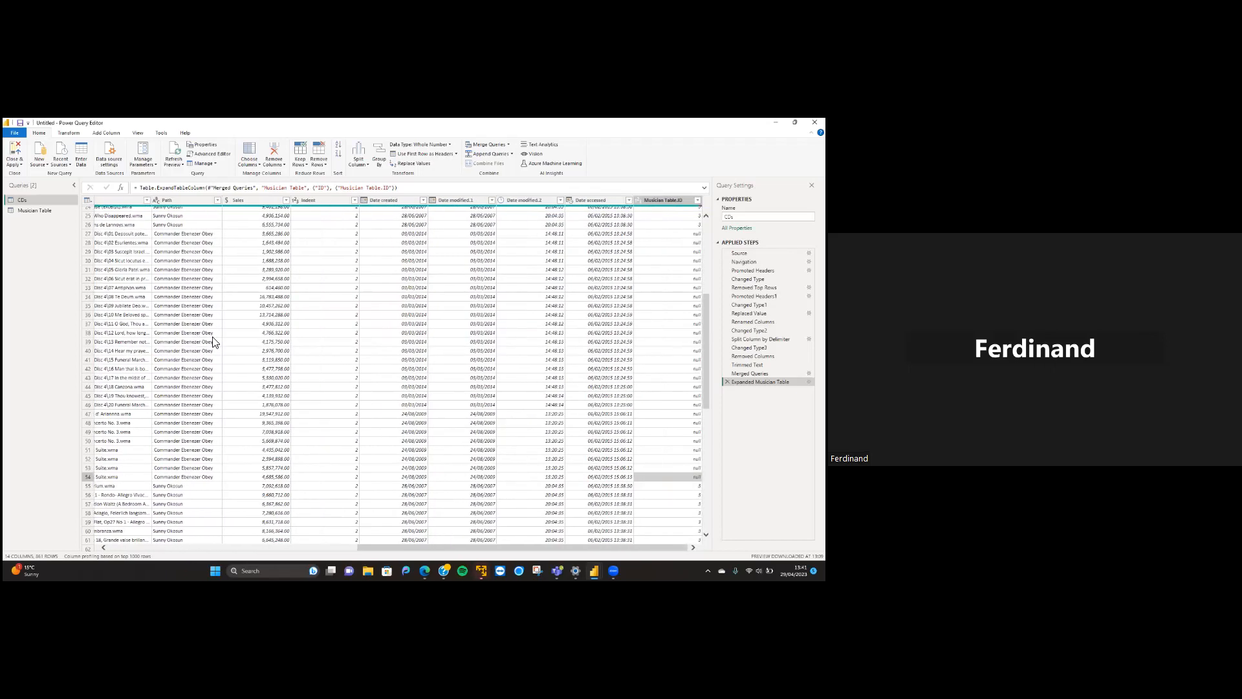
left_click(85, 477)
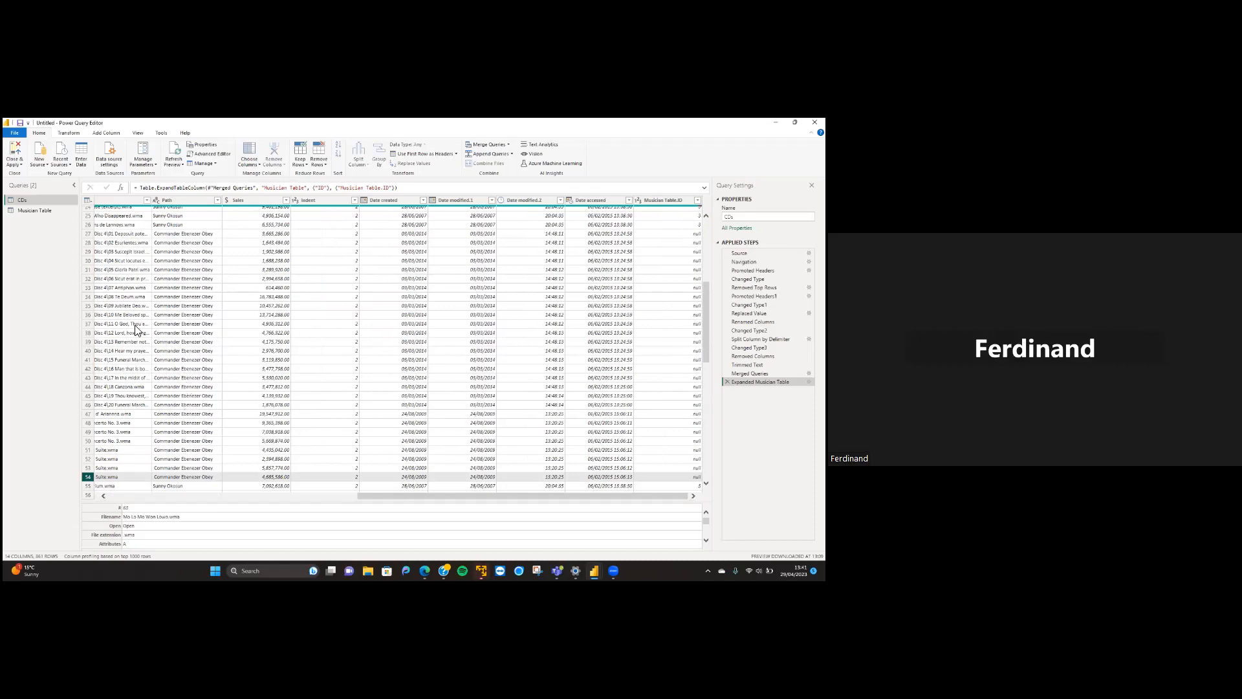
left_click_drag(31, 205, 172, 277)
scroll(179, 282, "up", 4)
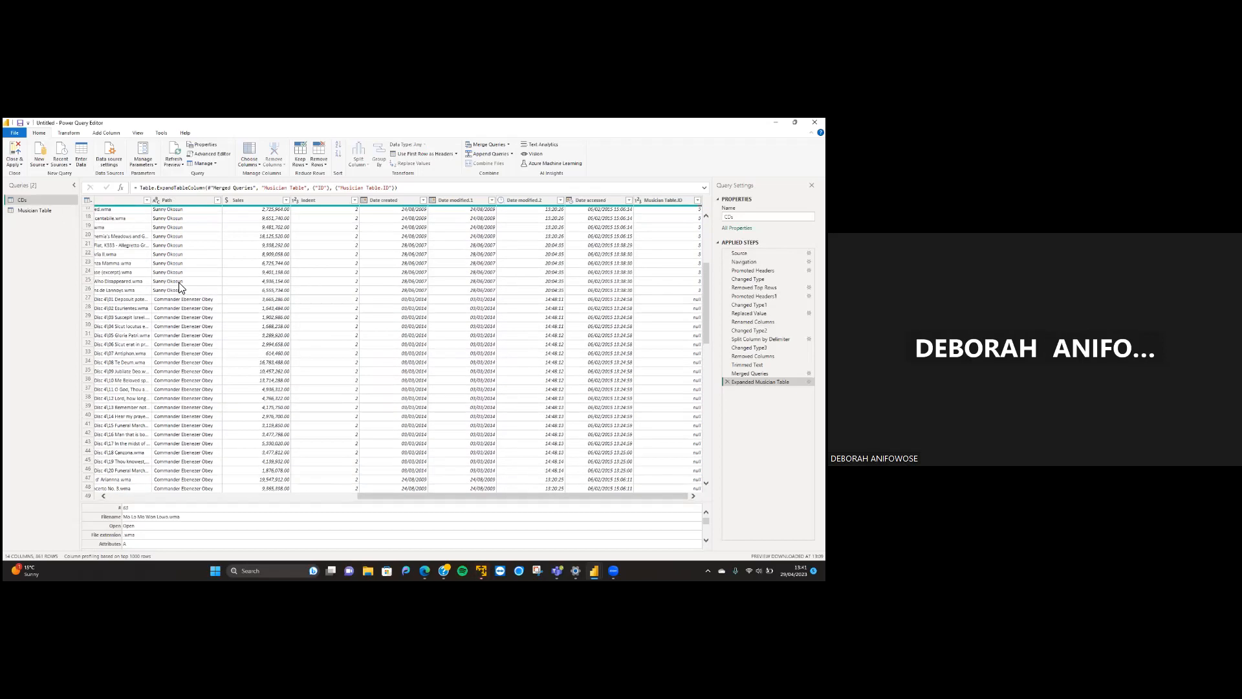
scroll(180, 287, "up", 1)
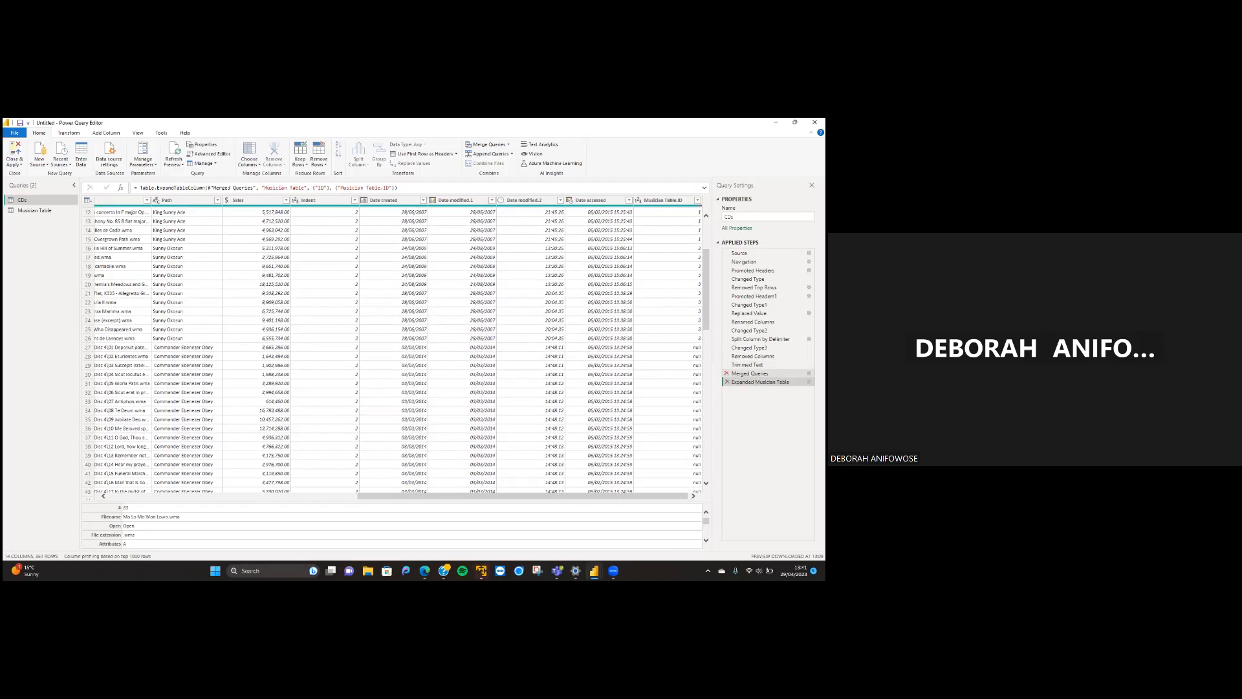
Delete the Expanded Musician Table and Merged Queries applied steps from the CDs query
left_click(726, 374)
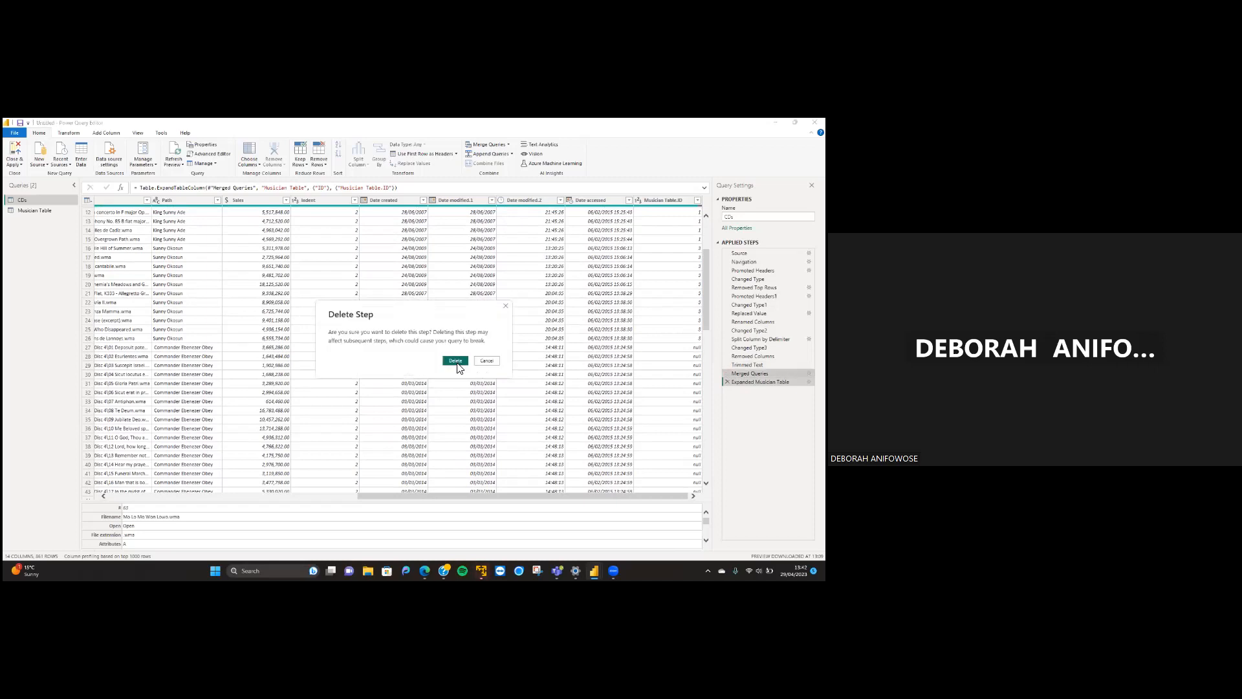
left_click(487, 360)
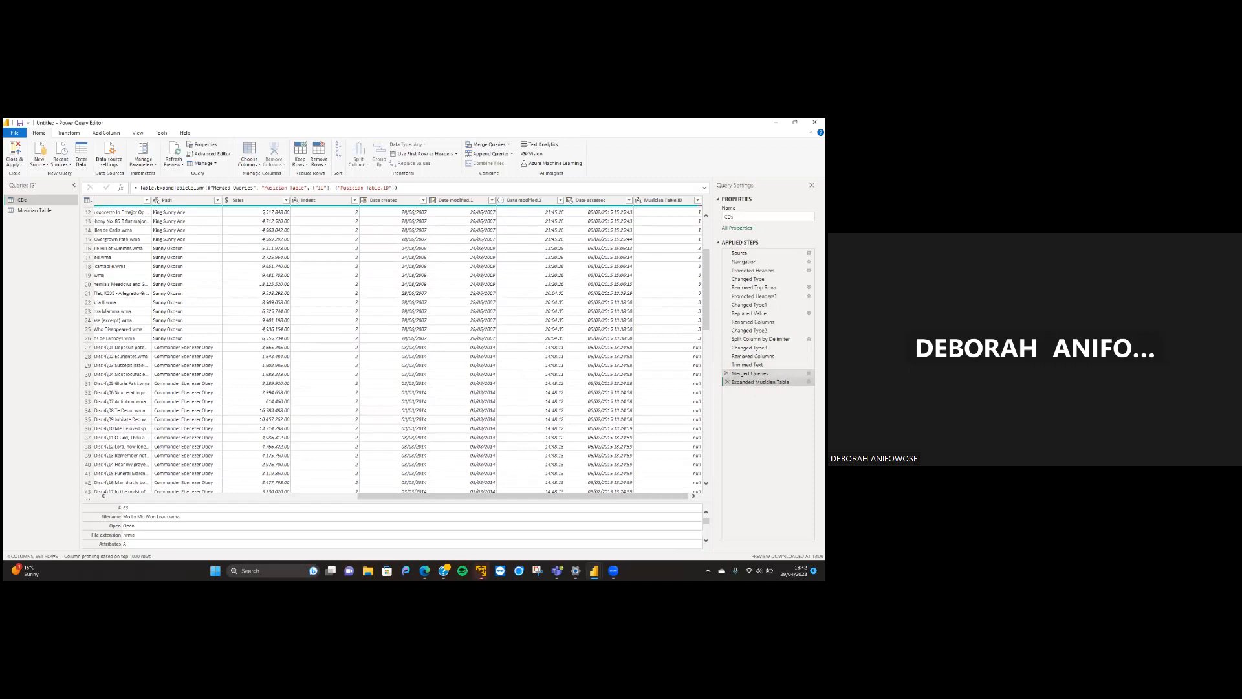
left_click(727, 382)
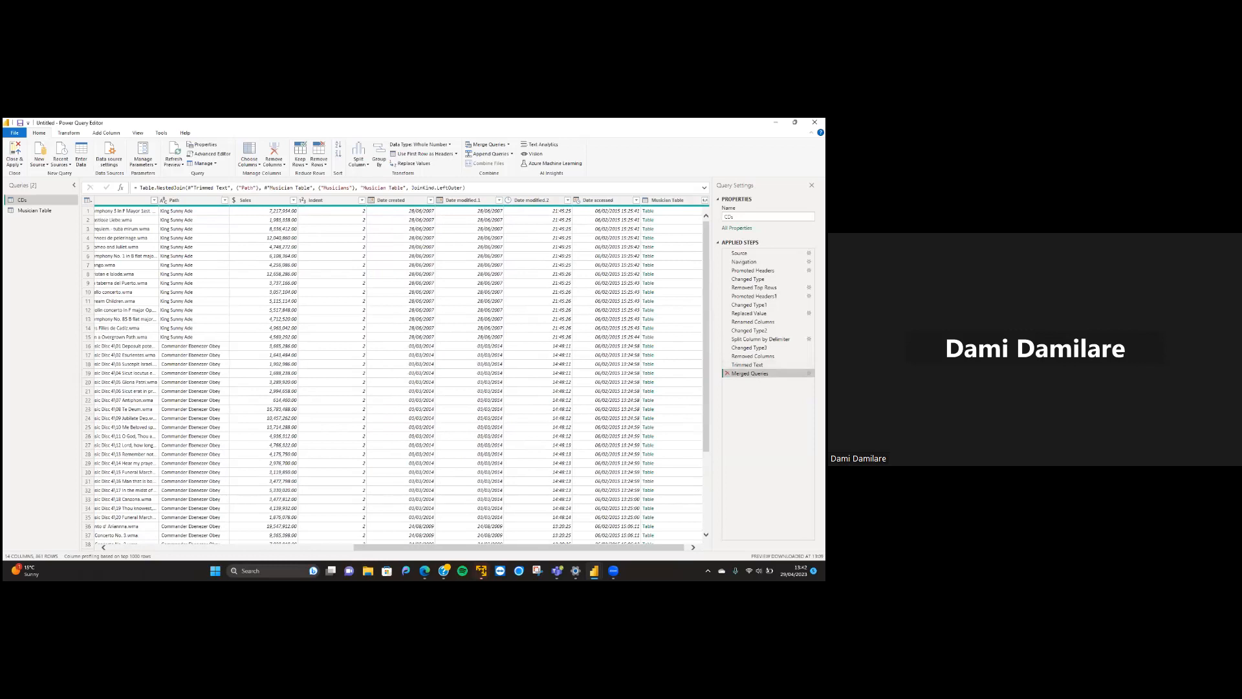
left_click(727, 374)
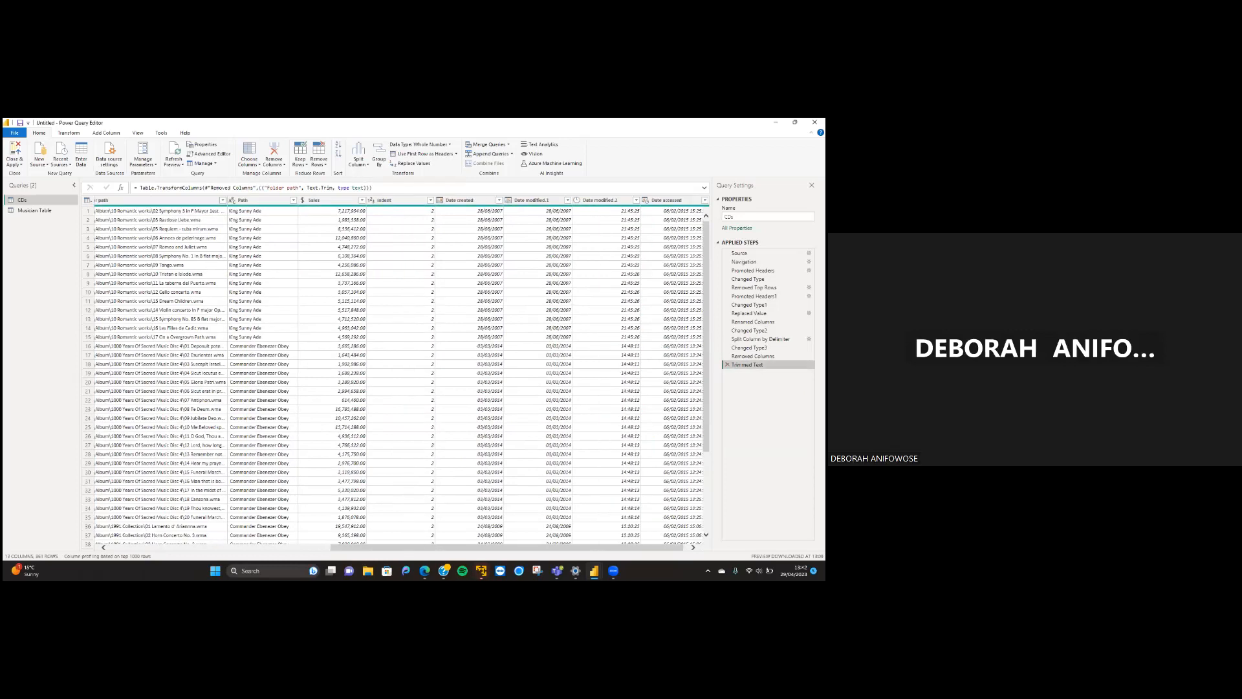
Rename the Path column in CDs as Musician
left_click(250, 199)
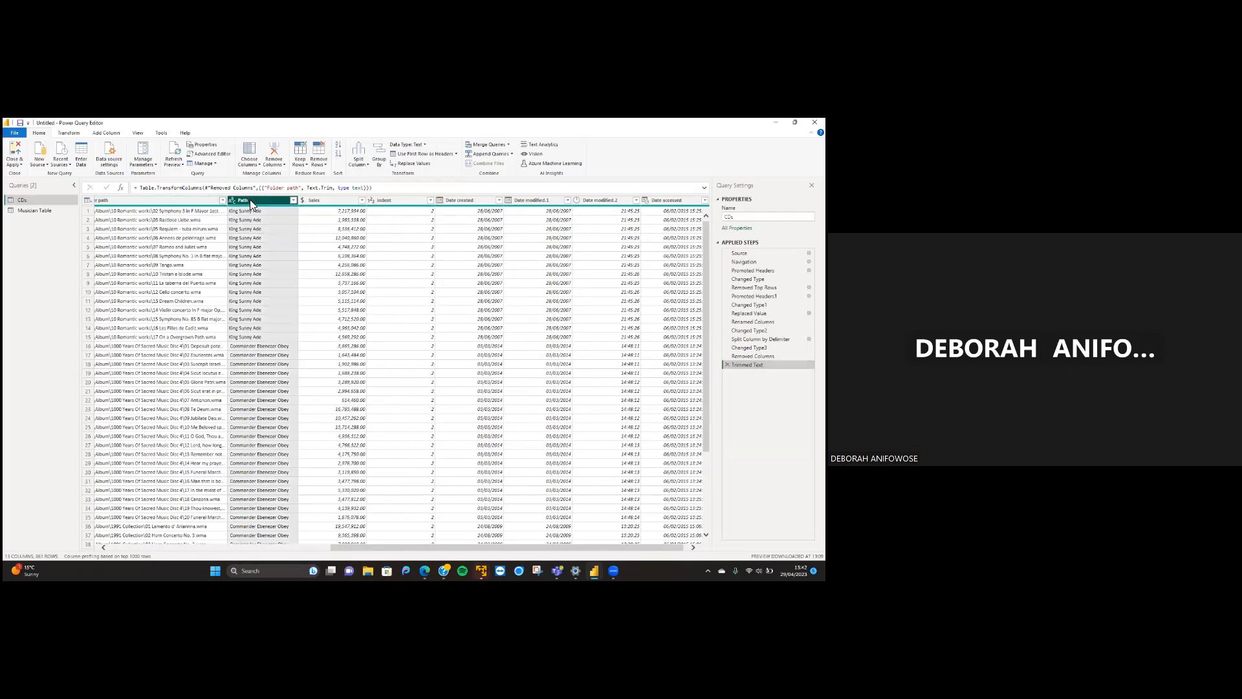
double_click(250, 200)
type("M")
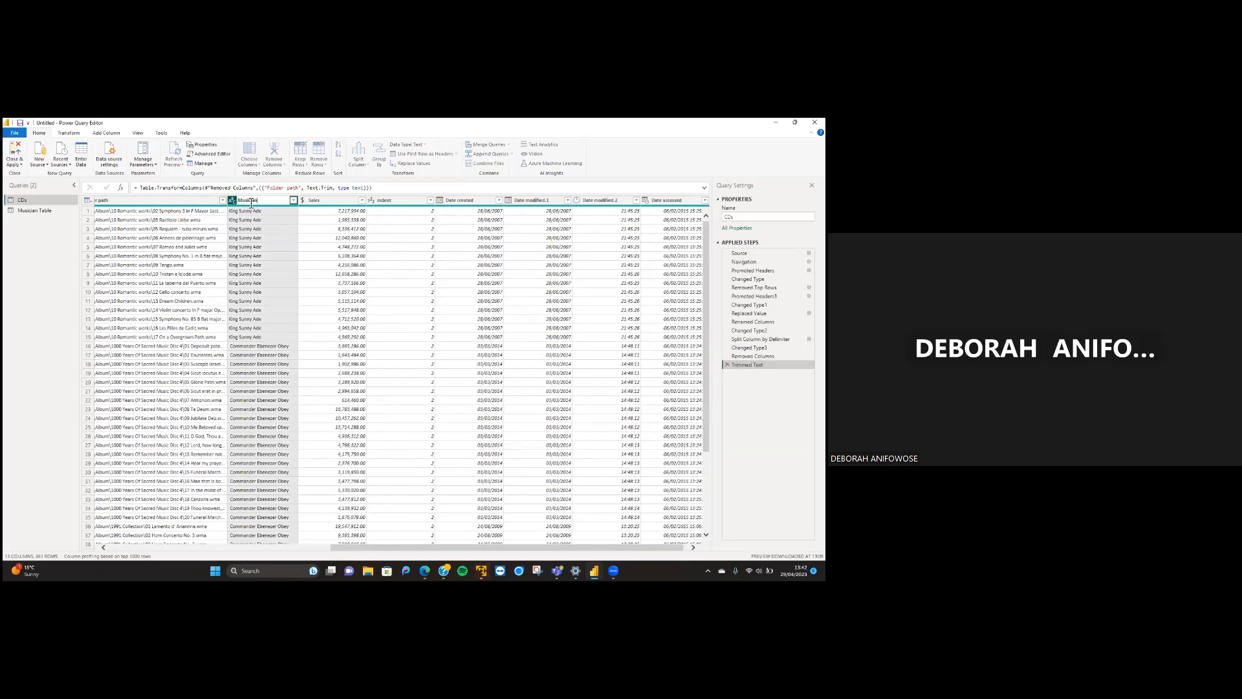
type("usician")
key("Return")
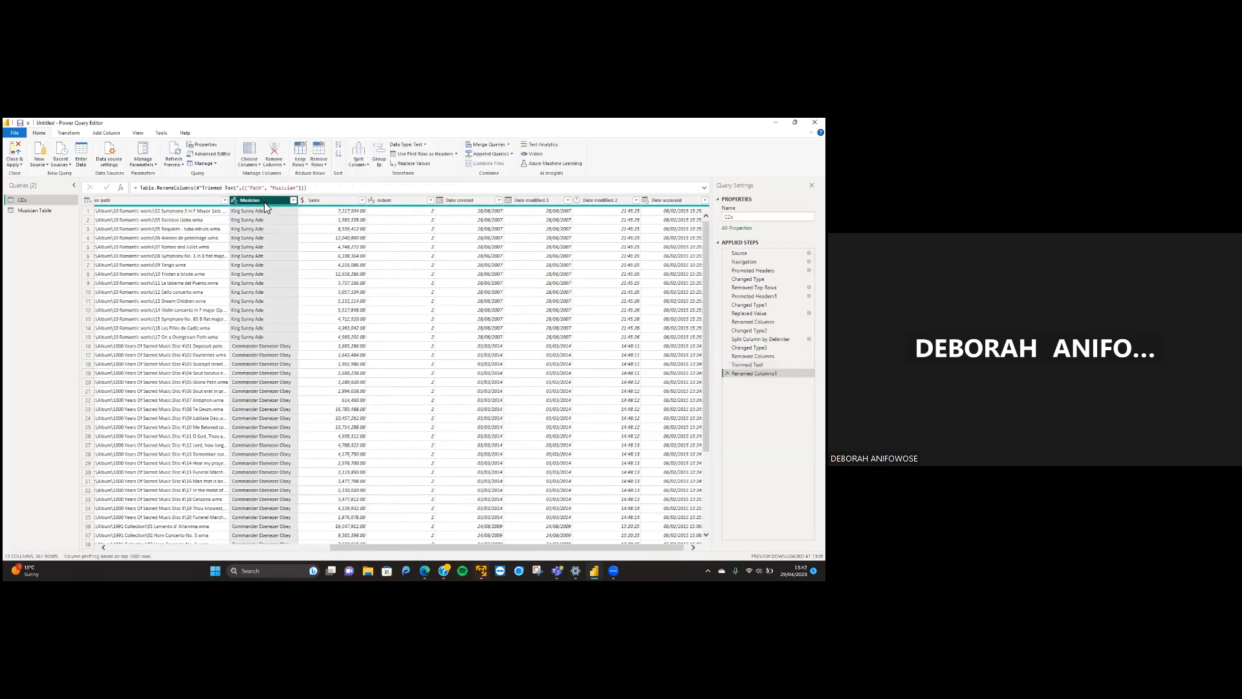
Trim the text in the Musician column of CDs
right_click(260, 199)
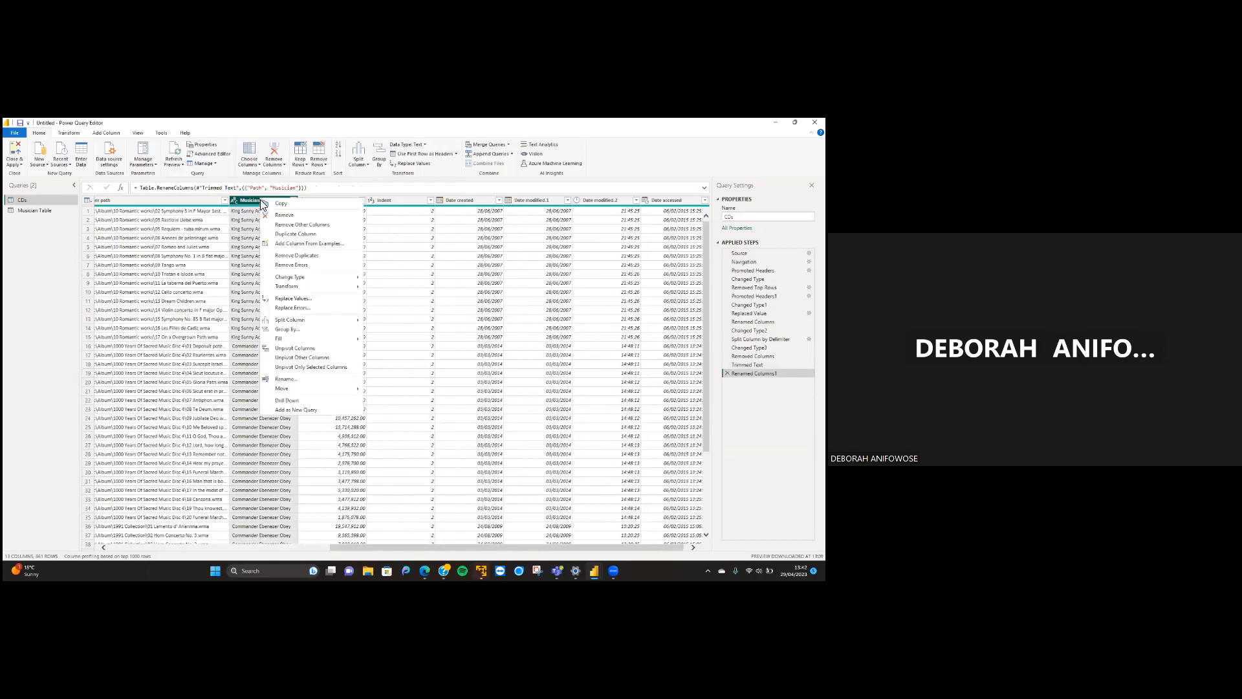
mouse_move(309, 287)
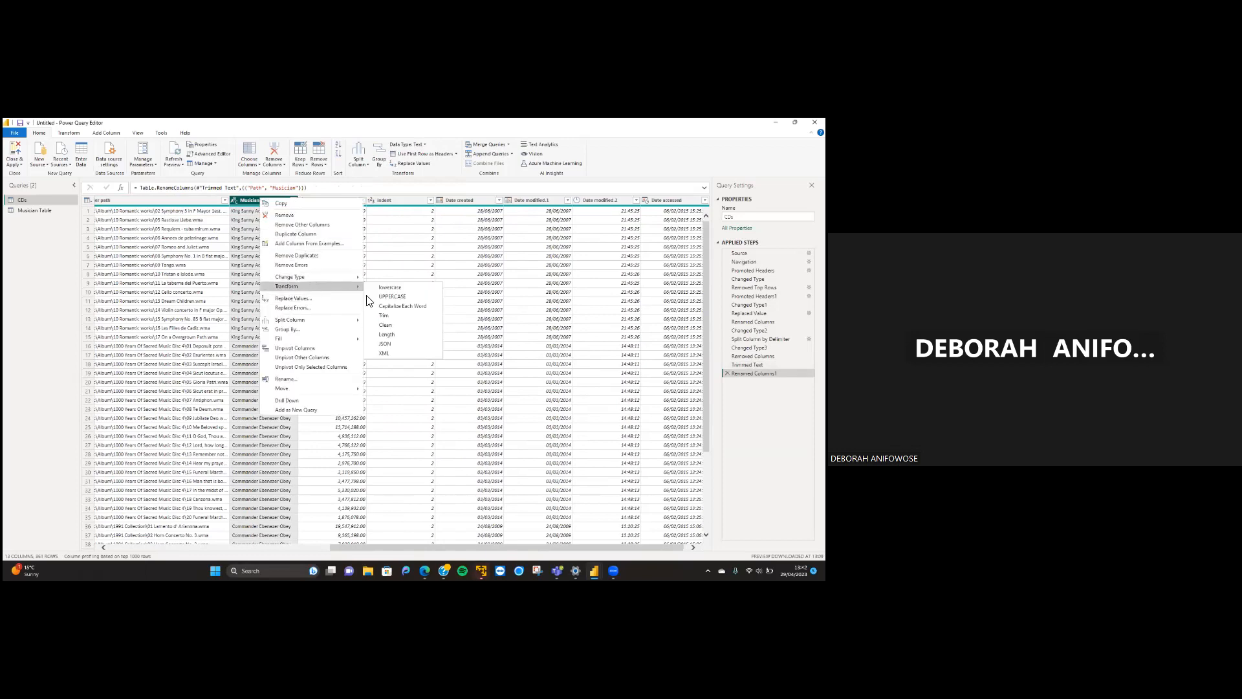
left_click(394, 311)
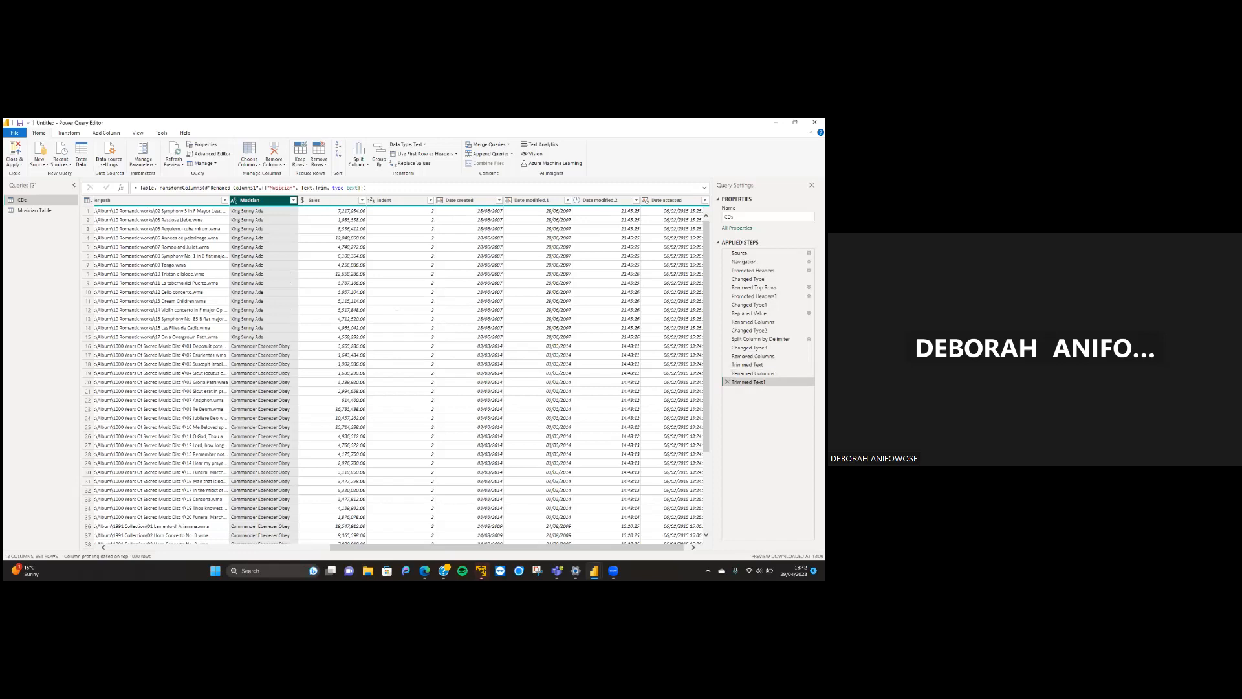
Trim the text in the Musicians column of the Musician Table query
left_click(51, 211)
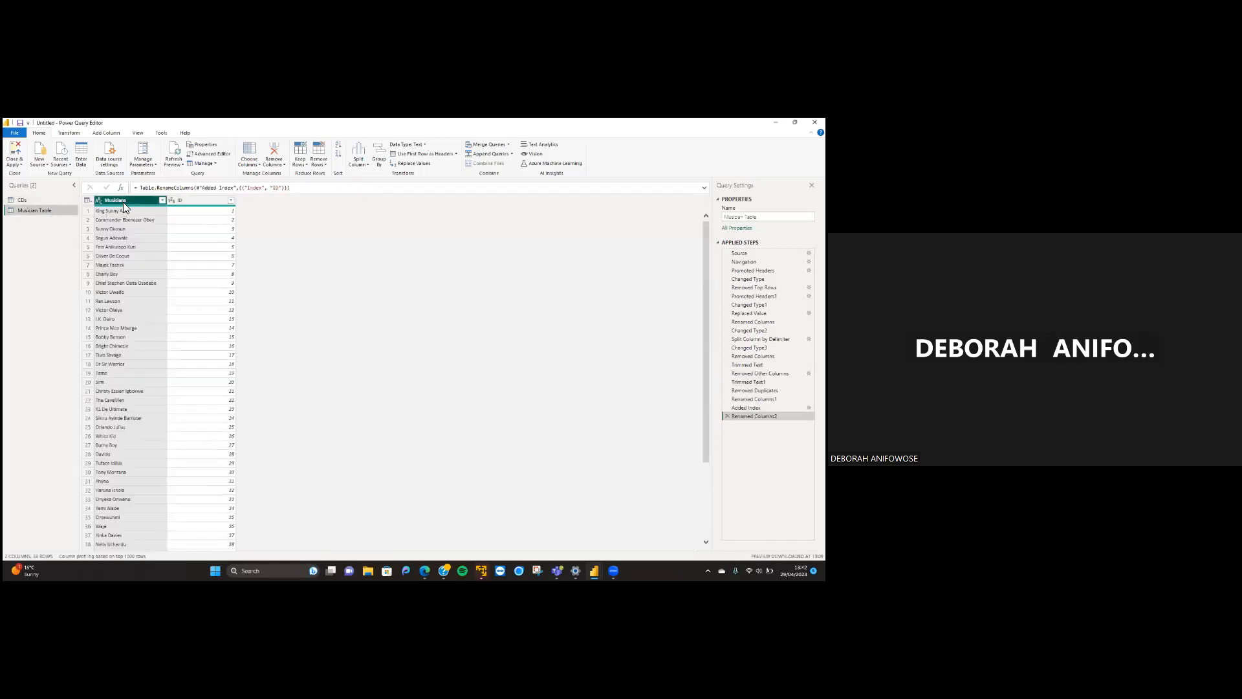
right_click(123, 201)
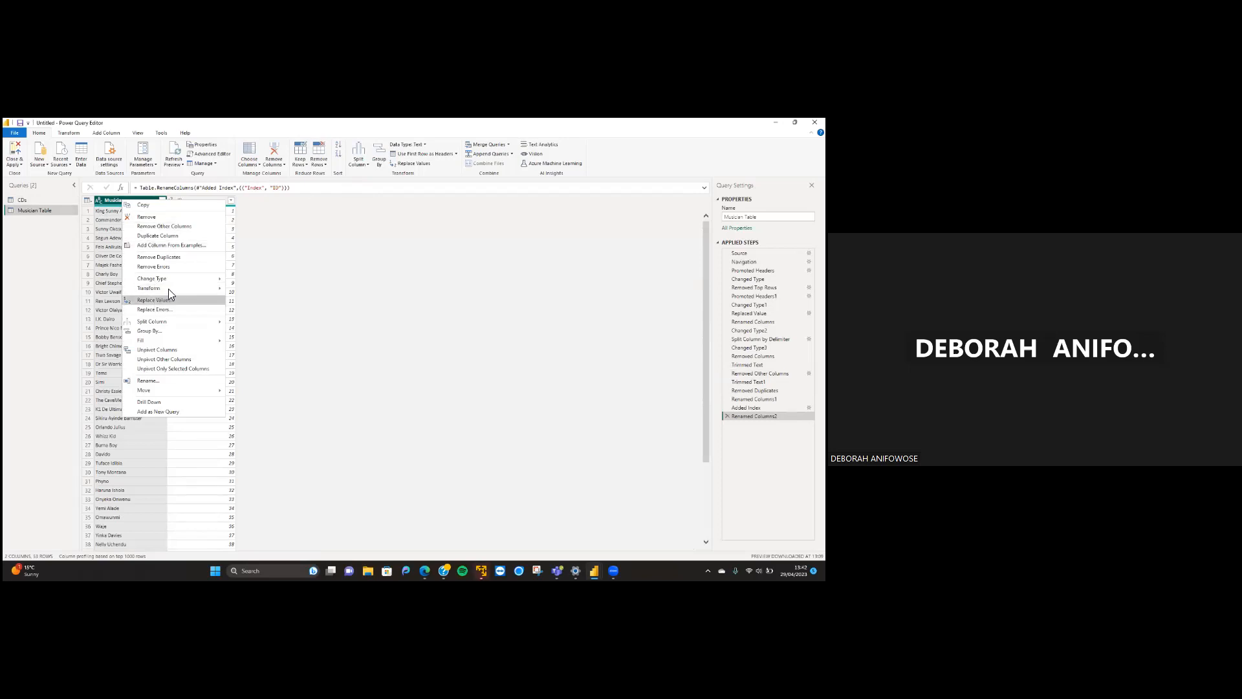
mouse_move(169, 288)
left_click(263, 323)
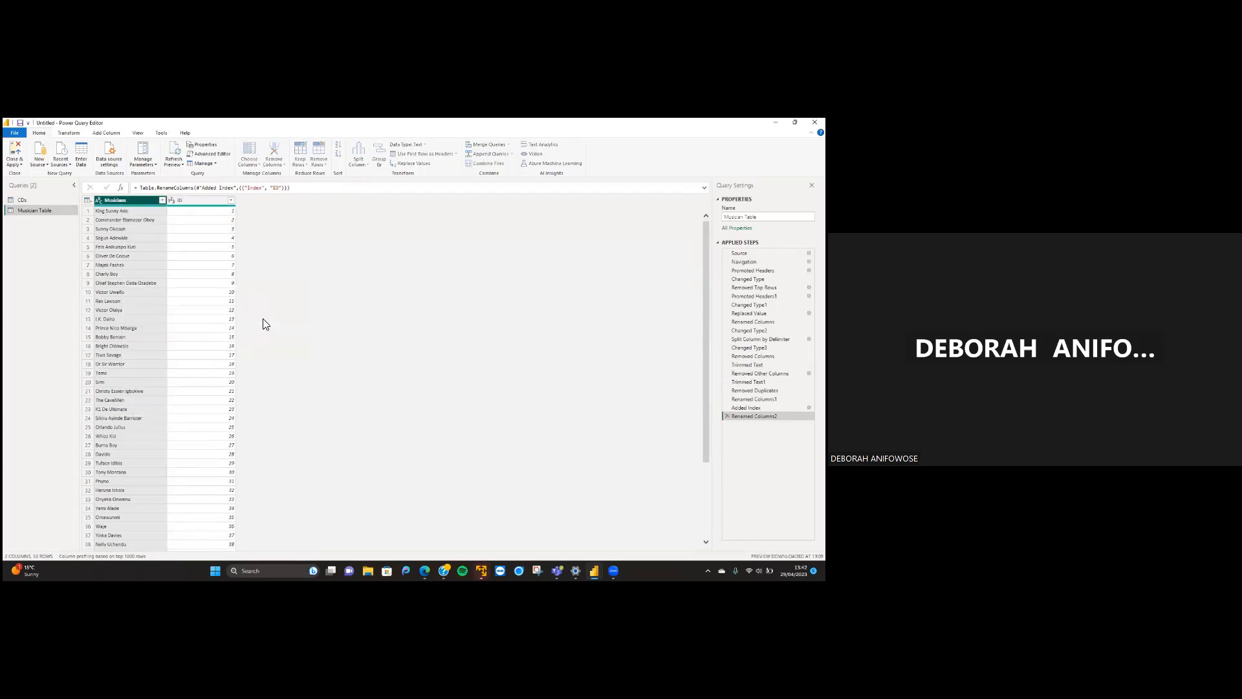
Start a new merge from the CDs query with Musician Table as the second table
left_click(23, 200)
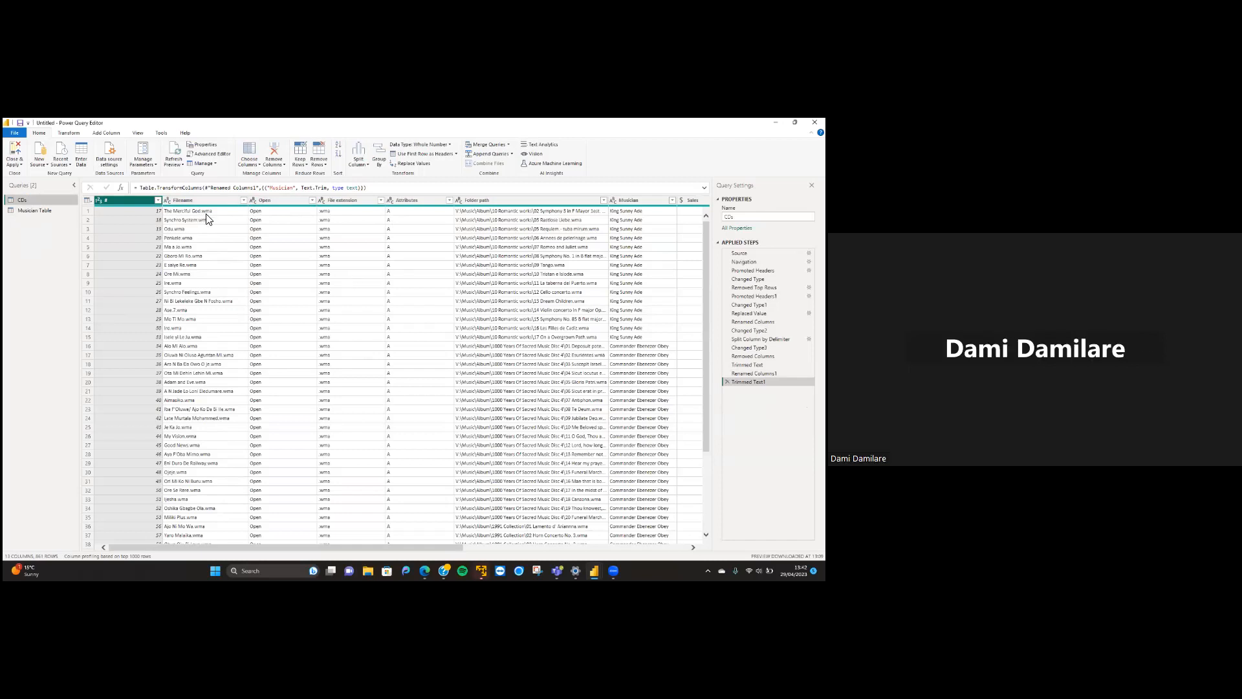
left_click(510, 145)
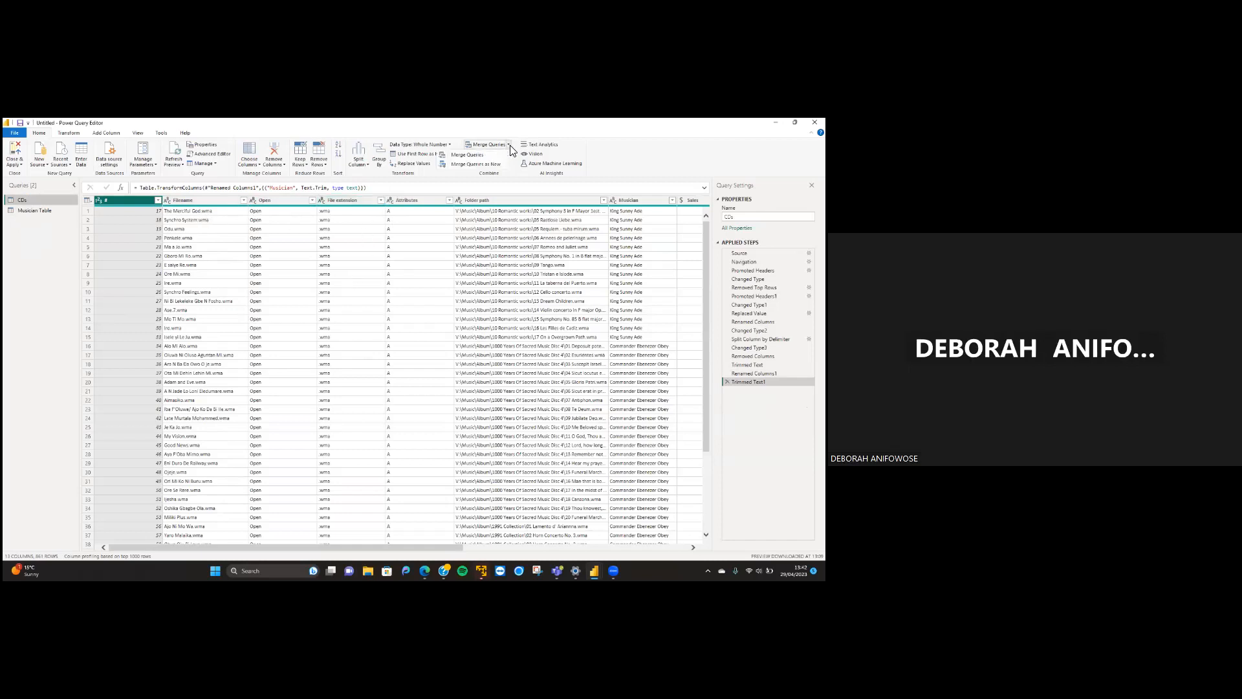
left_click(483, 156)
left_click(321, 331)
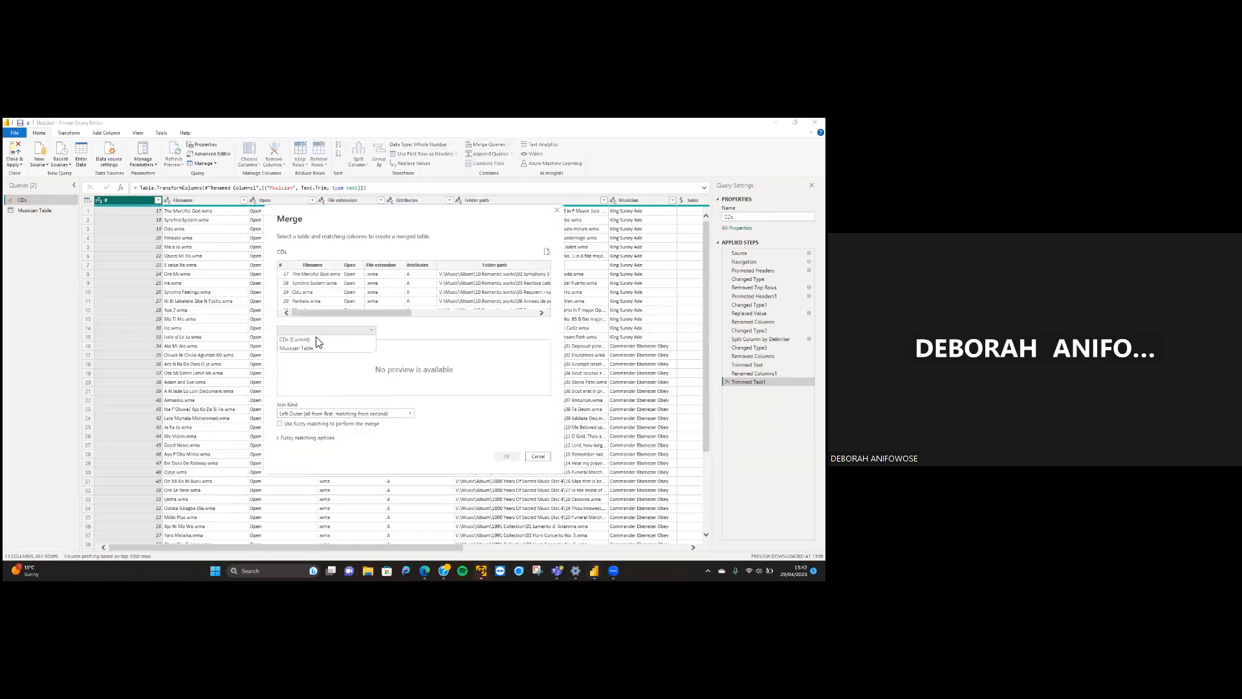
left_click(313, 347)
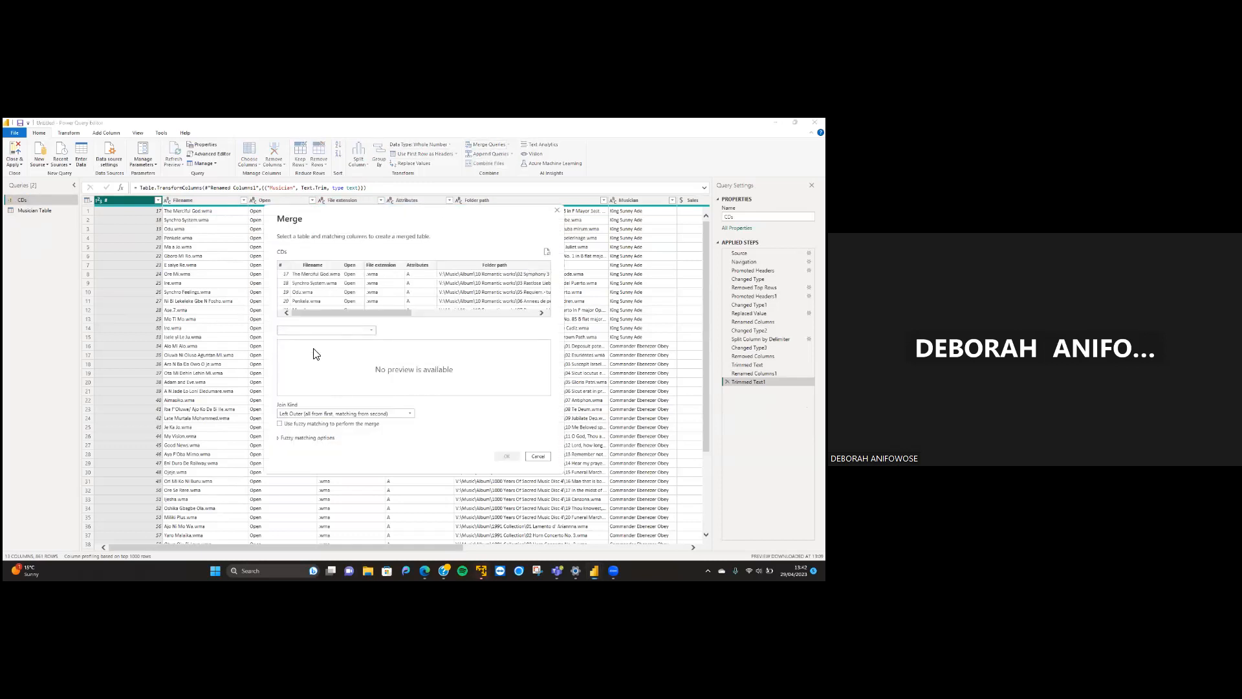
Match Musician in CDs with Musicians in Musician Table and complete the Left Outer merge
scroll(502, 283, "right", 5)
left_click(501, 265)
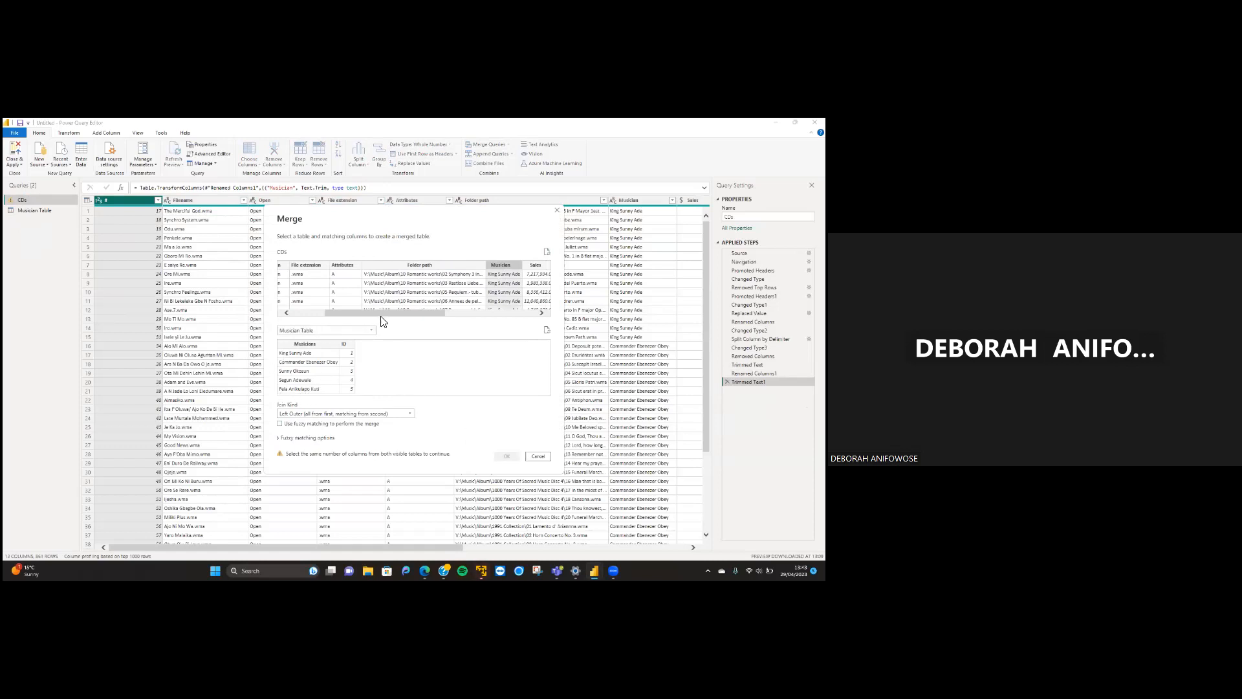
left_click(312, 344)
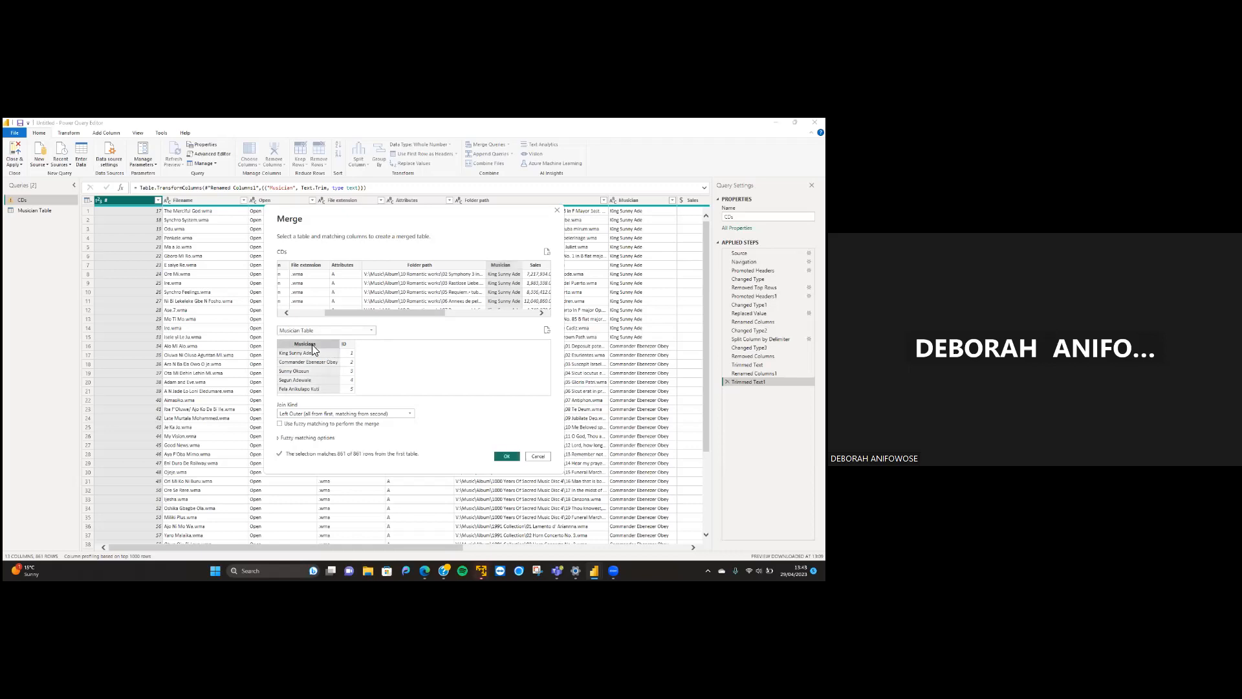
left_click(504, 458)
left_click(508, 456)
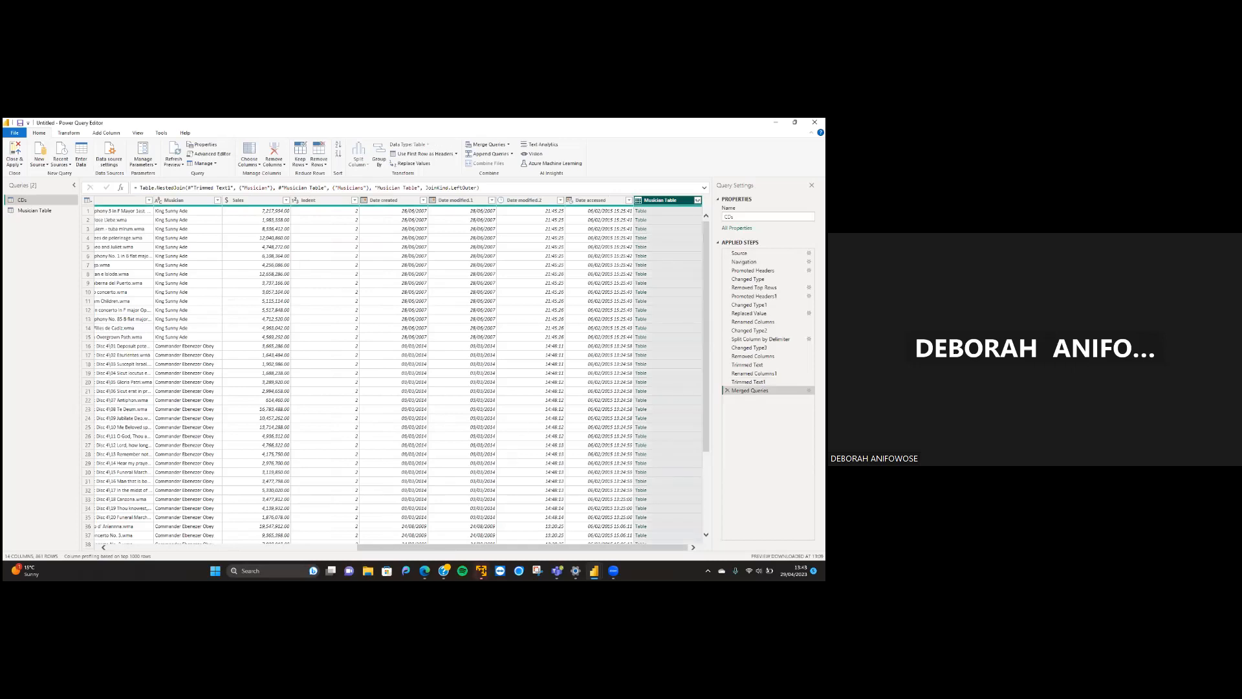
Expand the merged Musician Table column to only its ID field, without the original column name as prefix
left_click(697, 200)
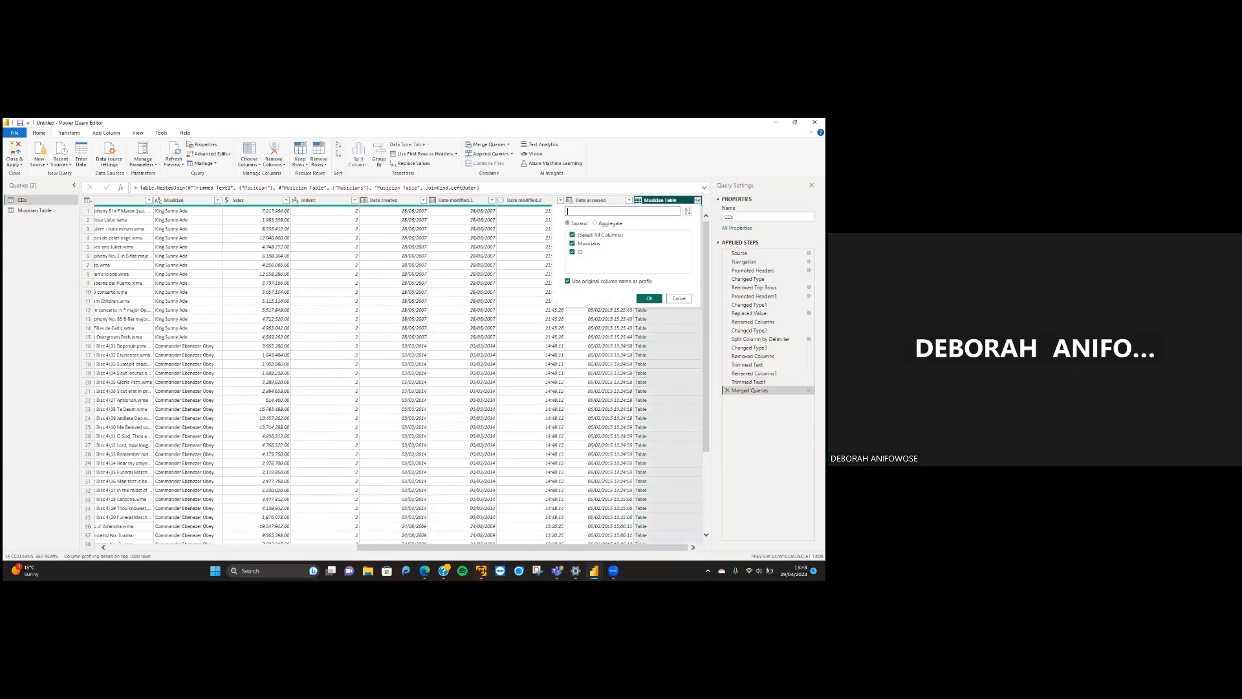
left_click(572, 244)
left_click(572, 235)
left_click(572, 252)
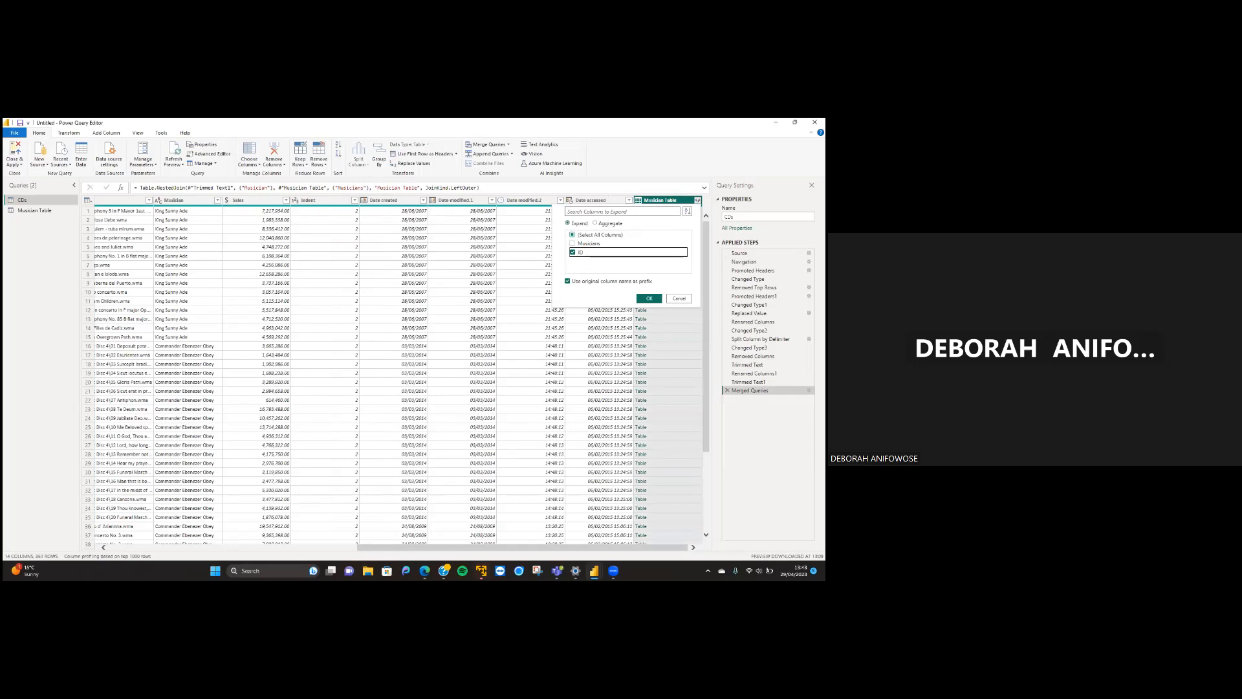
left_click(568, 281)
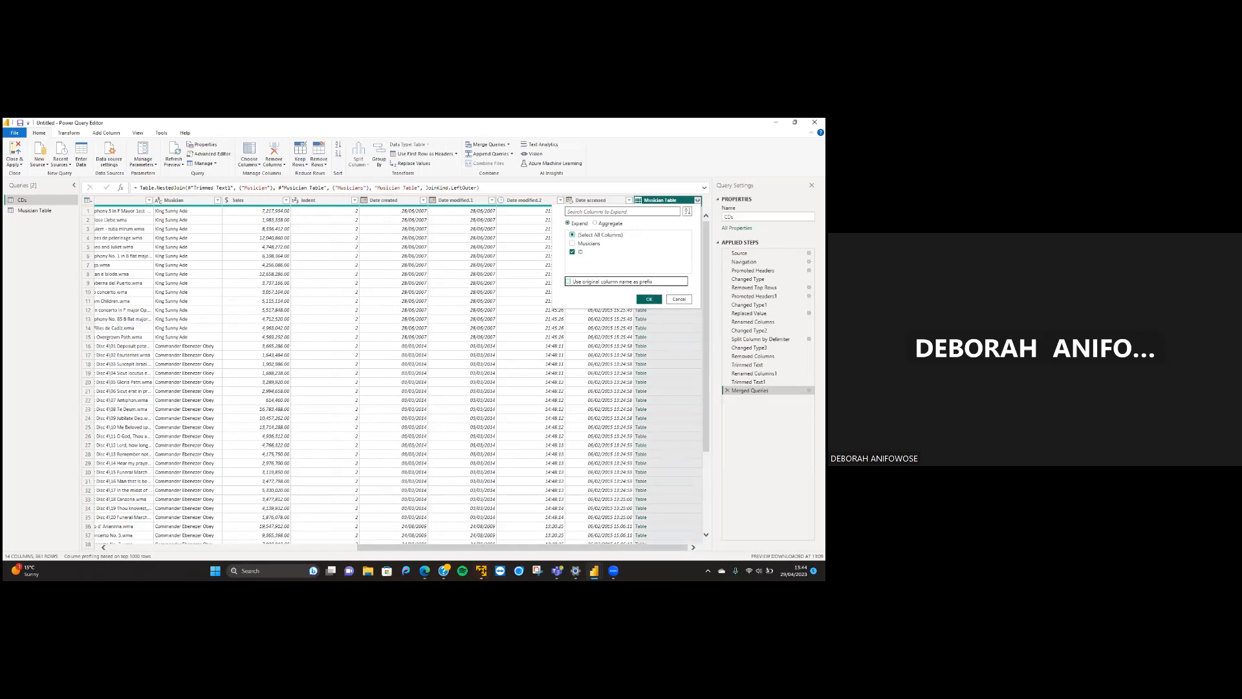
left_click(649, 298)
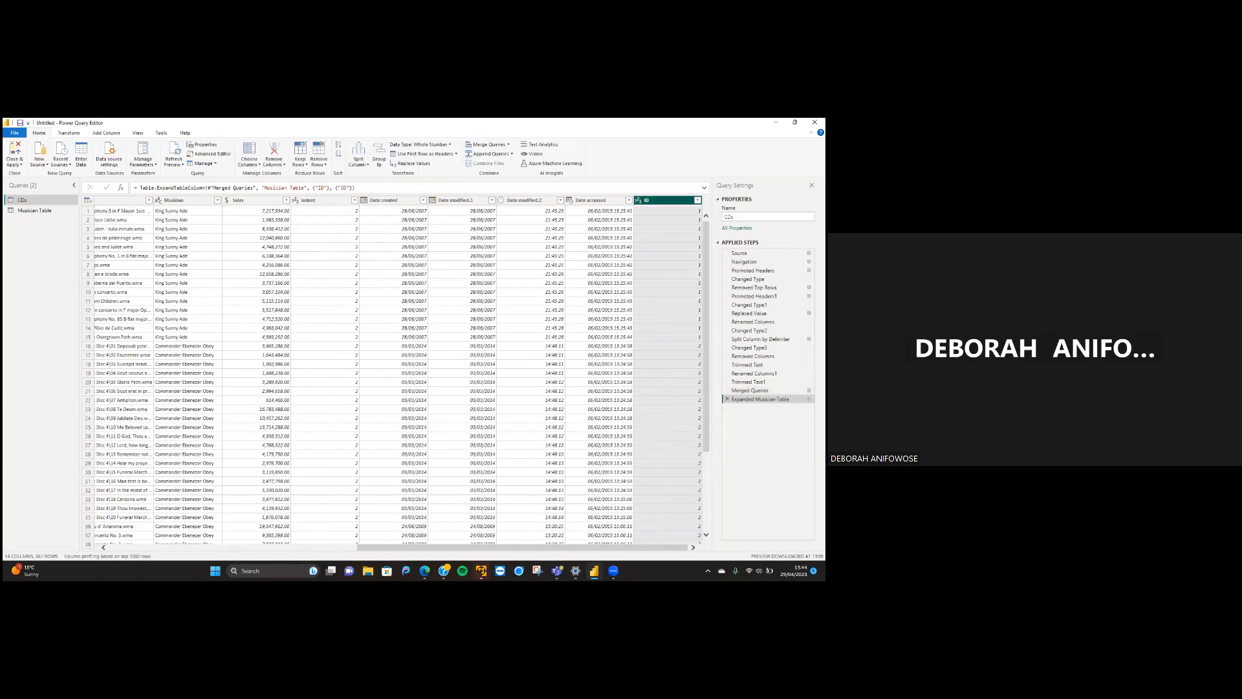
scroll(397, 375, "down", 20)
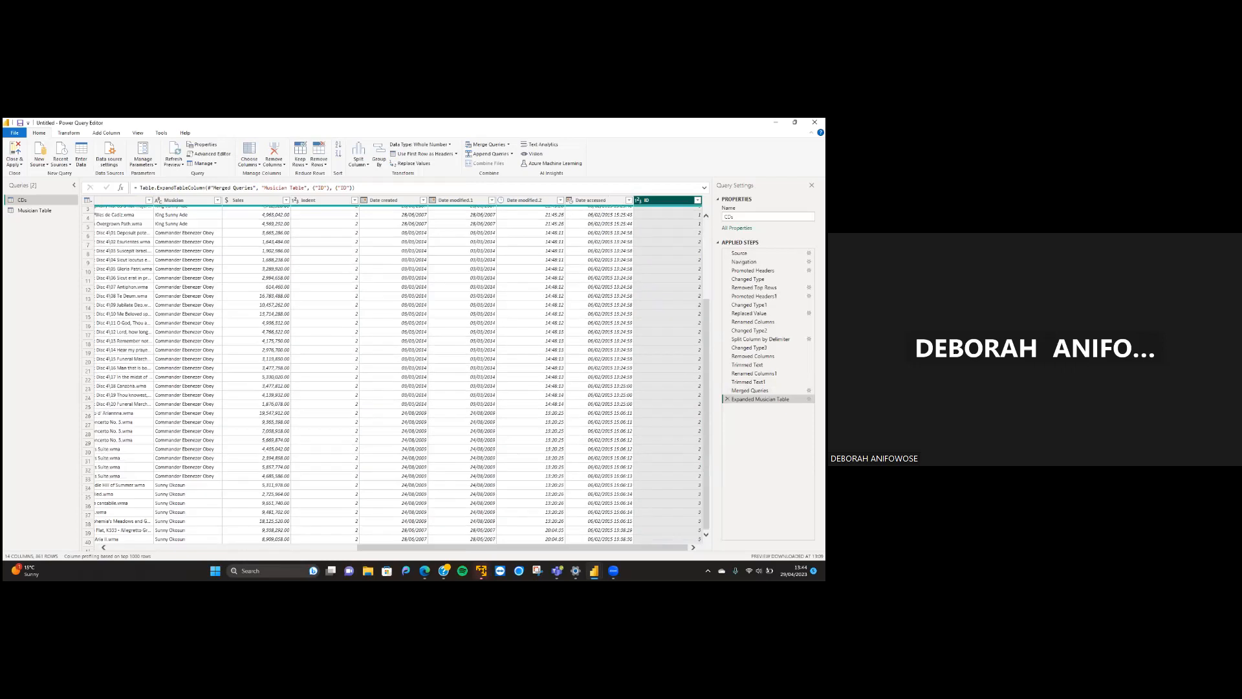
scroll(396, 375, "up", 15)
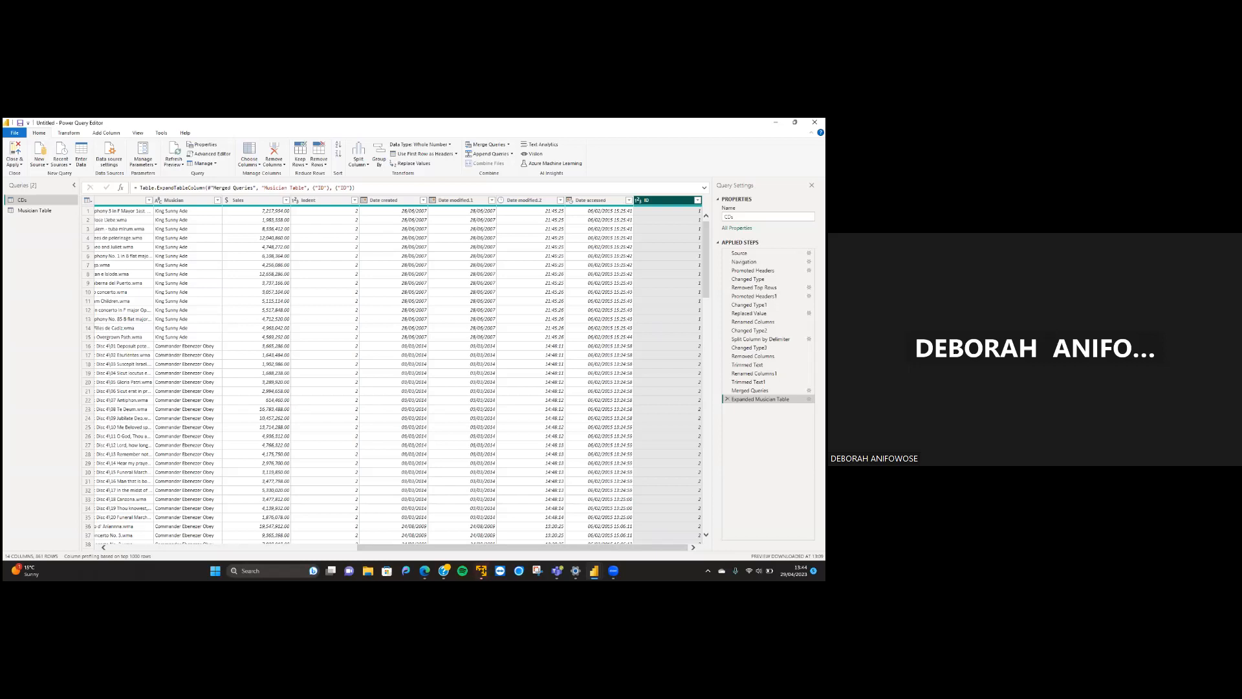
key("XF86AudioMicMute")
key("XF86AudioRaiseVolume")
Remove the Musician column from the CDs query
left_click(52, 213)
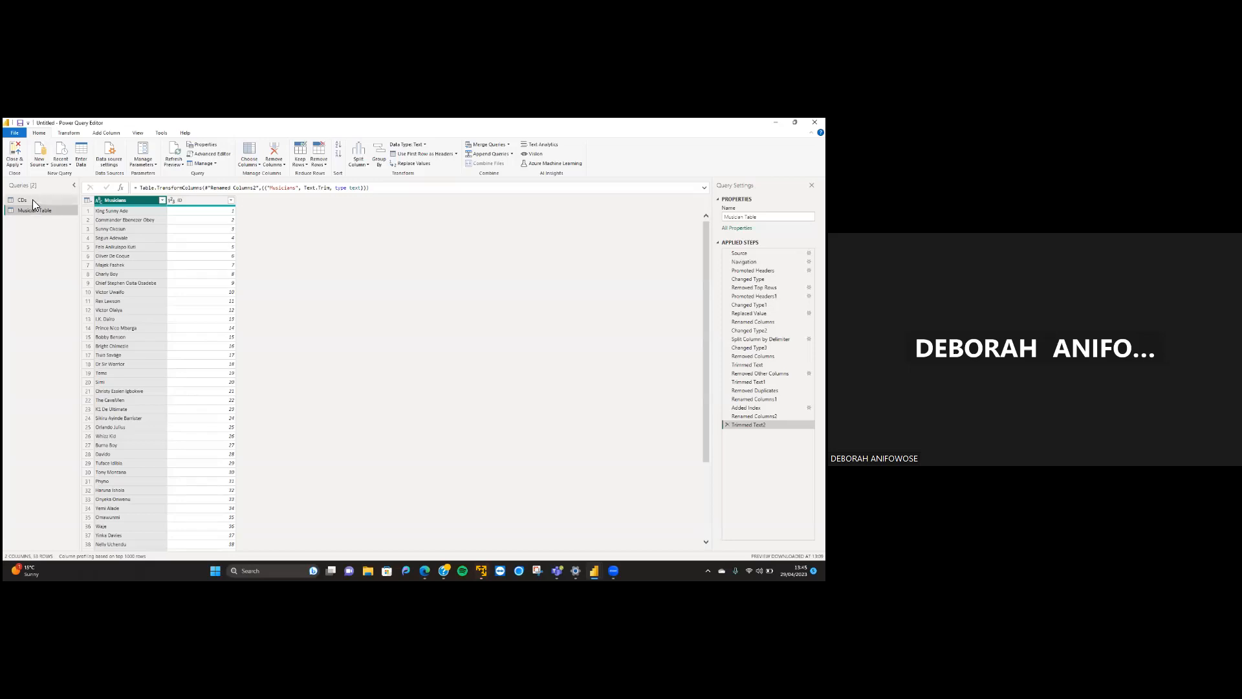
left_click(33, 199)
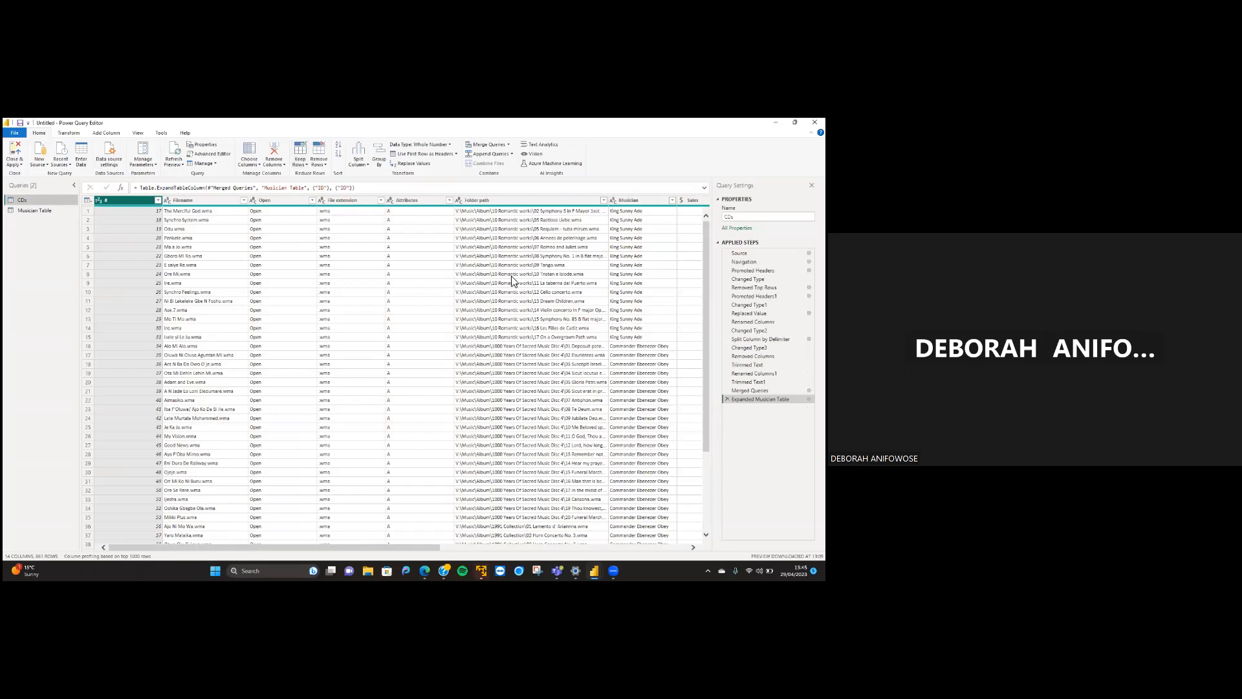
scroll(515, 282, "right", 5)
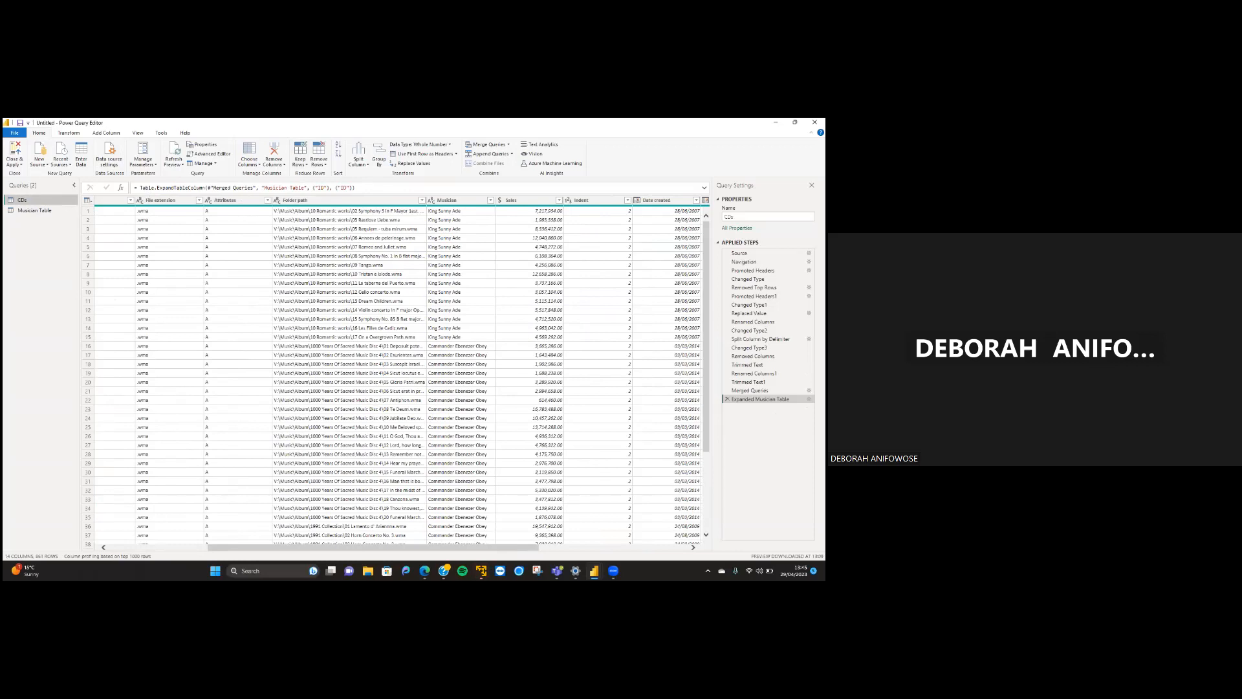
left_click(447, 266)
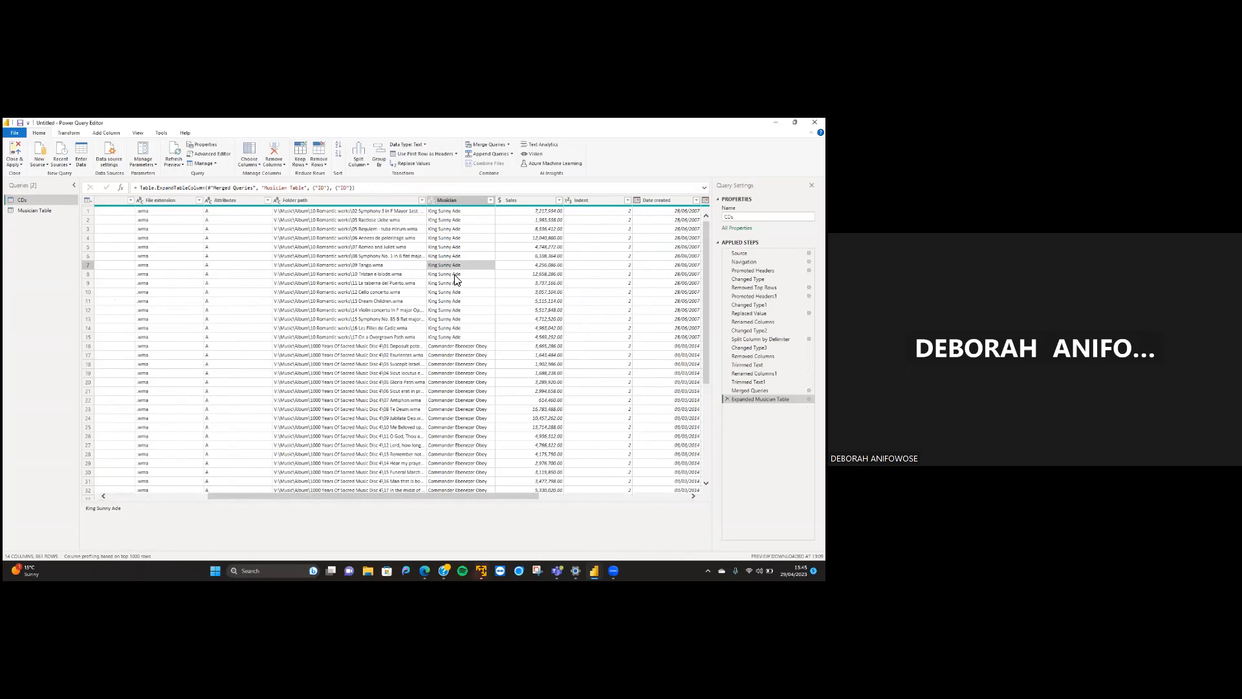
right_click(461, 206)
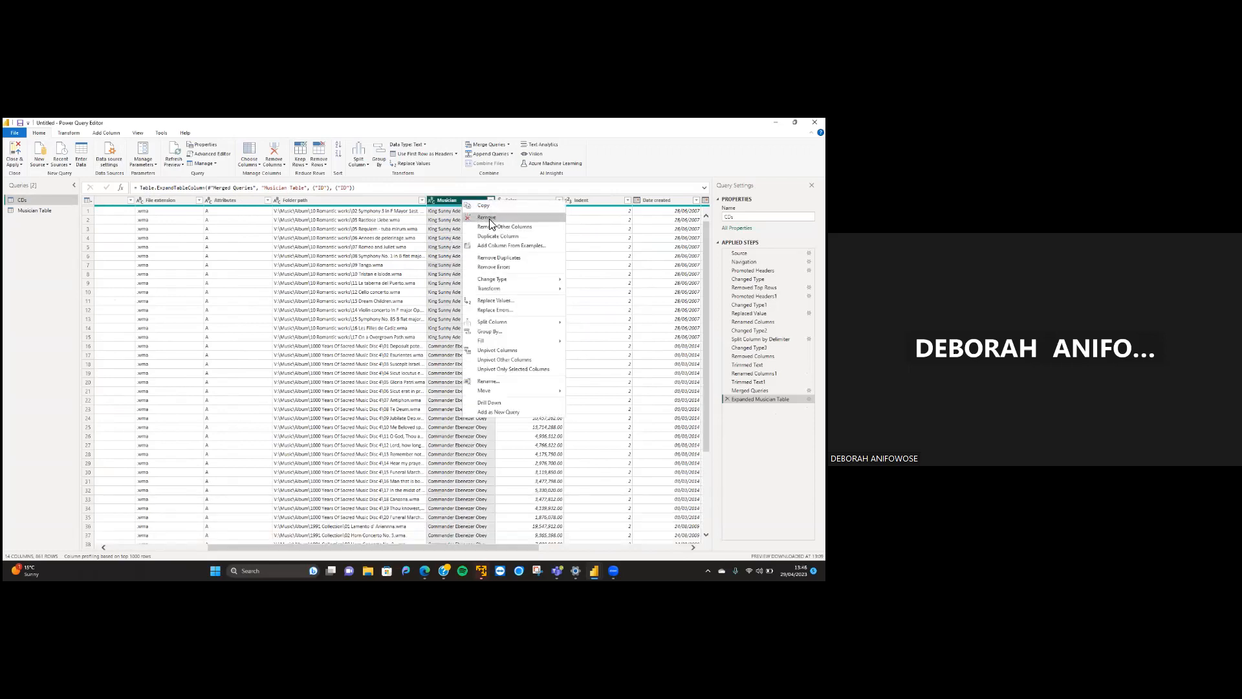
left_click(490, 218)
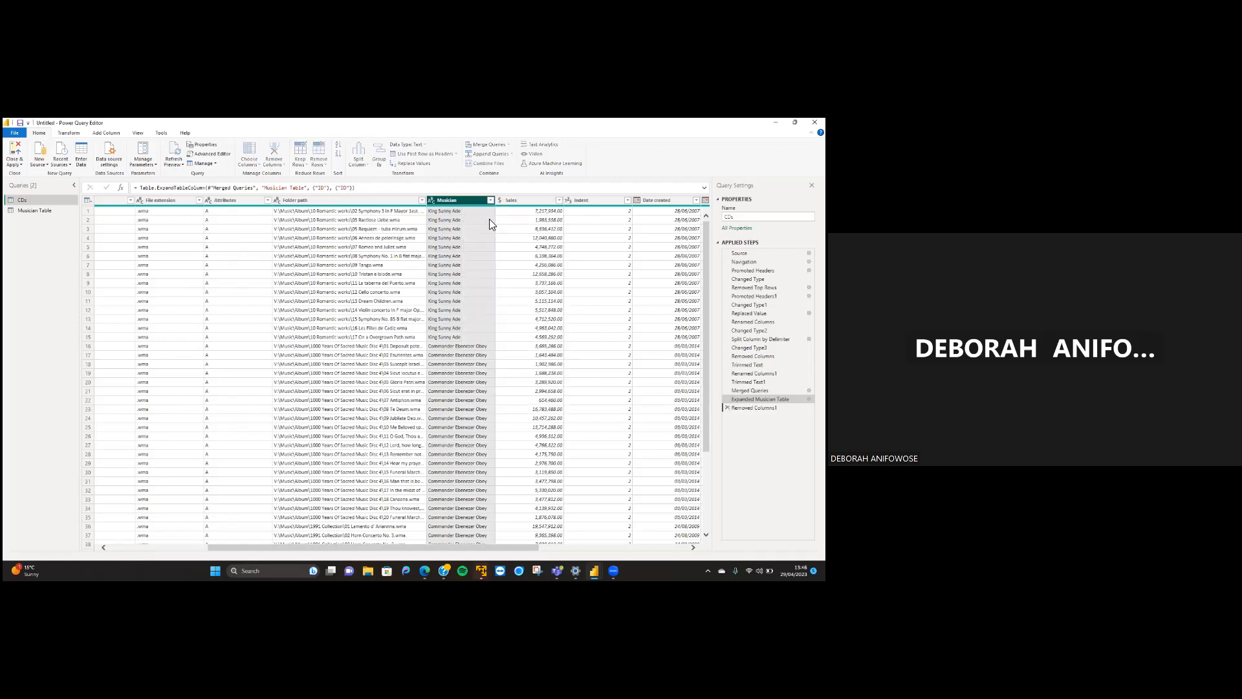
scroll(401, 373, "right", 3)
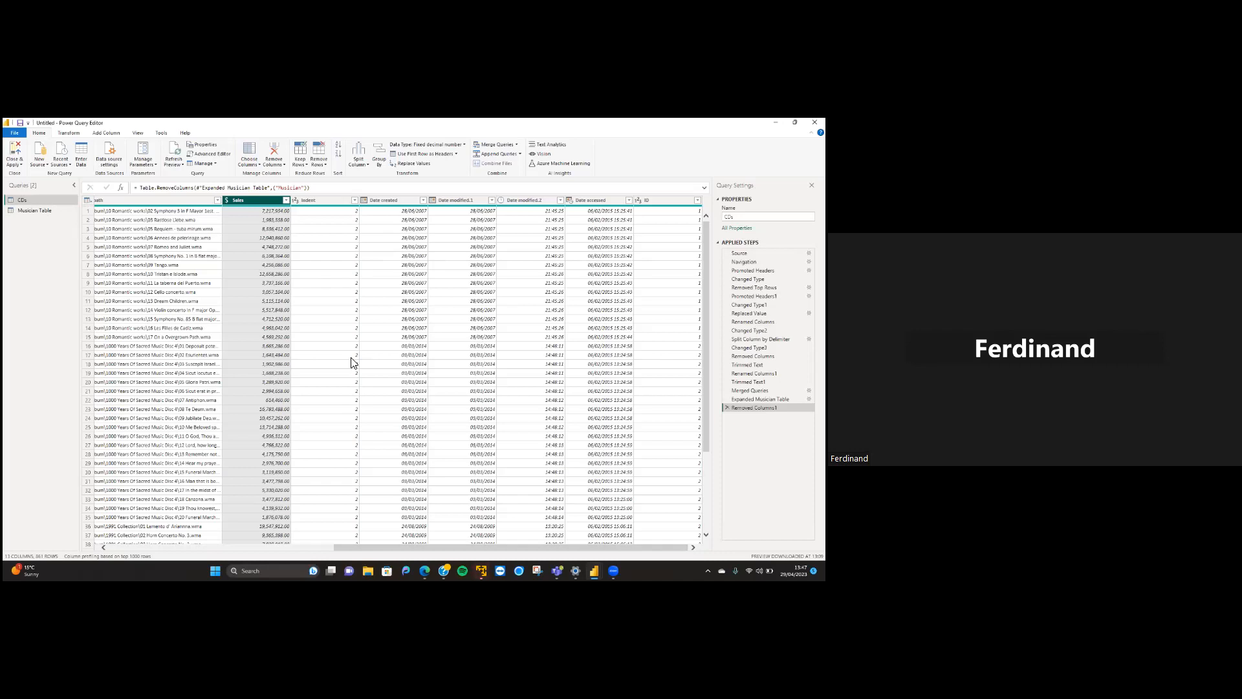
Close the query editor and apply the changes to load both tables into the report
key("XF86AudioRaiseVolume")
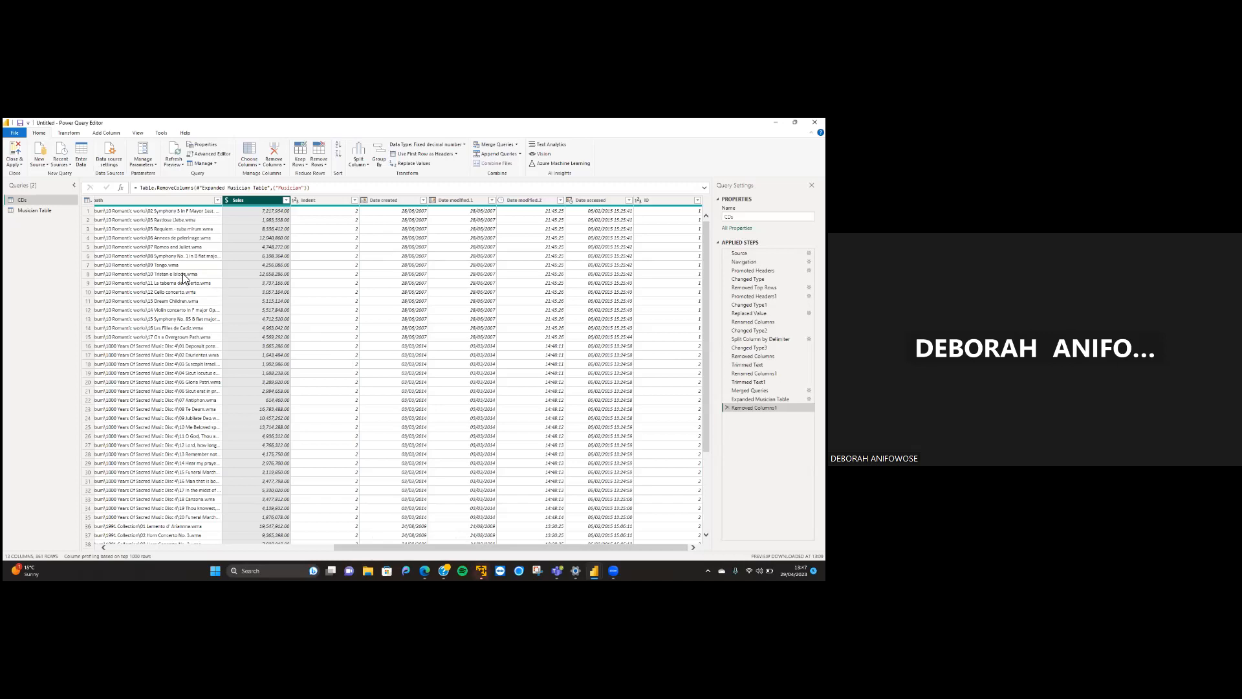
left_click(22, 166)
left_click(29, 174)
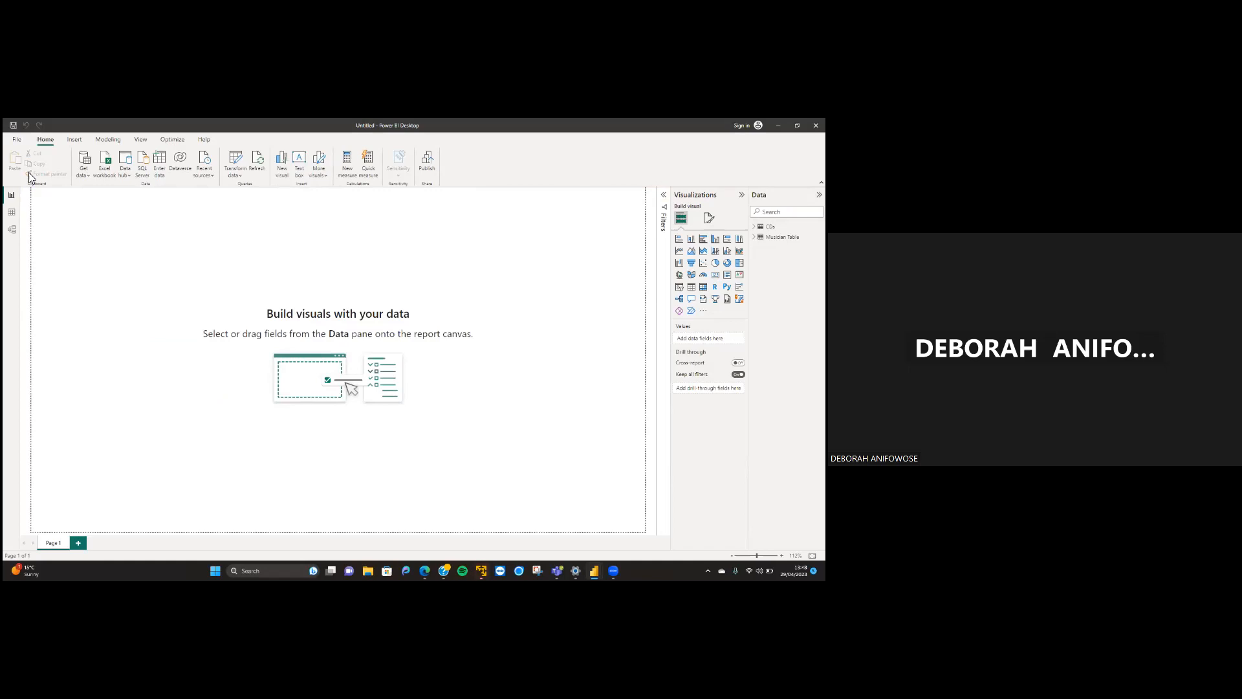
Show the data model and enlarge the CDs table card downward until all its fields fit
left_click(13, 214)
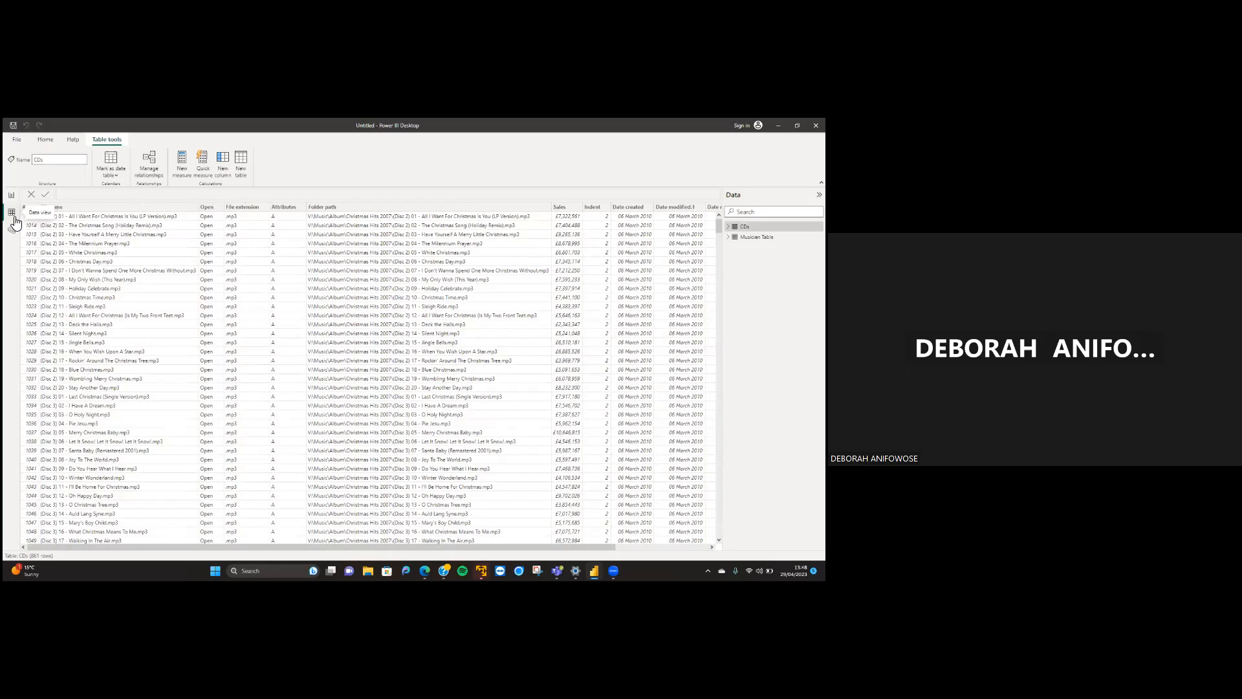
left_click(12, 230)
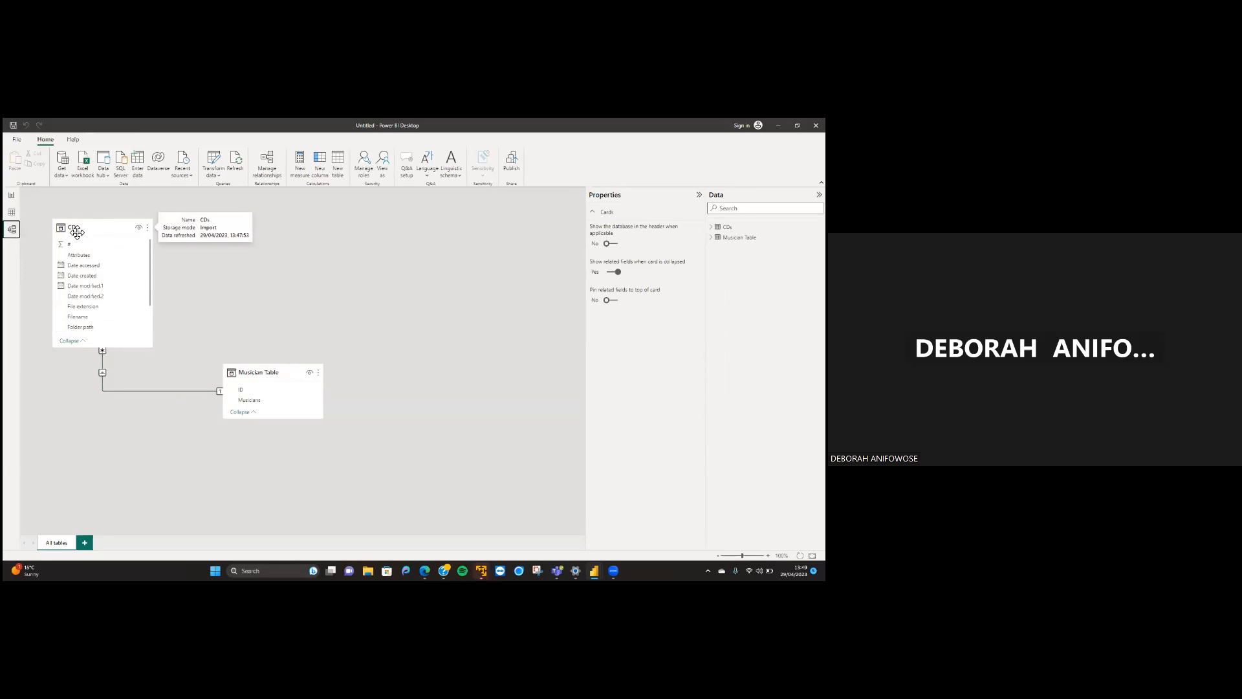
left_click(79, 230)
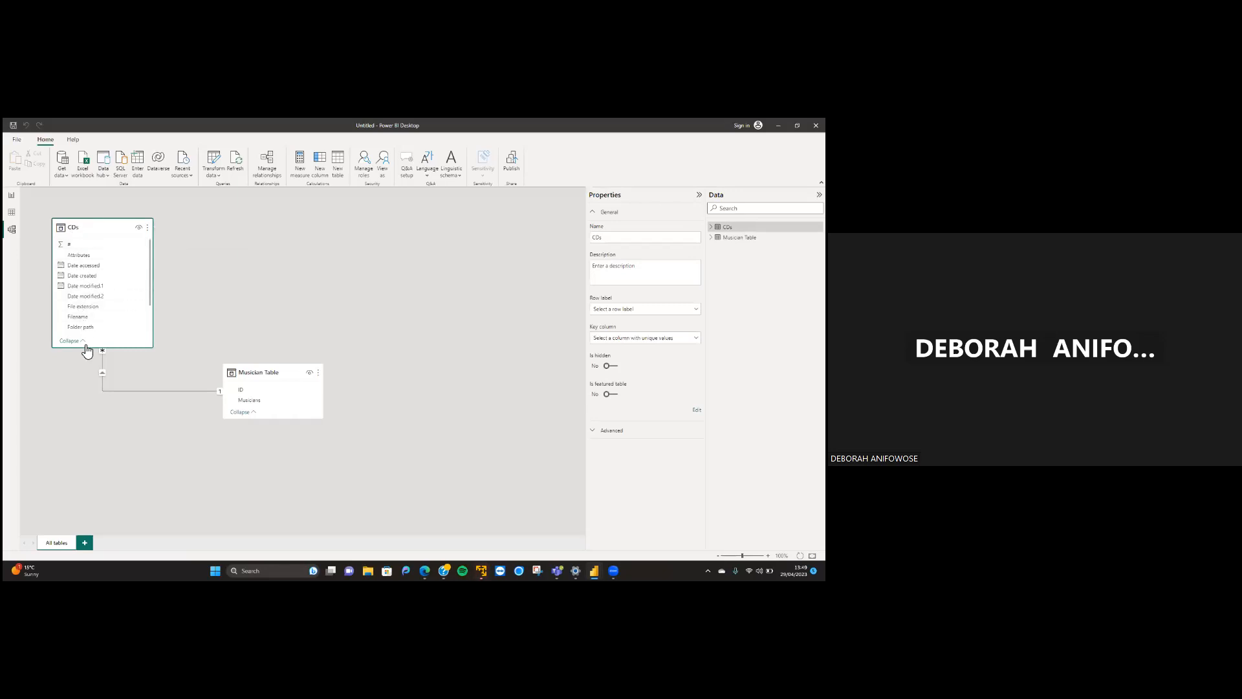
left_click_drag(88, 351, 89, 424)
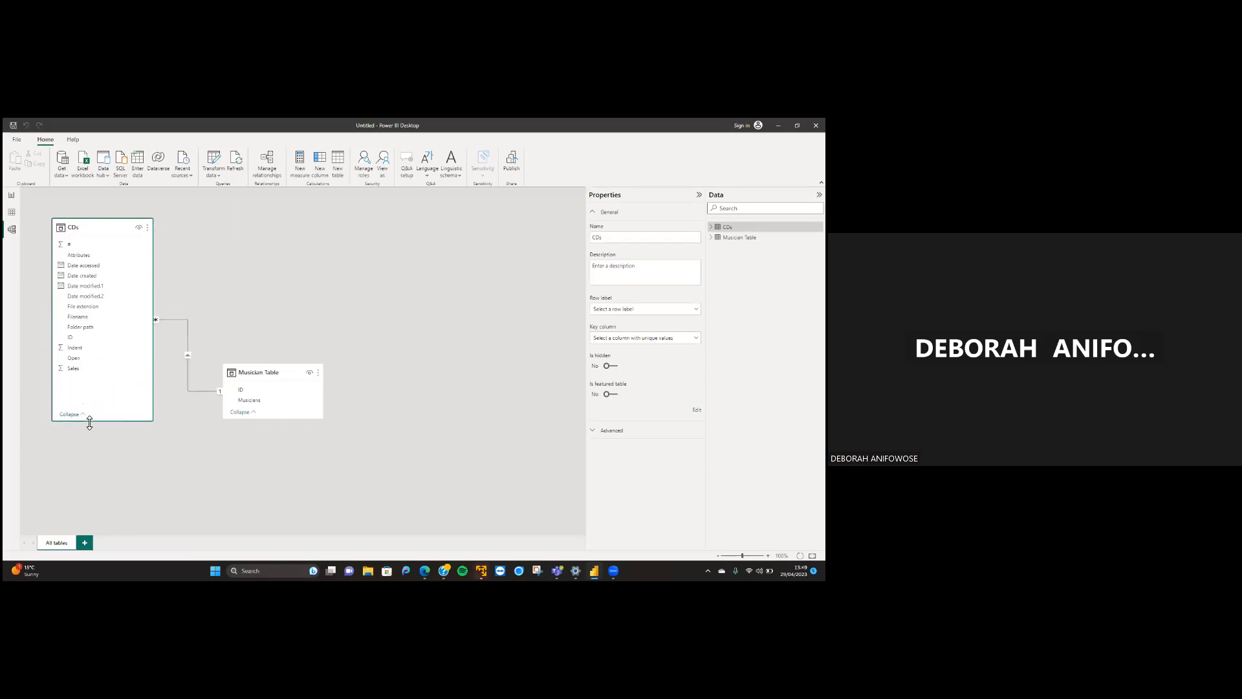
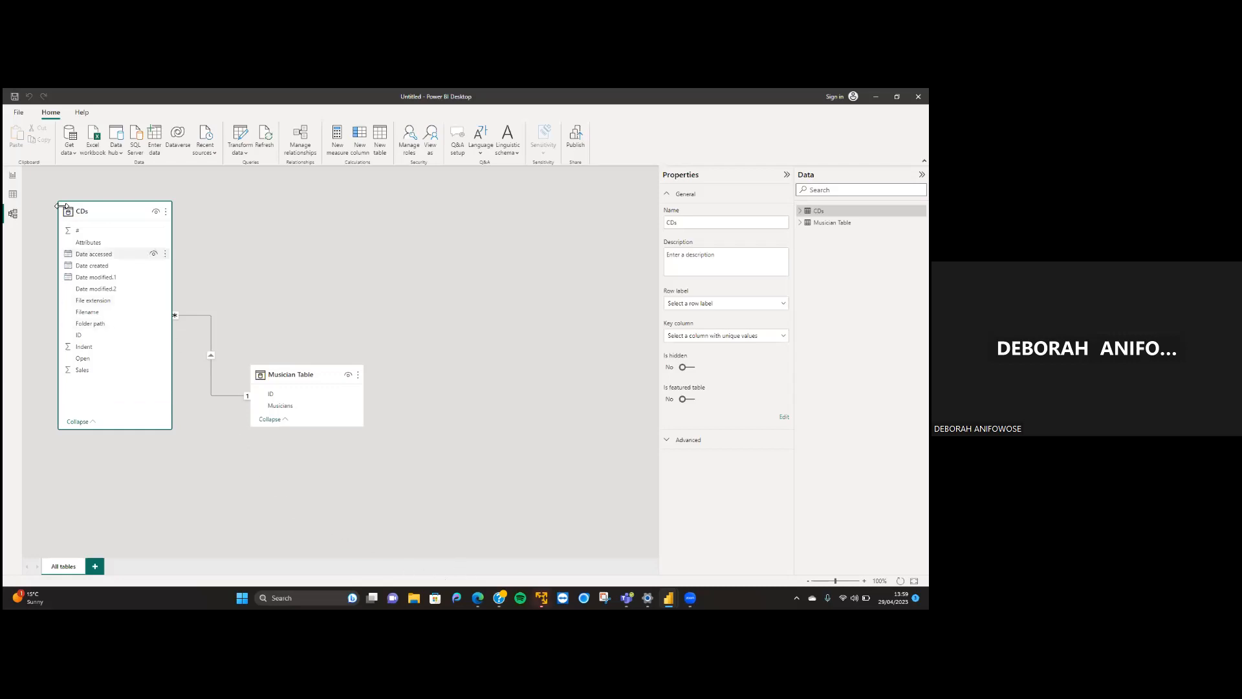
Return to the report page, insert a stacked column chart and list the fields of the CDs table
left_click(13, 176)
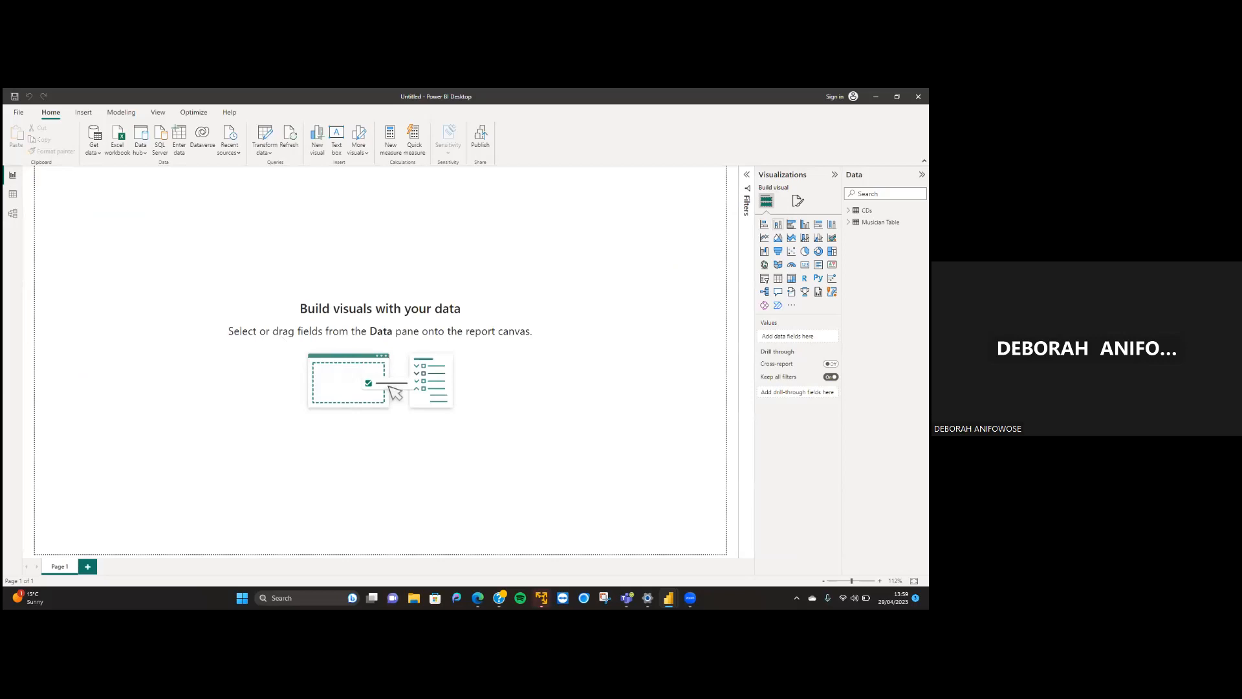
left_click(778, 224)
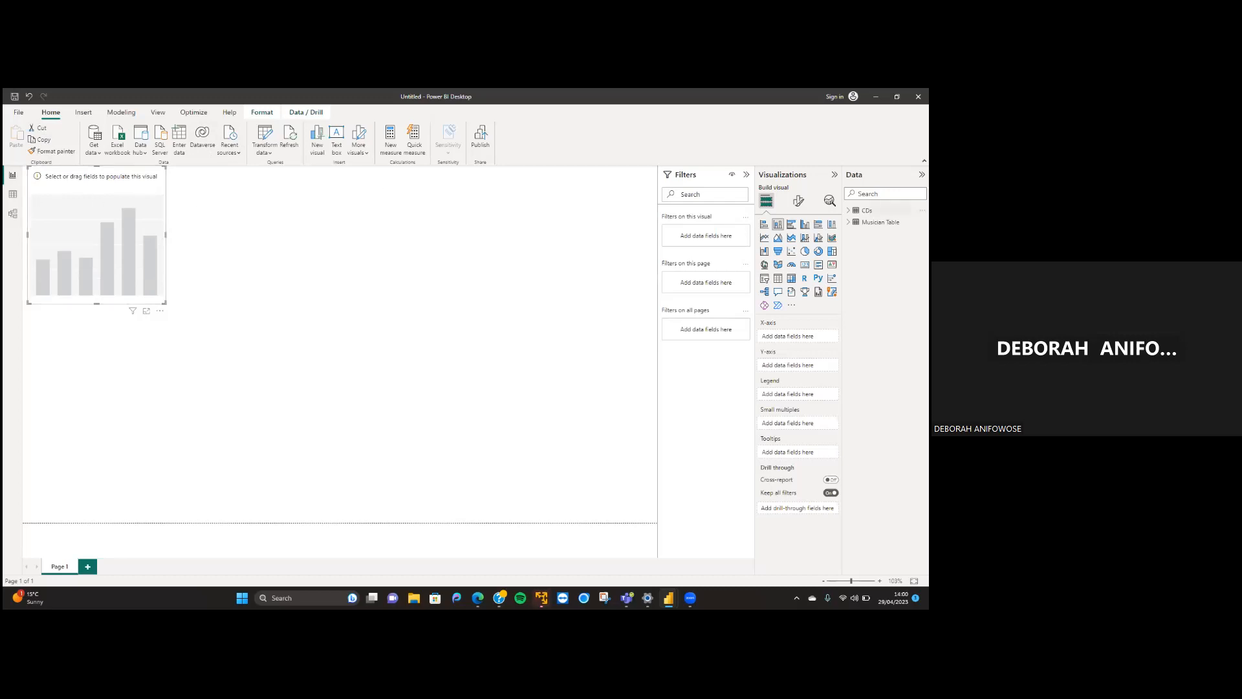
right_click(863, 211)
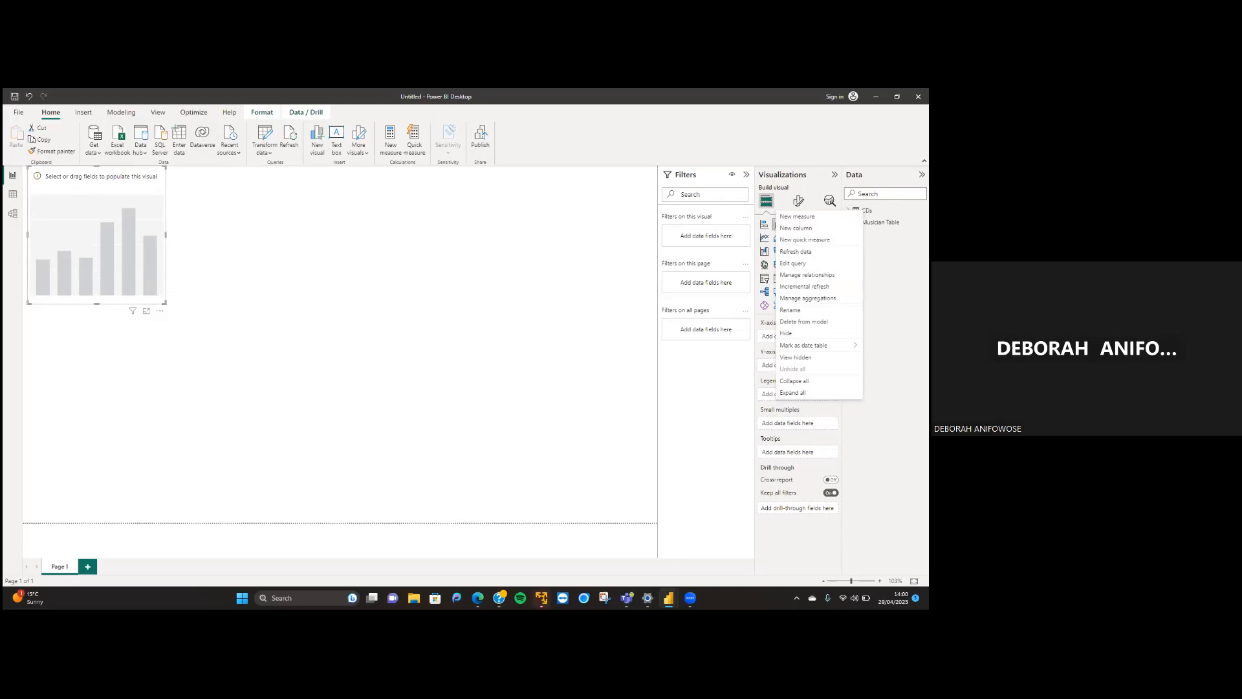
key("Escape")
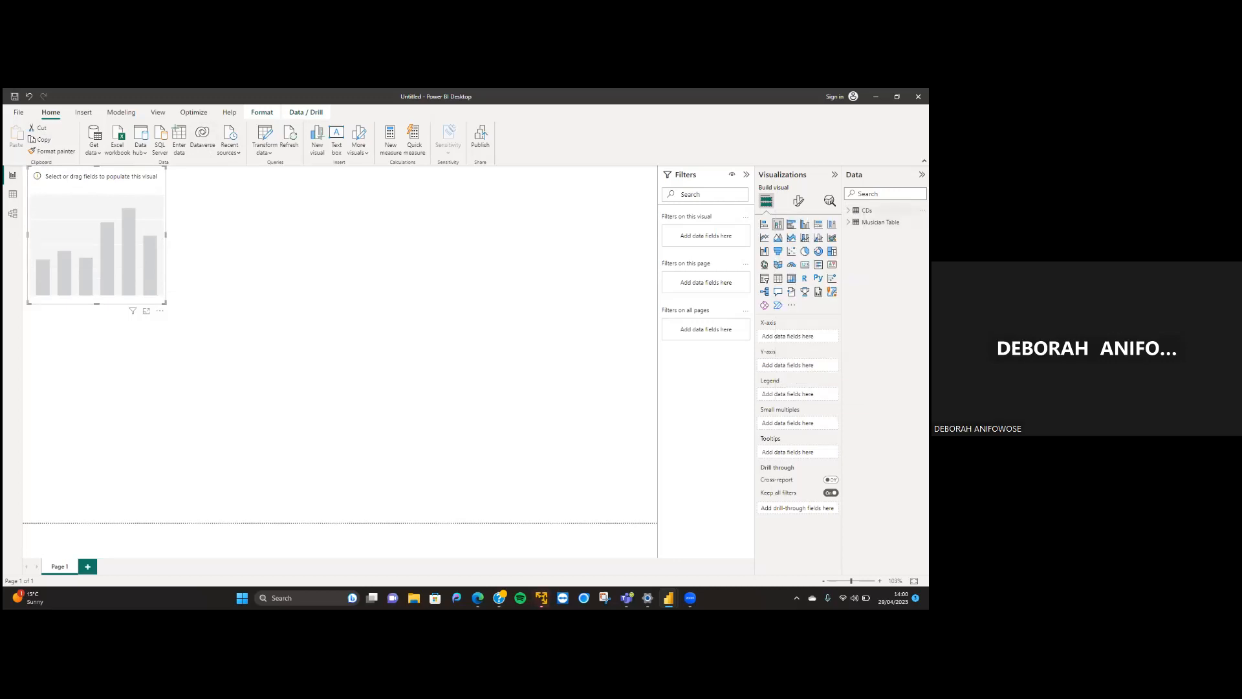
left_click(849, 210)
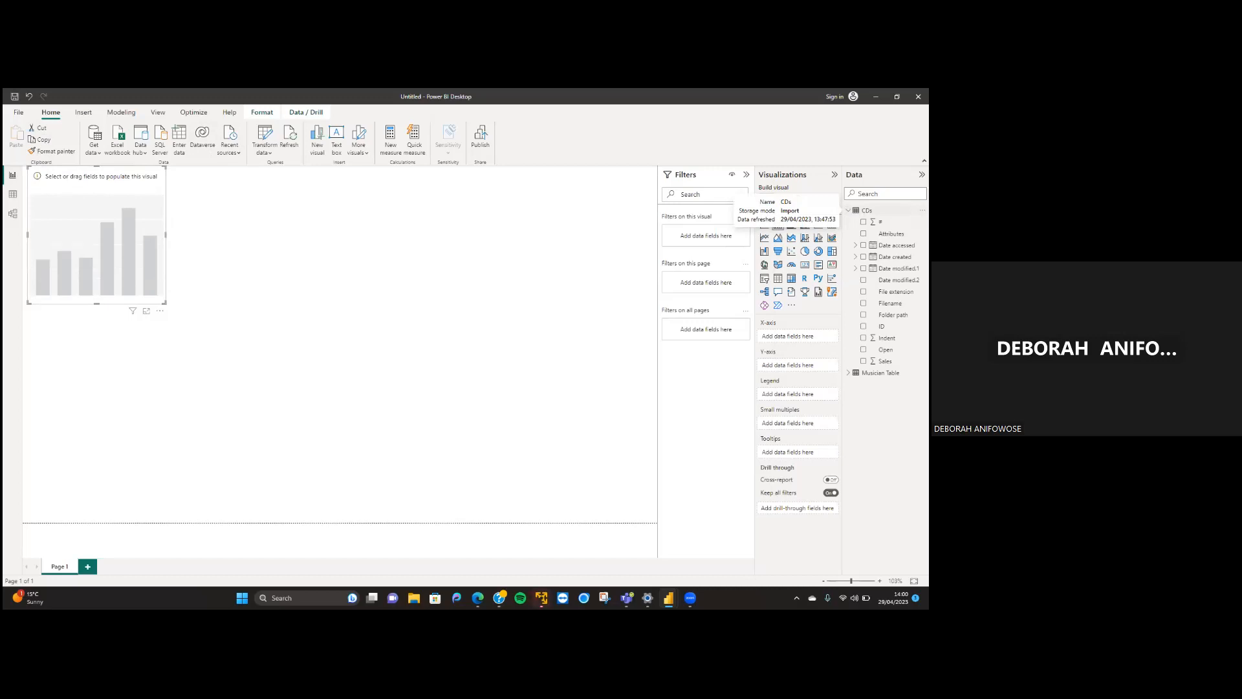
Plot Sum of Sales on the chart's Y-axis against CDs ID on the X-axis, with Musicians as legend
left_click(881, 326)
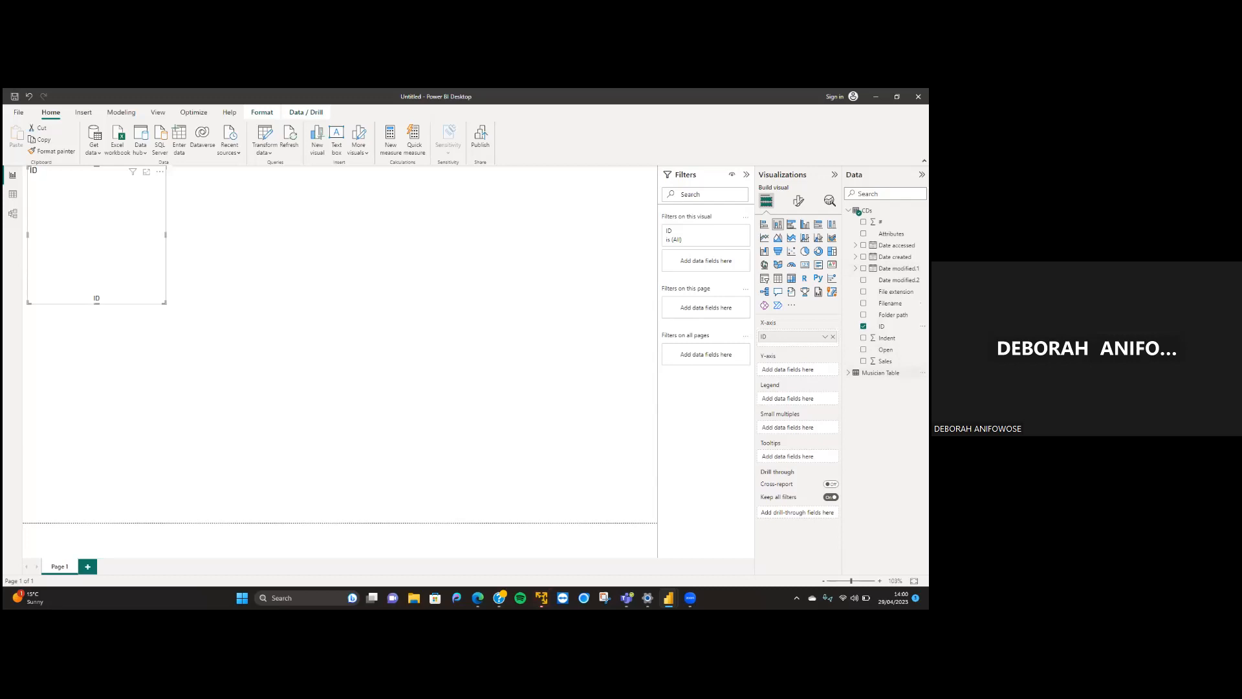
left_click(848, 373)
left_click(863, 396)
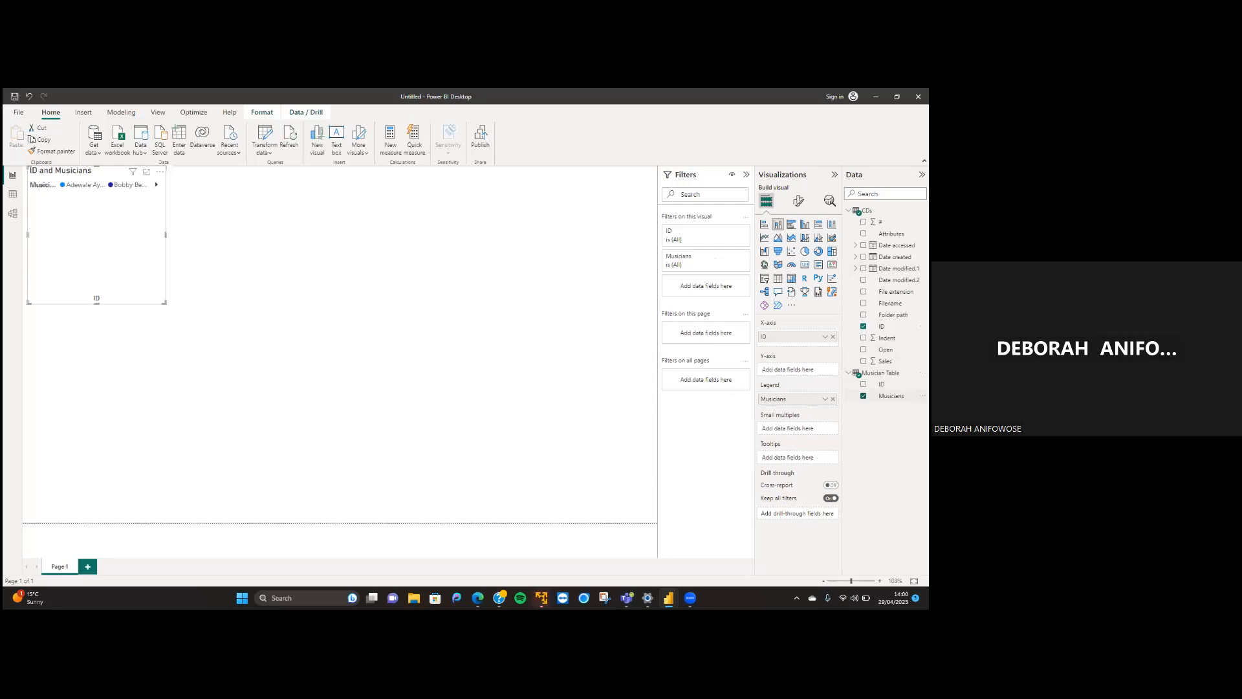
left_click_drag(885, 361, 797, 369)
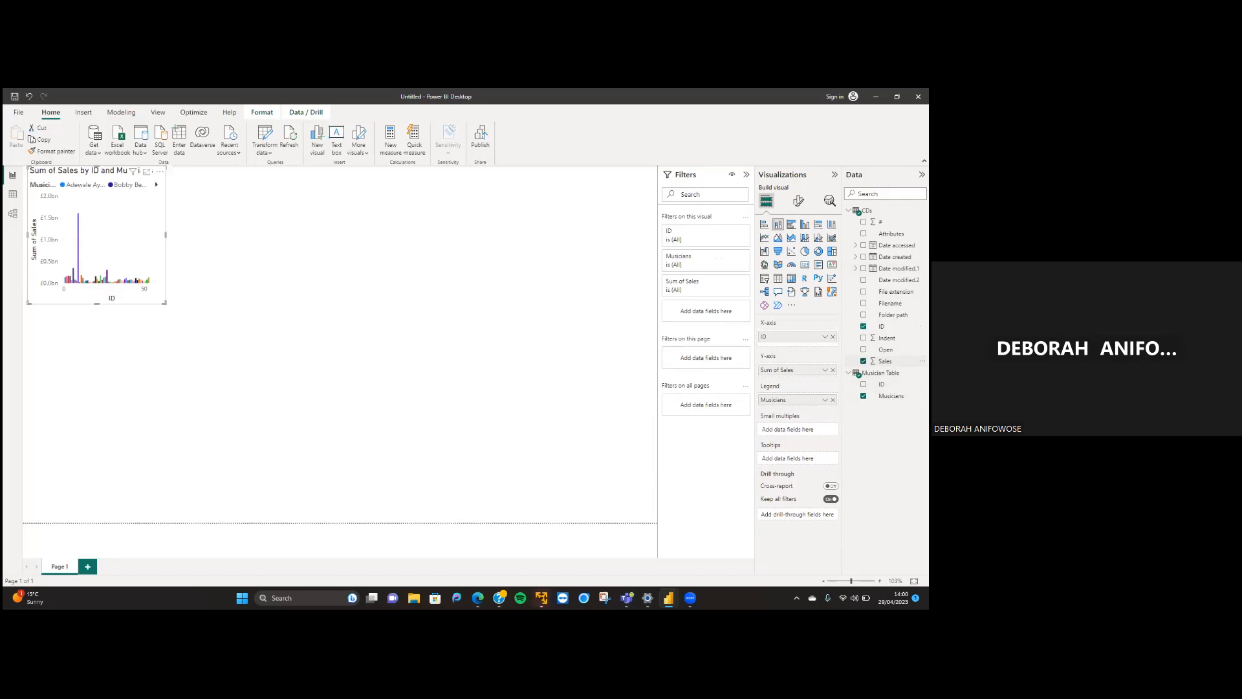
Remove the Sales, Musicians and ID fields from the column chart and deselect it
left_click(863, 361)
left_click(863, 395)
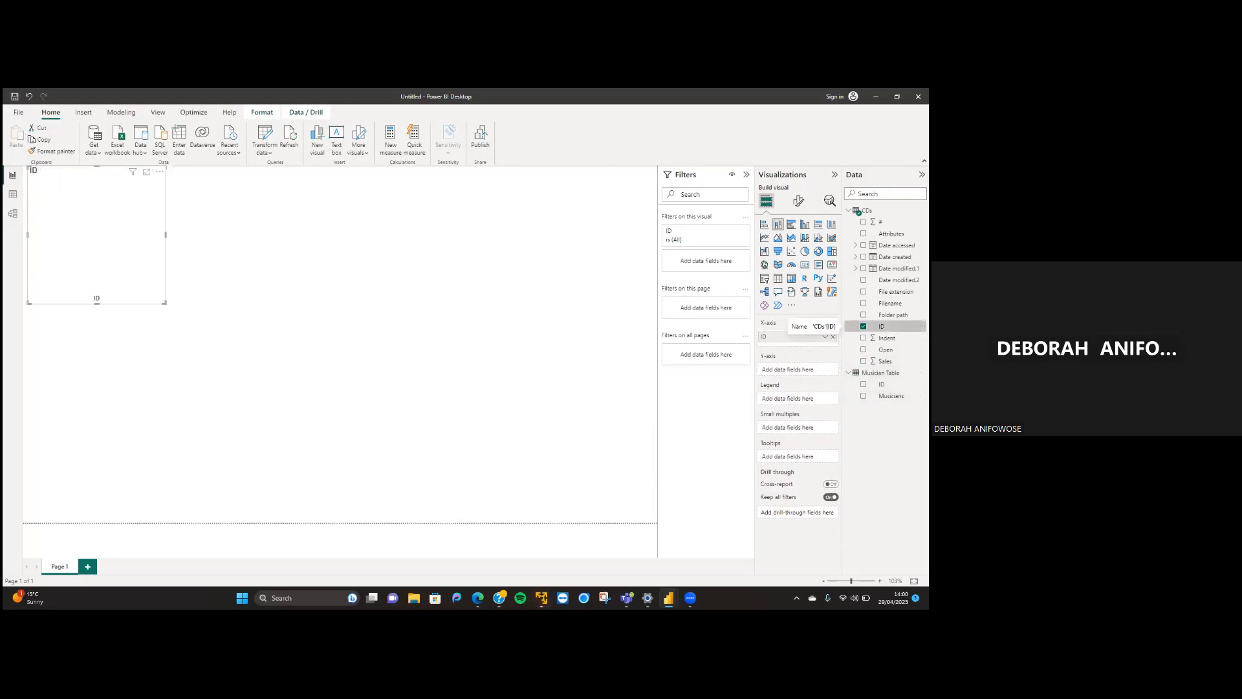
left_click(863, 326)
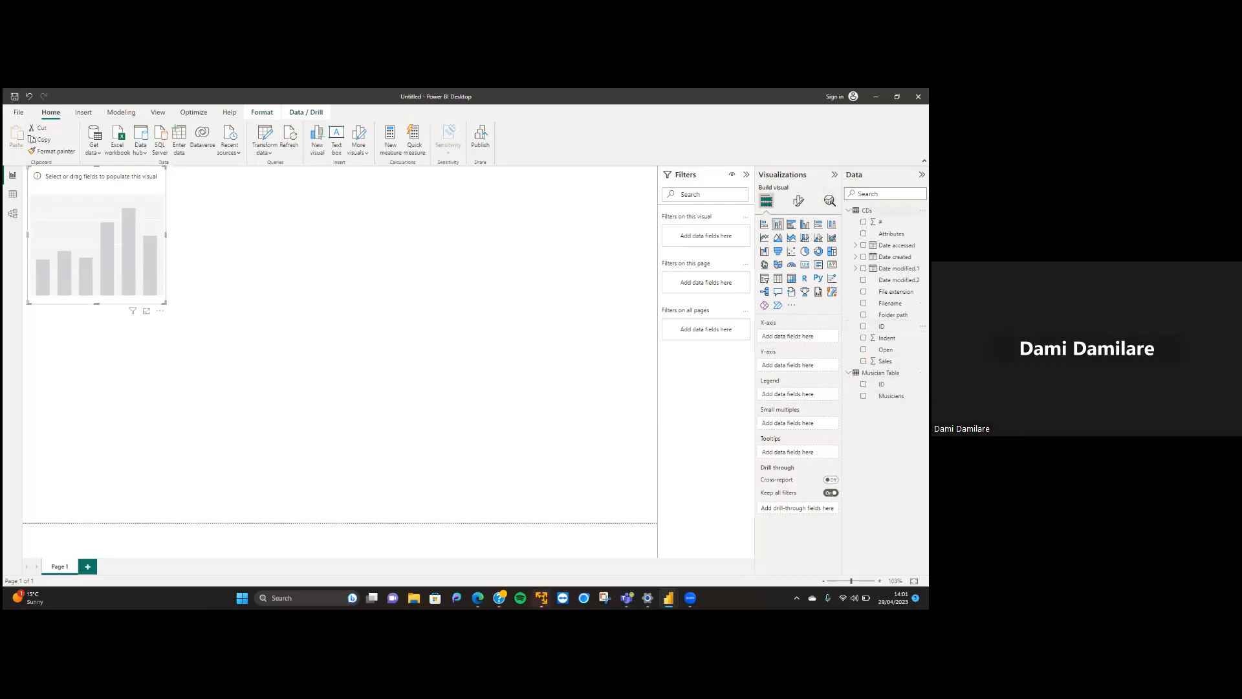
left_click(181, 216)
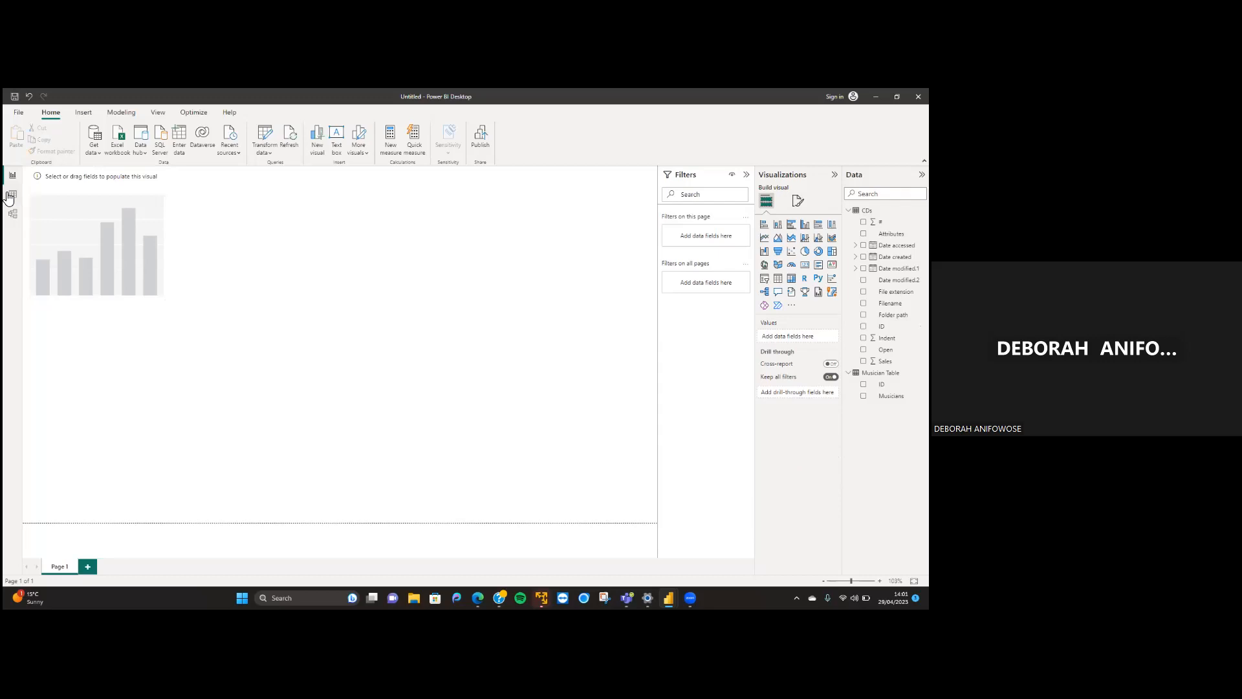
Add a table visual to the report page showing Musicians from Musician Table
left_click(13, 197)
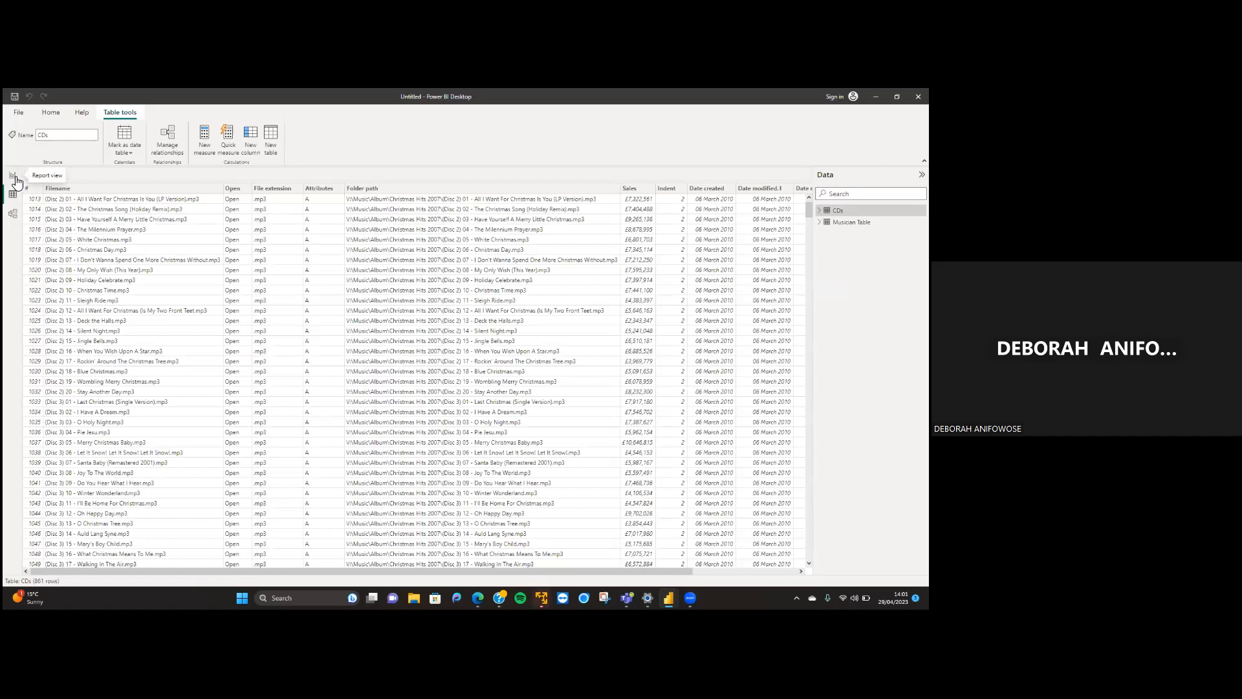
left_click(13, 176)
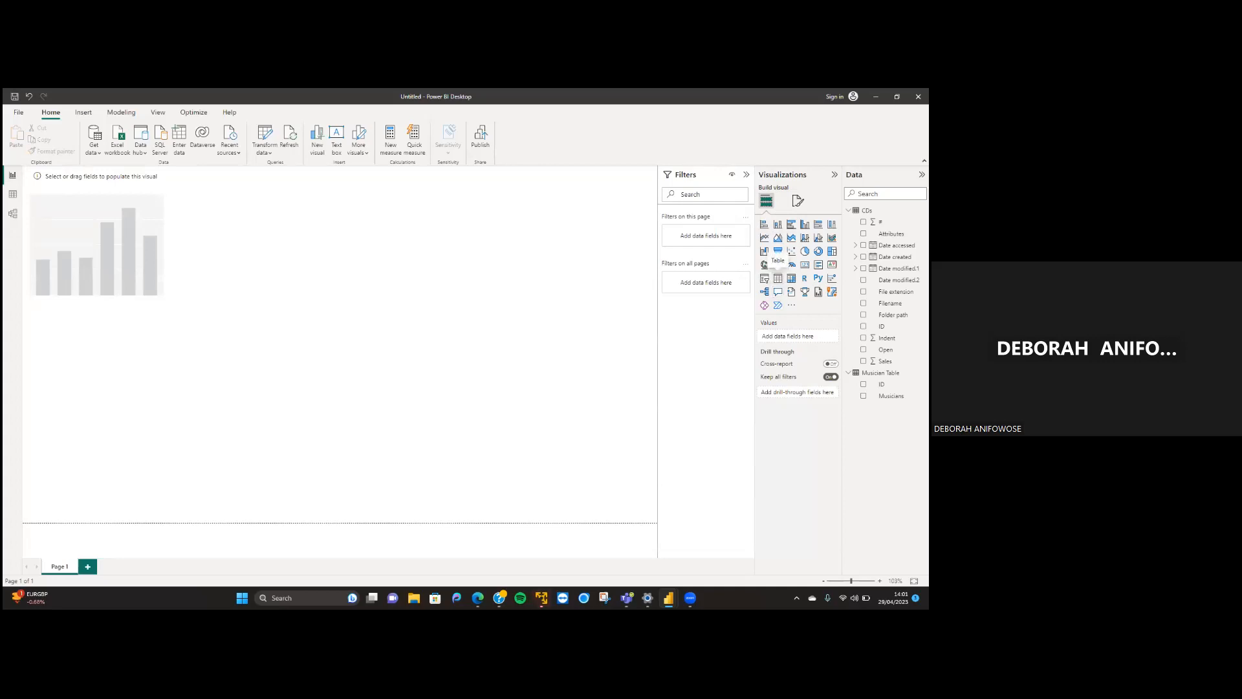
left_click(778, 278)
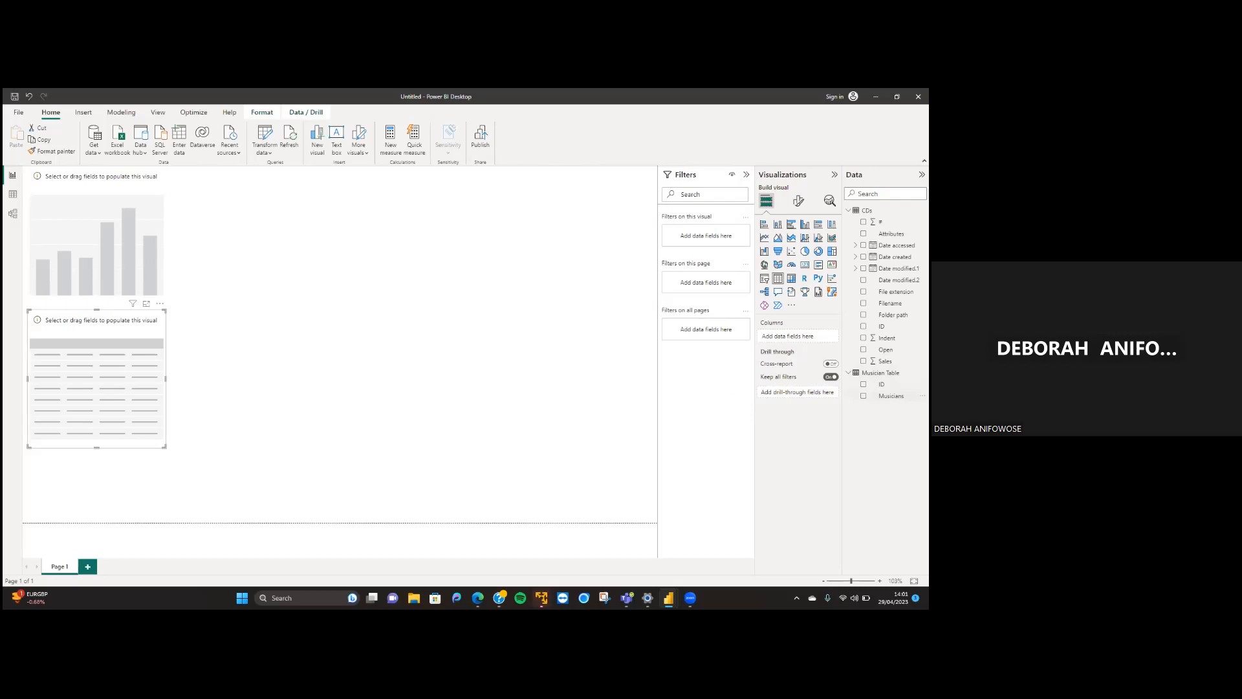
left_click(863, 395)
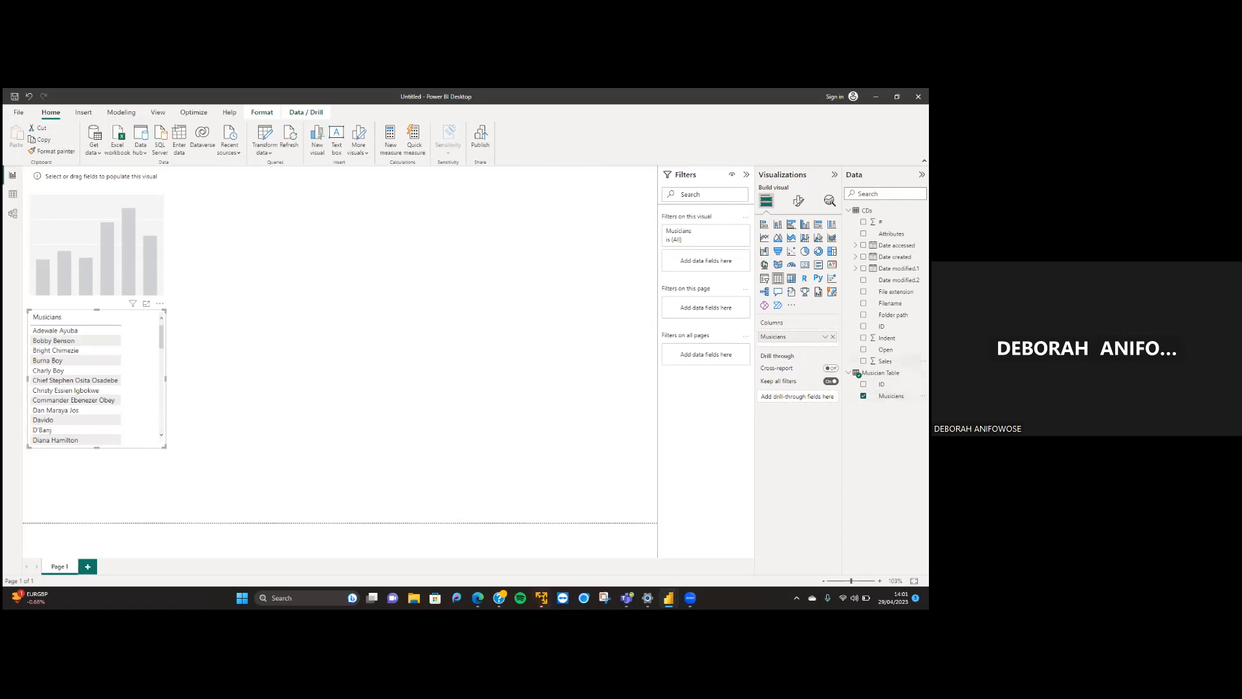
Add Sales from CDs to the Musicians table visual and insert a second, empty table visual in the middle of the page
left_click(863, 361)
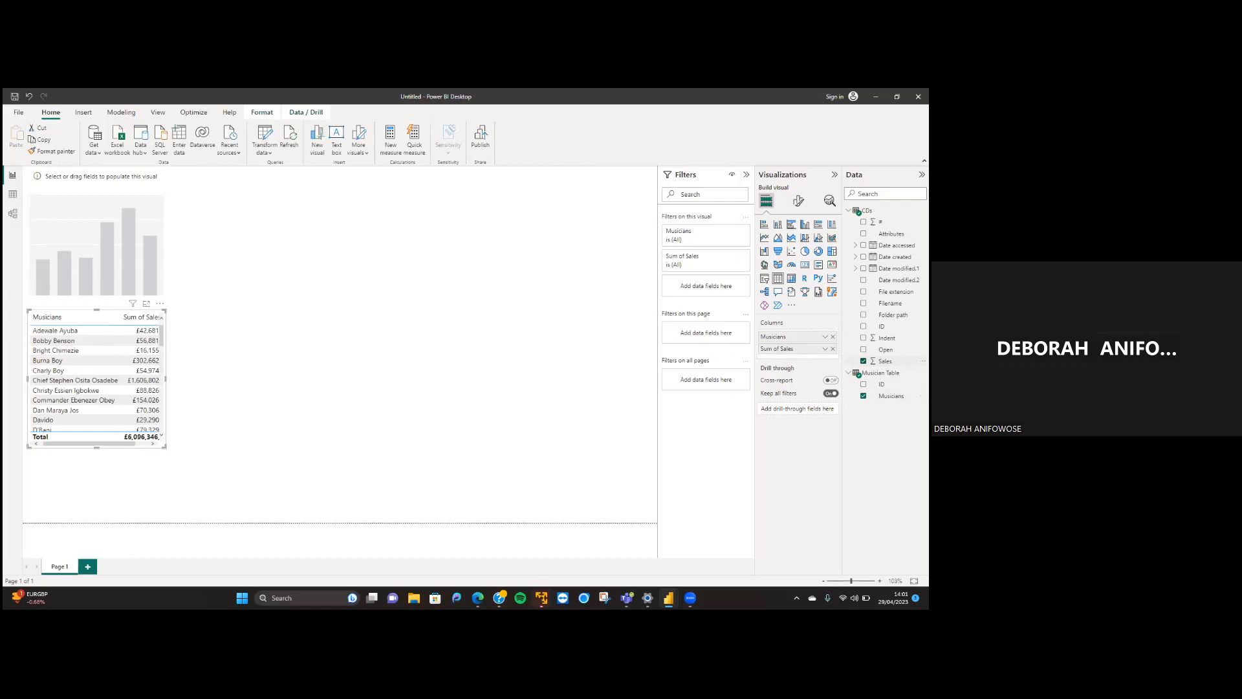
left_click(569, 421)
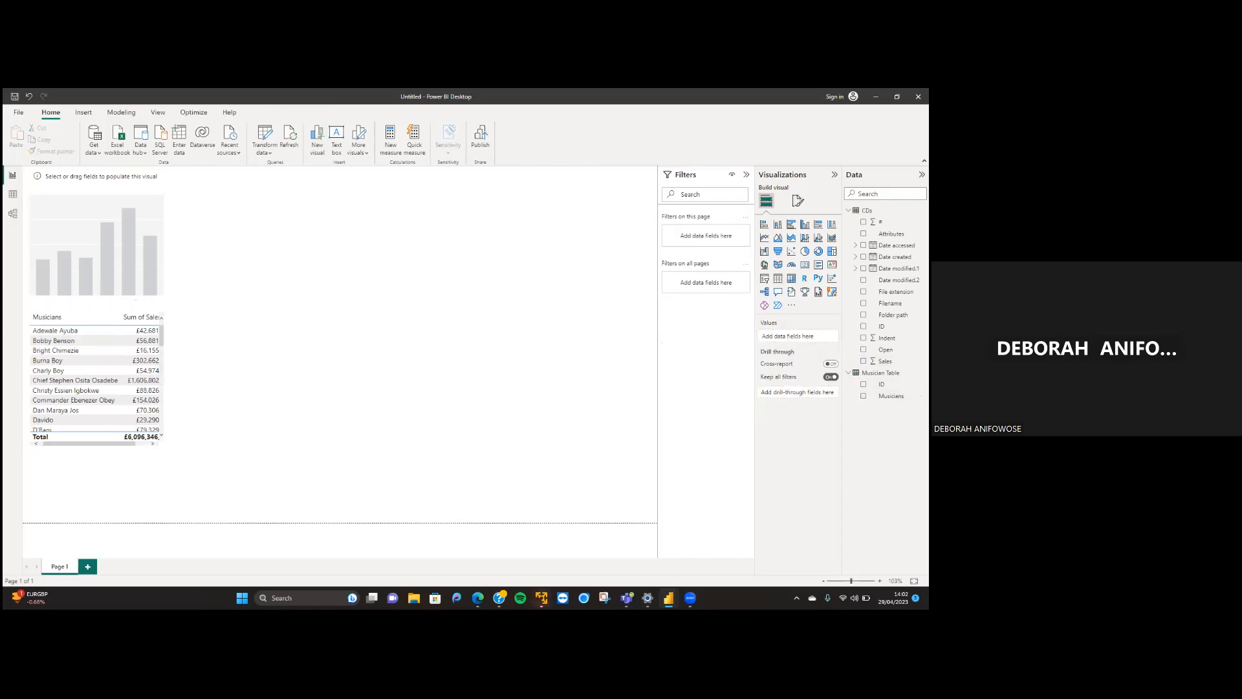
left_click(778, 278)
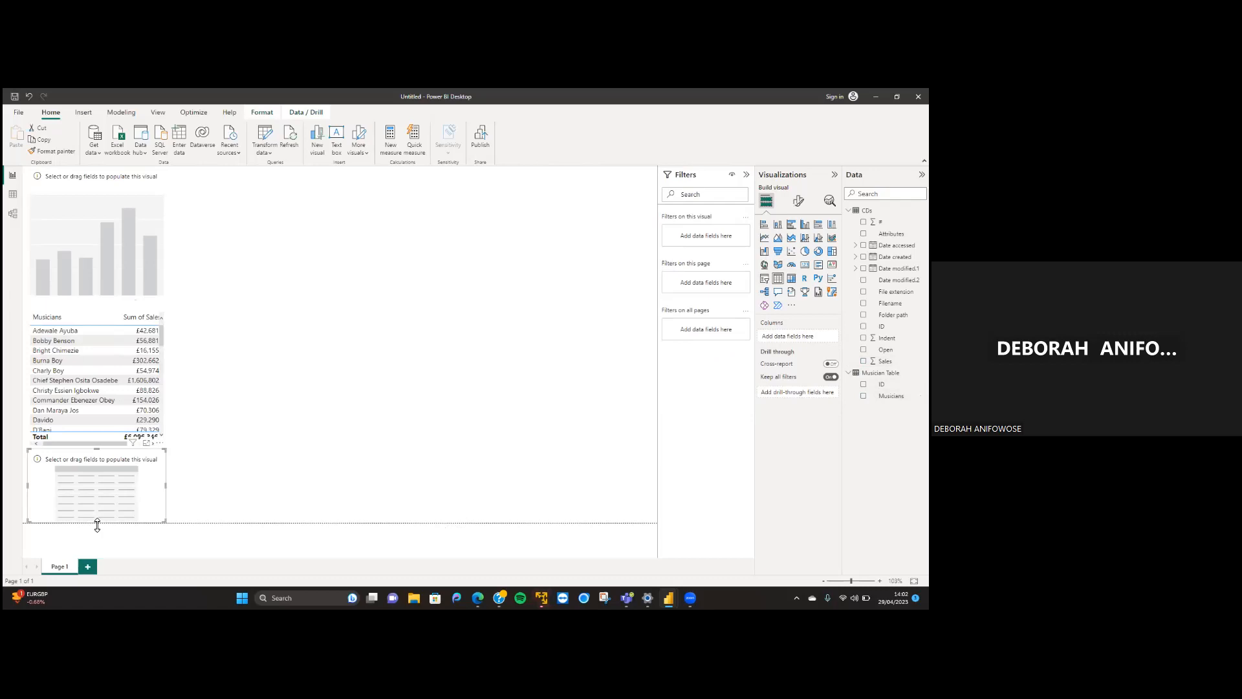
left_click_drag(89, 457, 301, 254)
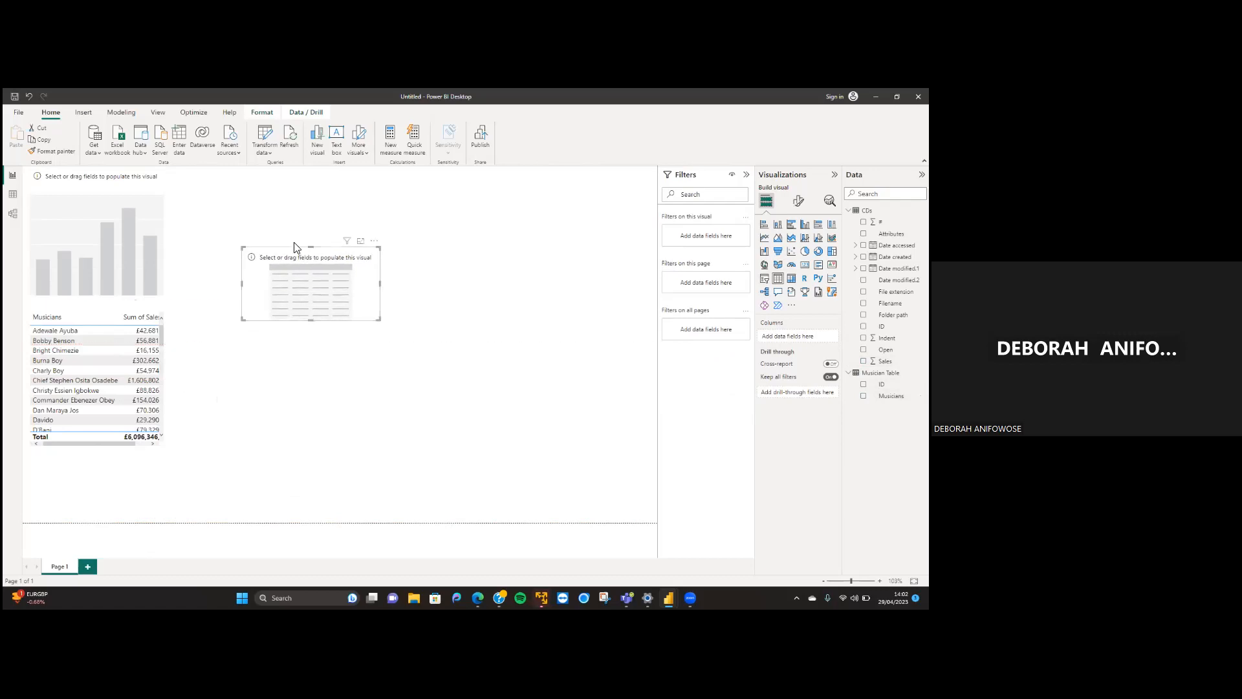
left_click(531, 318)
double_click(531, 318)
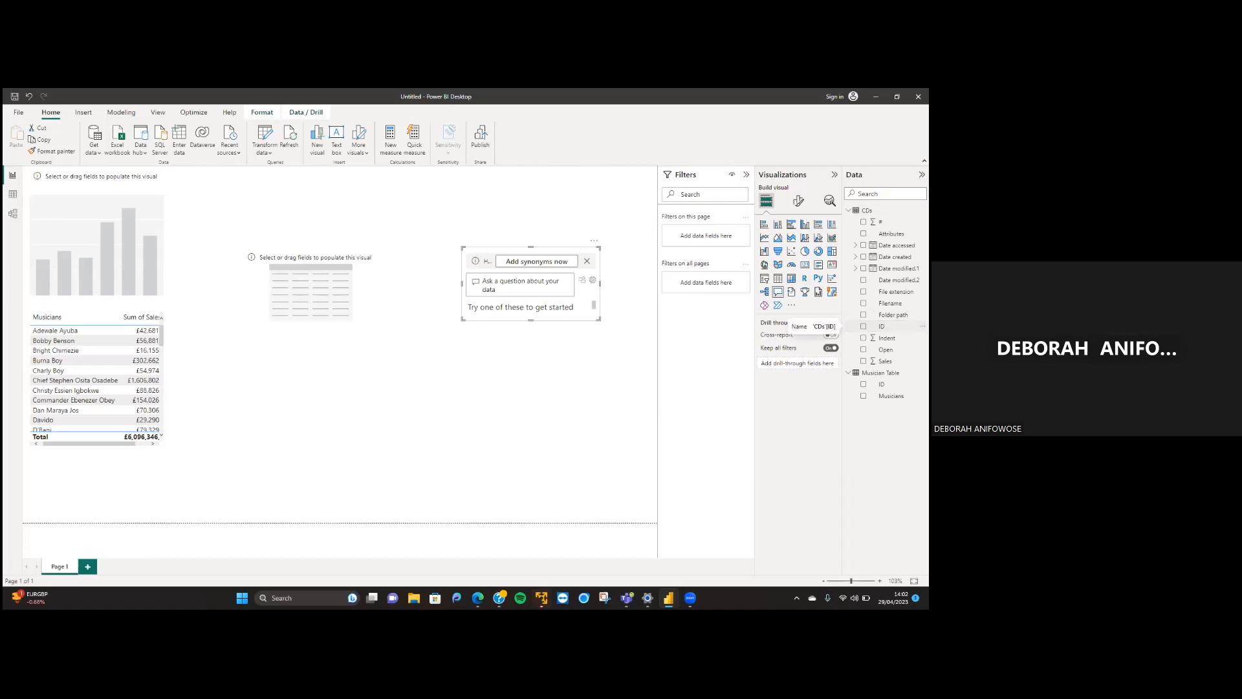
left_click(453, 424)
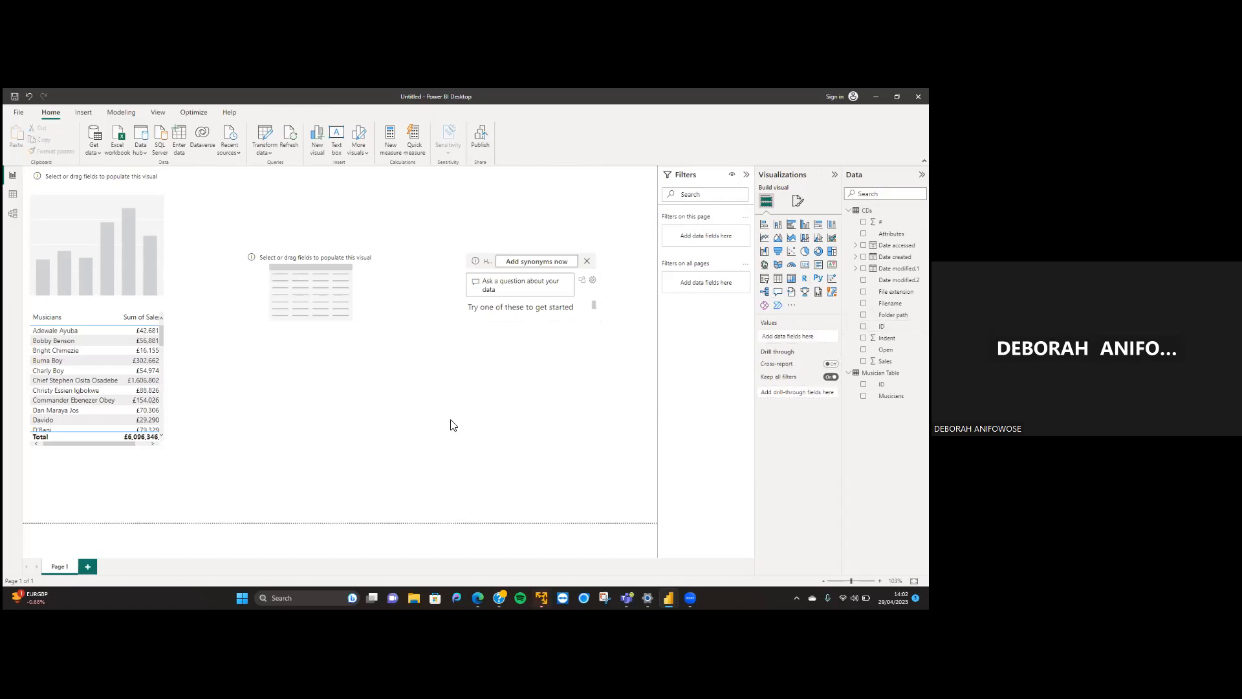
left_click(587, 262)
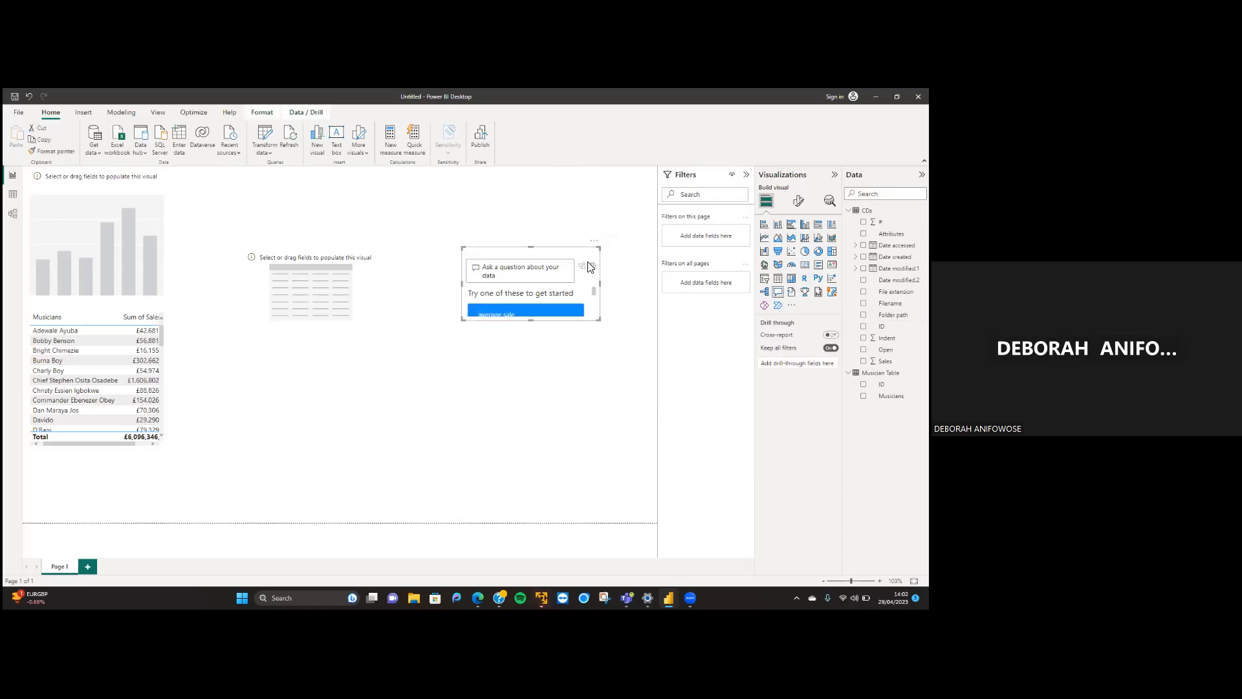
left_click(612, 358)
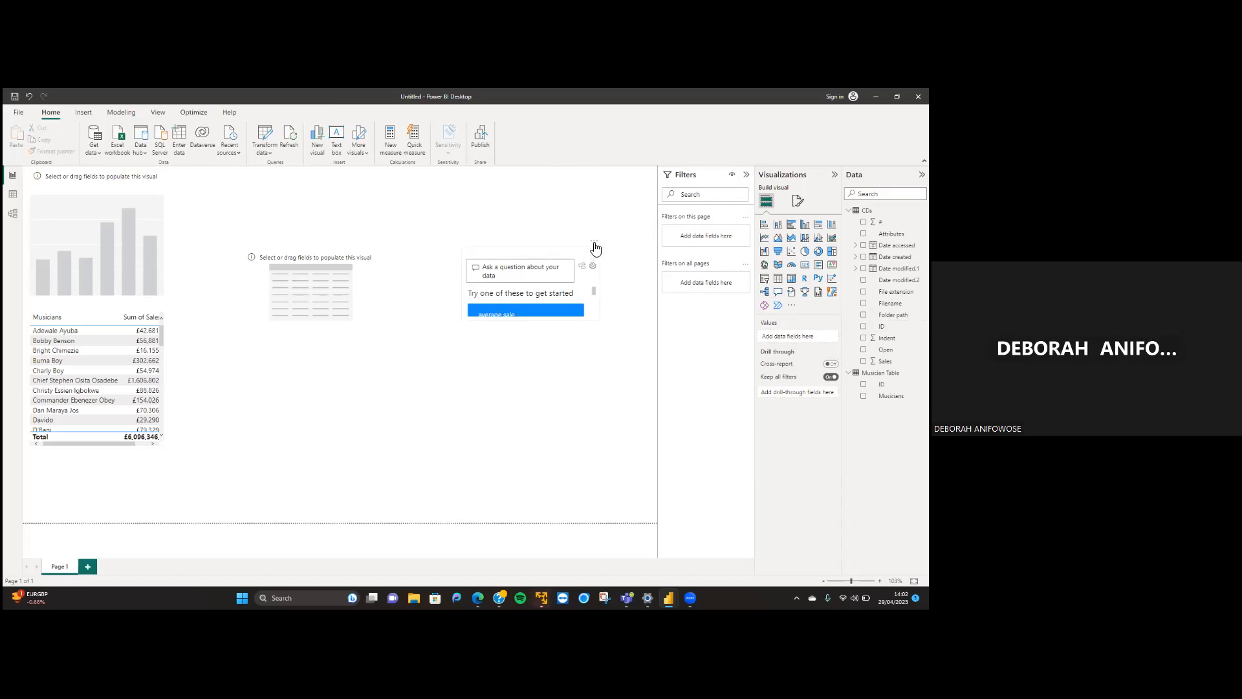
left_click(594, 249)
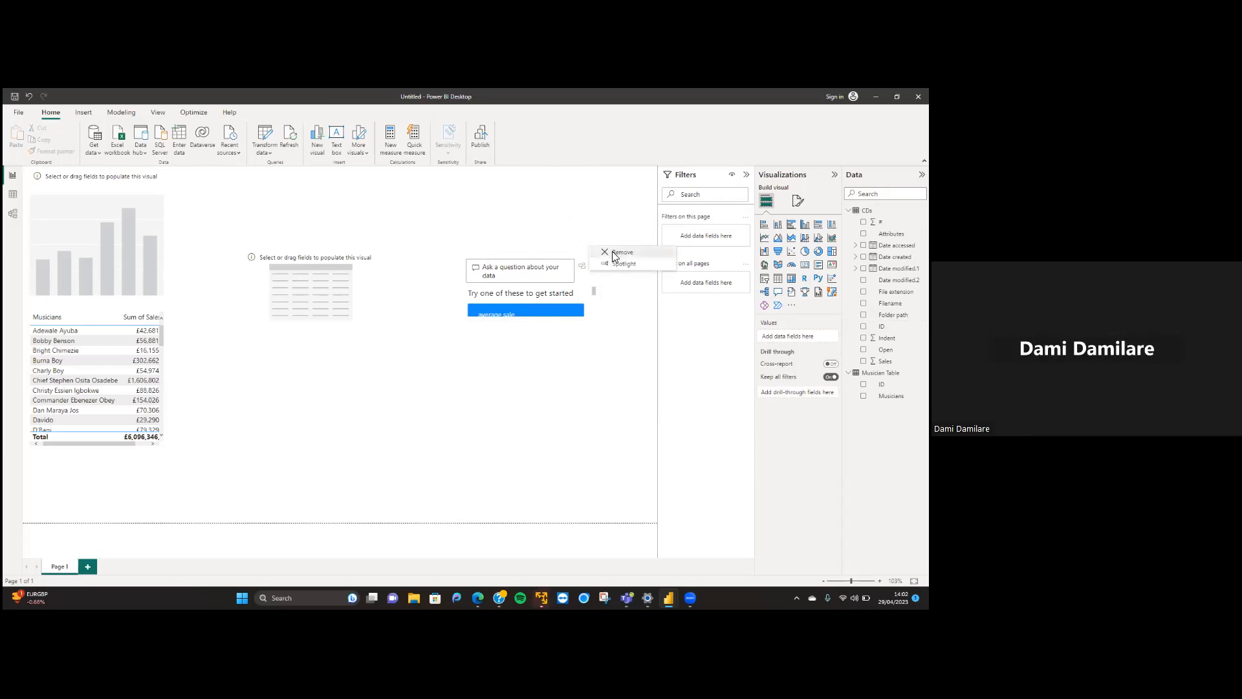
left_click(612, 251)
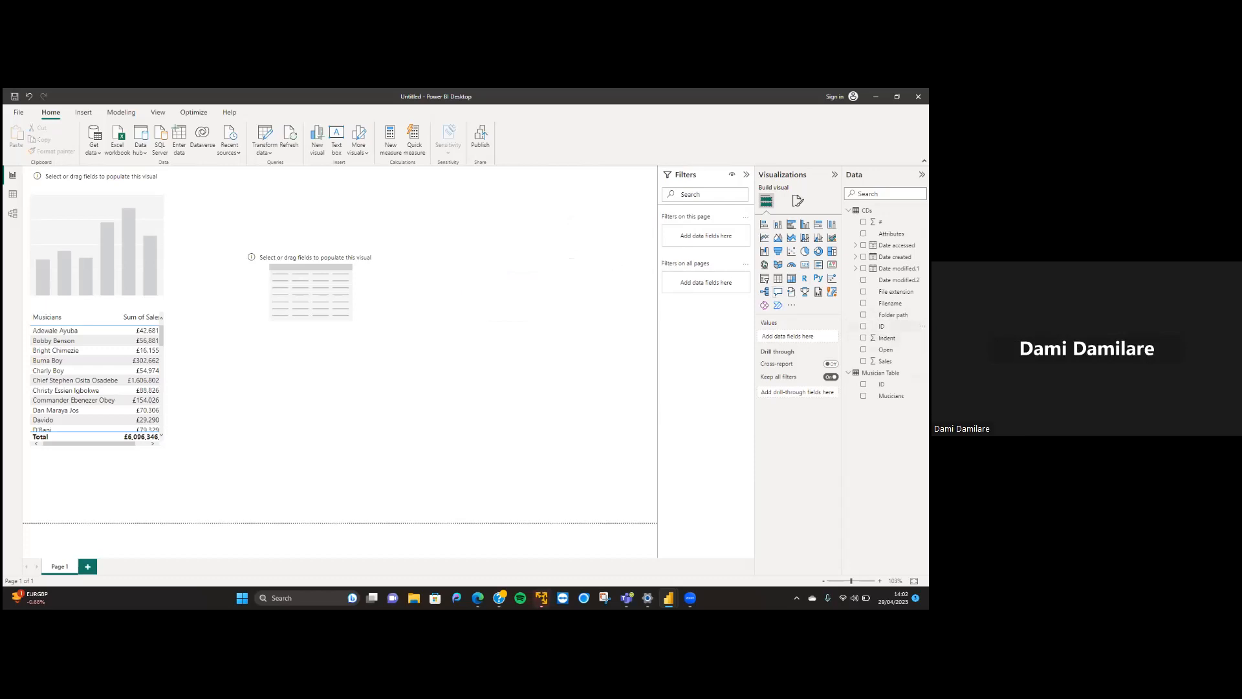
left_click(863, 326)
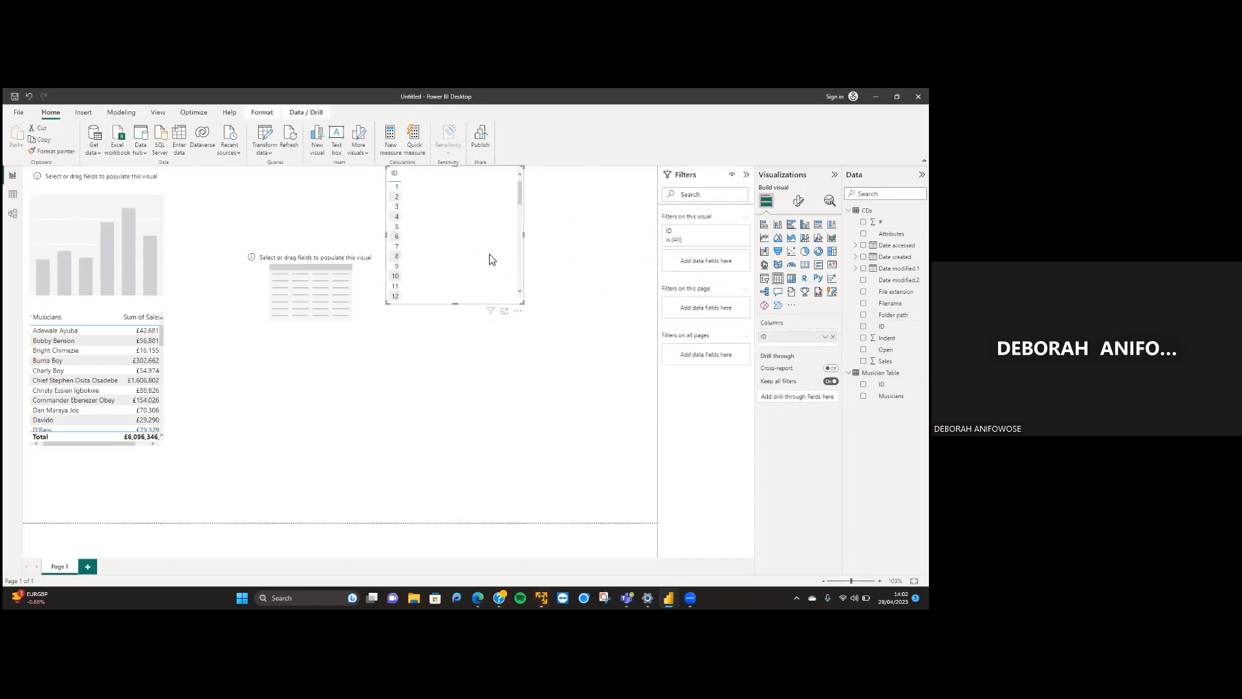
left_click(517, 311)
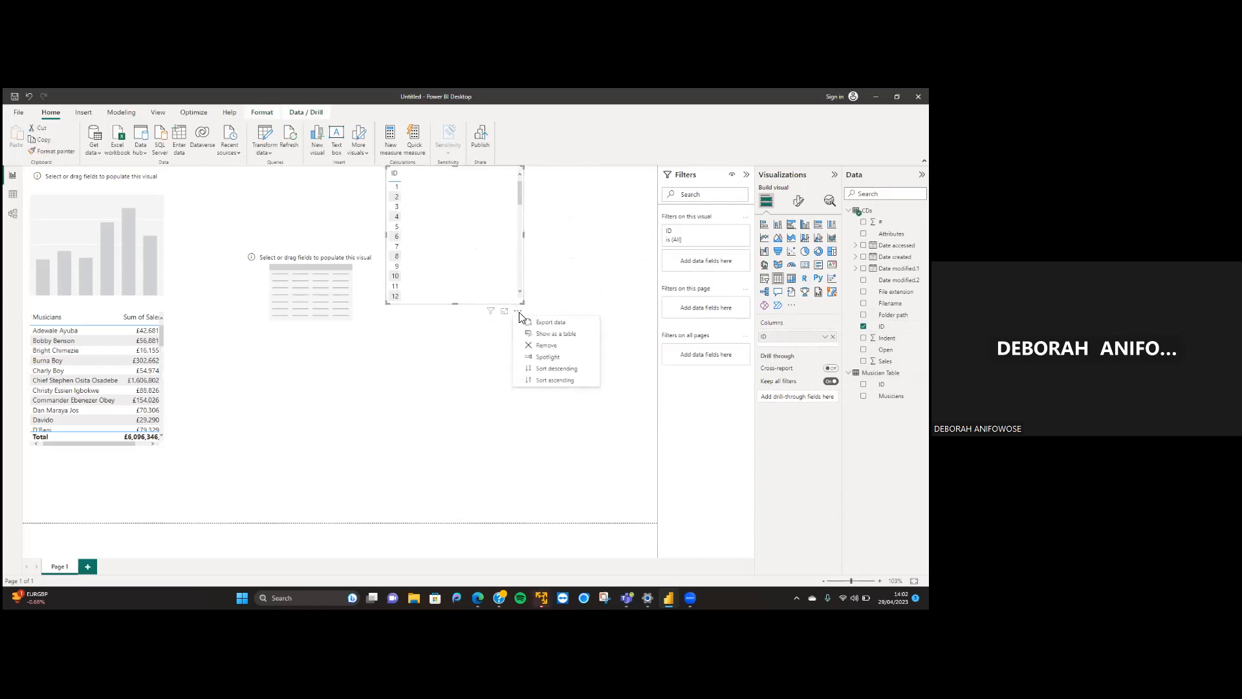
left_click(545, 346)
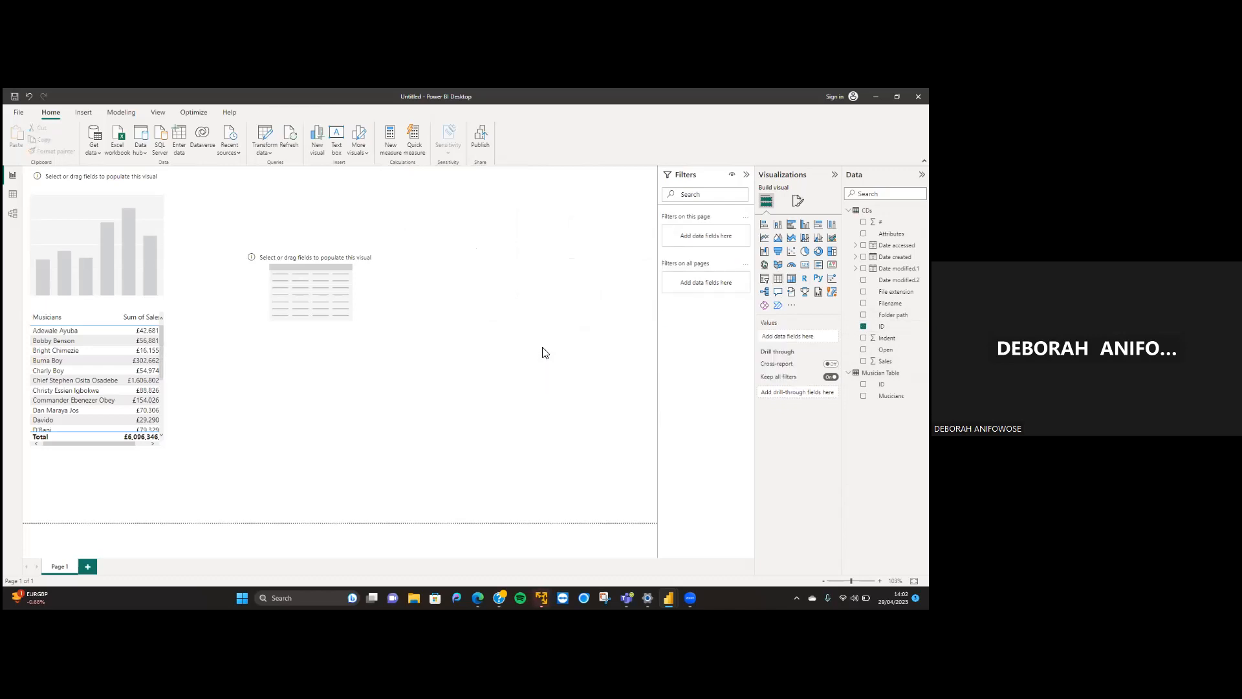
Fill the empty table visual with ID and Sum of Sales from the CDs table
left_click(319, 257)
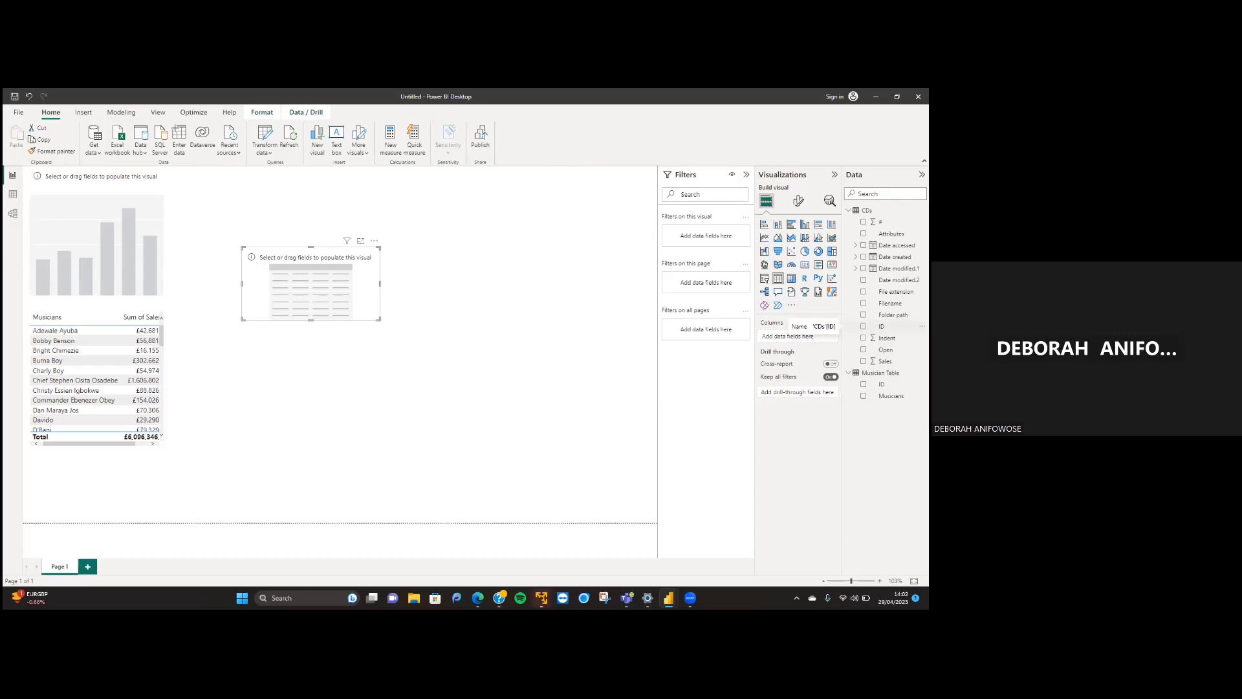
left_click(881, 326)
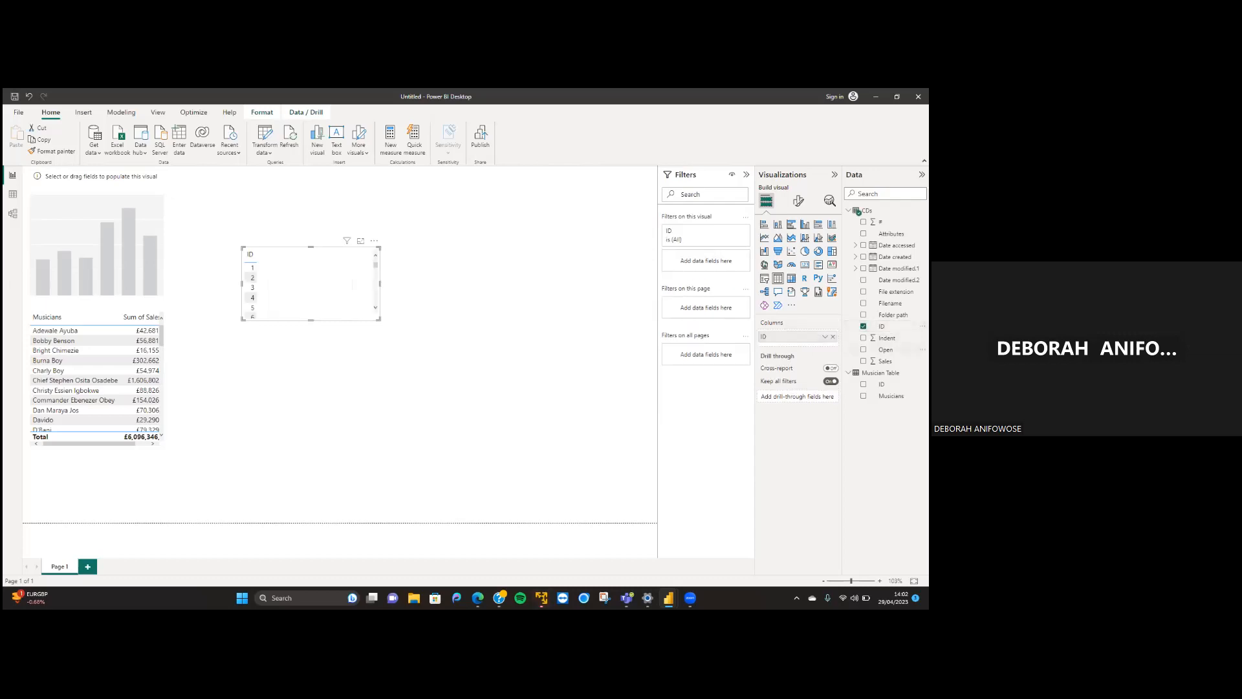
left_click(864, 361)
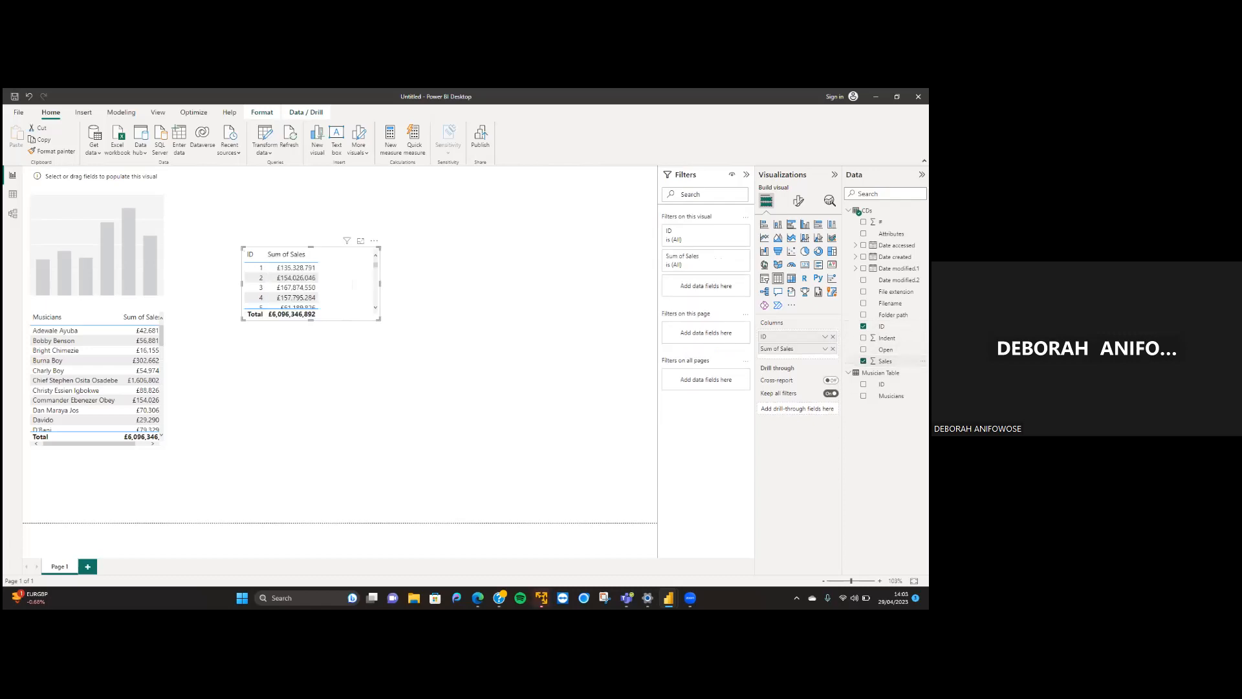
left_click(483, 344)
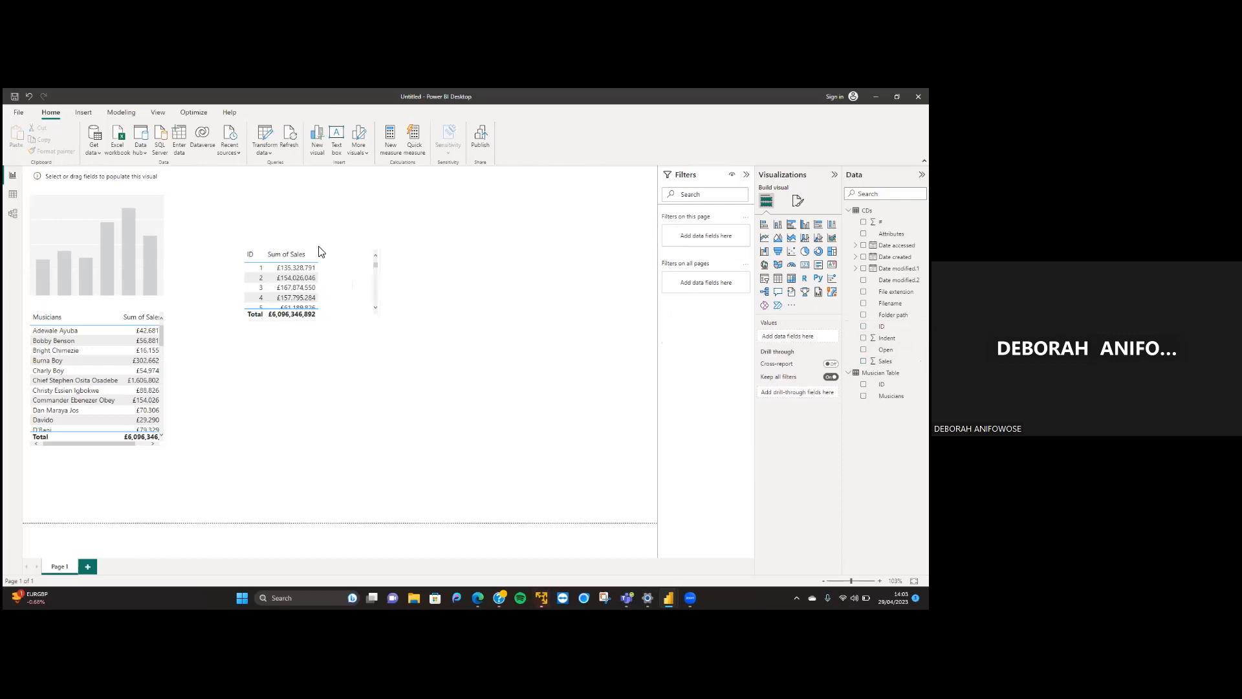
Enlarge the ID and sales table and move it to the page's right side, adding Musicians from Musician Table as a column
right_click(321, 271)
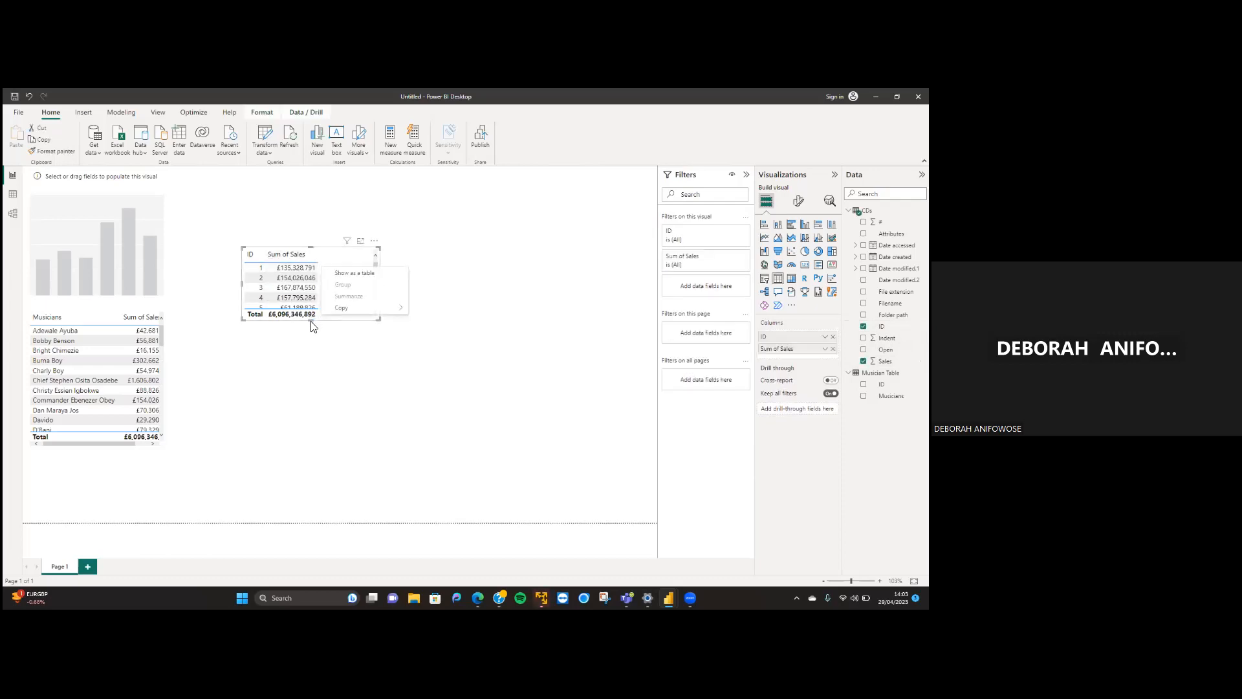
left_click(311, 326)
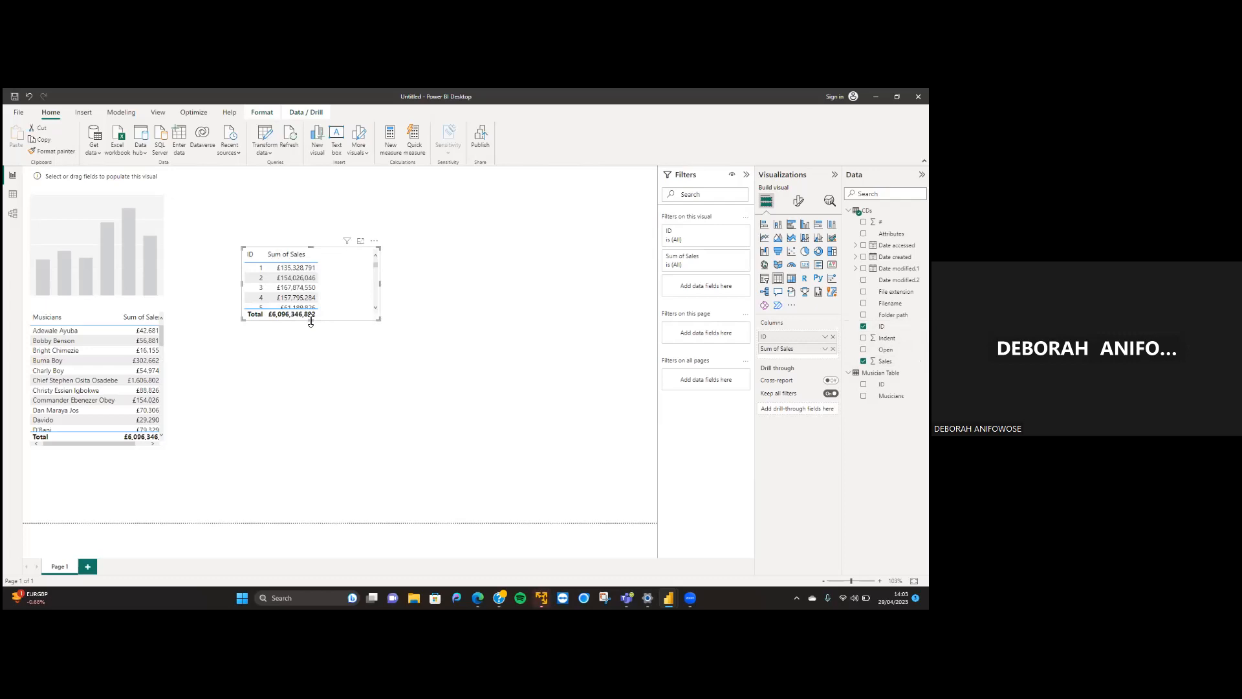
left_click_drag(311, 323, 305, 416)
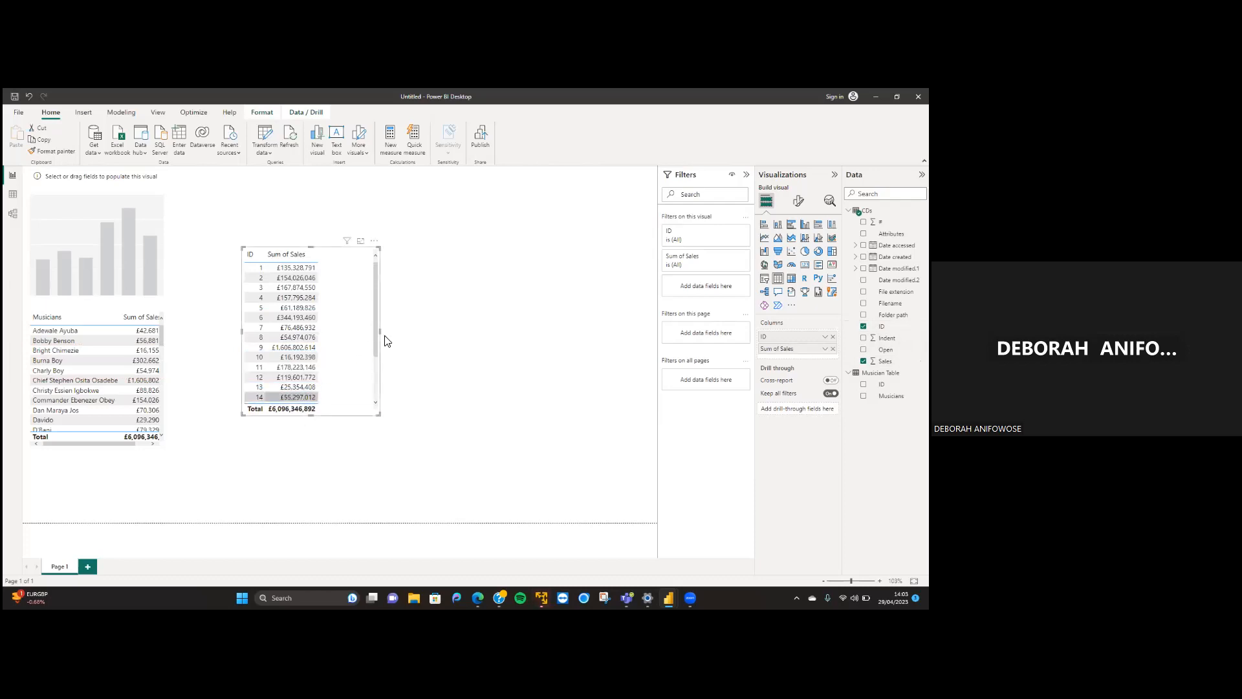
left_click_drag(379, 332, 485, 349)
left_click_drag(365, 415, 352, 514)
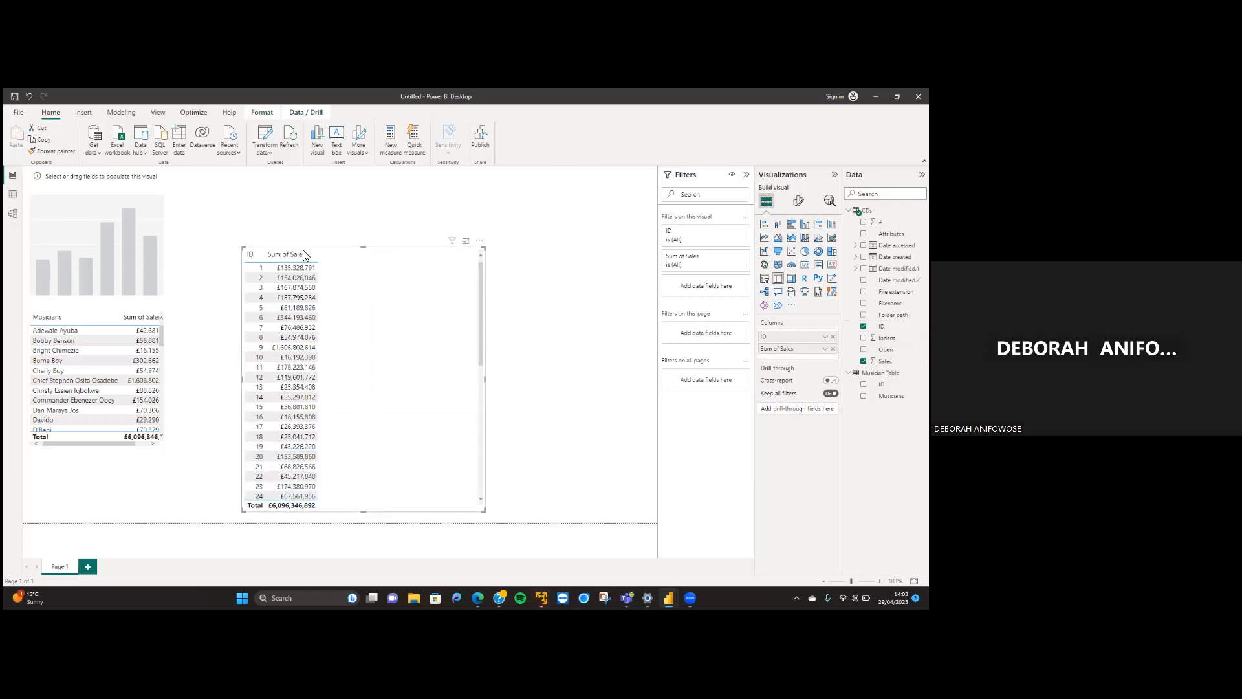
left_click_drag(355, 253, 526, 238)
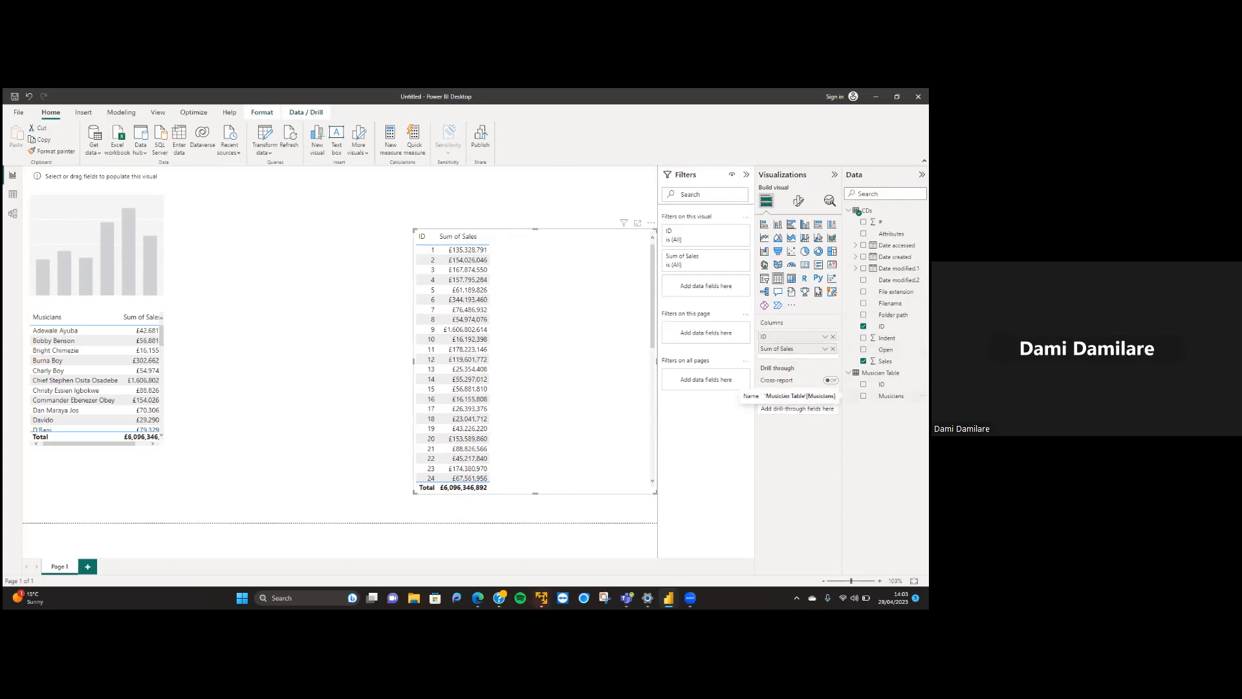
left_click(864, 395)
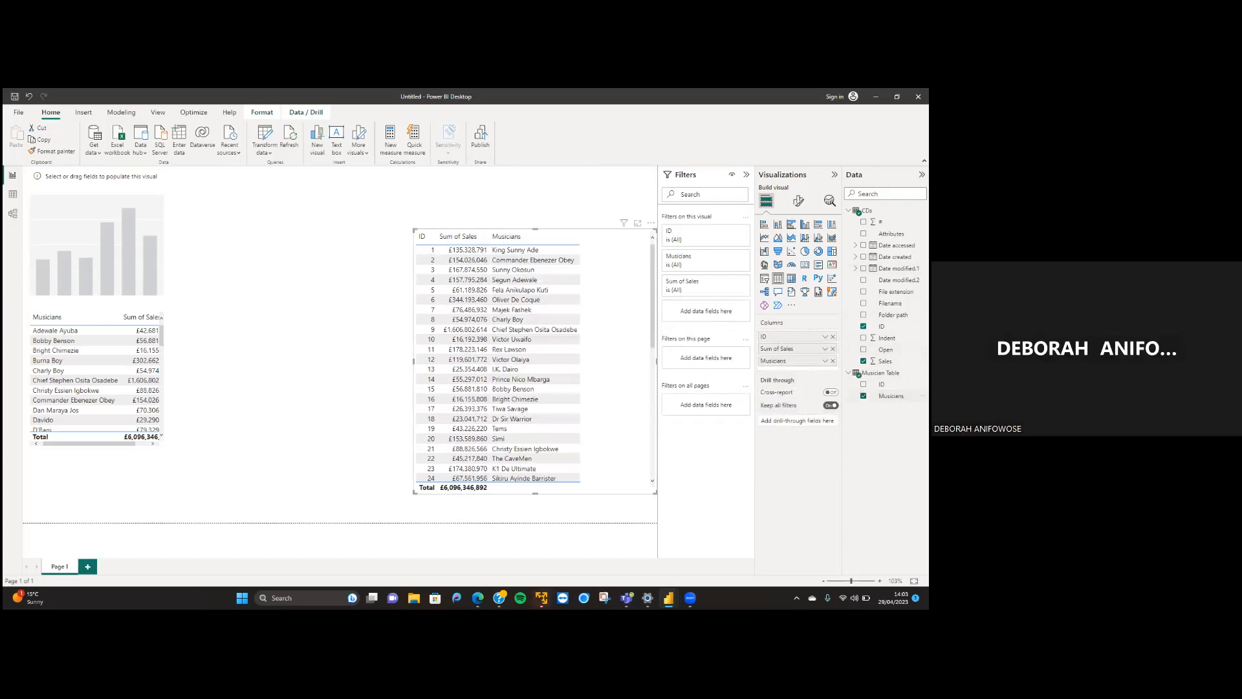